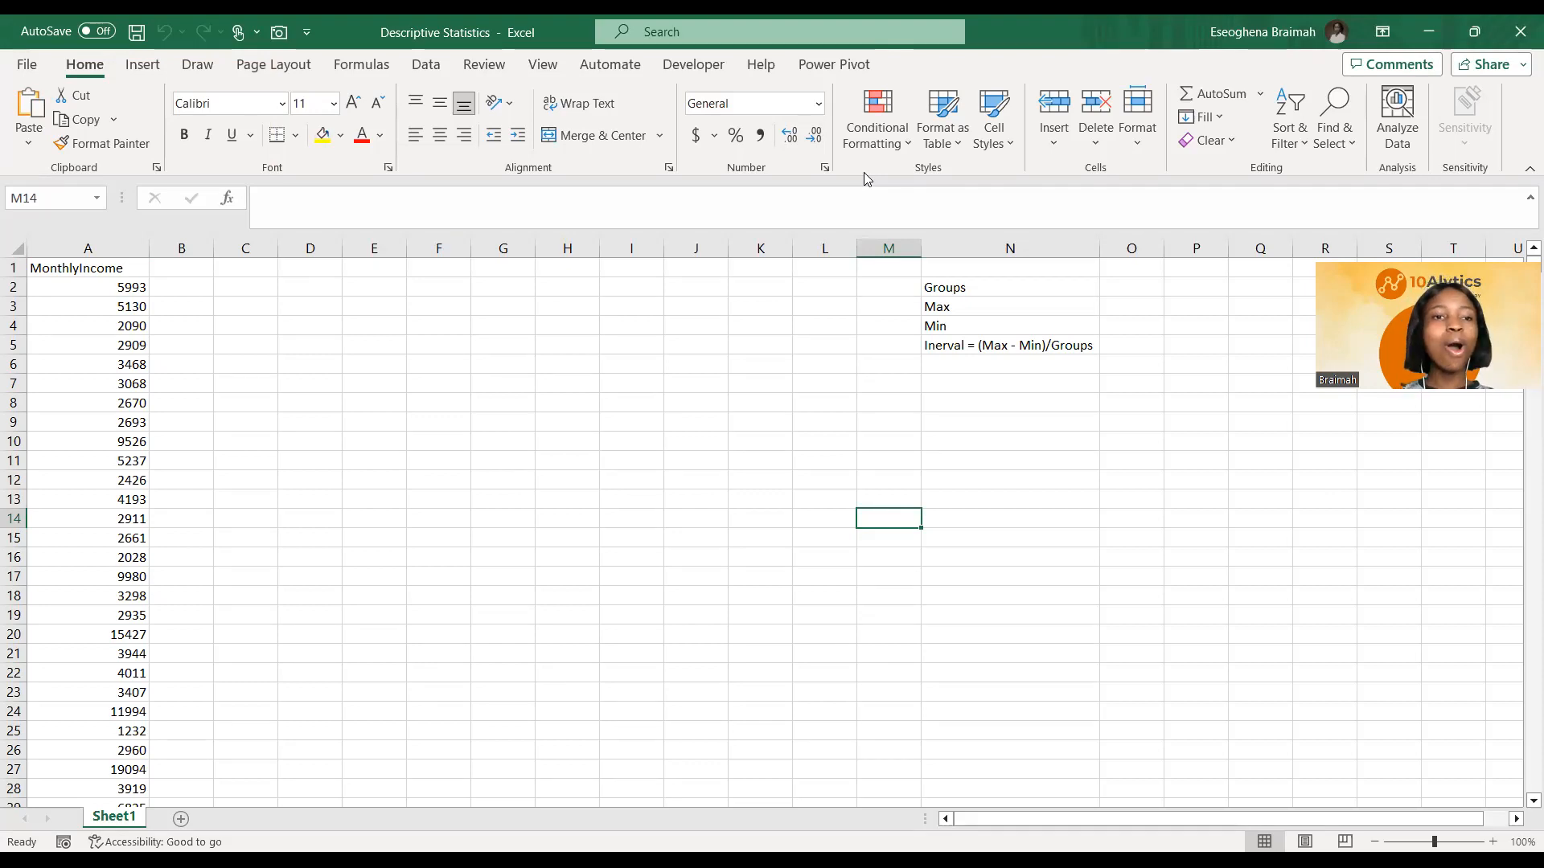
Step: Enable the Analysis ToolPak among the available Excel add-ins
{"action": "left_click", "coordinate": [444, 68]}
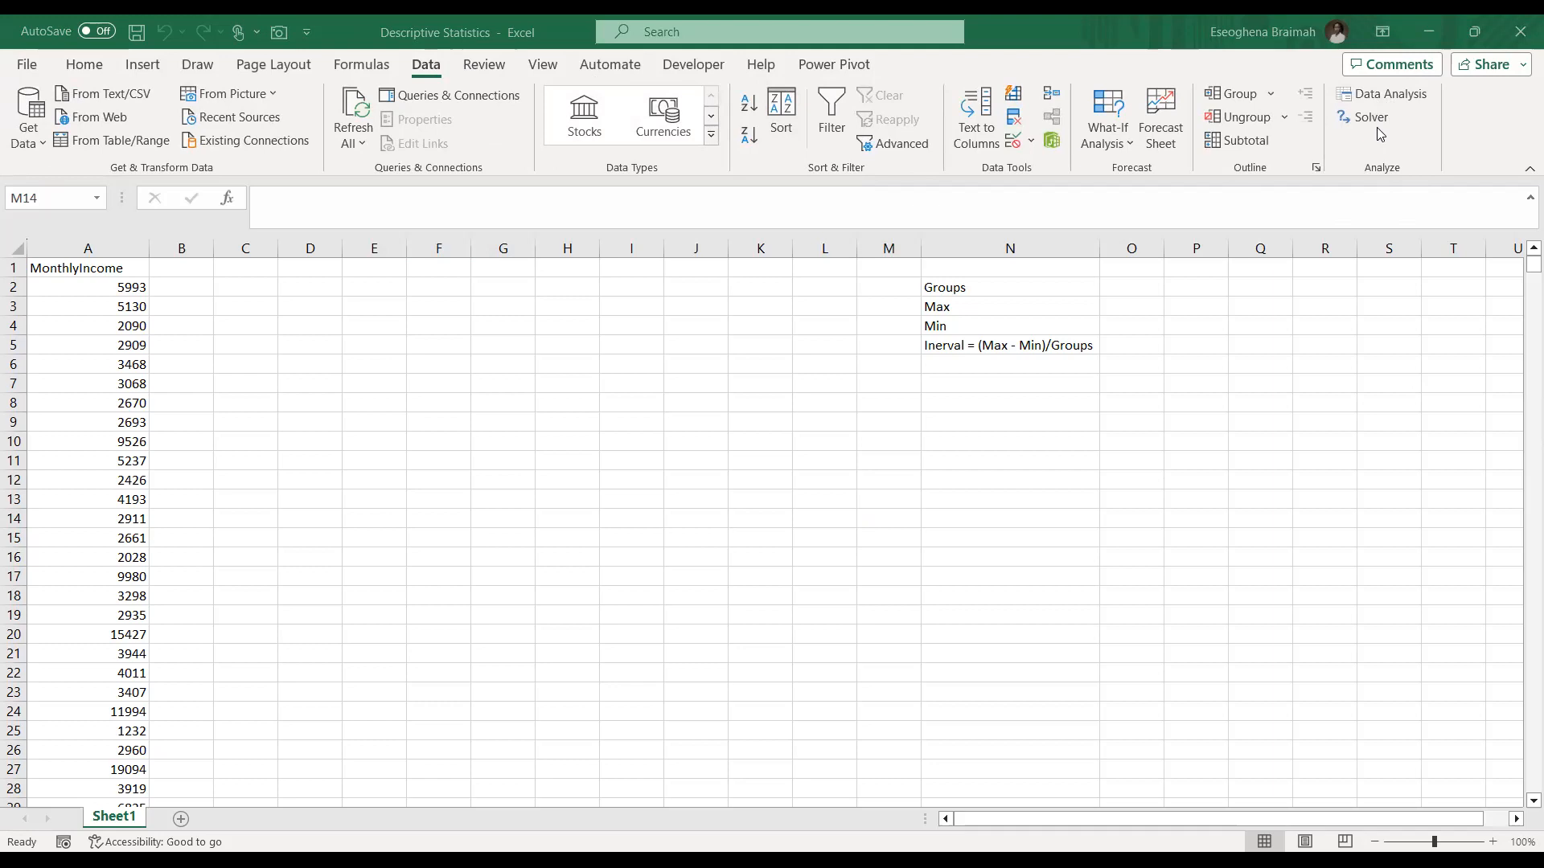
{"action": "left_click", "coordinate": [22, 68]}
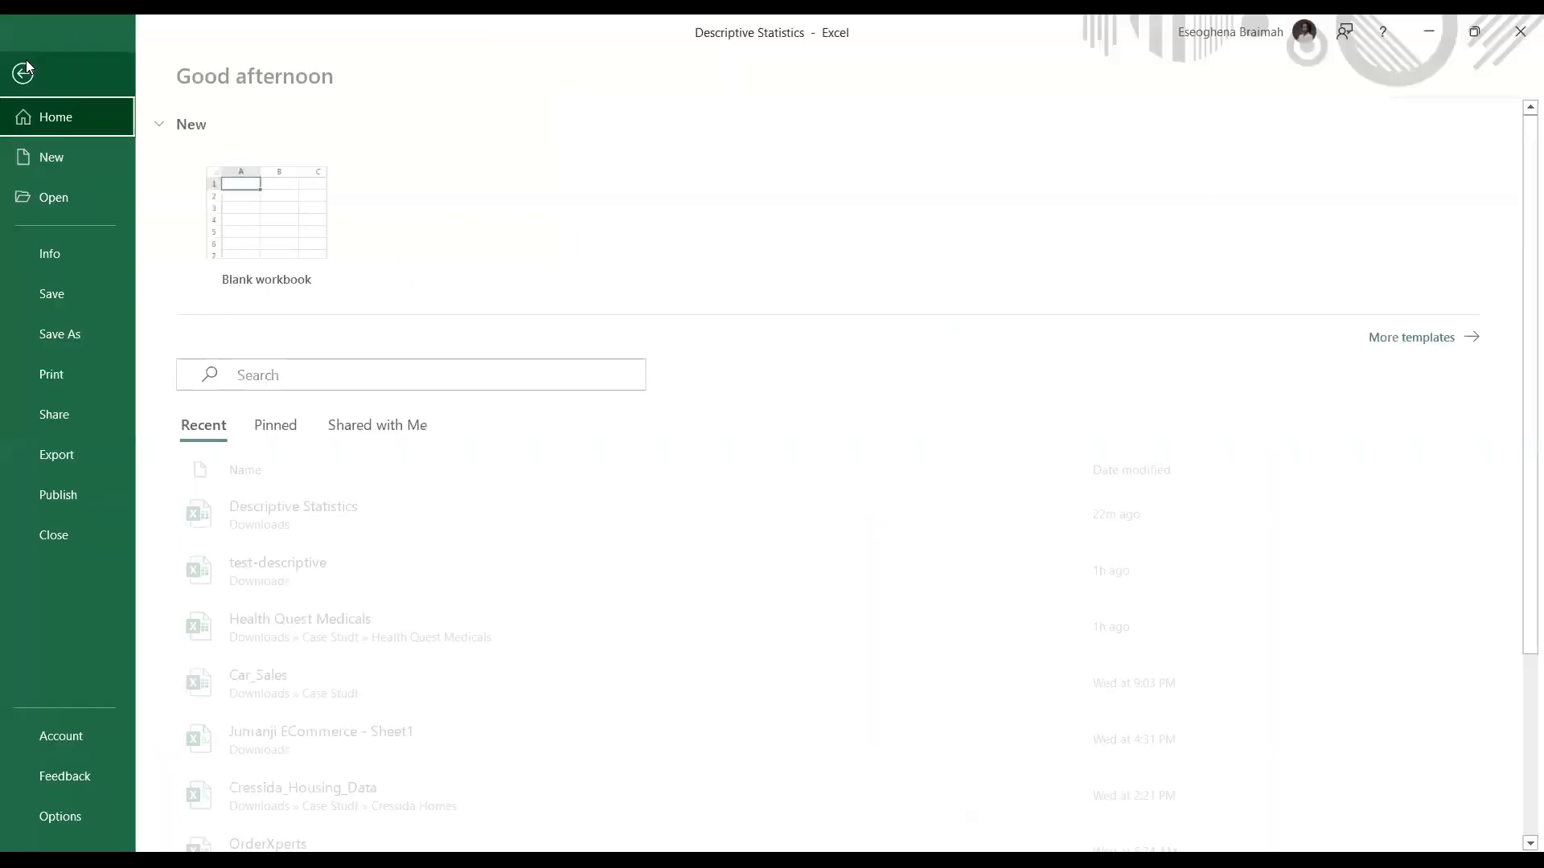
{"action": "left_click", "coordinate": [64, 818]}
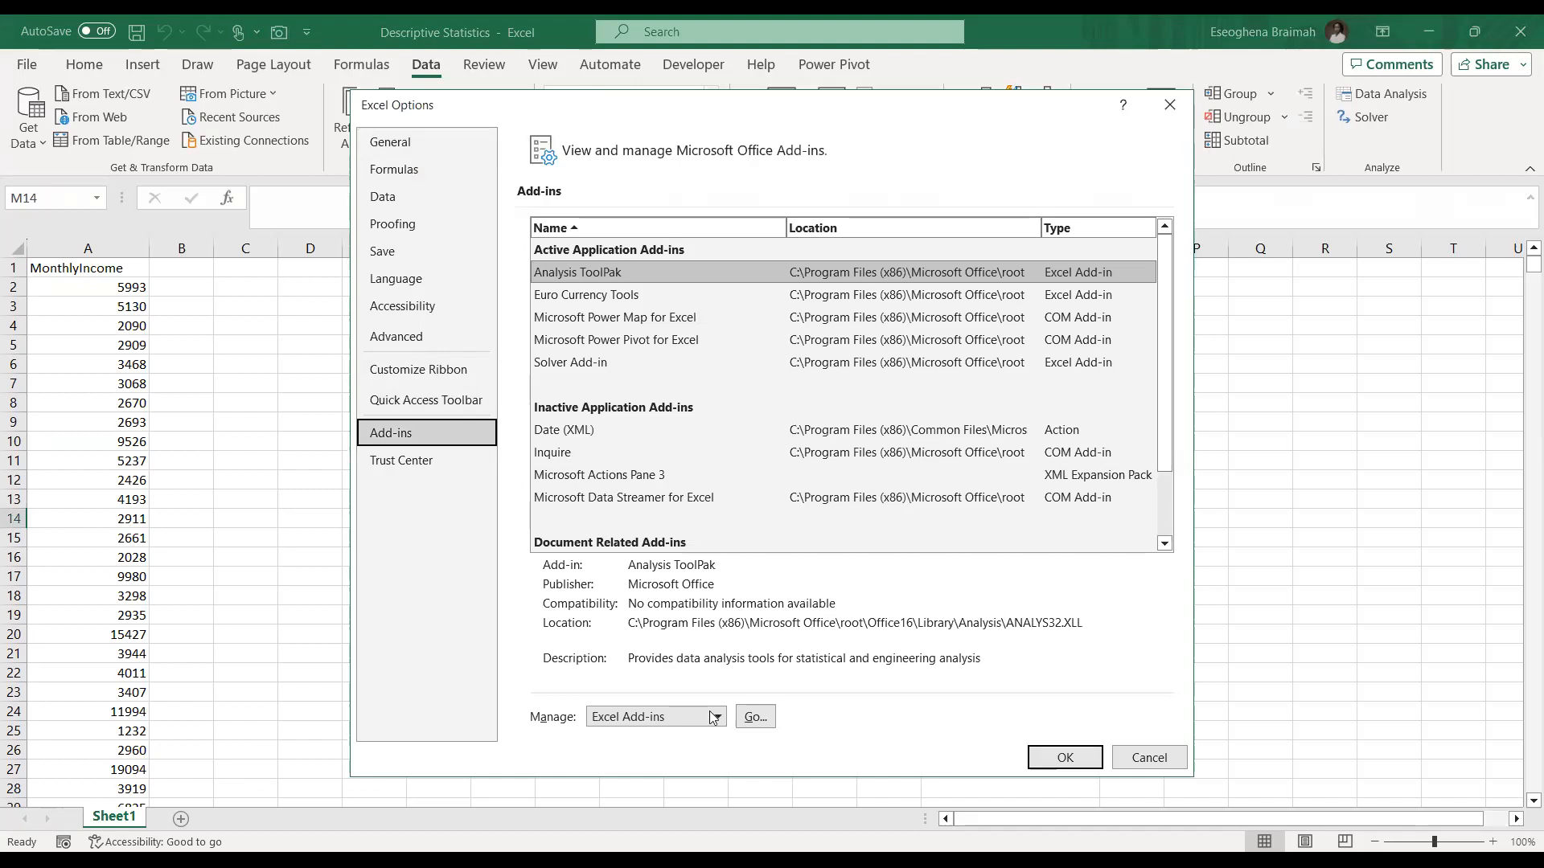
{"action": "left_click", "coordinate": [712, 718]}
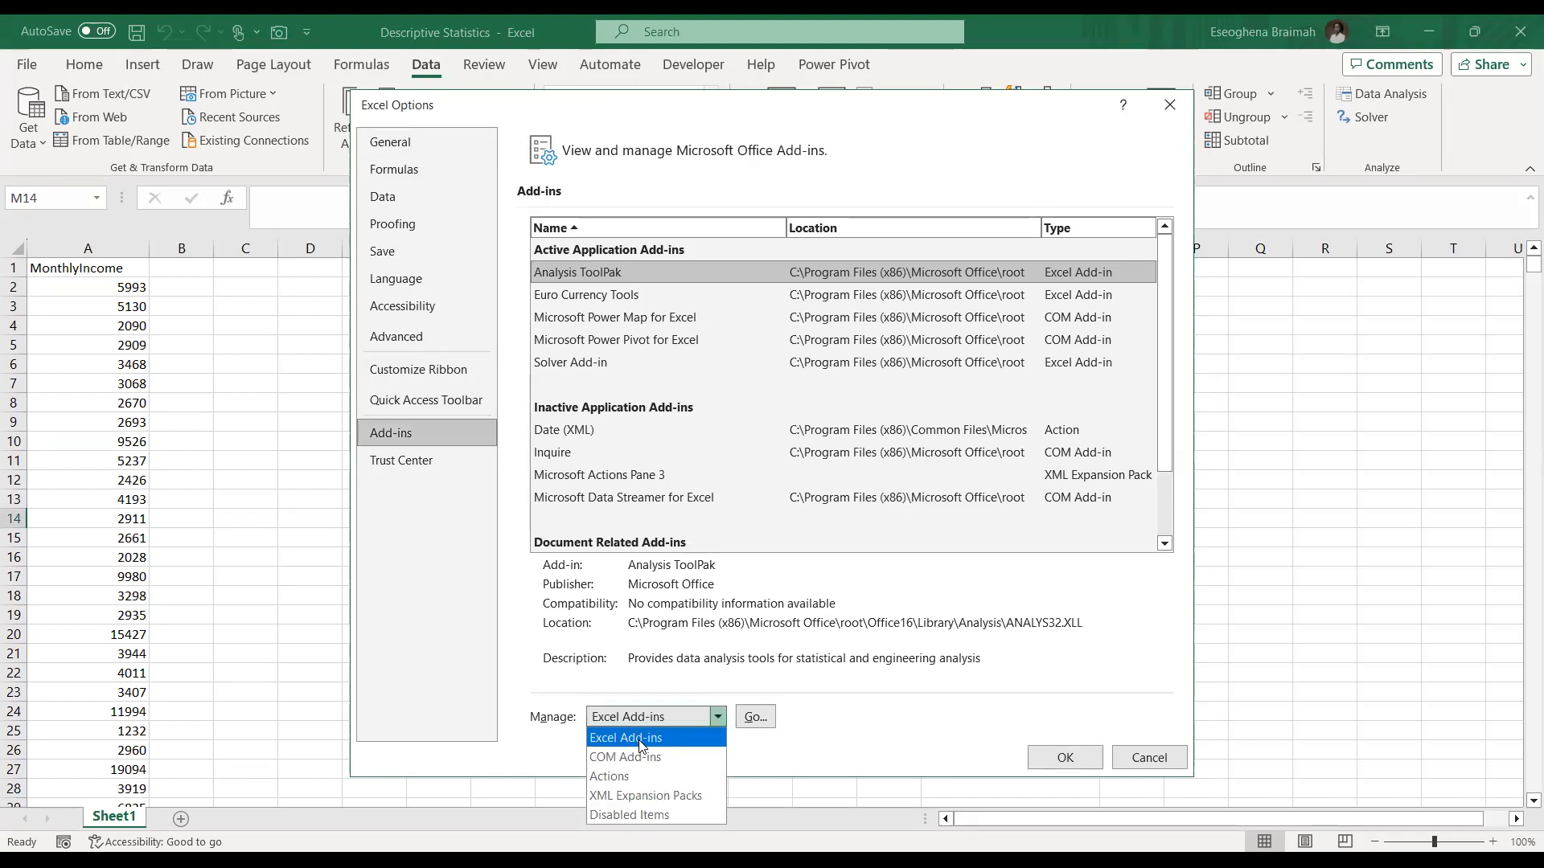
{"action": "left_click", "coordinate": [642, 738]}
{"action": "left_click", "coordinate": [756, 718]}
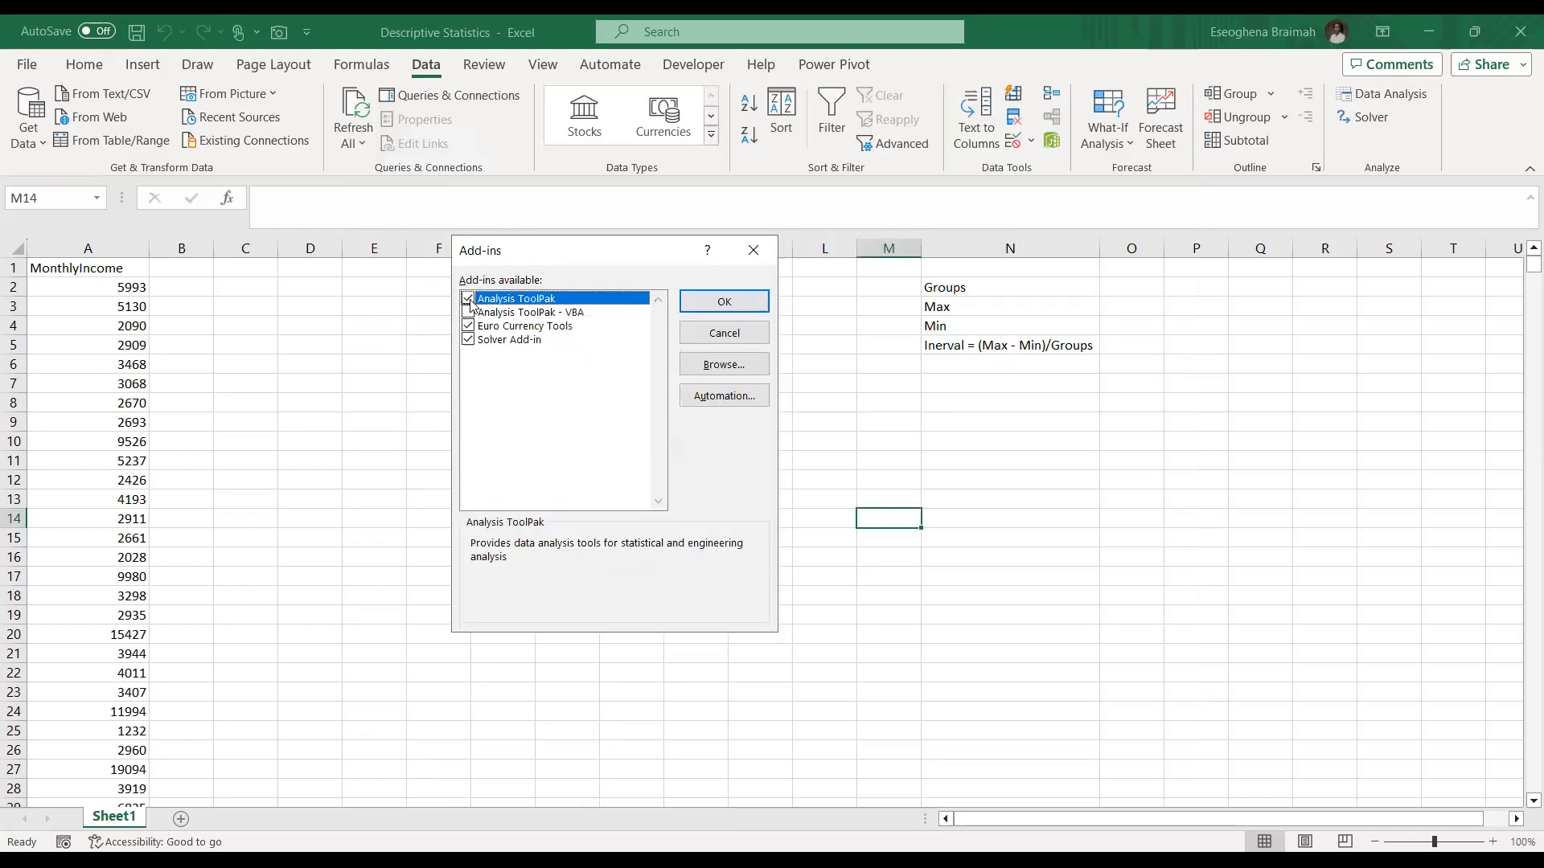
{"action": "left_click", "coordinate": [468, 300]}
{"action": "left_click", "coordinate": [724, 307]}
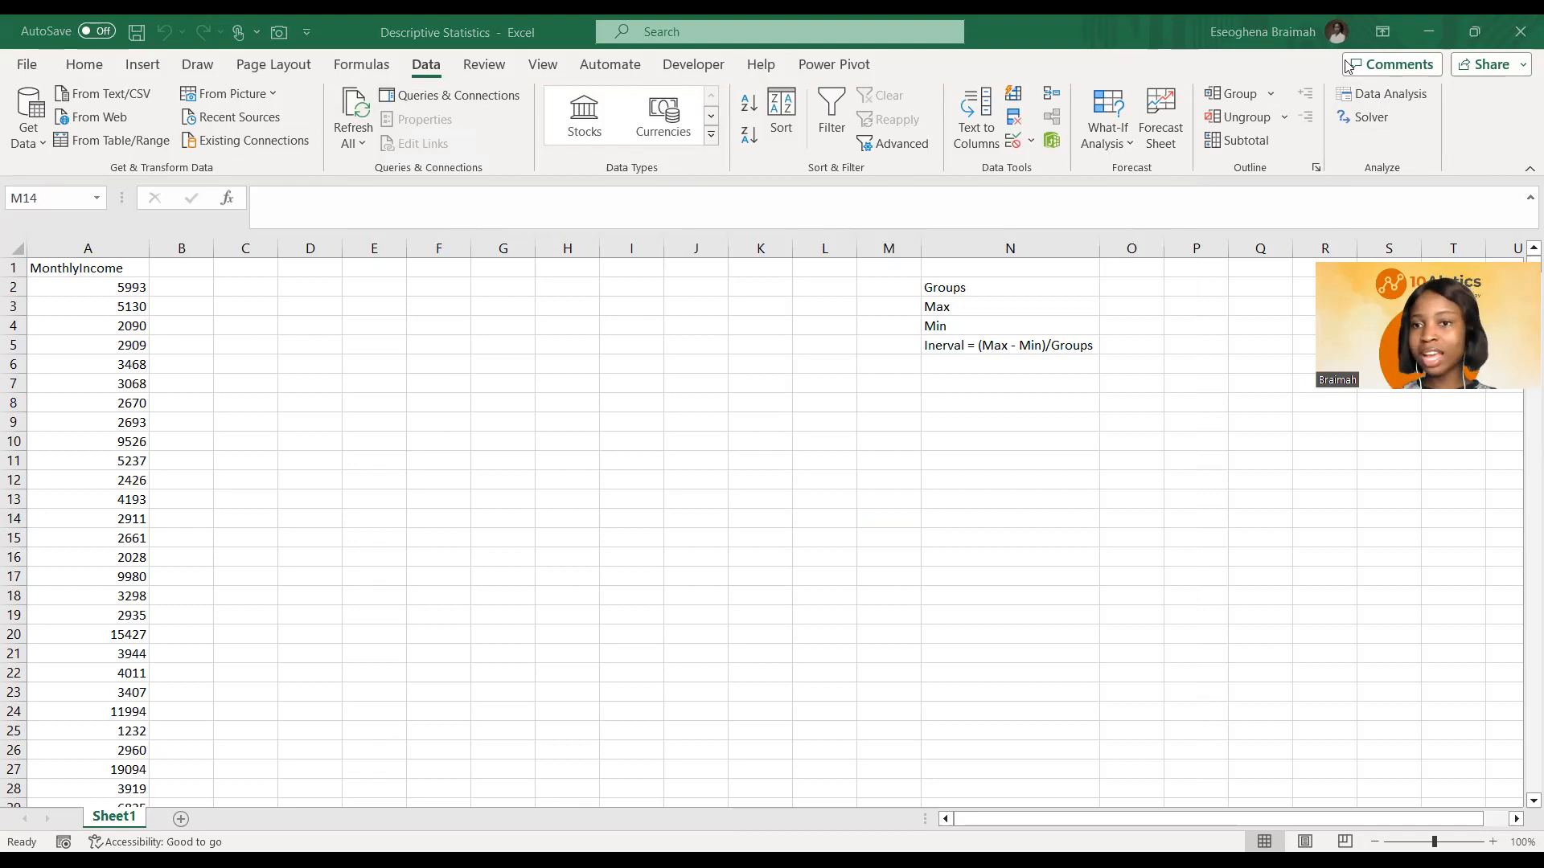
Step: Start a Descriptive Statistics analysis with the MonthlyIncome data in A1:A1471 as the input range
{"action": "left_click", "coordinate": [1382, 94]}
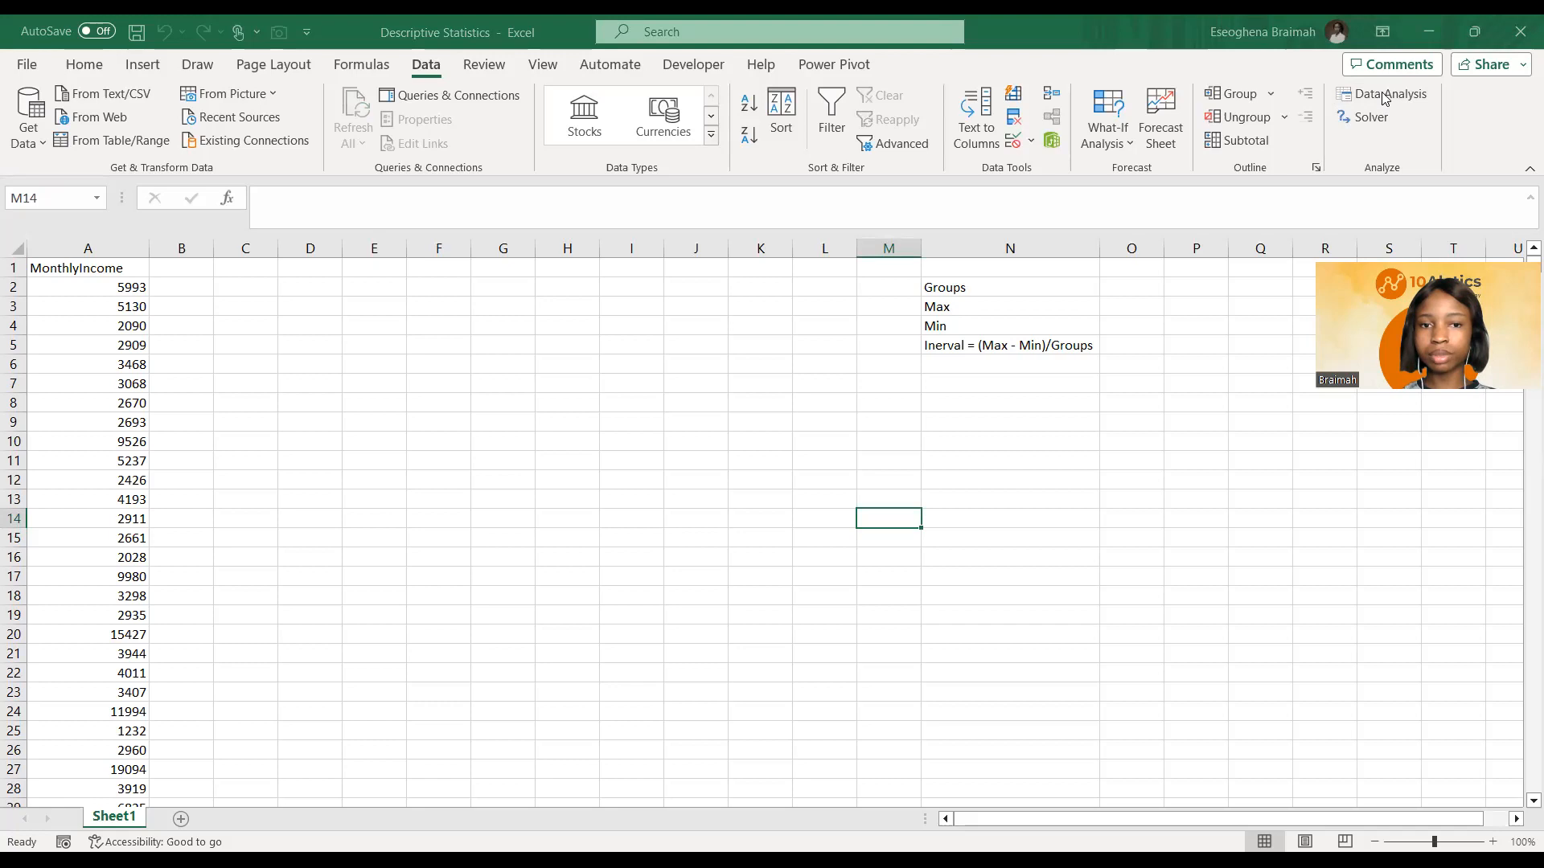
{"action": "left_click", "coordinate": [1384, 98]}
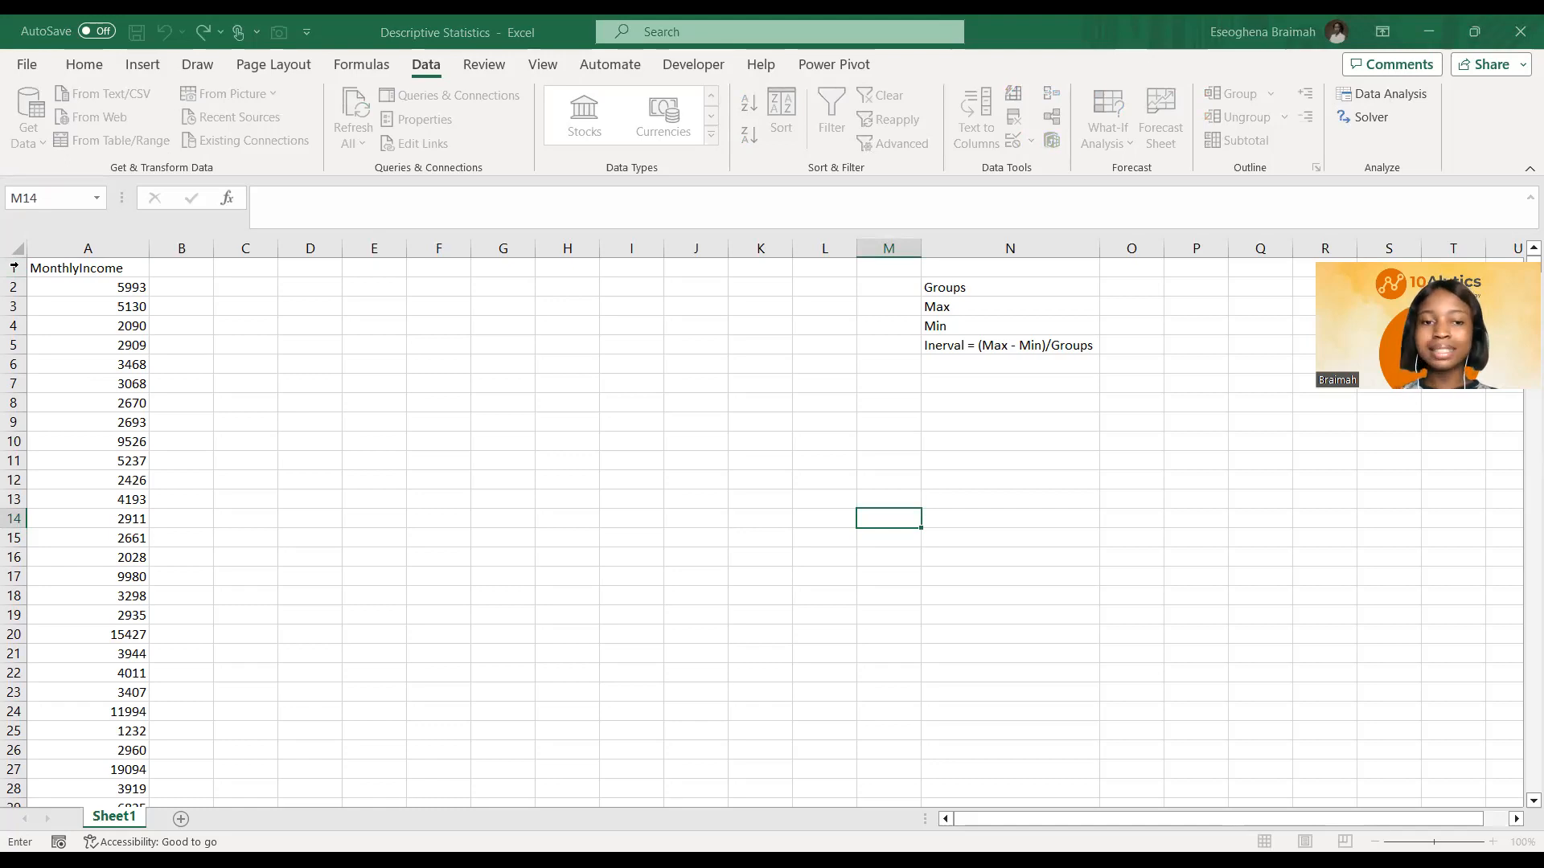
{"action": "left_click", "coordinate": [99, 266]}
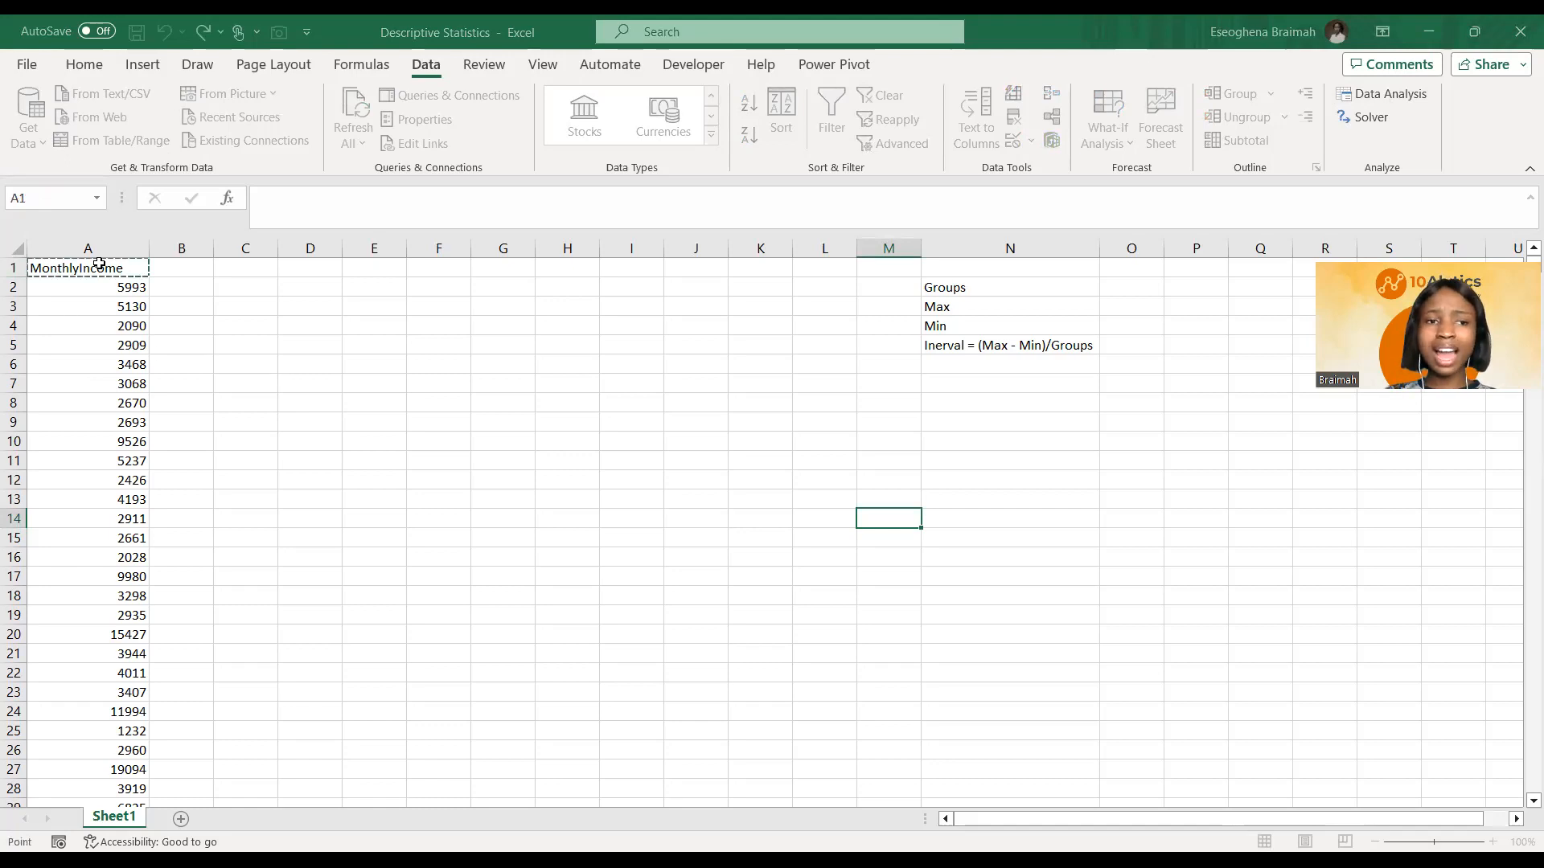
{"action": "left_click_drag", "start_coordinate": [90, 289], "coordinate": [90, 265]}
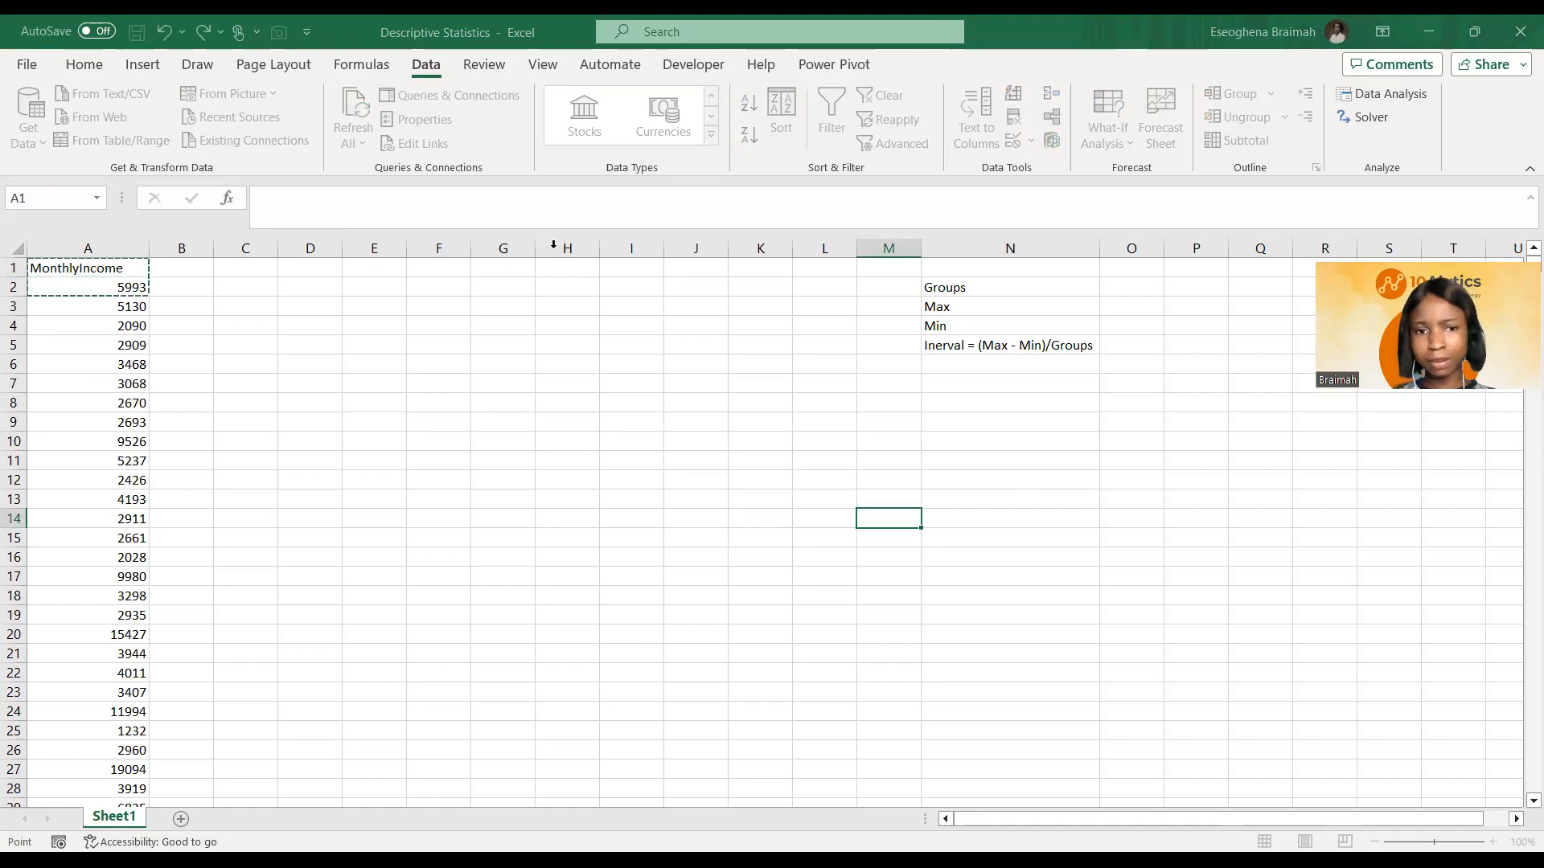
{"action": "key", "text": "BackSpace"}
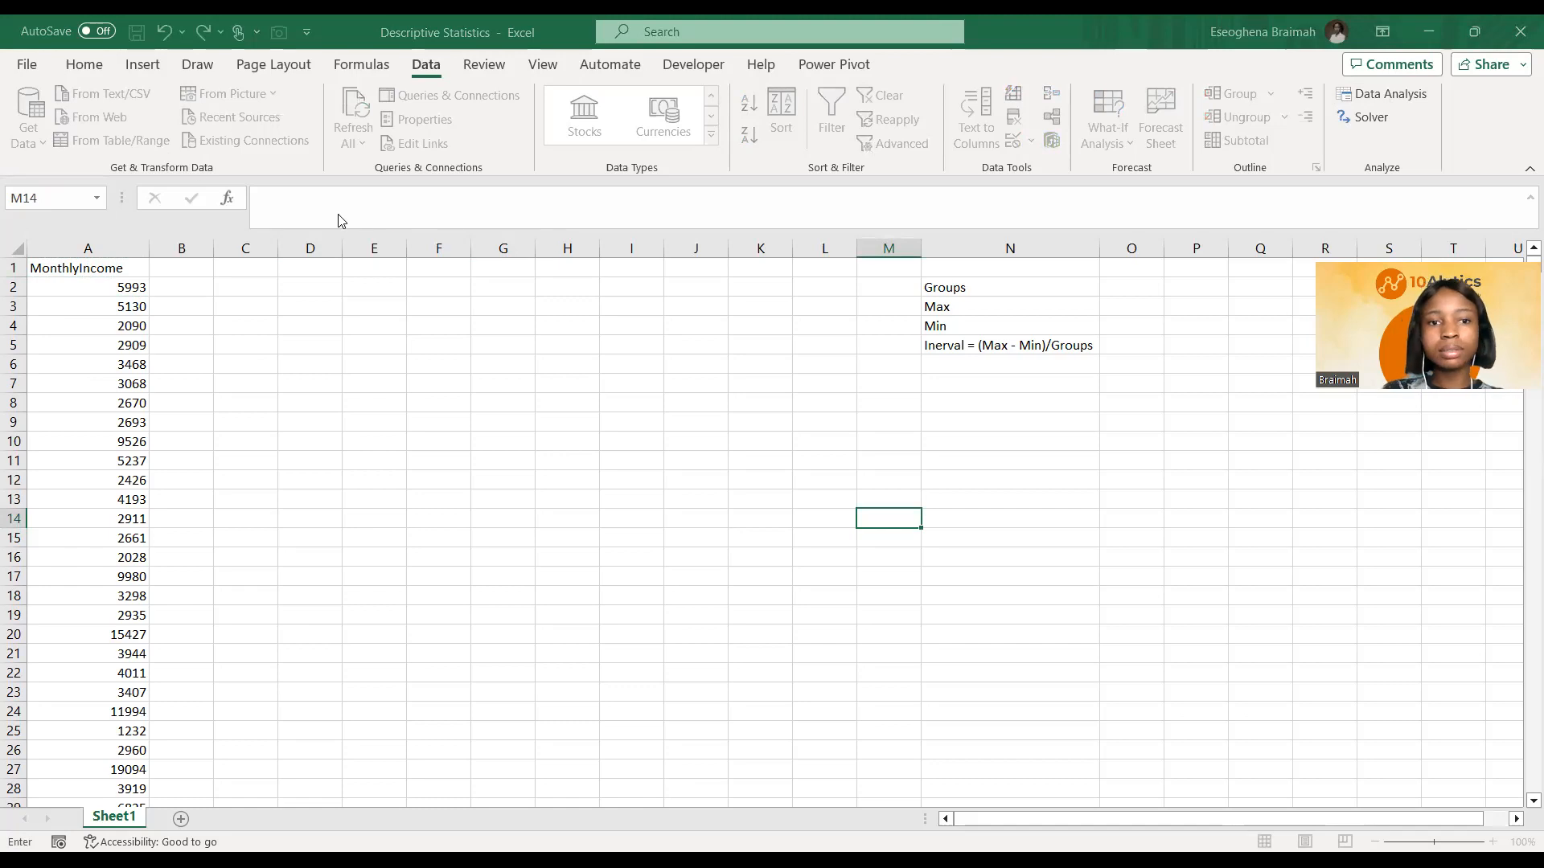
{"action": "left_click", "coordinate": [113, 270]}
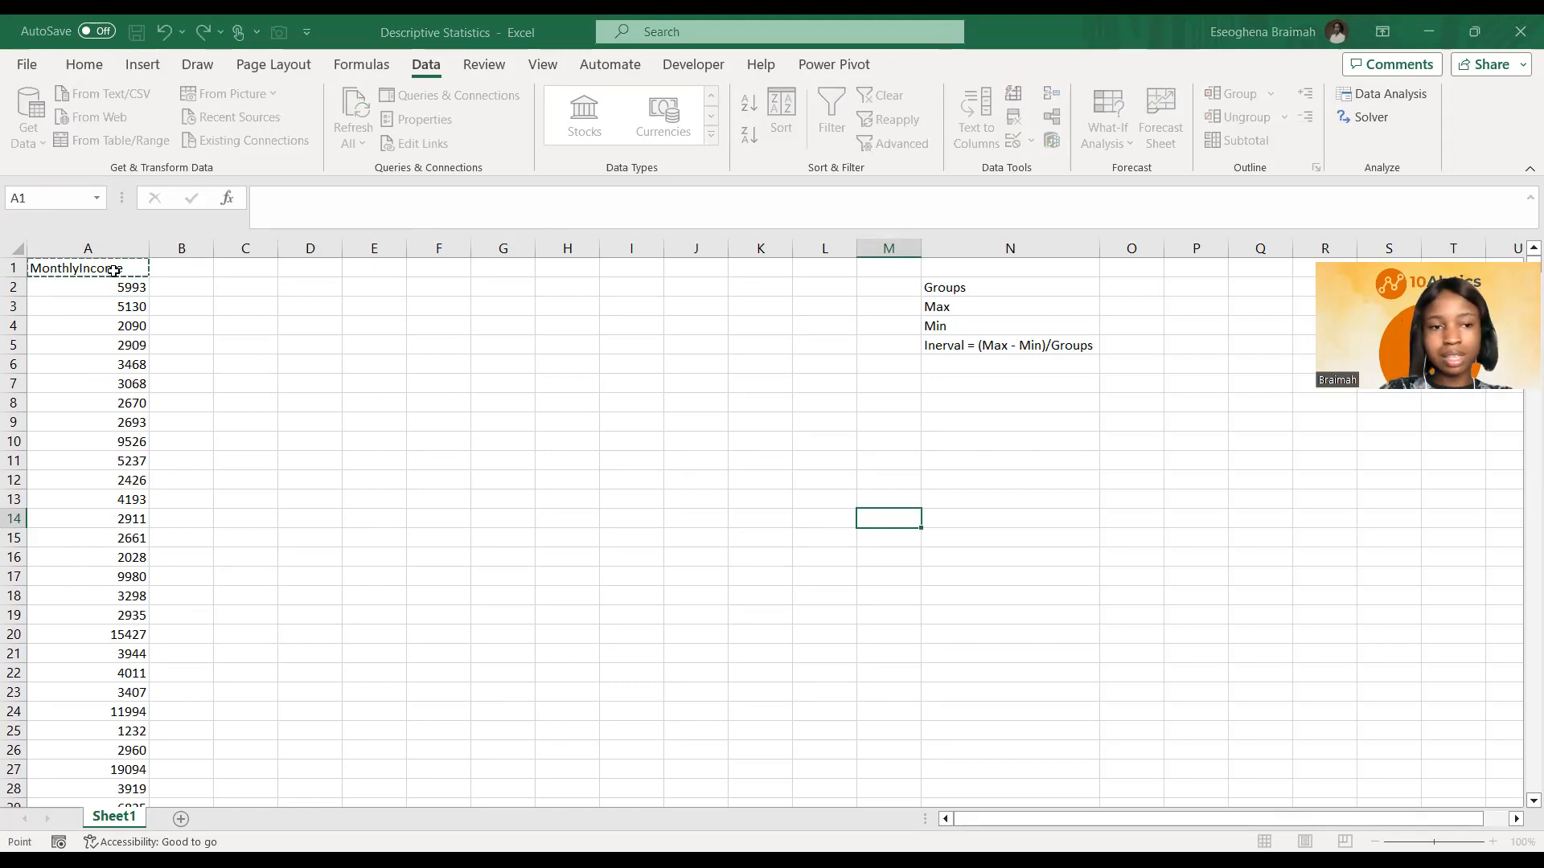
{"action": "key", "text": "ctrl+shift+Down"}
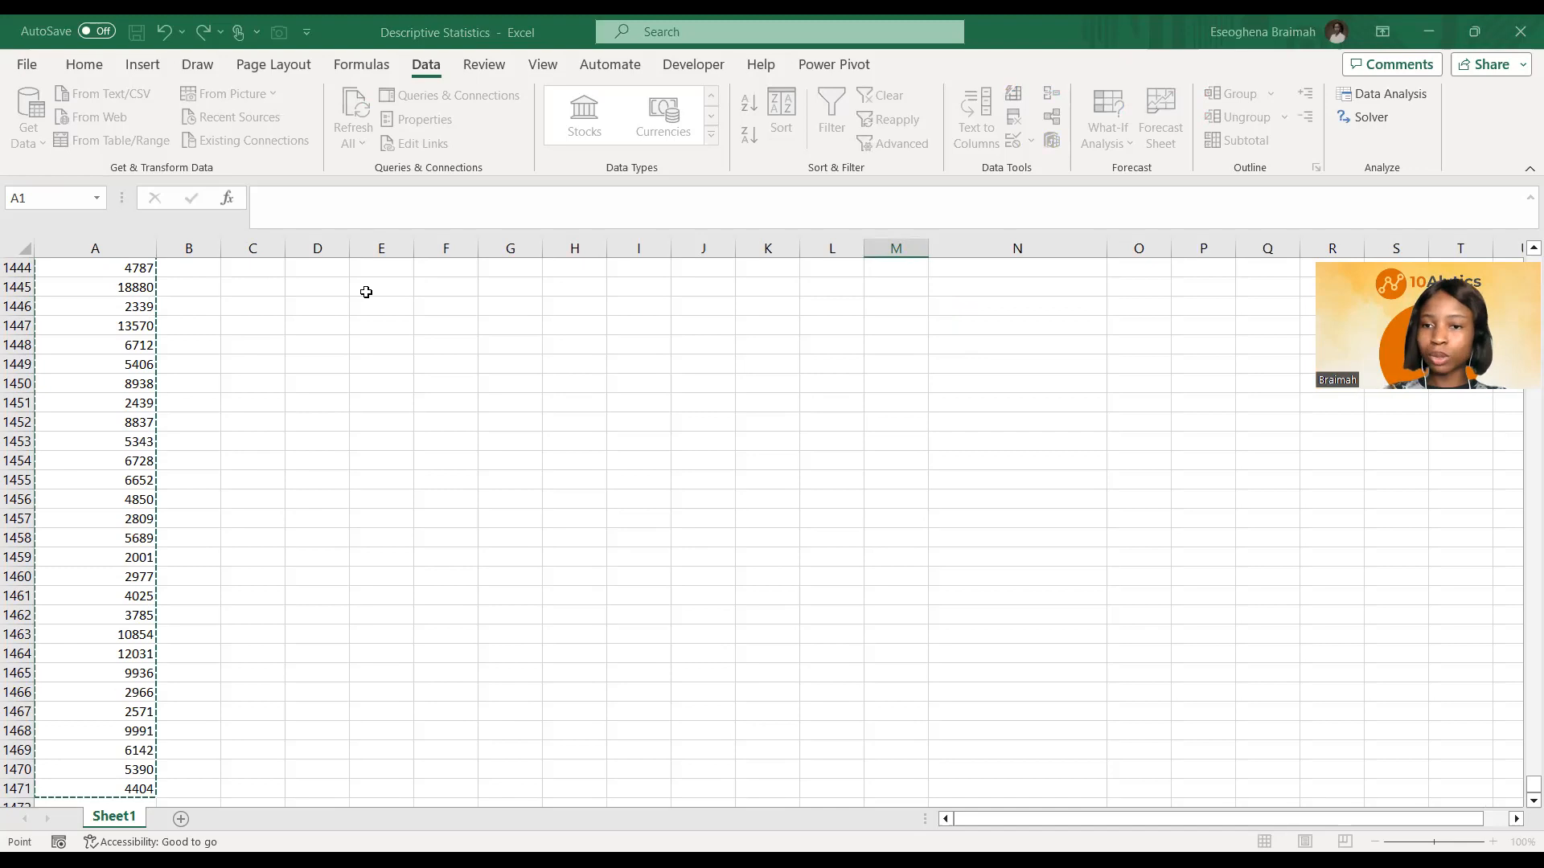
Step: Output the summary statistics starting at cell C2 and widen columns C and D to fit their contents
{"action": "key", "text": "Escape"}
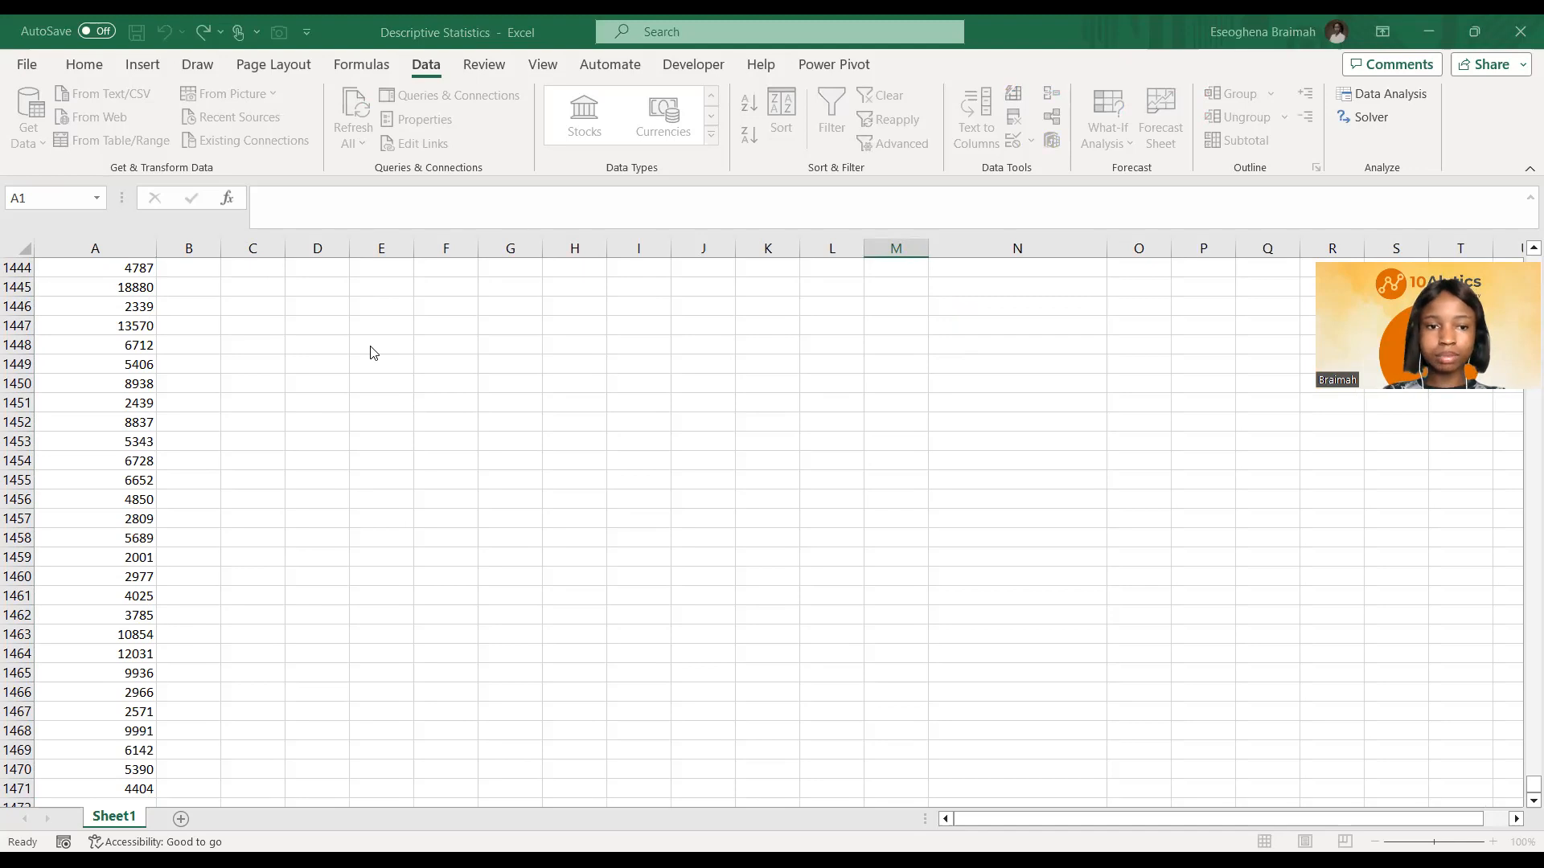
{"action": "left_click", "coordinate": [316, 446]}
{"action": "key", "text": "ctrl+c"}
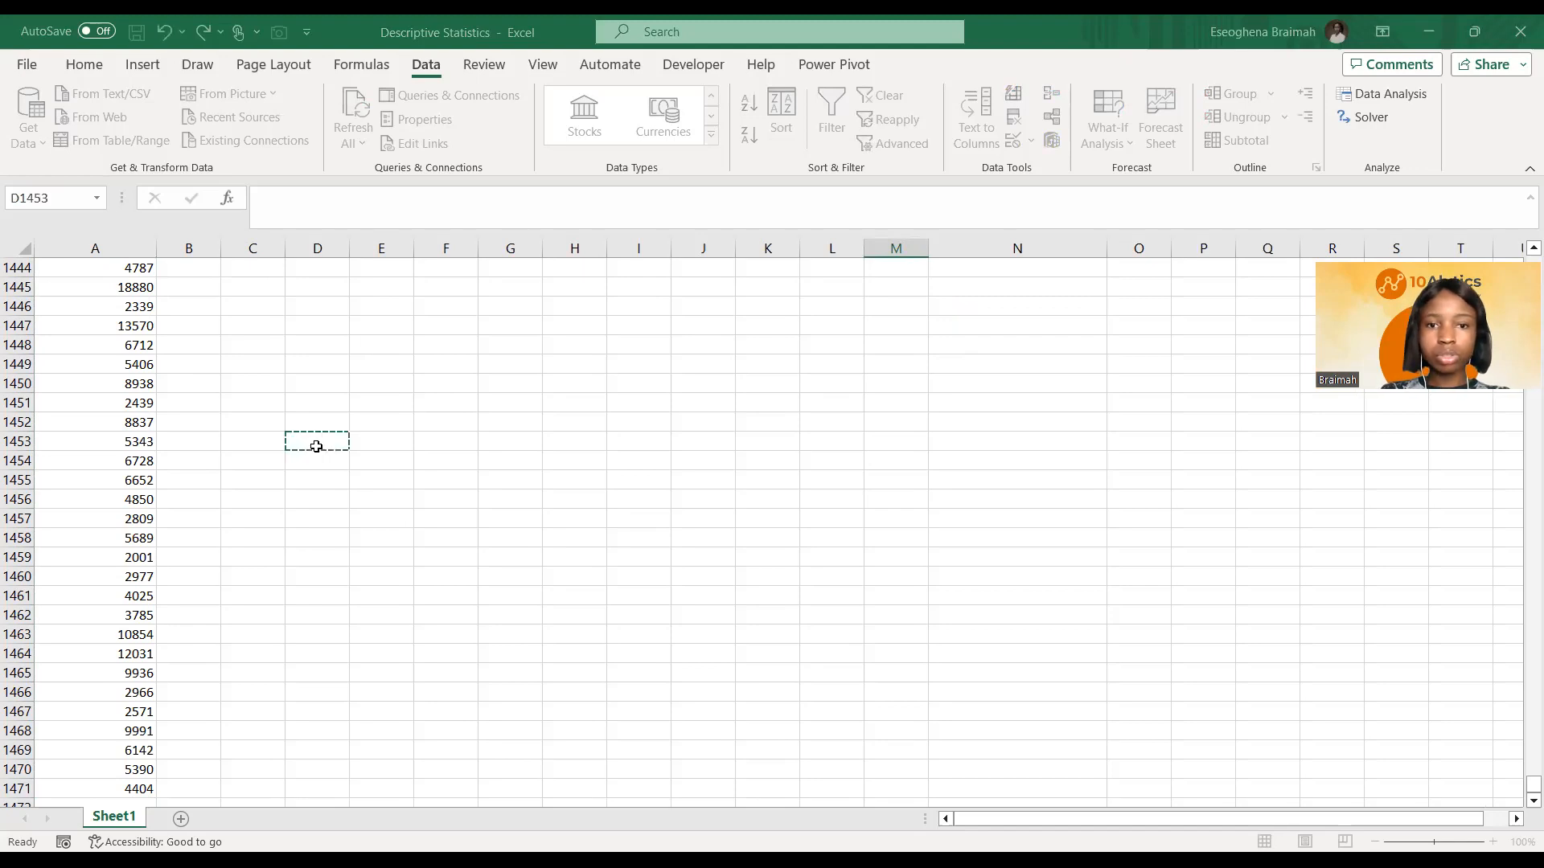
{"action": "key", "text": "ctrl+shift+Up"}
{"action": "left_click", "coordinate": [265, 287]}
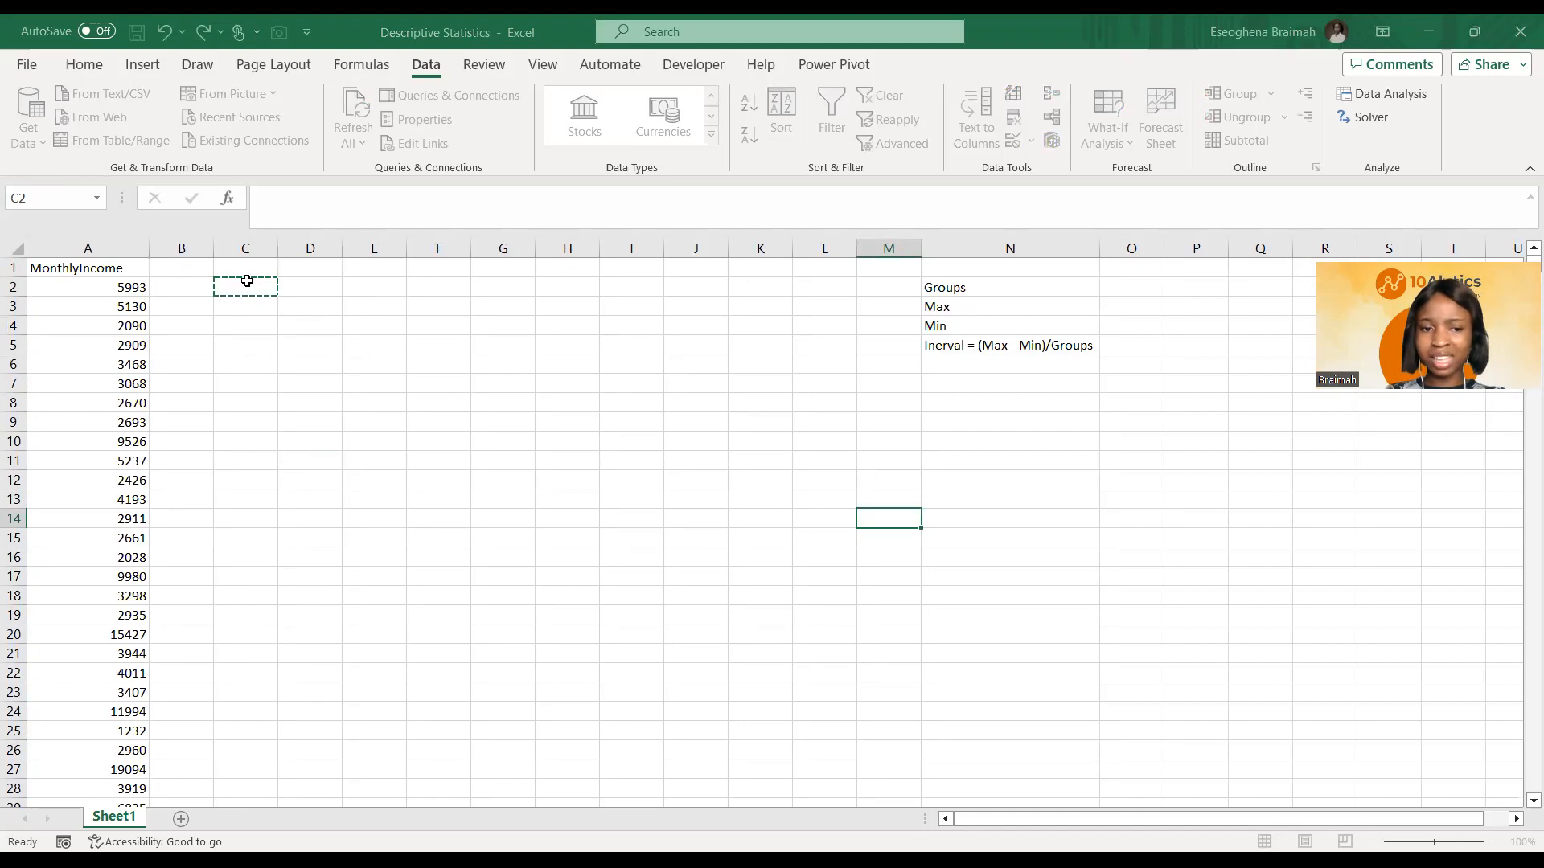
{"action": "key", "text": "Escape"}
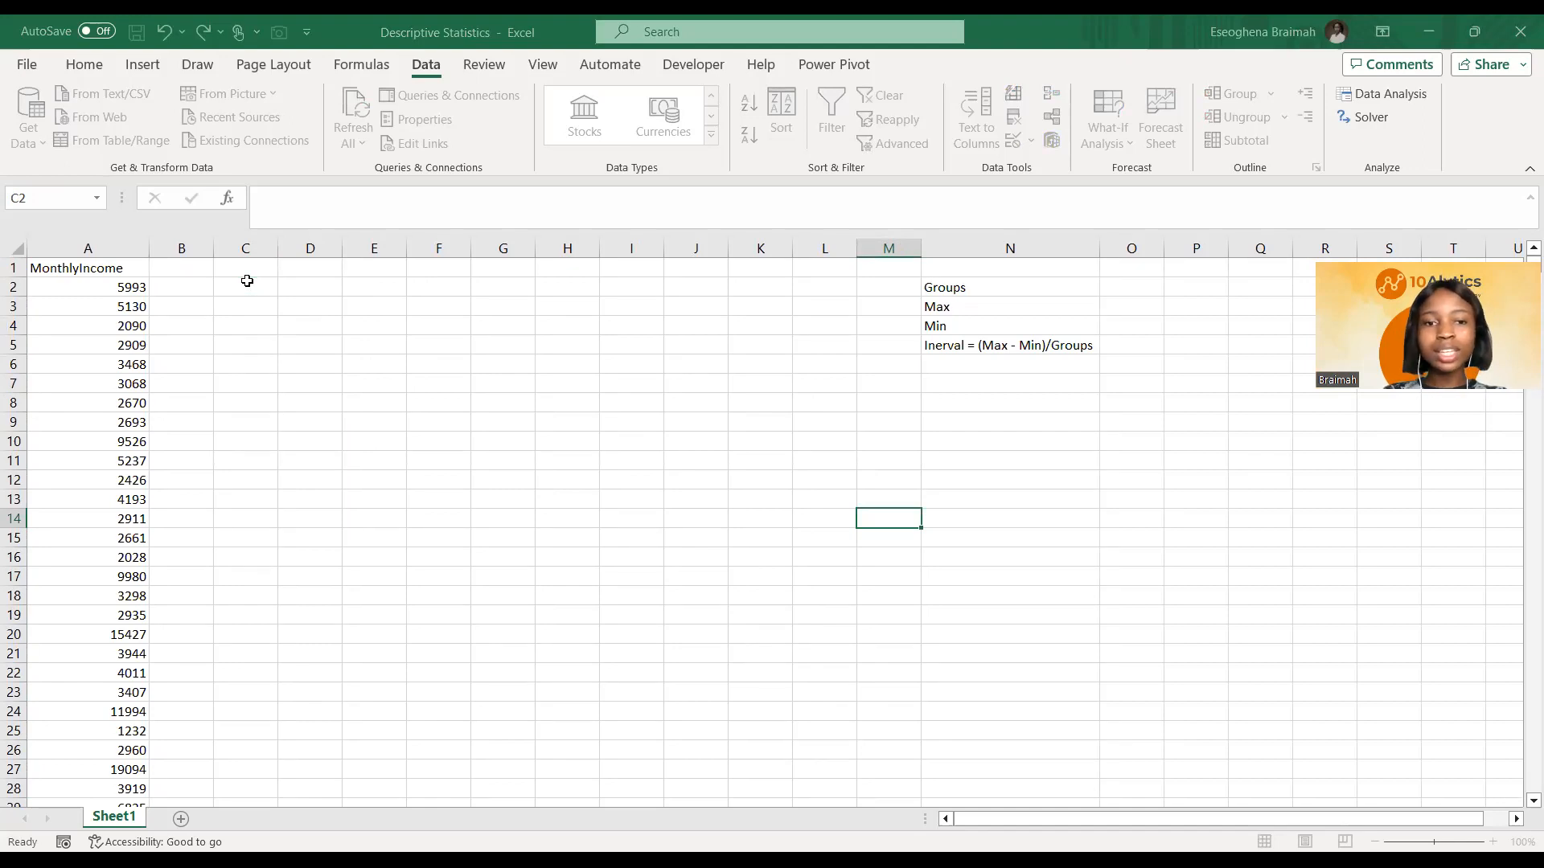
{"action": "left_click_drag", "start_coordinate": [349, 248], "coordinate": [556, 279]}
{"action": "left_click_drag", "start_coordinate": [280, 251], "coordinate": [367, 277]}
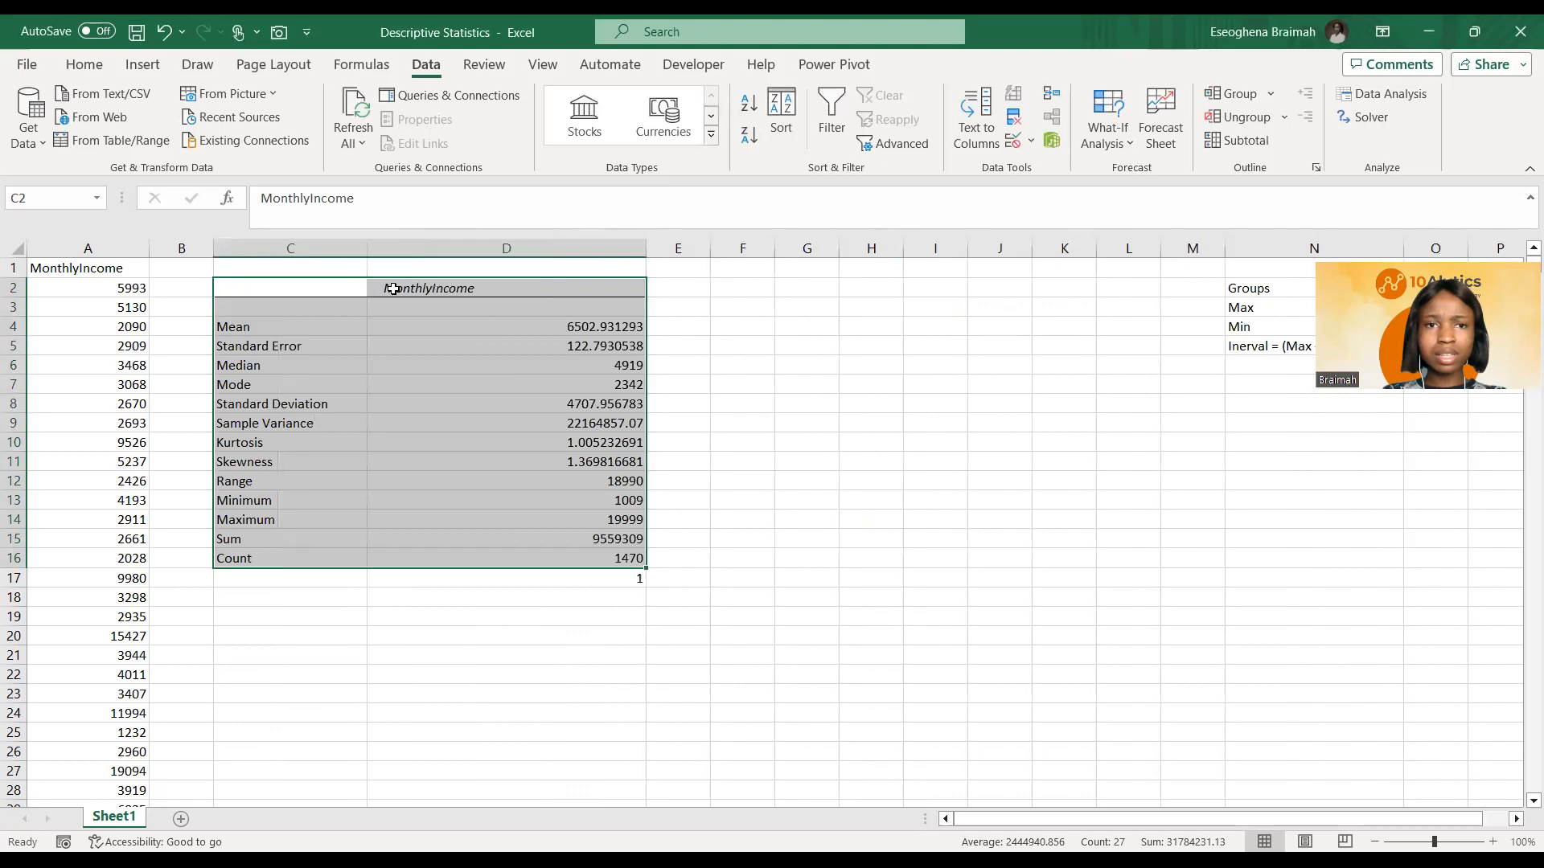
Step: Hide the sheet's gridlines and apply thick outside borders around the statistics table in C2:D16
{"action": "left_click", "coordinate": [540, 66]}
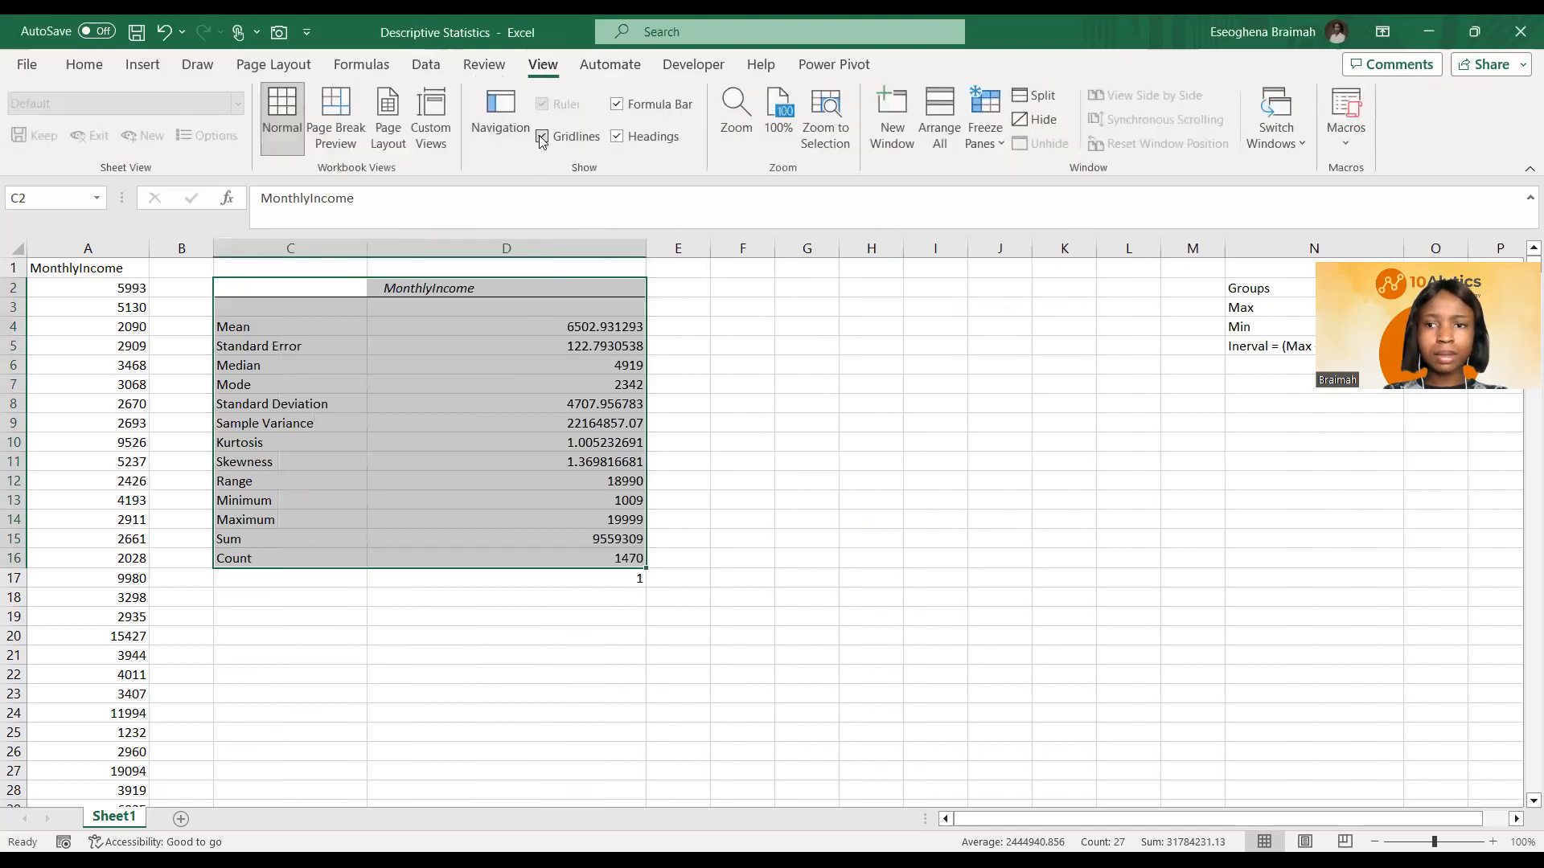
{"action": "left_click", "coordinate": [541, 136]}
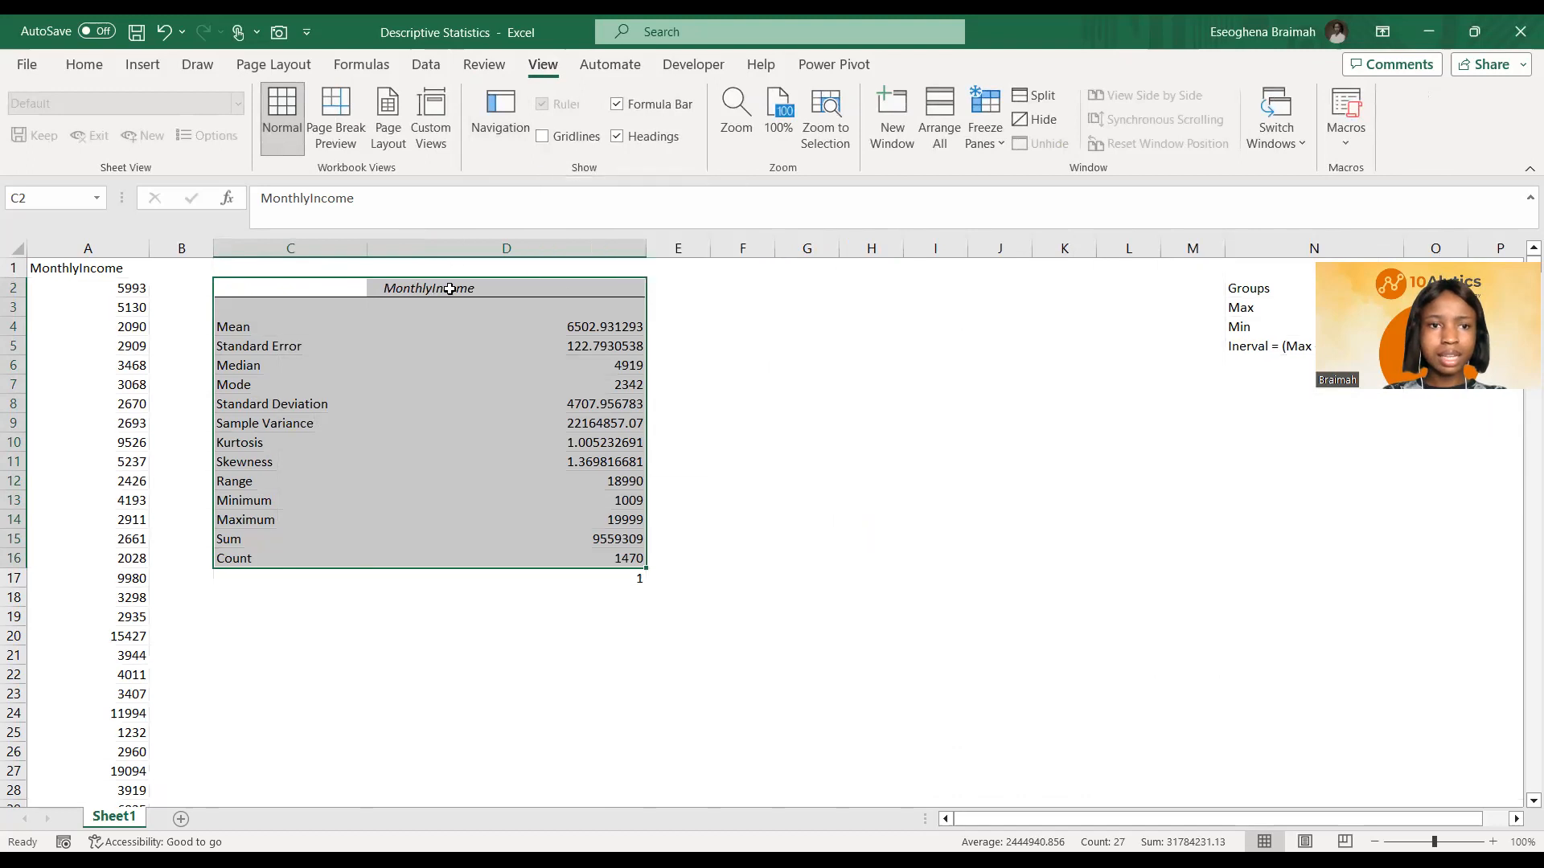
{"action": "left_click", "coordinate": [105, 71]}
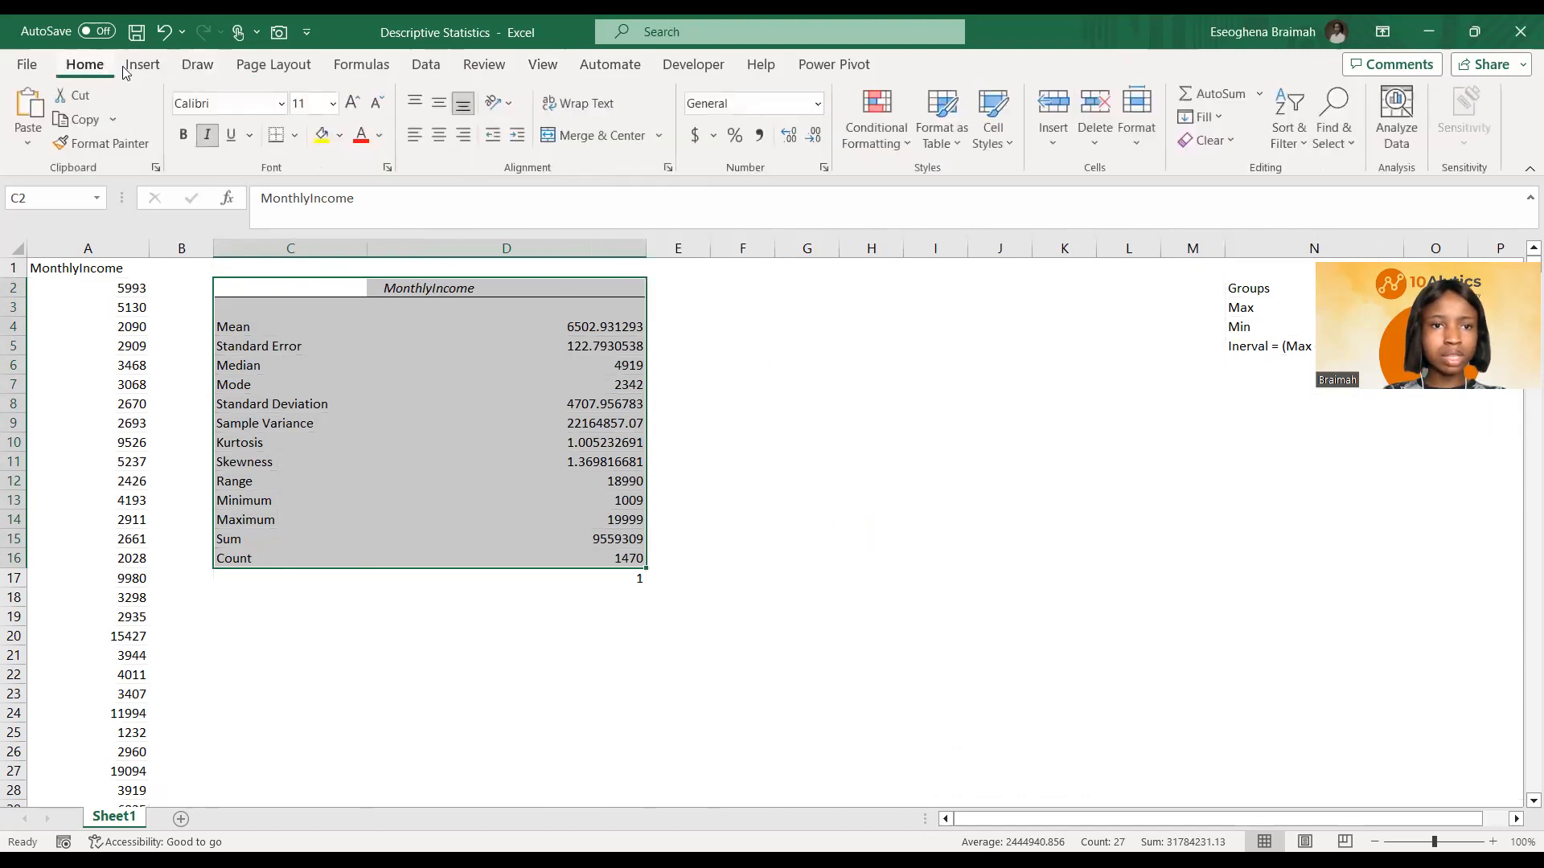
{"action": "left_click", "coordinate": [296, 137]}
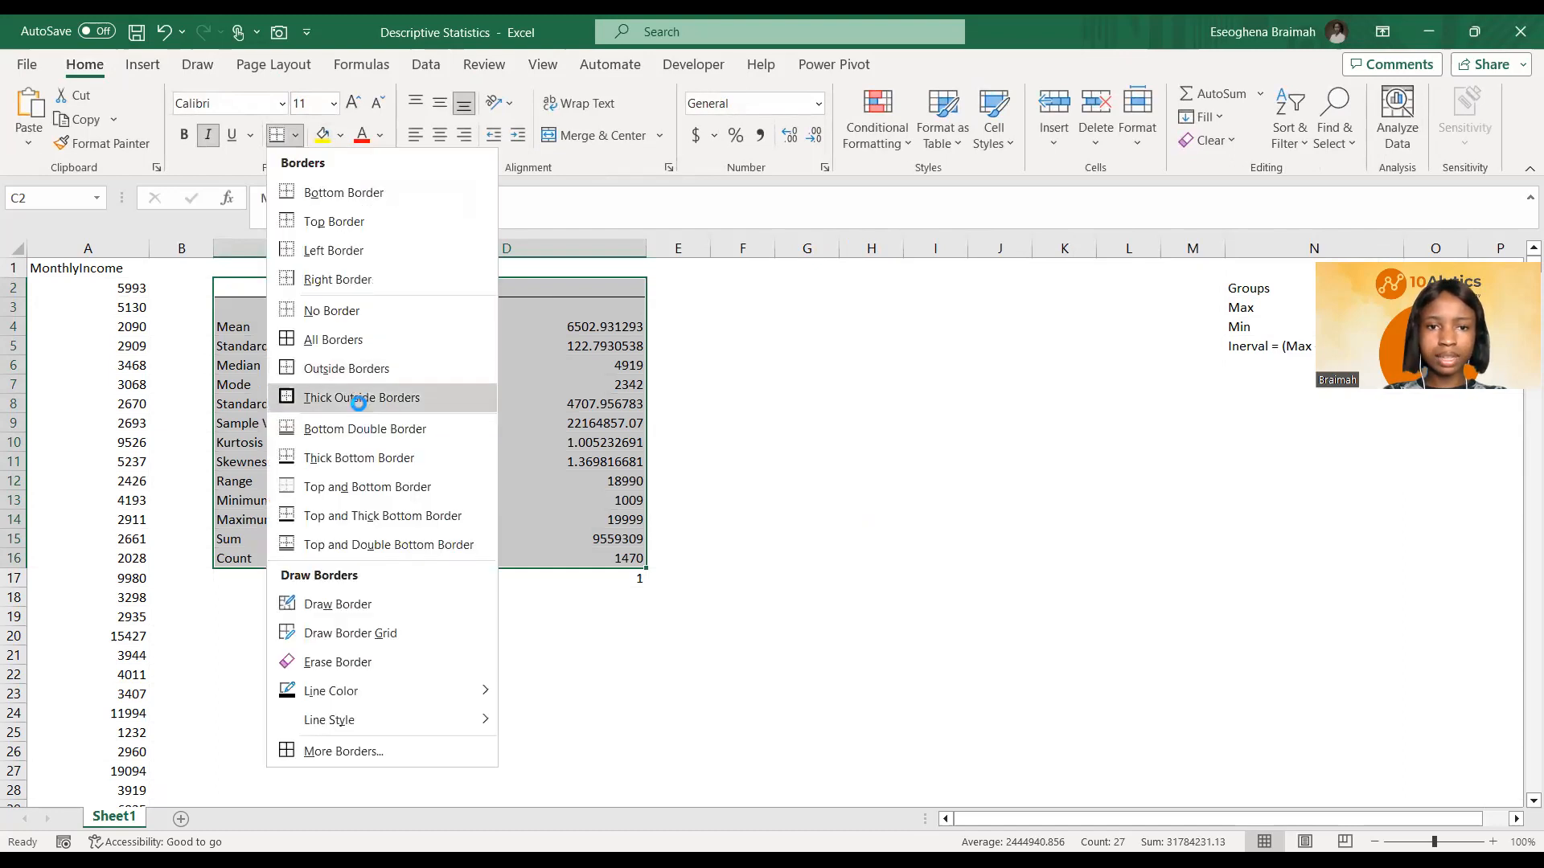
{"action": "left_click", "coordinate": [358, 403]}
{"action": "left_click", "coordinate": [678, 615]}
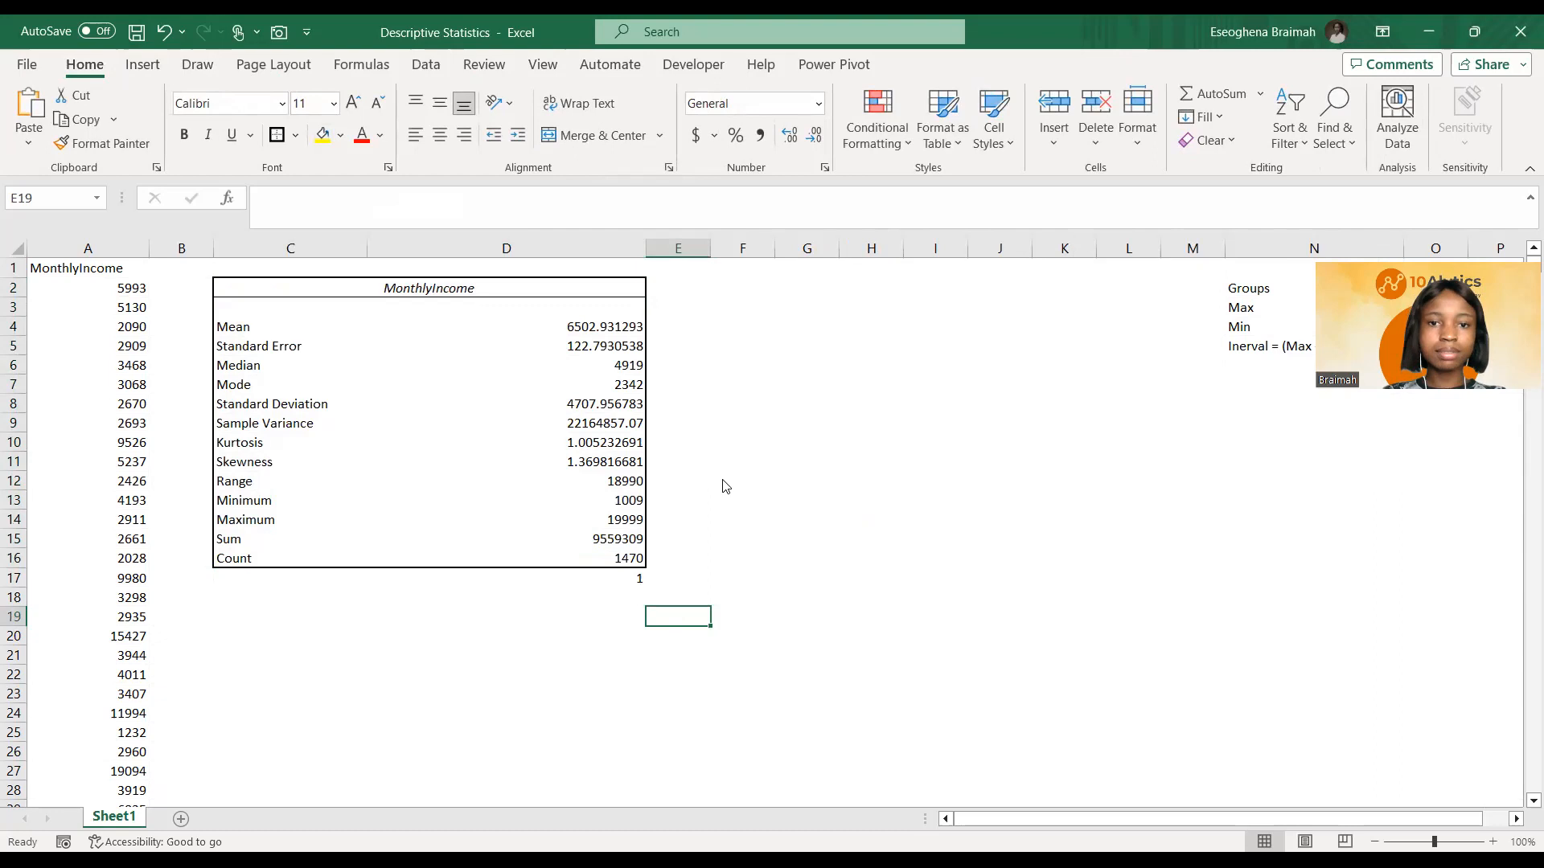
Step: Examine the statistics in the MonthlyIncome table one by one, from Mean down to Range
{"action": "left_click", "coordinate": [286, 328]}
{"action": "left_click", "coordinate": [298, 356]}
{"action": "left_click", "coordinate": [283, 385]}
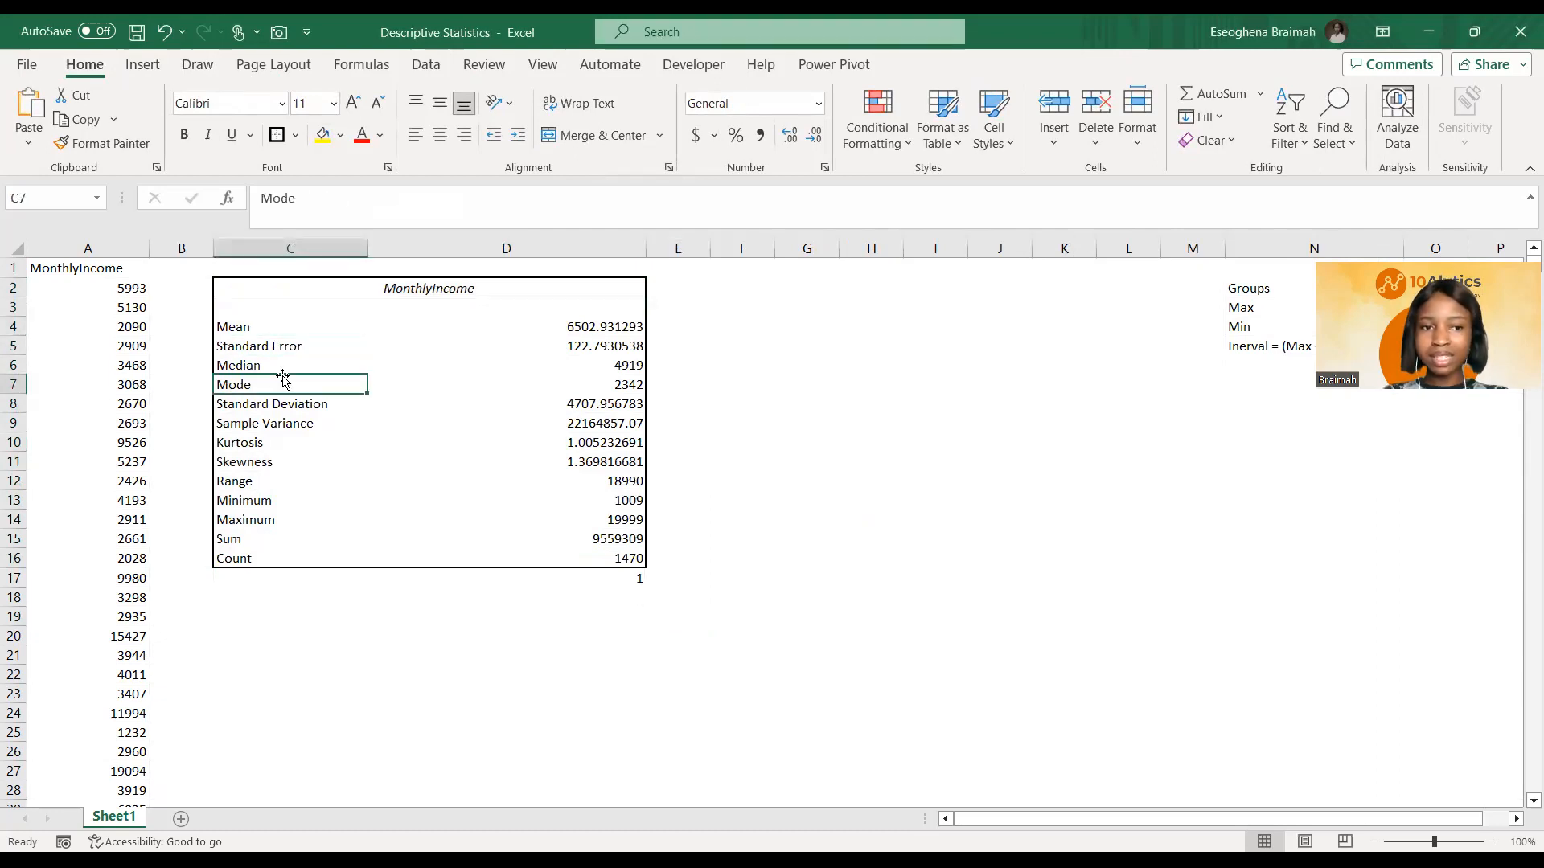
{"action": "left_click", "coordinate": [304, 406]}
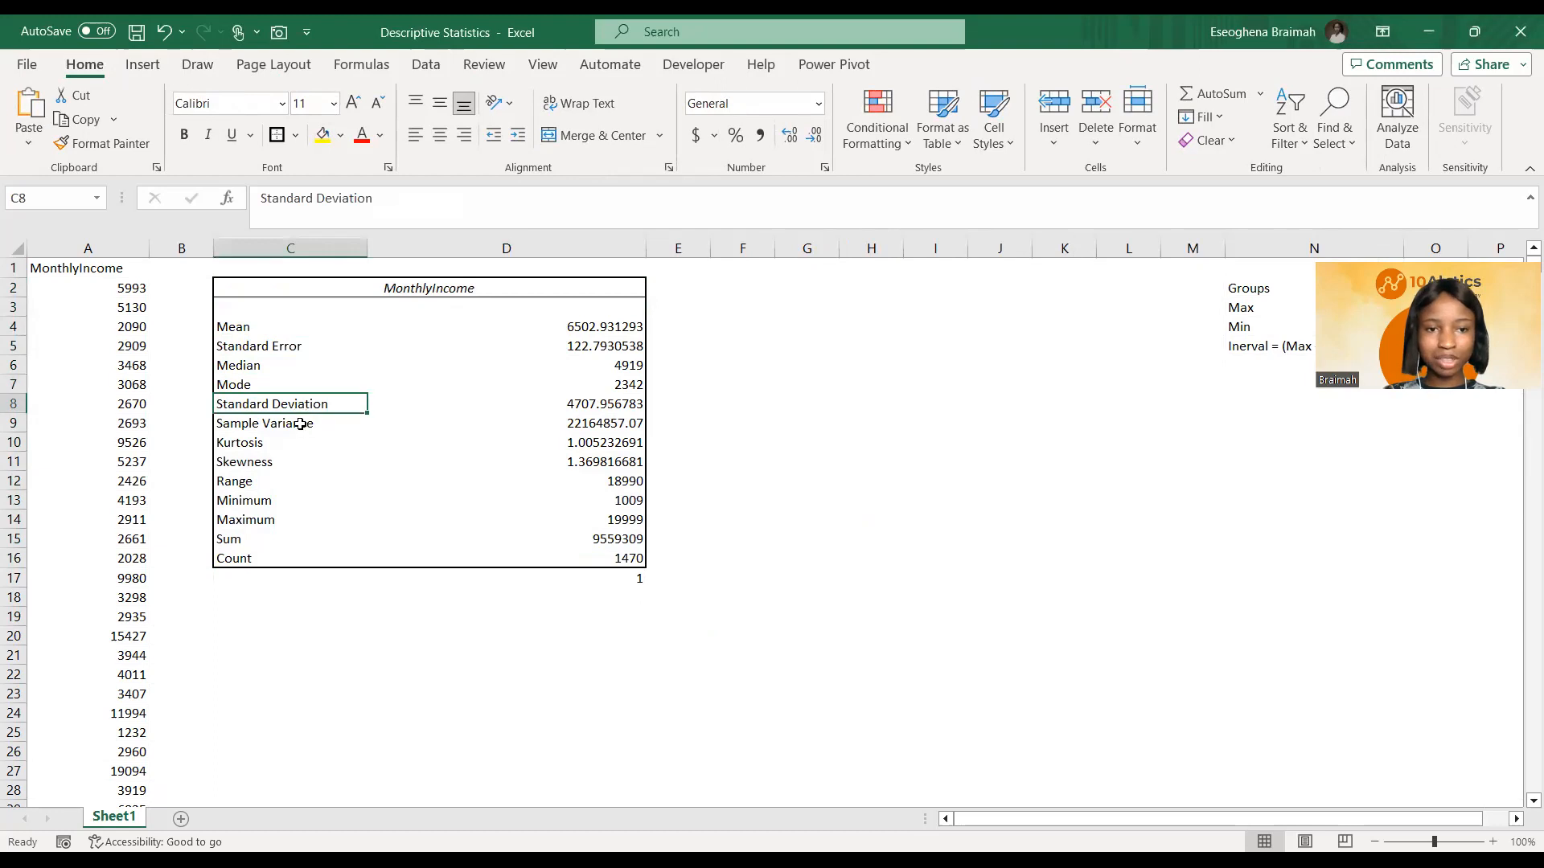
{"action": "left_click", "coordinate": [294, 423]}
{"action": "left_click", "coordinate": [290, 444]}
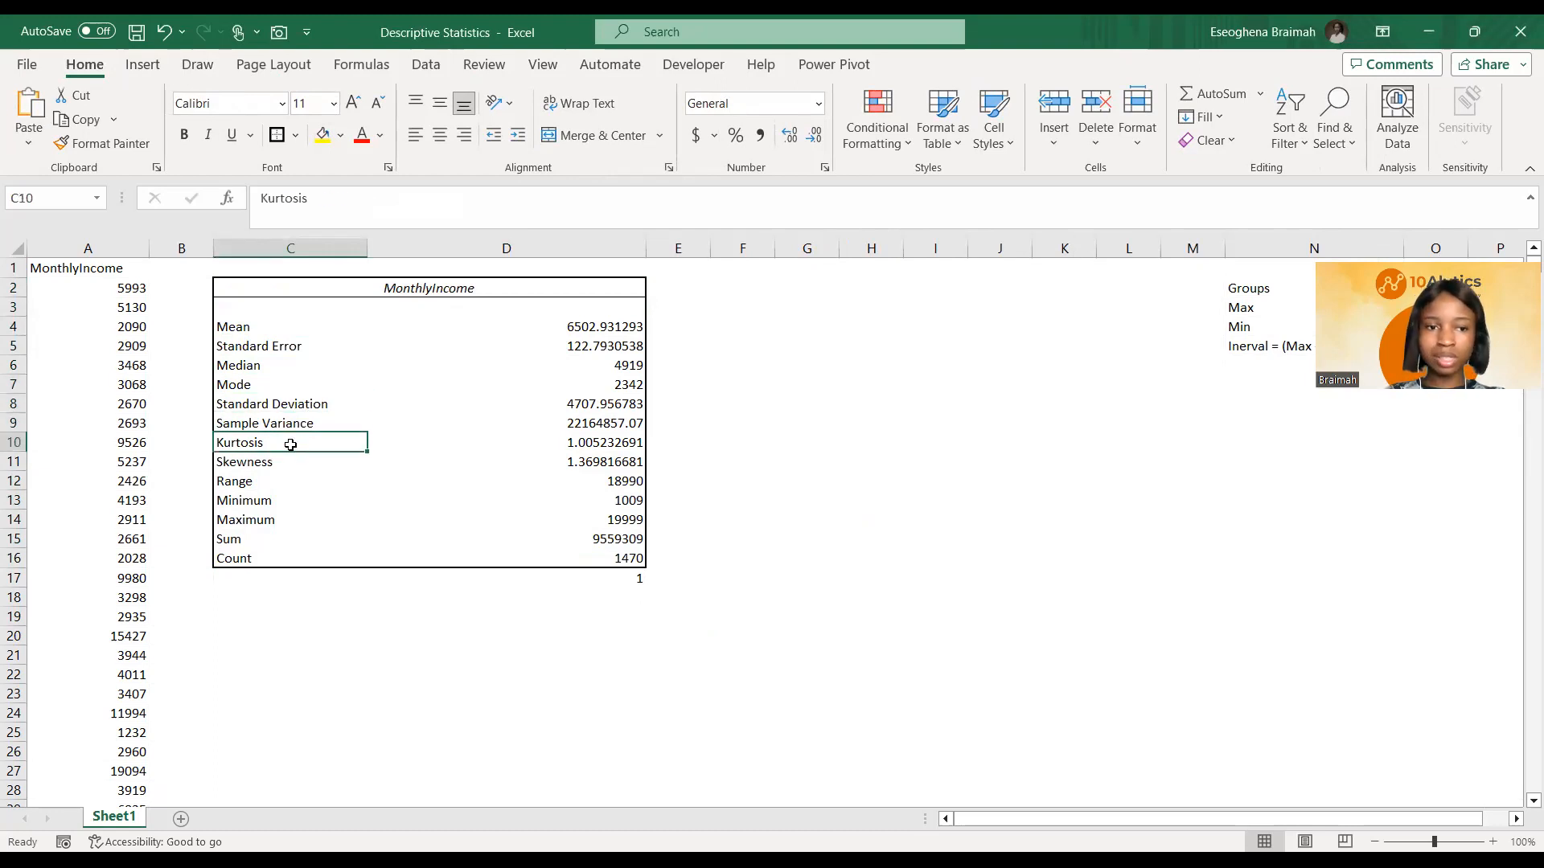
{"action": "left_click", "coordinate": [293, 468]}
{"action": "left_click", "coordinate": [259, 486]}
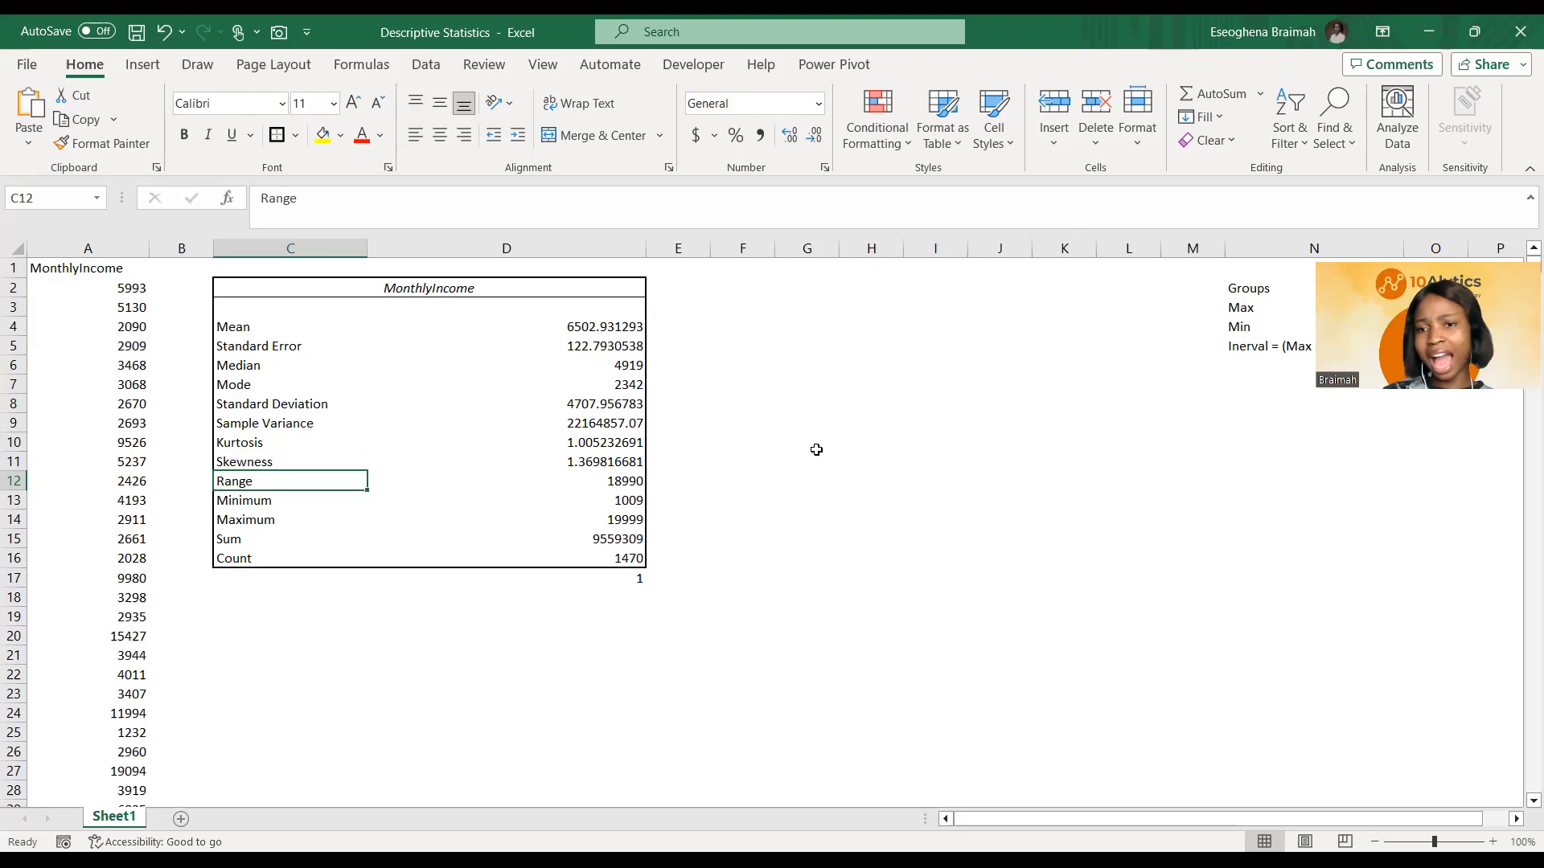
Step: Enter 1 and 2 in G5 and G6 and extend the series through G9 as sample data
{"action": "left_click", "coordinate": [822, 330]}
{"action": "left_click", "coordinate": [808, 351]}
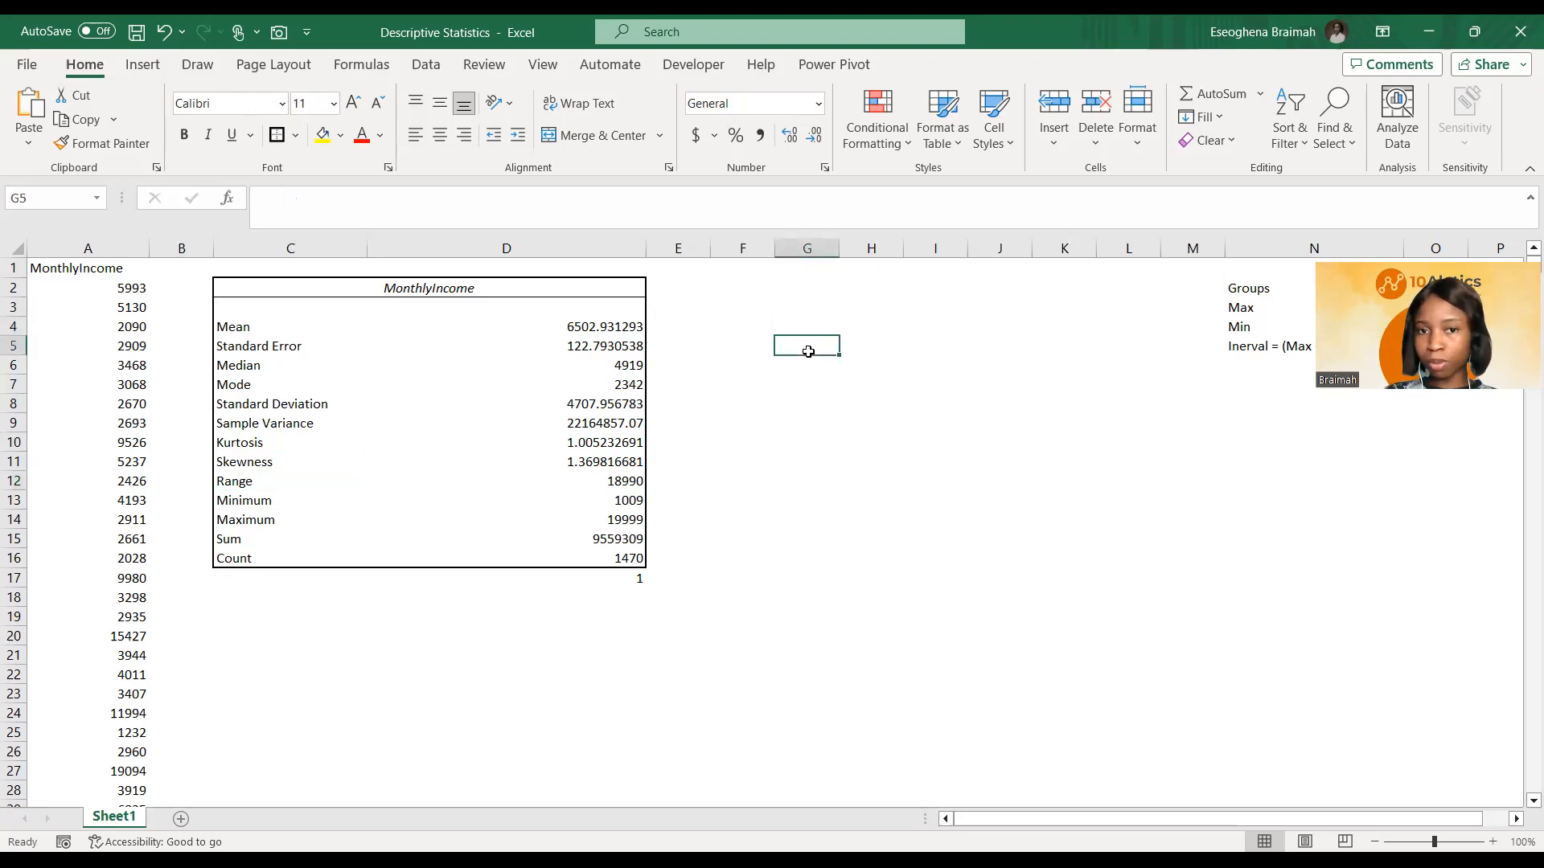
{"action": "type", "text": "1"}
{"action": "key", "text": "Return"}
{"action": "type", "text": "2"}
{"action": "key", "text": "Return"}
{"action": "left_click_drag", "start_coordinate": [814, 344], "coordinate": [837, 422]}
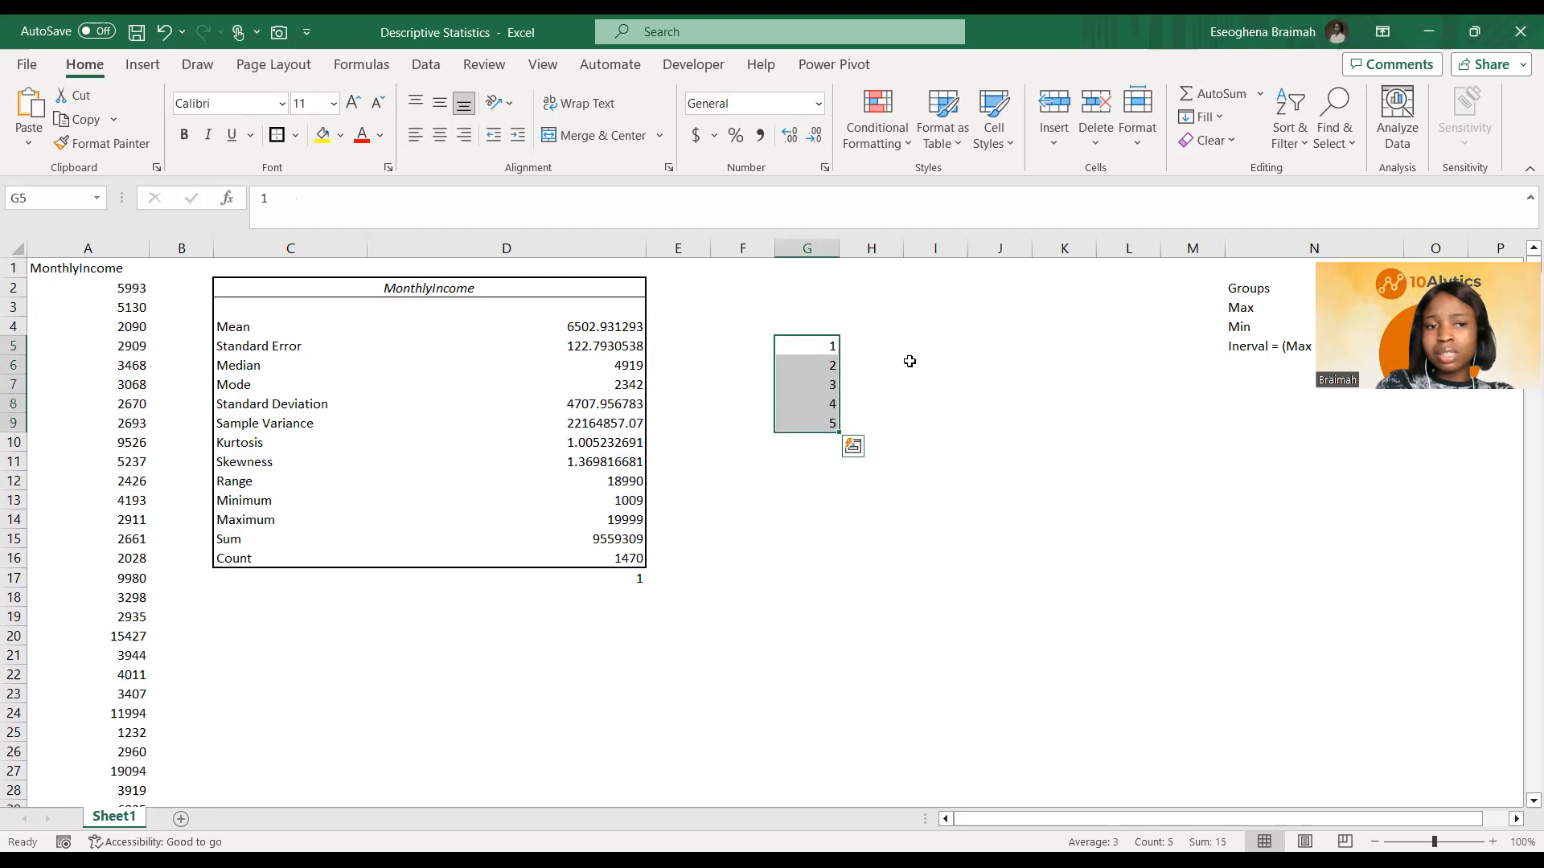
Step: Calculate the mean of the sample numbers in I6 with =AVERAGE(G5:G9), and check it alongside the MonthlyIncome mean in D4
{"action": "left_click", "coordinate": [910, 362]}
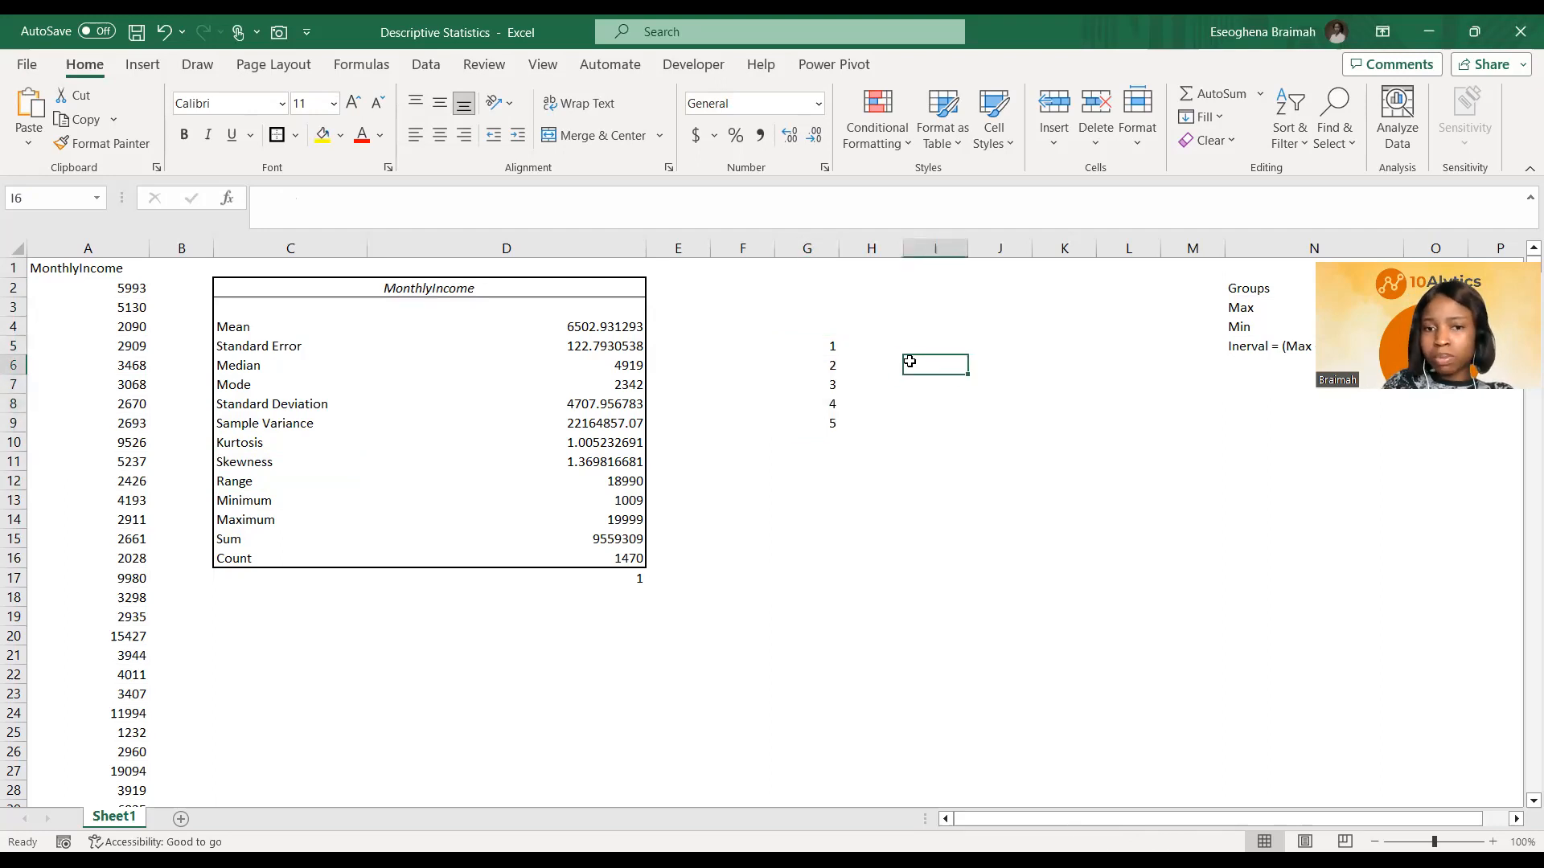
{"action": "type", "text": "="}
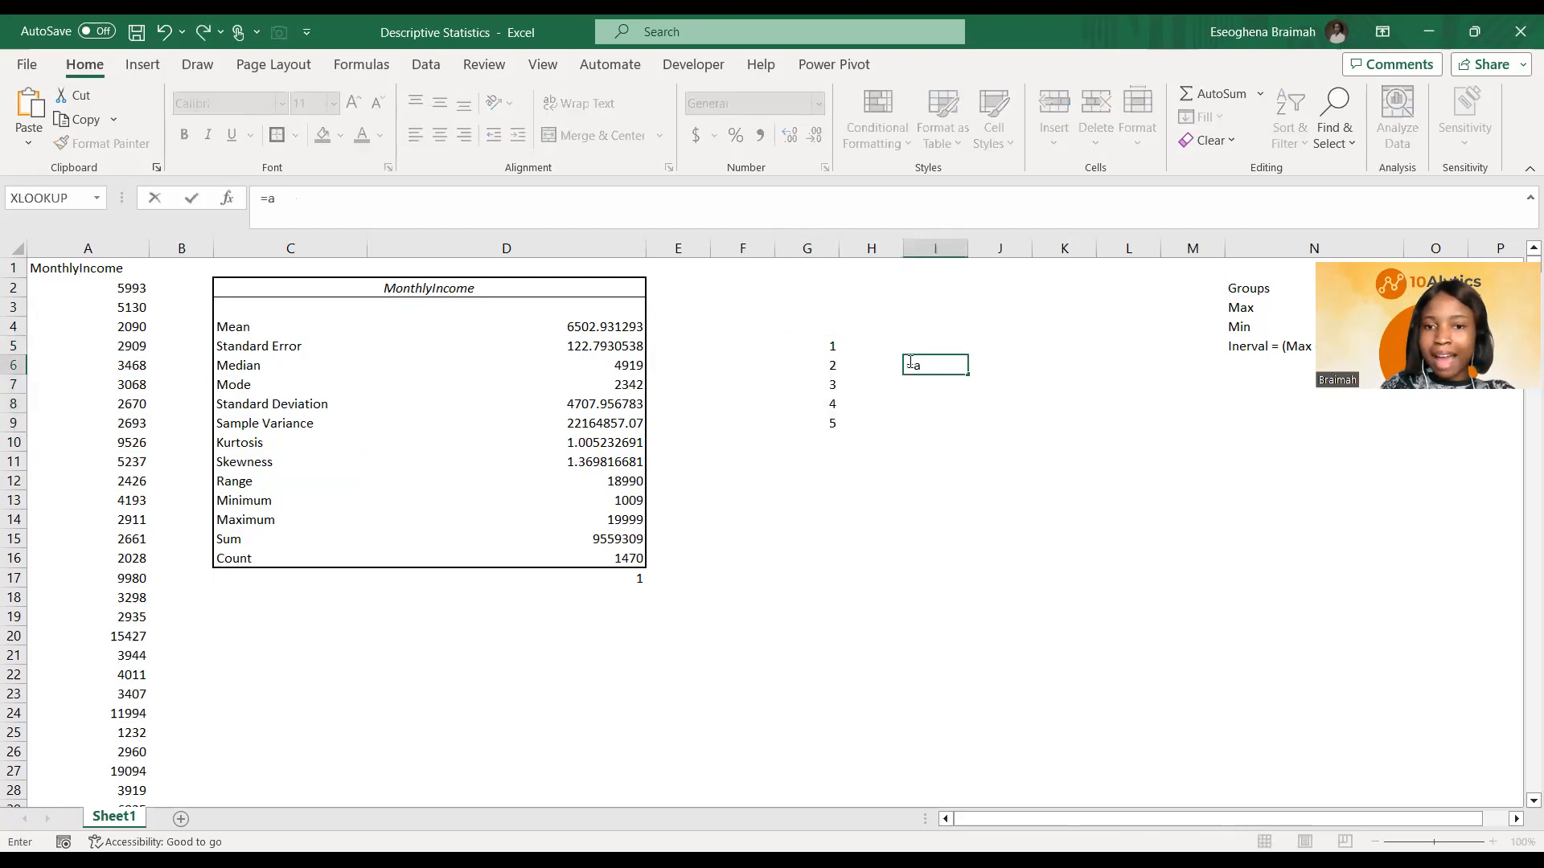
{"action": "type", "text": "aVERAGE("}
{"action": "left_click_drag", "start_coordinate": [829, 347], "coordinate": [835, 422]}
{"action": "type", "text": ")"}
{"action": "key", "text": "Return"}
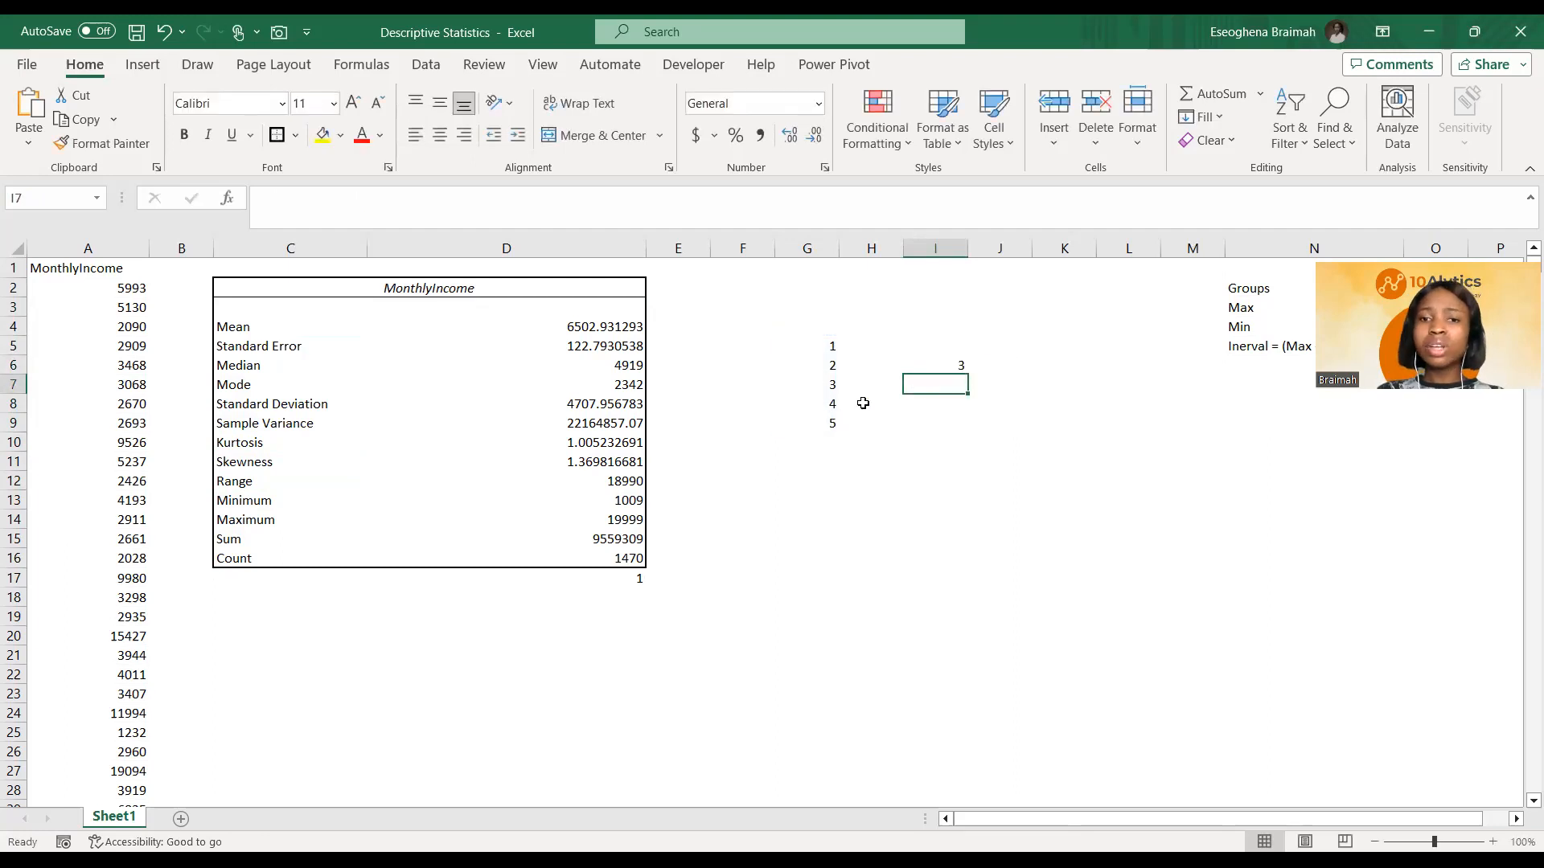
{"action": "left_click", "coordinate": [948, 364]}
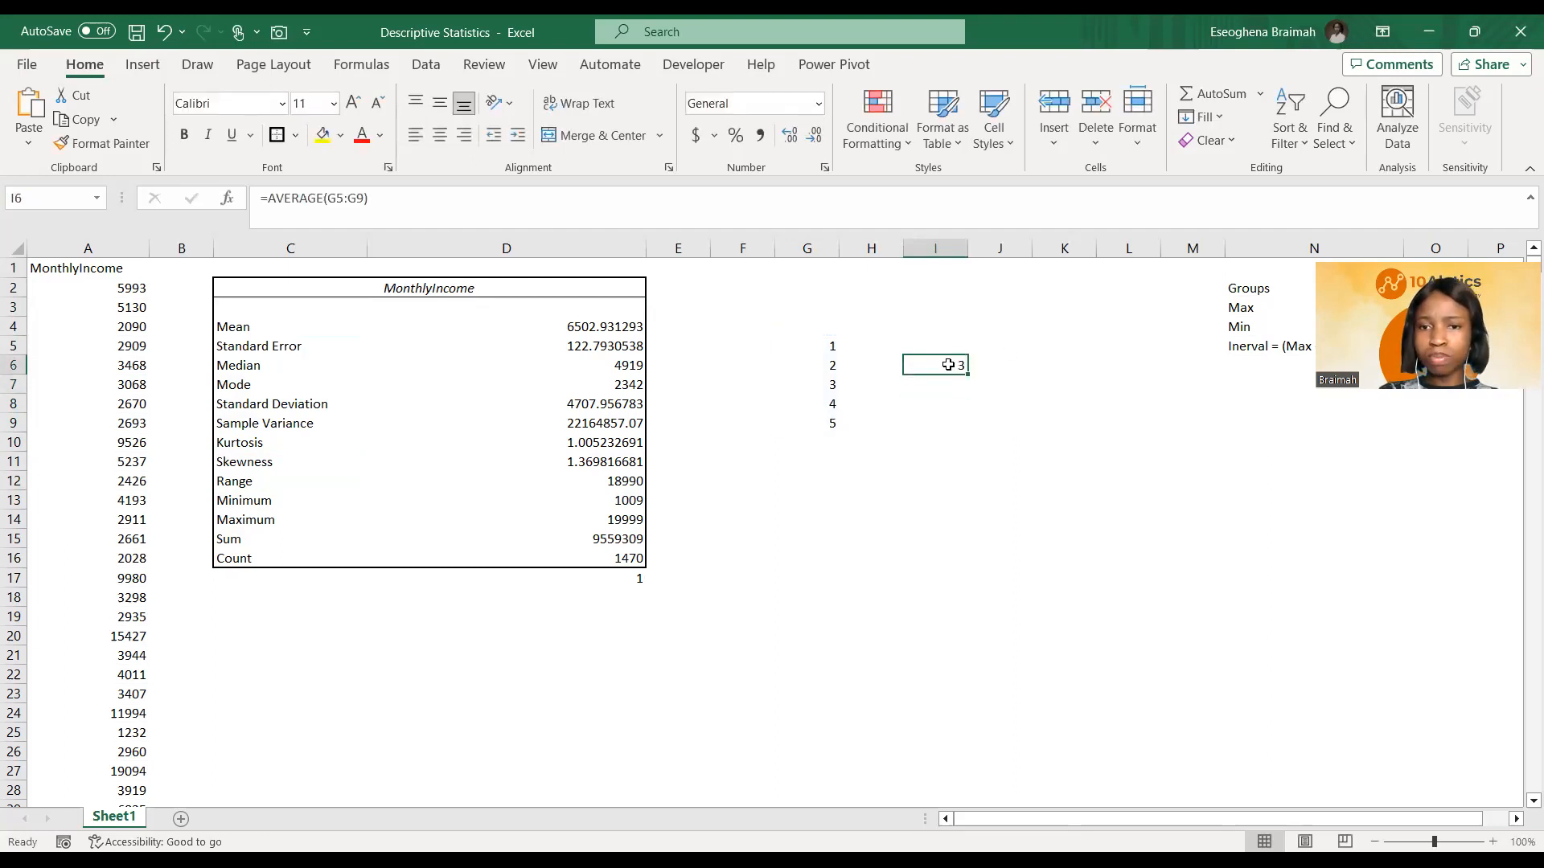
{"action": "left_click", "coordinate": [955, 380]}
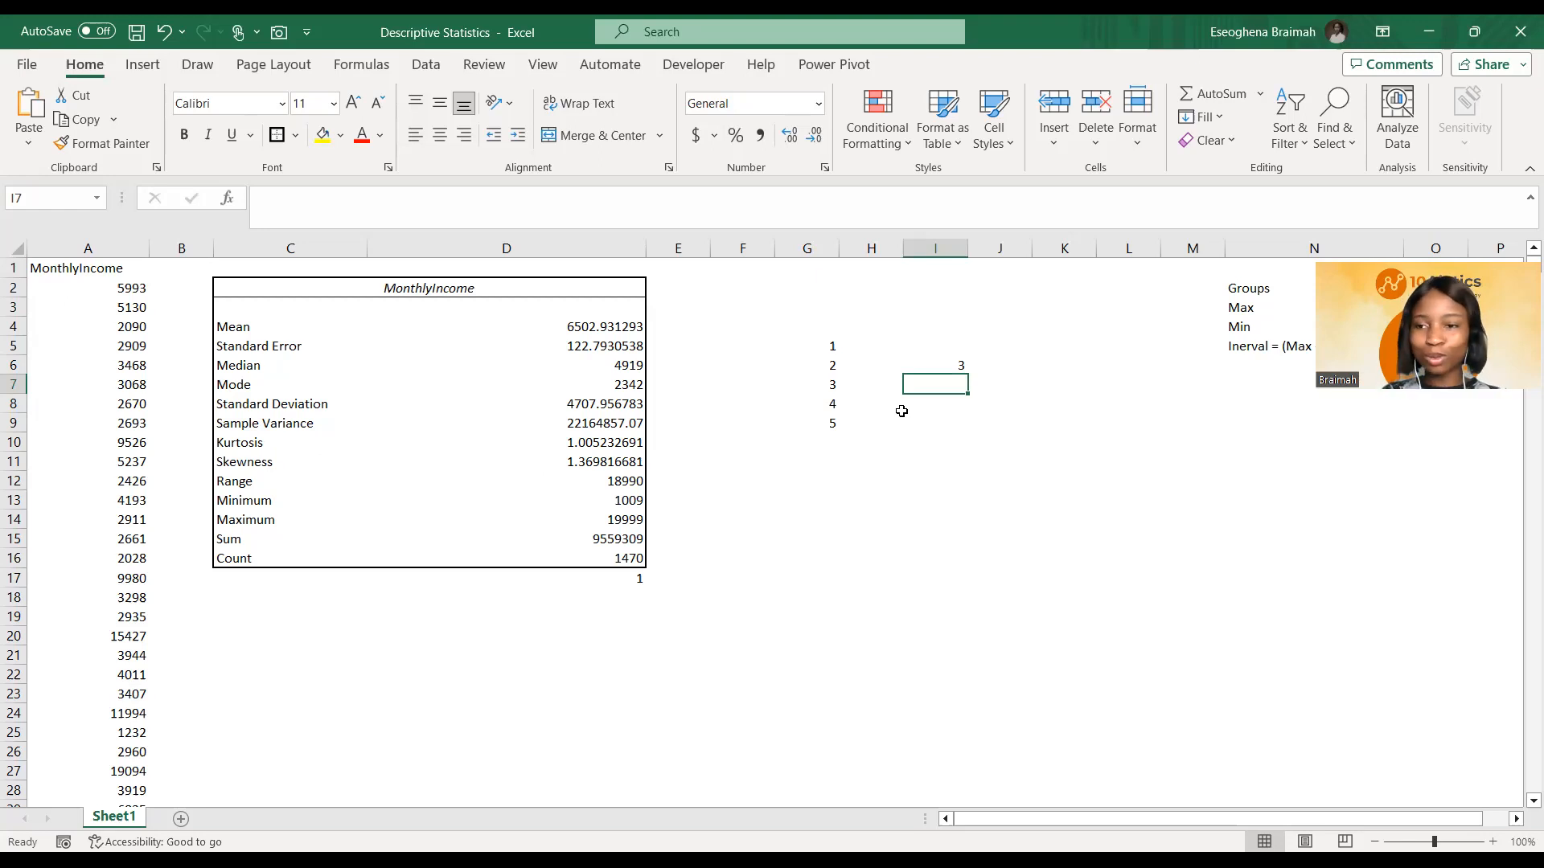
{"action": "left_click", "coordinate": [600, 326]}
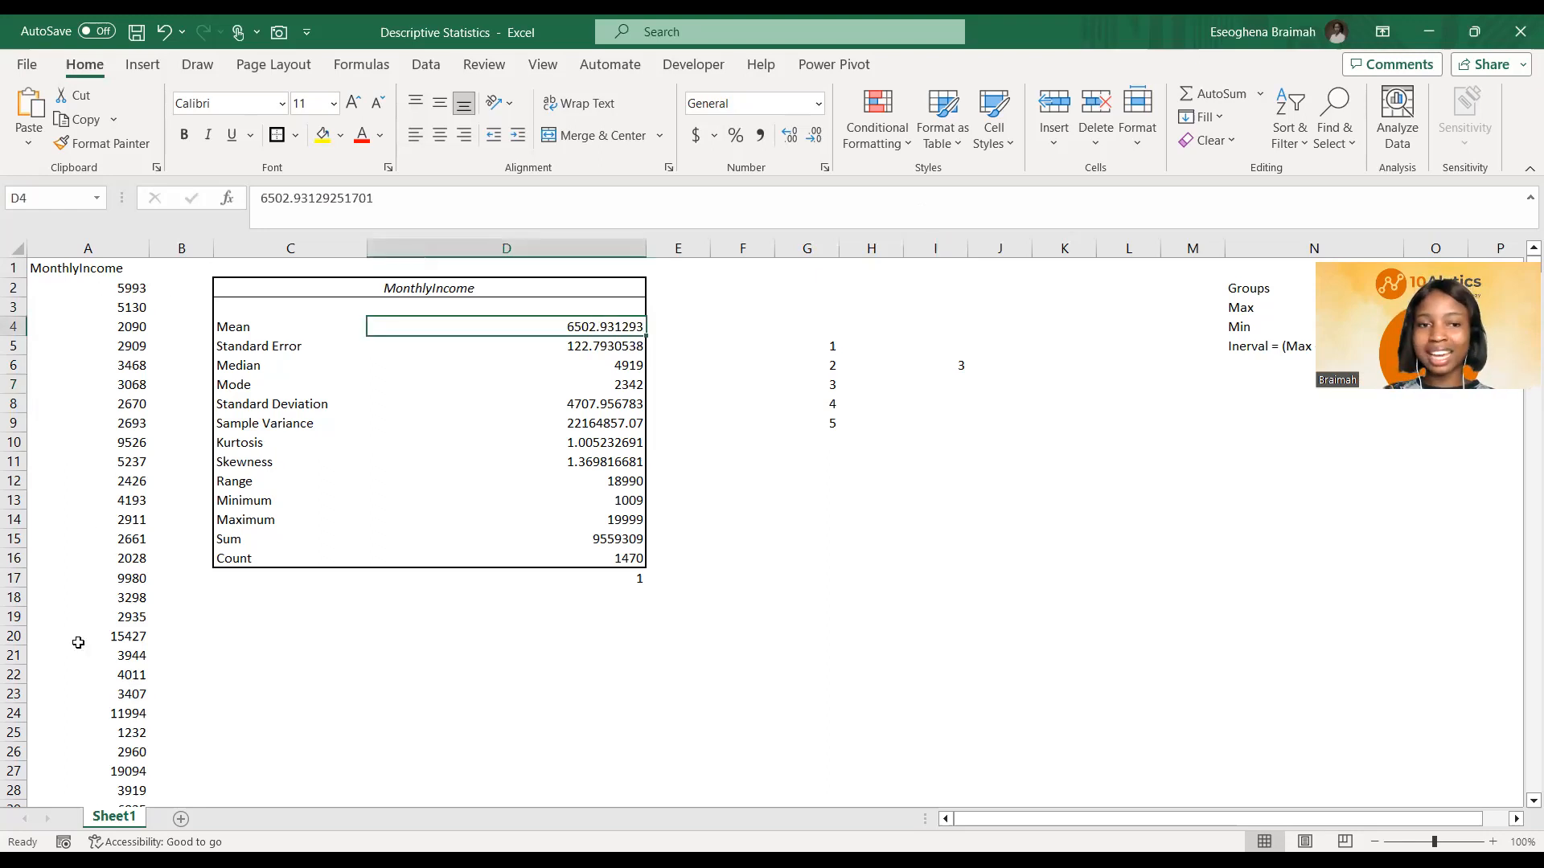
Step: Calculate the median of the sample numbers in I7 with =MEDIAN(G5:G9)
{"action": "left_click", "coordinate": [610, 349]}
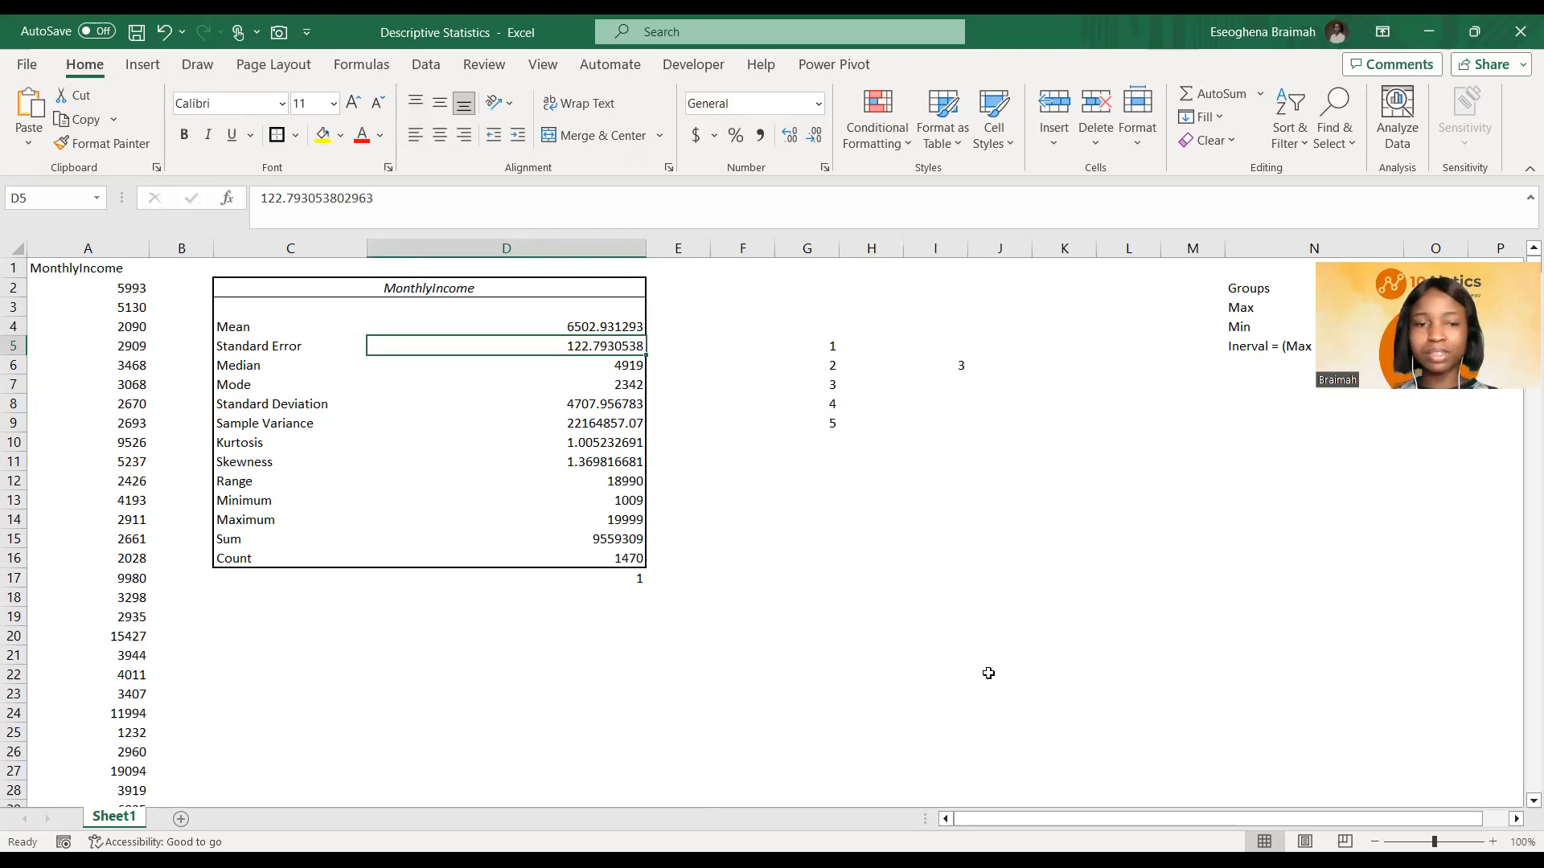
{"action": "left_click", "coordinate": [618, 375]}
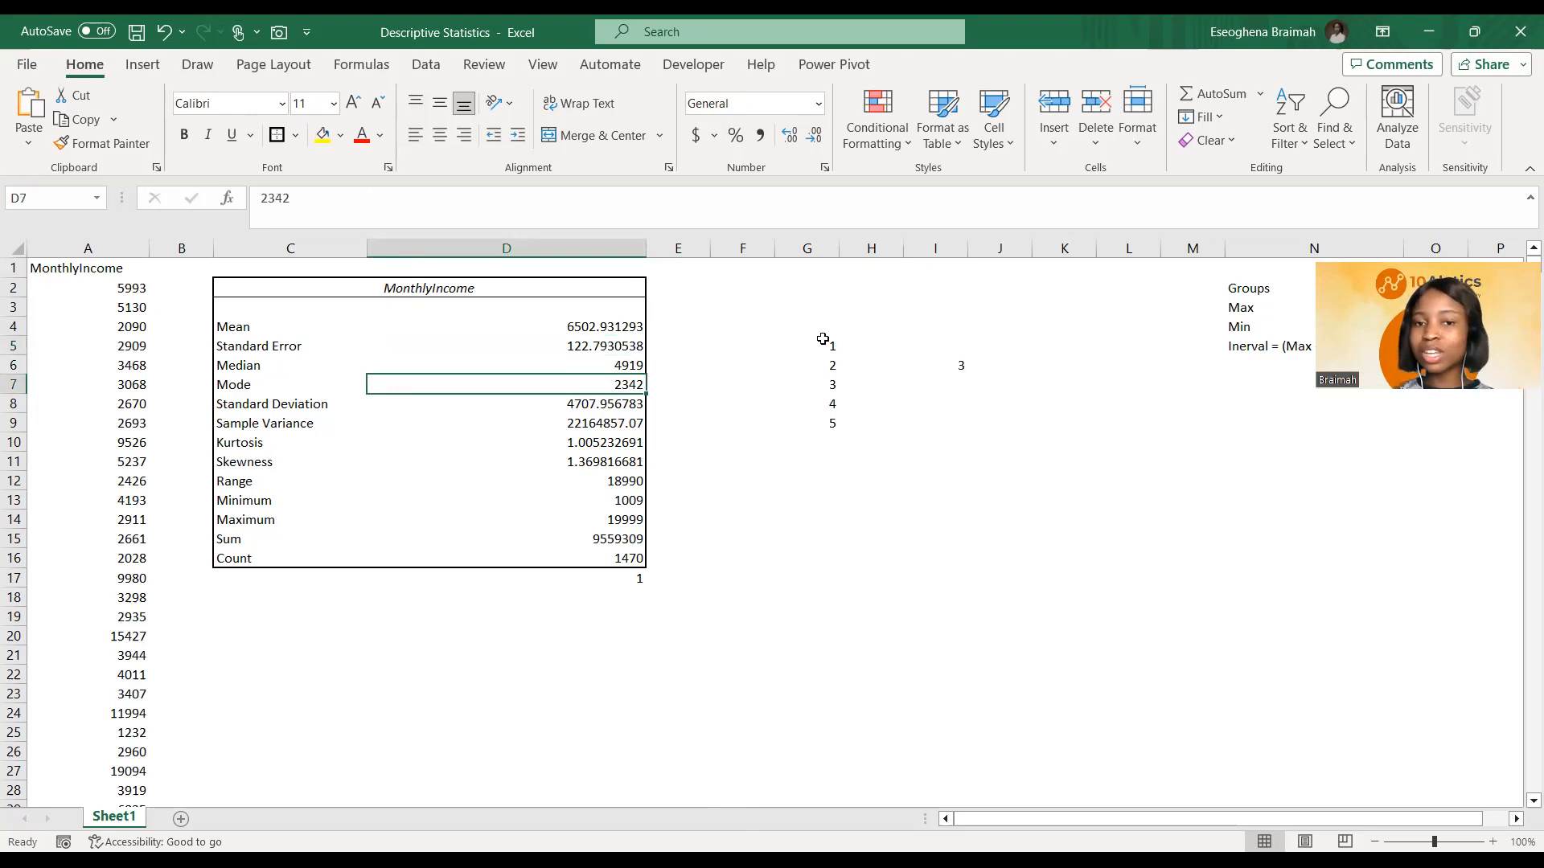
{"action": "left_click", "coordinate": [827, 344]}
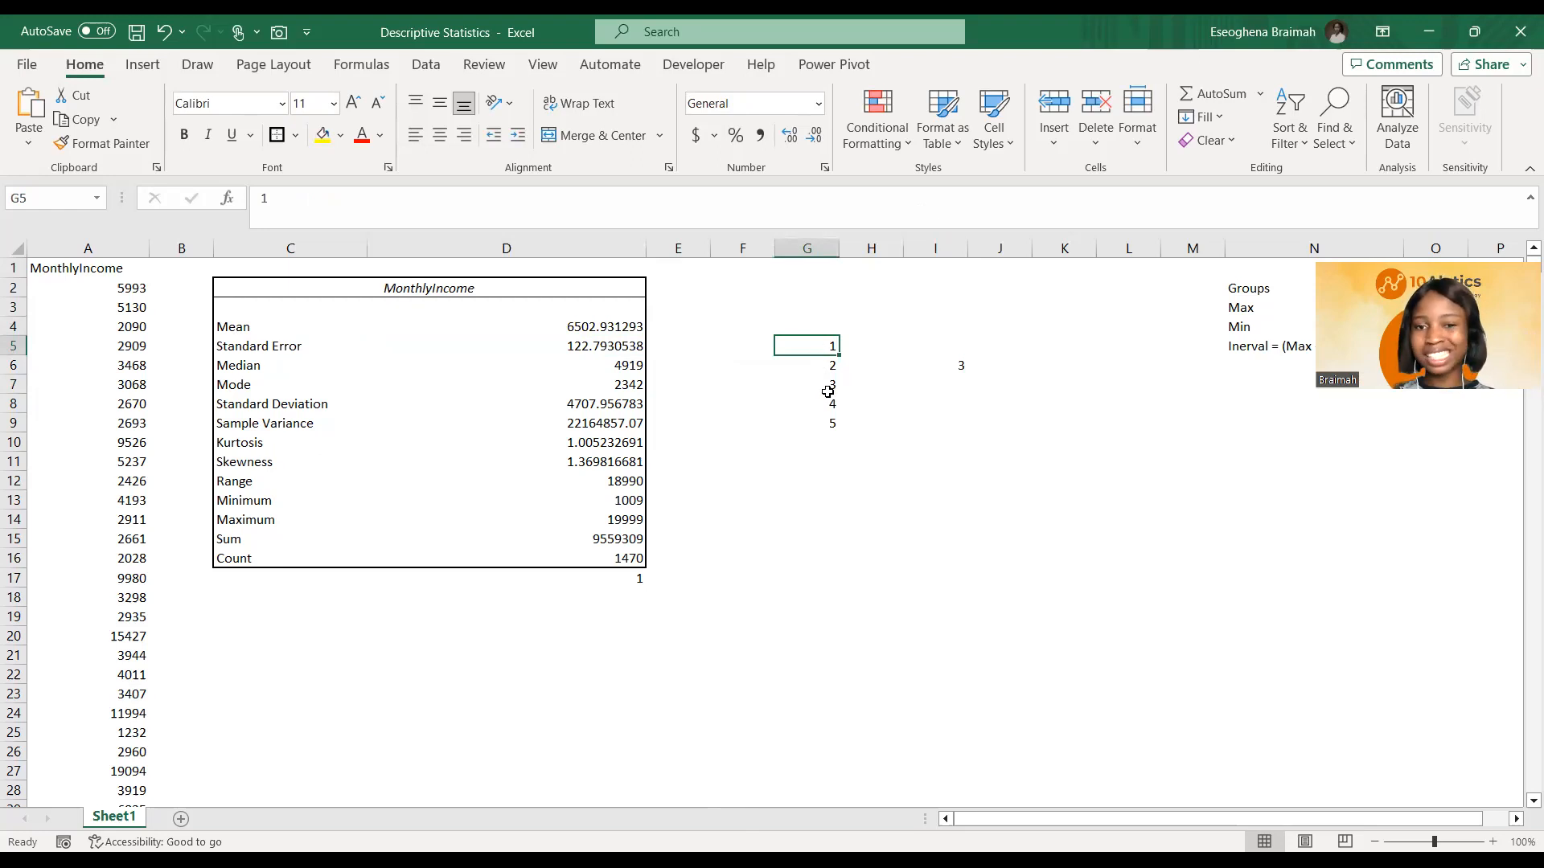
{"action": "left_click", "coordinate": [964, 390]}
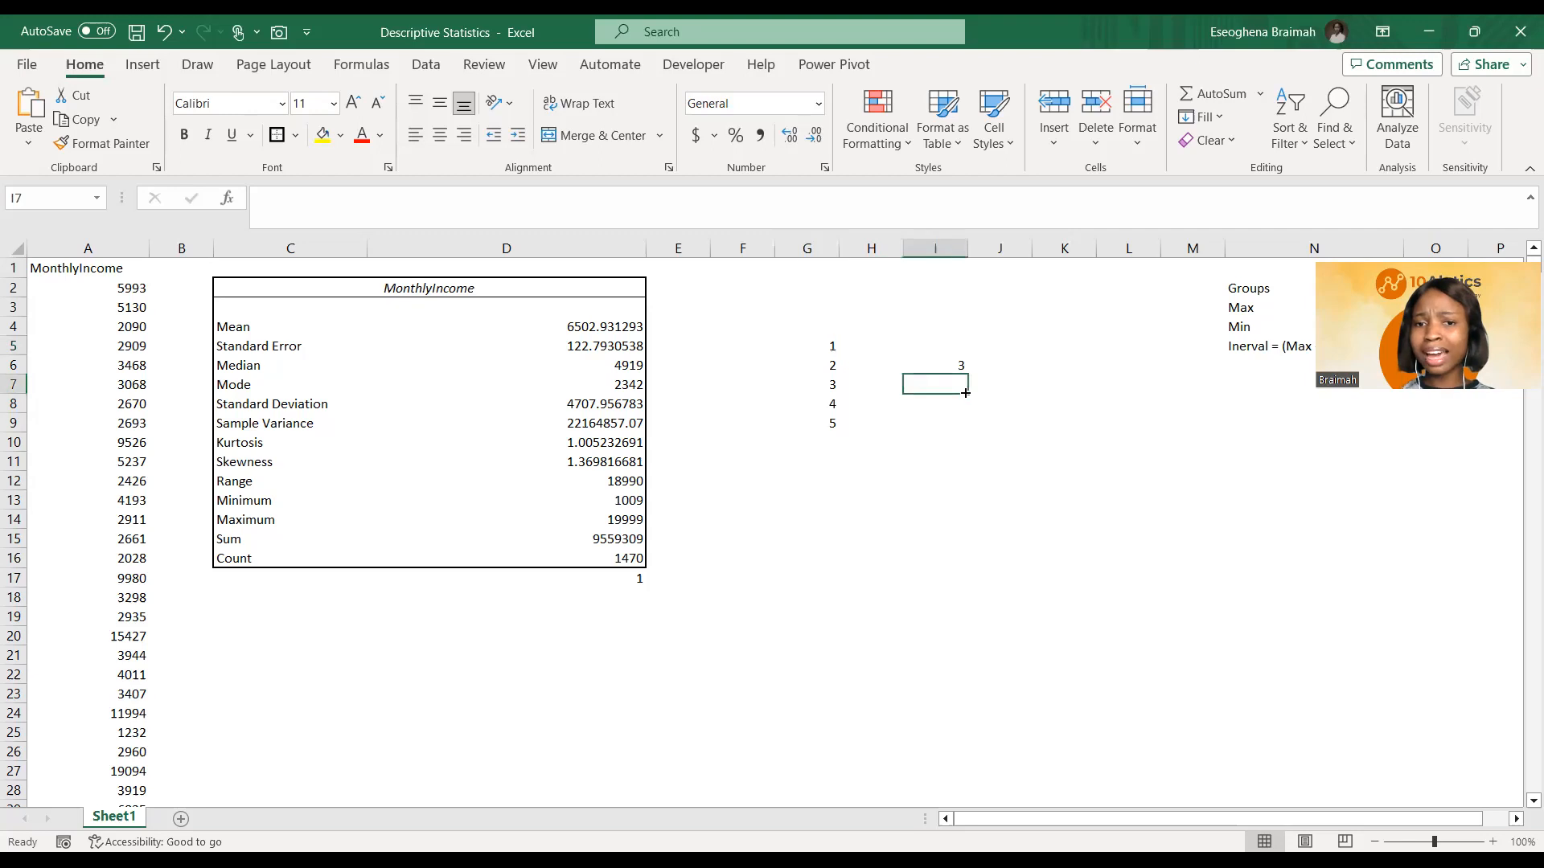
{"action": "type", "text": "="}
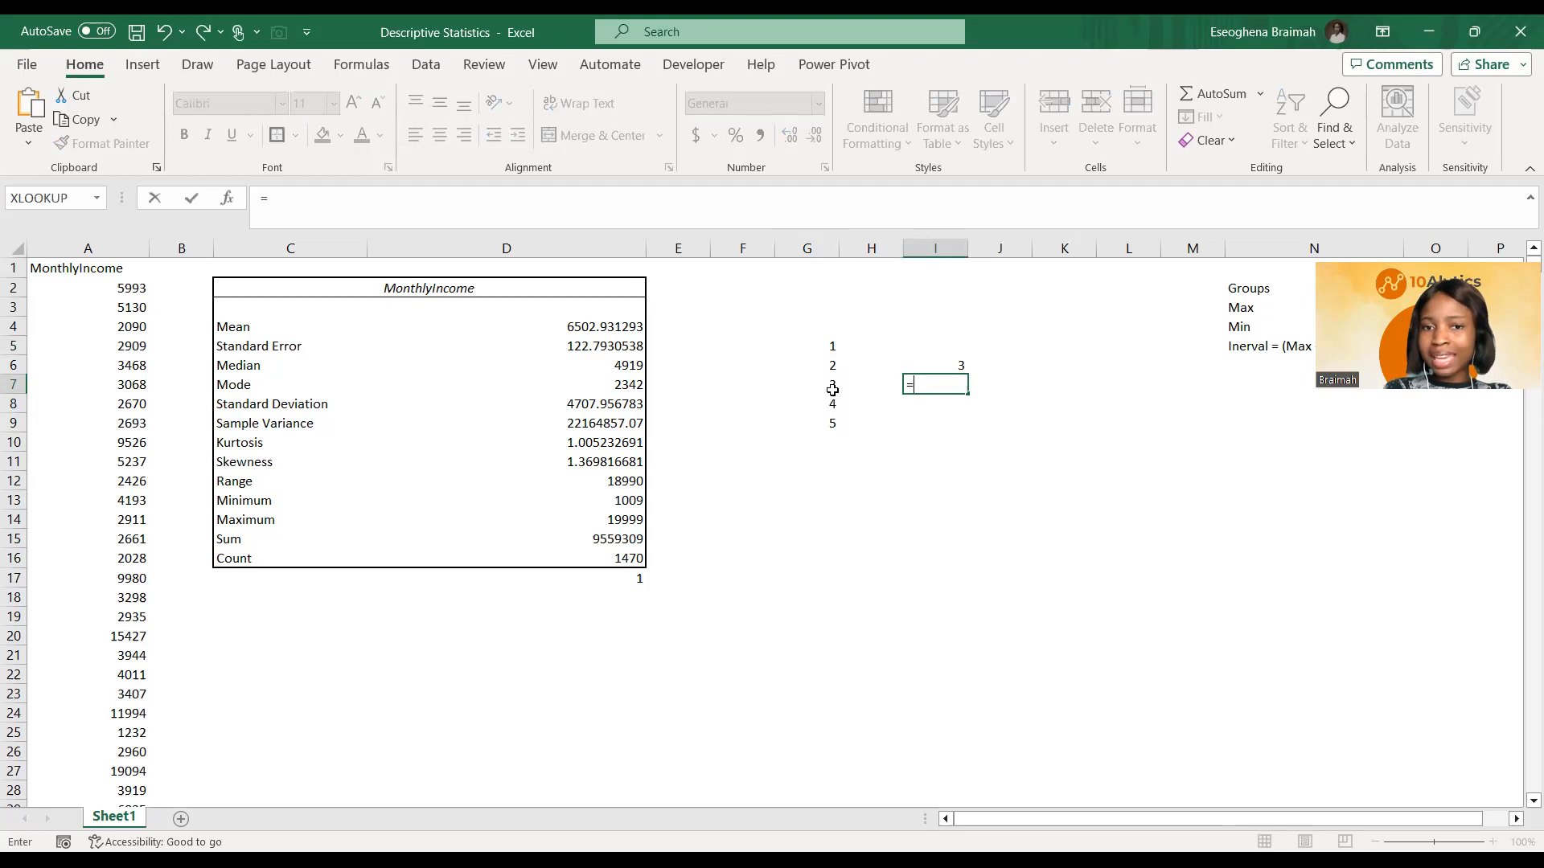
{"action": "type", "text": "MEDIAN("}
{"action": "left_click_drag", "start_coordinate": [832, 345], "coordinate": [835, 424]}
{"action": "type", "text": ")"}
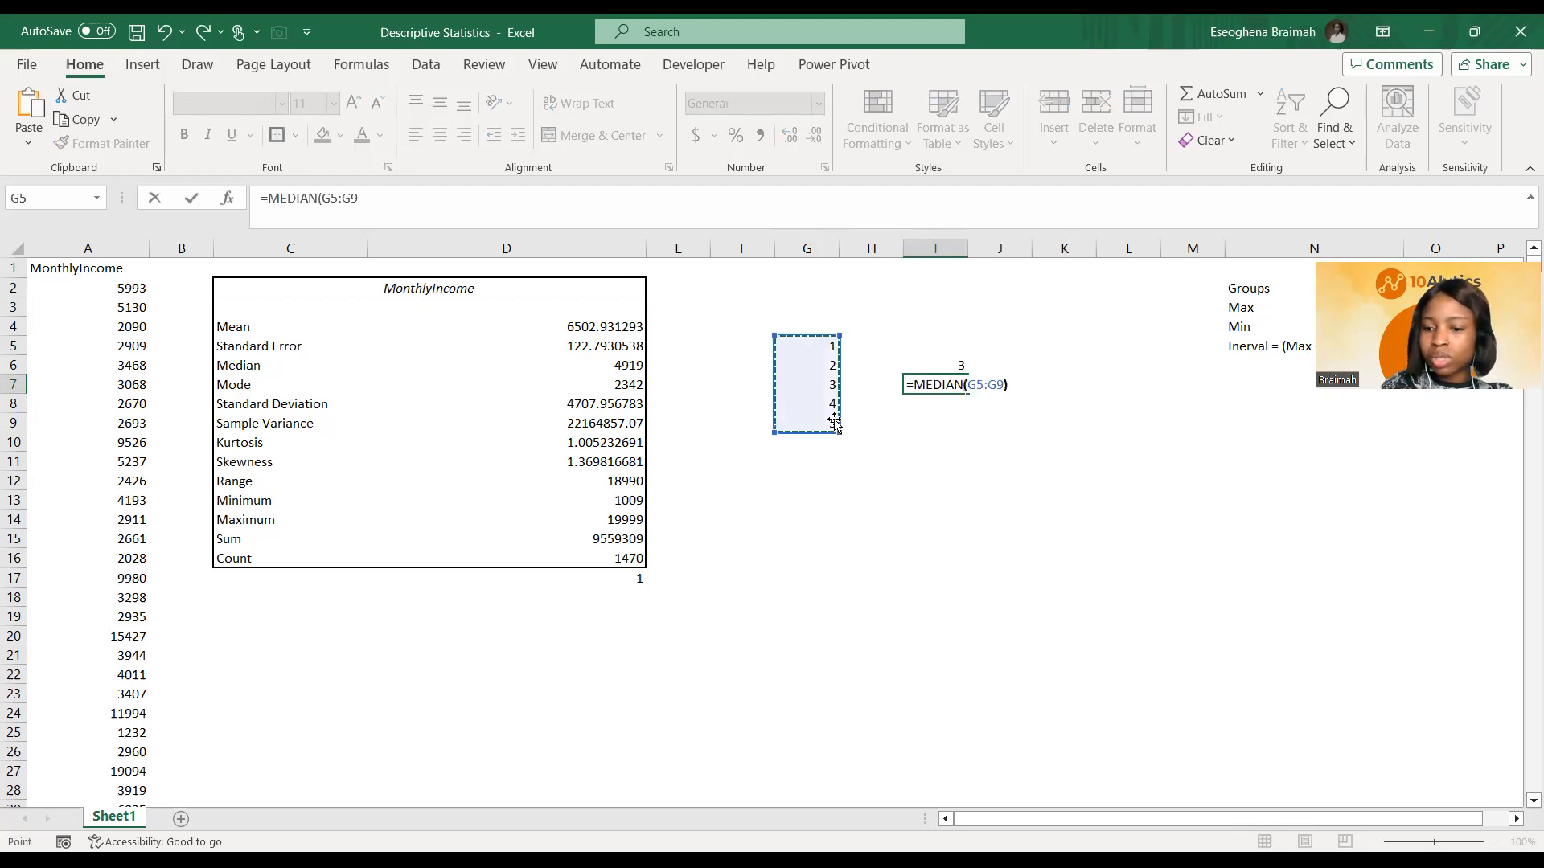
{"action": "key", "text": "Return"}
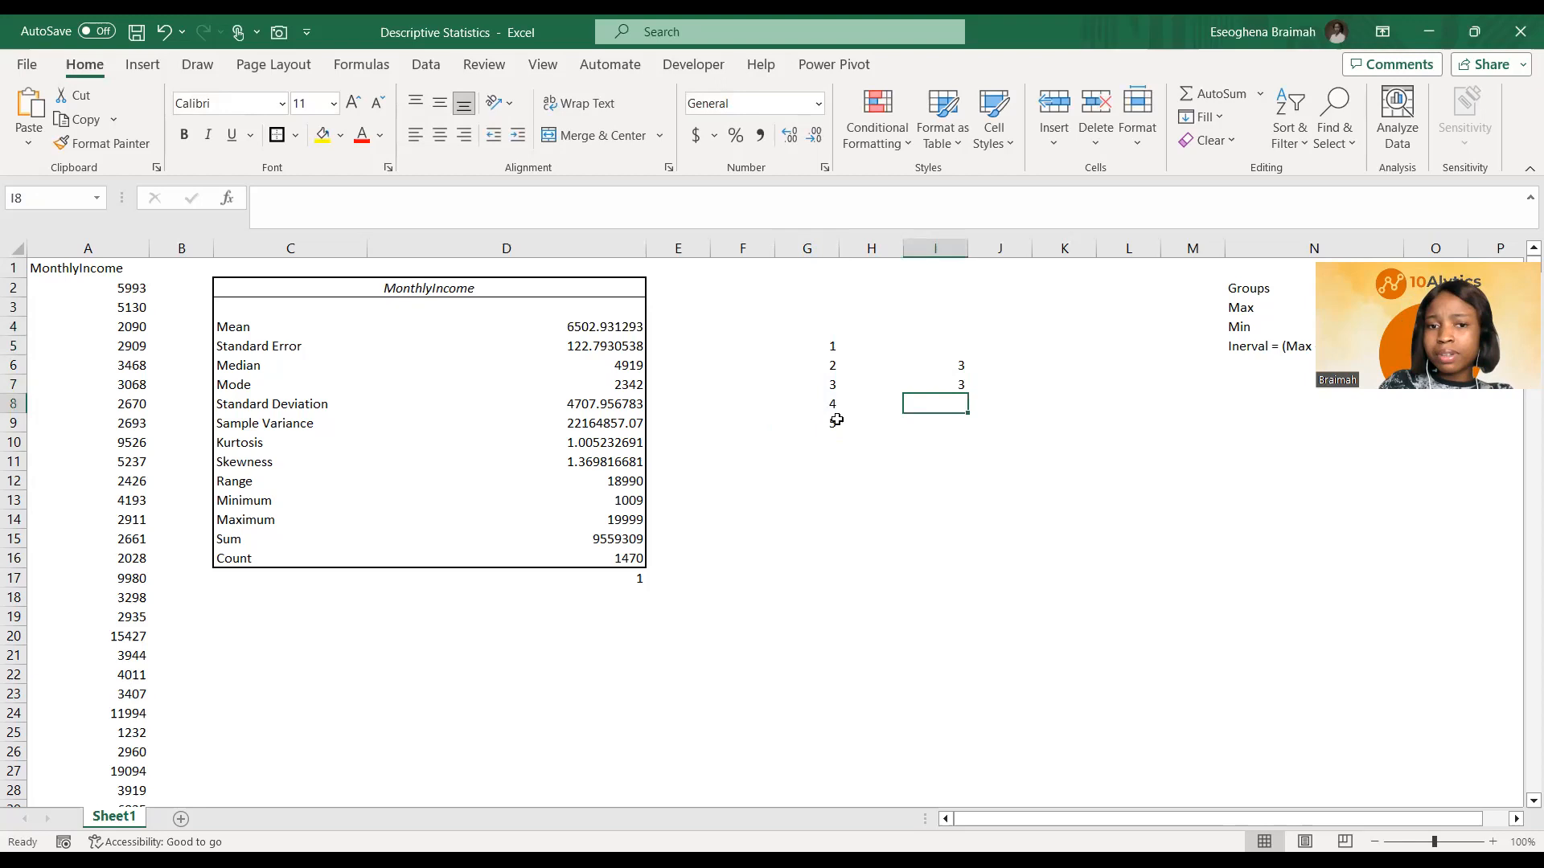
Step: Clear the 5 from G9 and enter 5 in G4, above the other sample numbers
{"action": "left_click", "coordinate": [834, 424]}
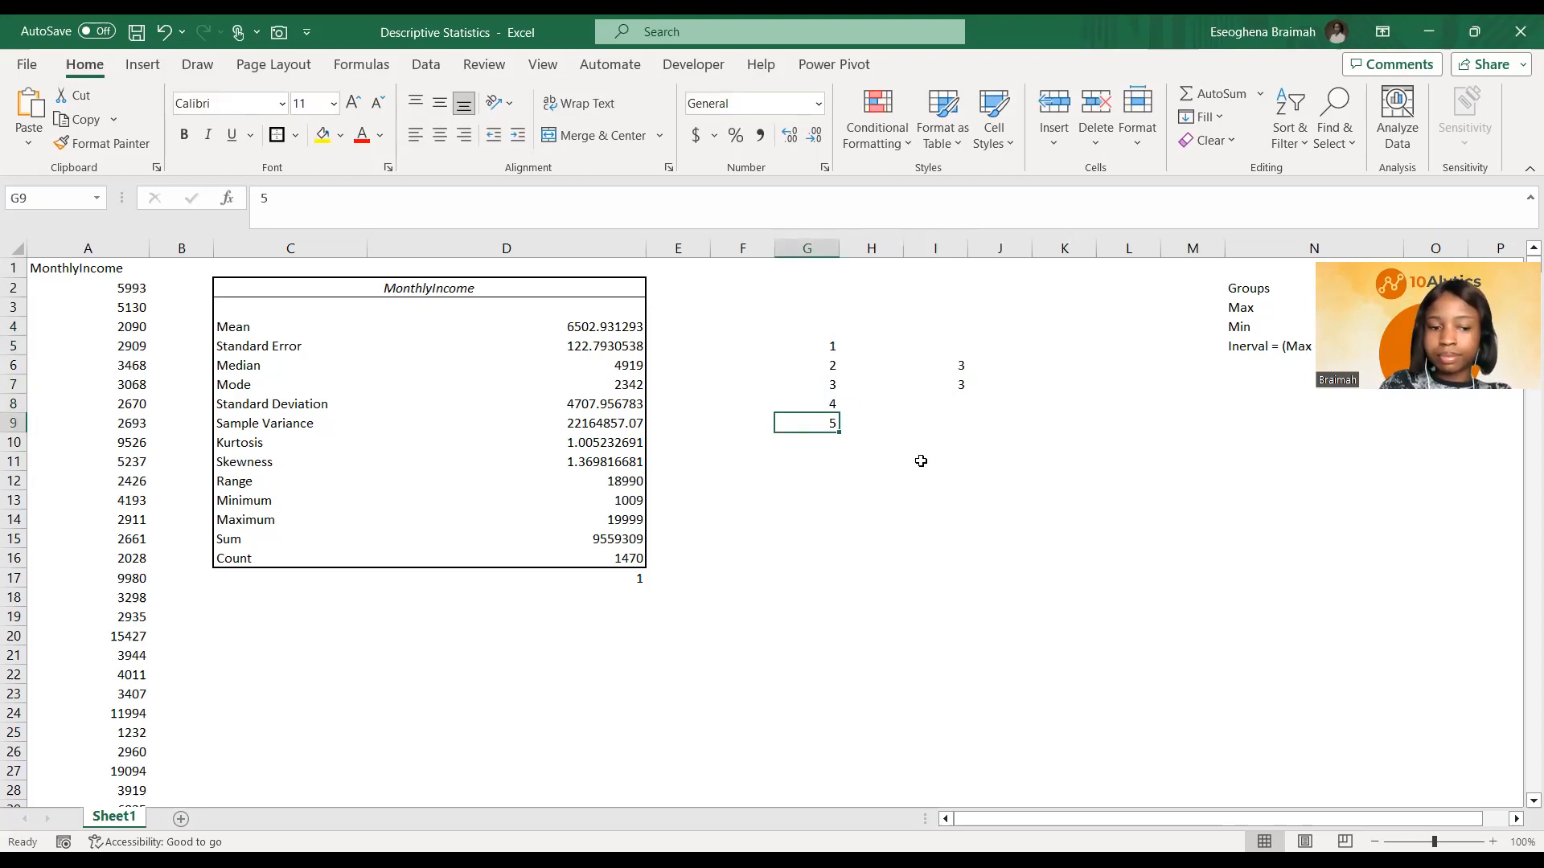
{"action": "key", "text": "Delete"}
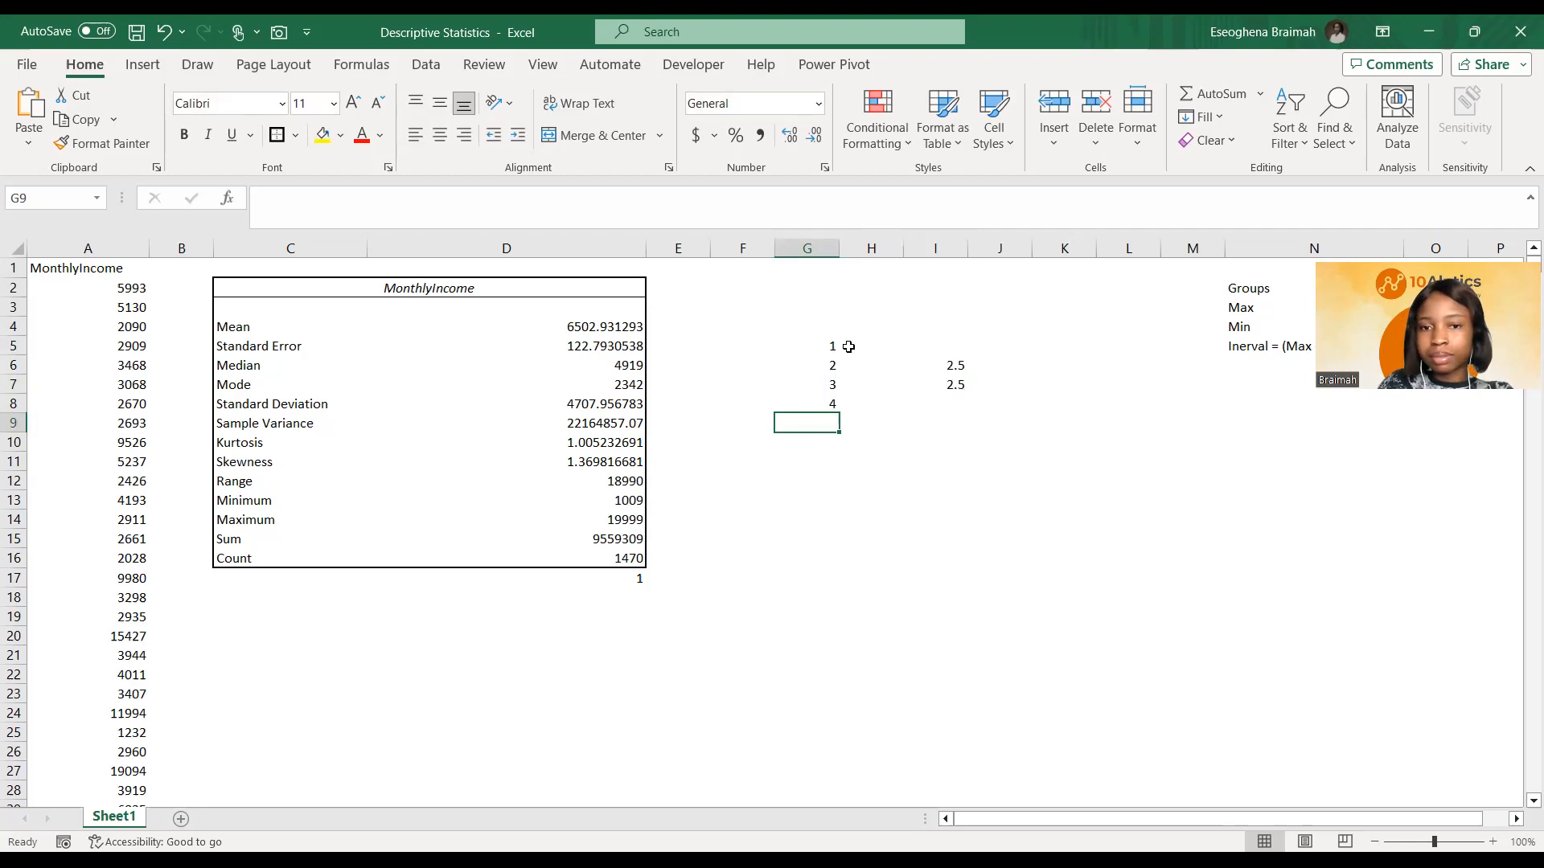
{"action": "left_click", "coordinate": [824, 331]}
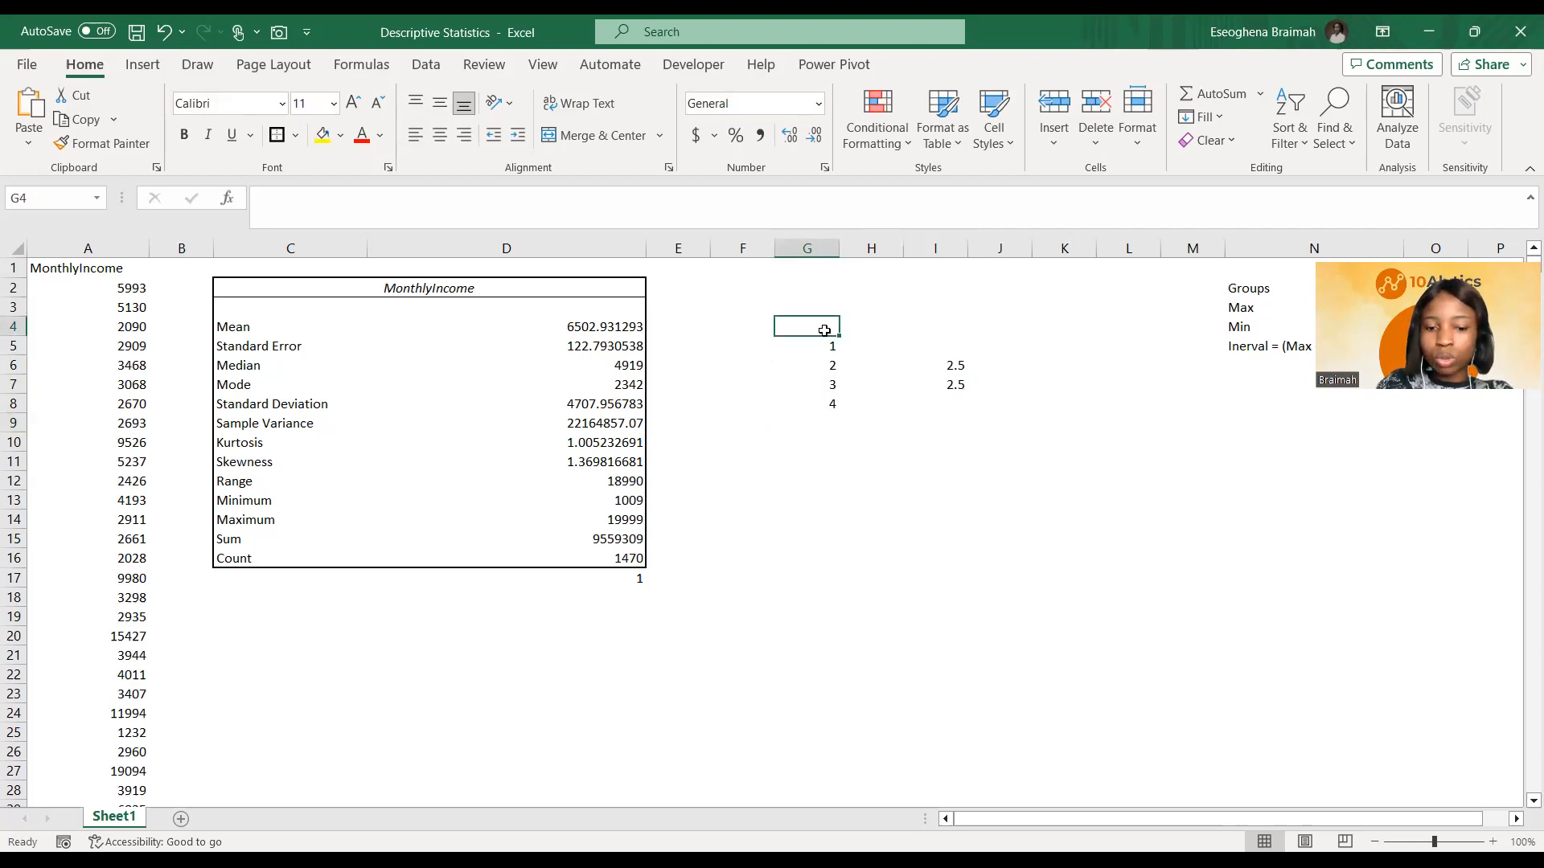
{"action": "type", "text": "5"}
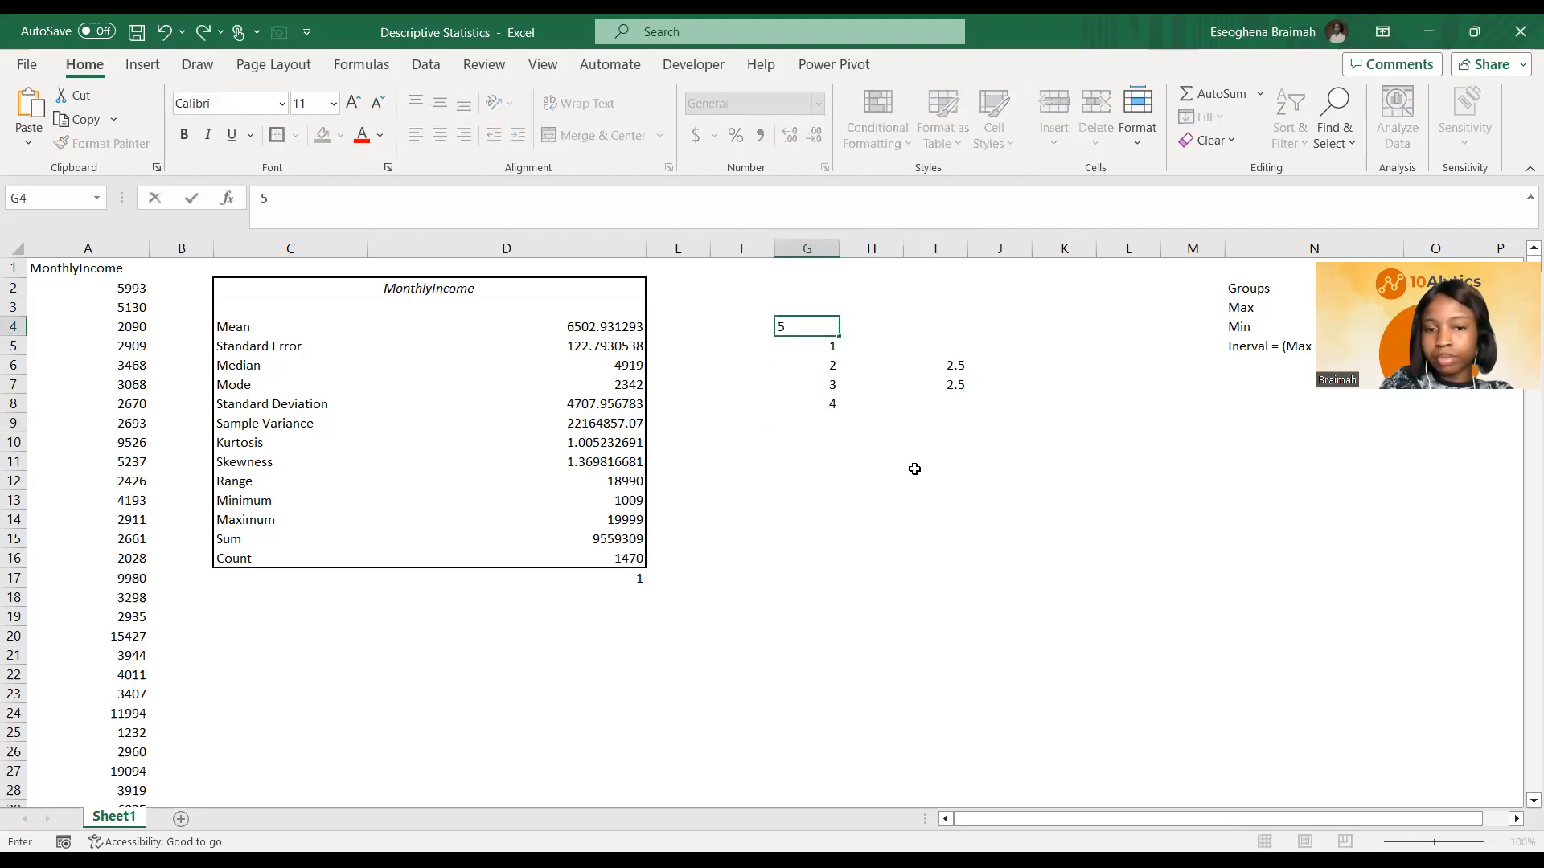
{"action": "key", "text": "Return"}
Step: Calculate the median of the reordered sample numbers in I9 with =MEDIAN(G4:G8)
{"action": "left_click", "coordinate": [935, 419]}
{"action": "type", "text": "="}
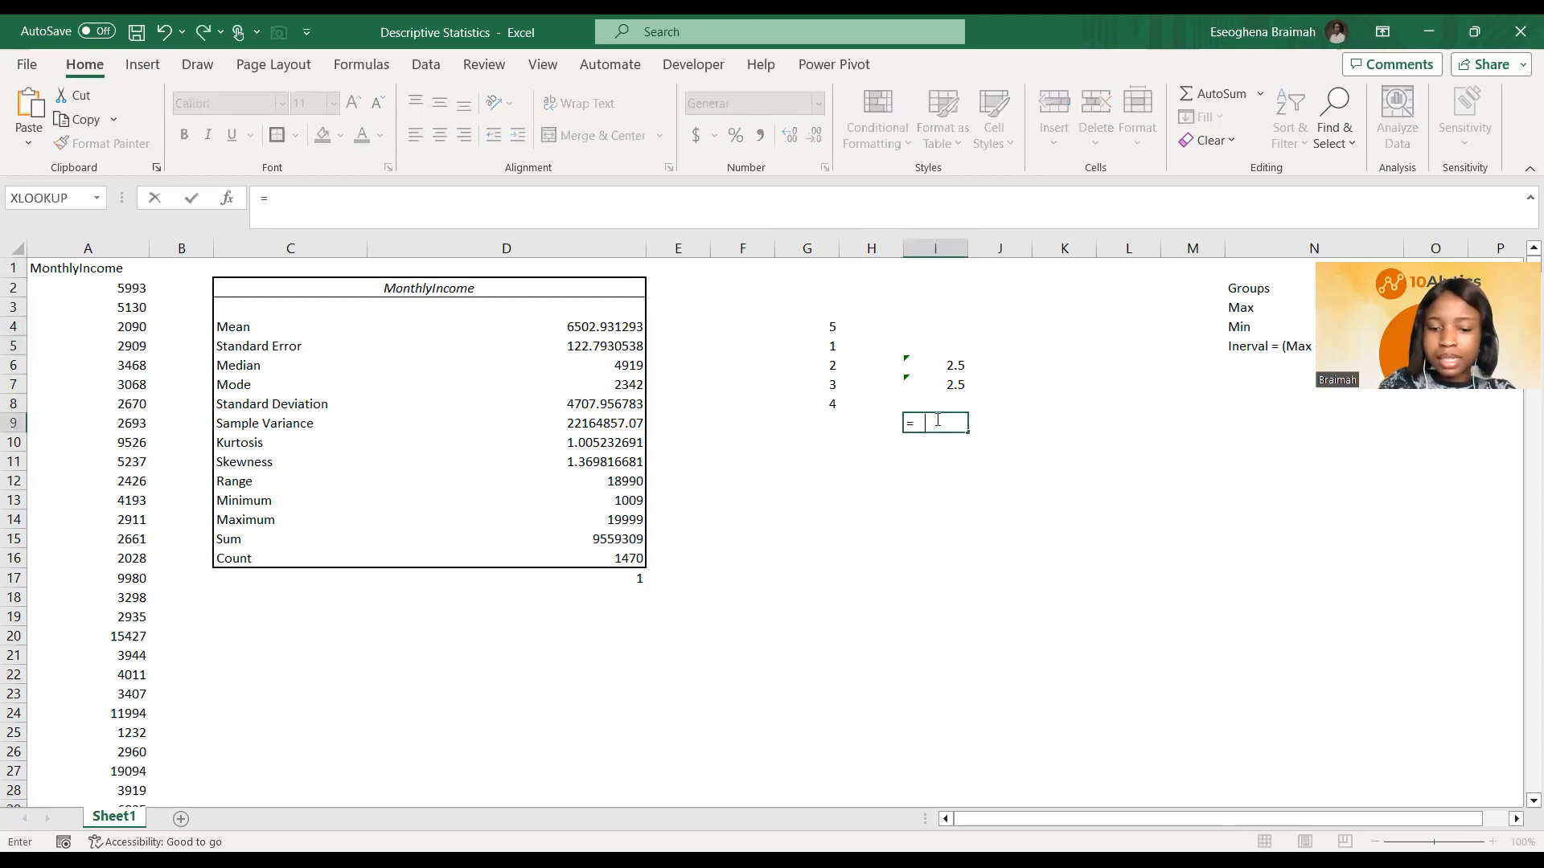
{"action": "type", "text": "median"}
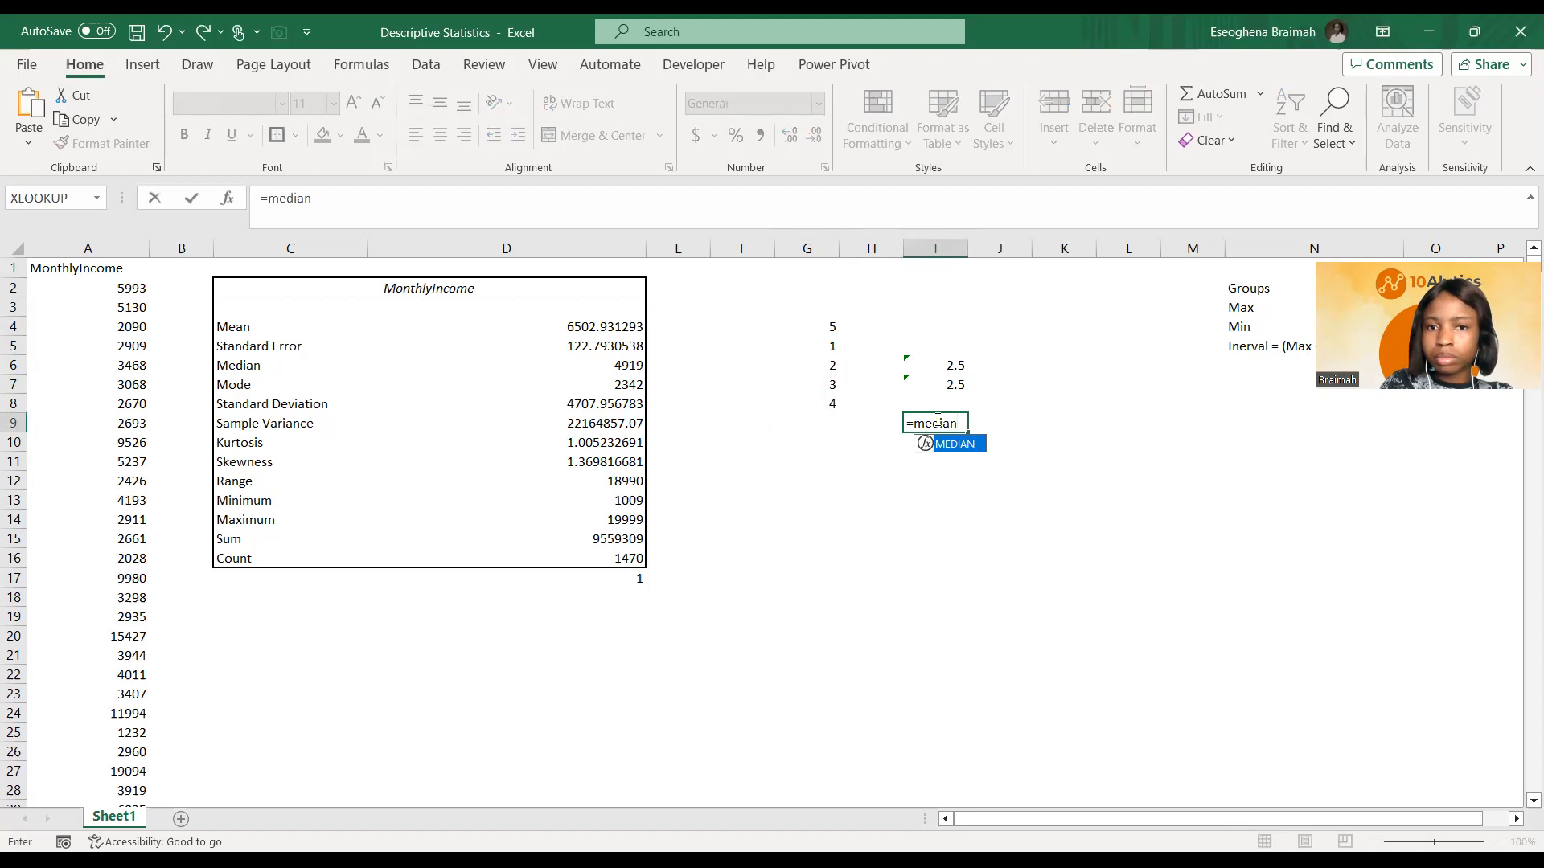
{"action": "key", "text": "Tab"}
{"action": "left_click_drag", "start_coordinate": [831, 326], "coordinate": [834, 398]}
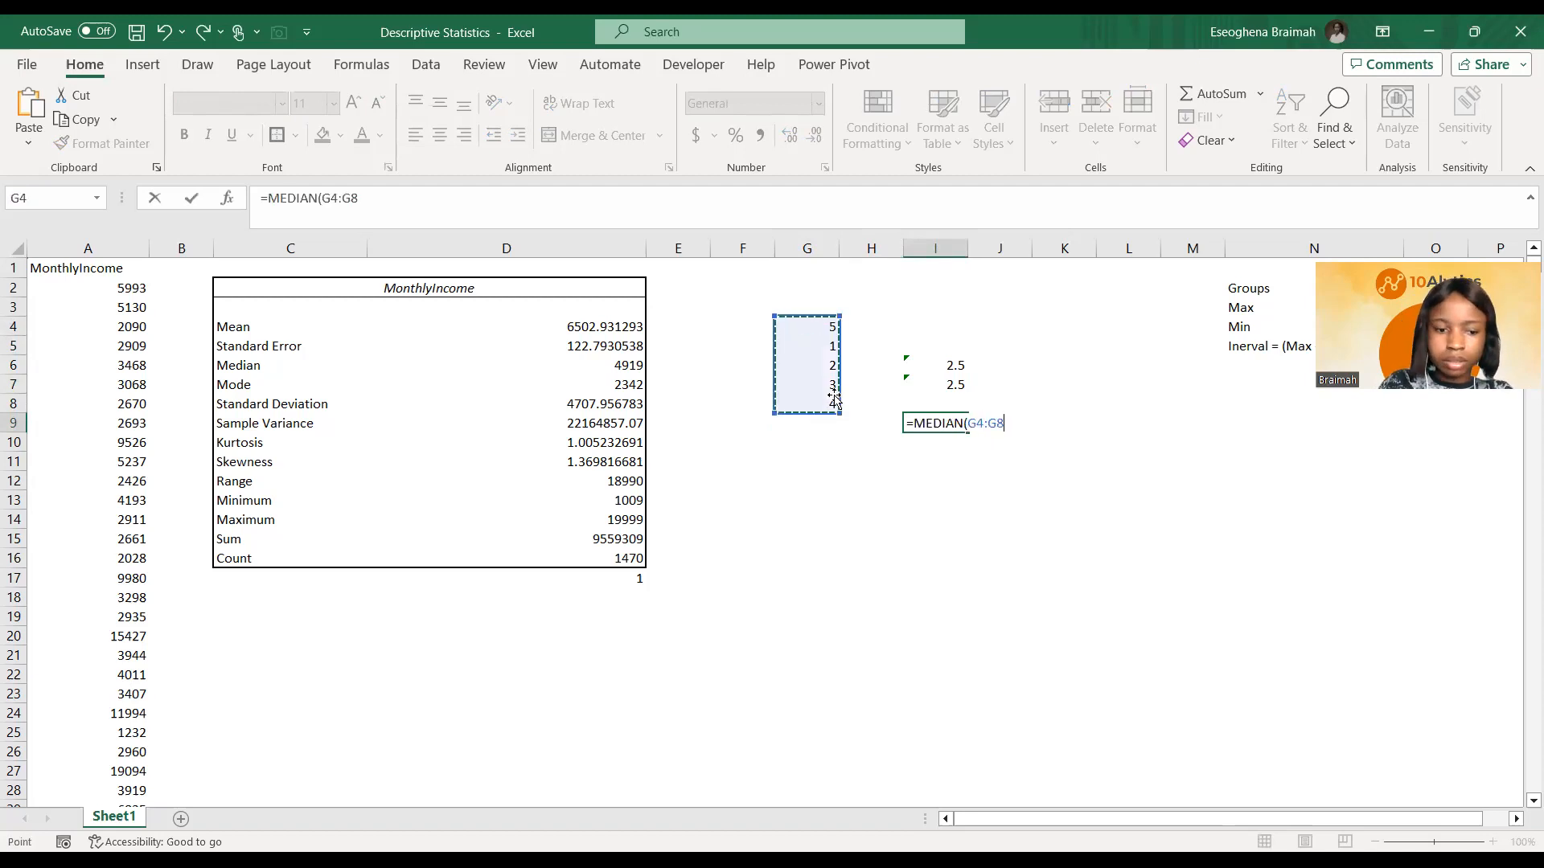
{"action": "key", "text": "Return"}
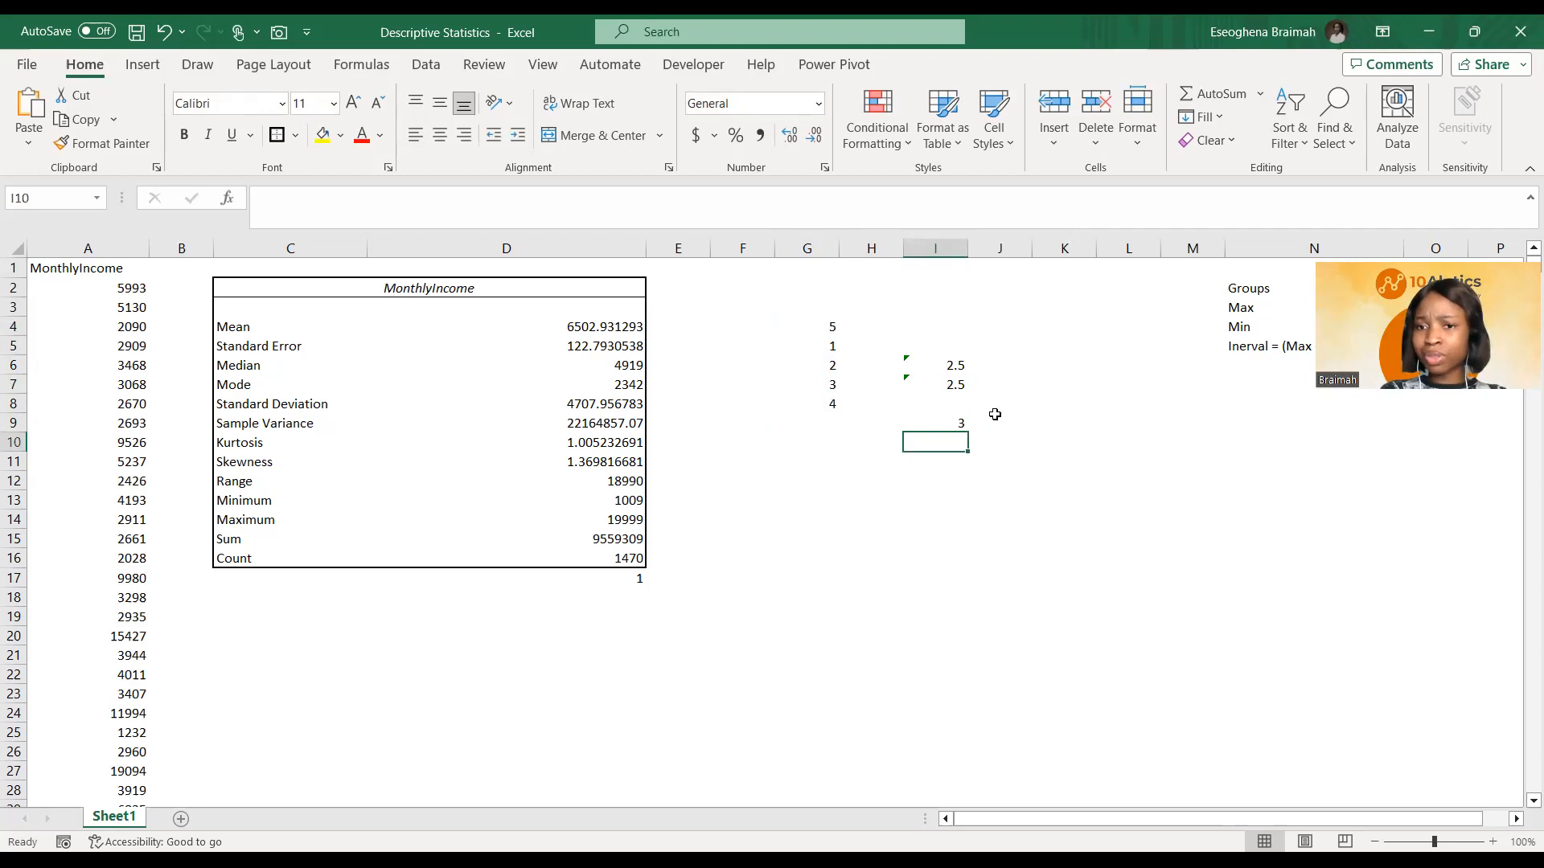
Step: Remove the median in I9 and undo the reordering of the sample numbers
{"action": "left_click", "coordinate": [962, 425]}
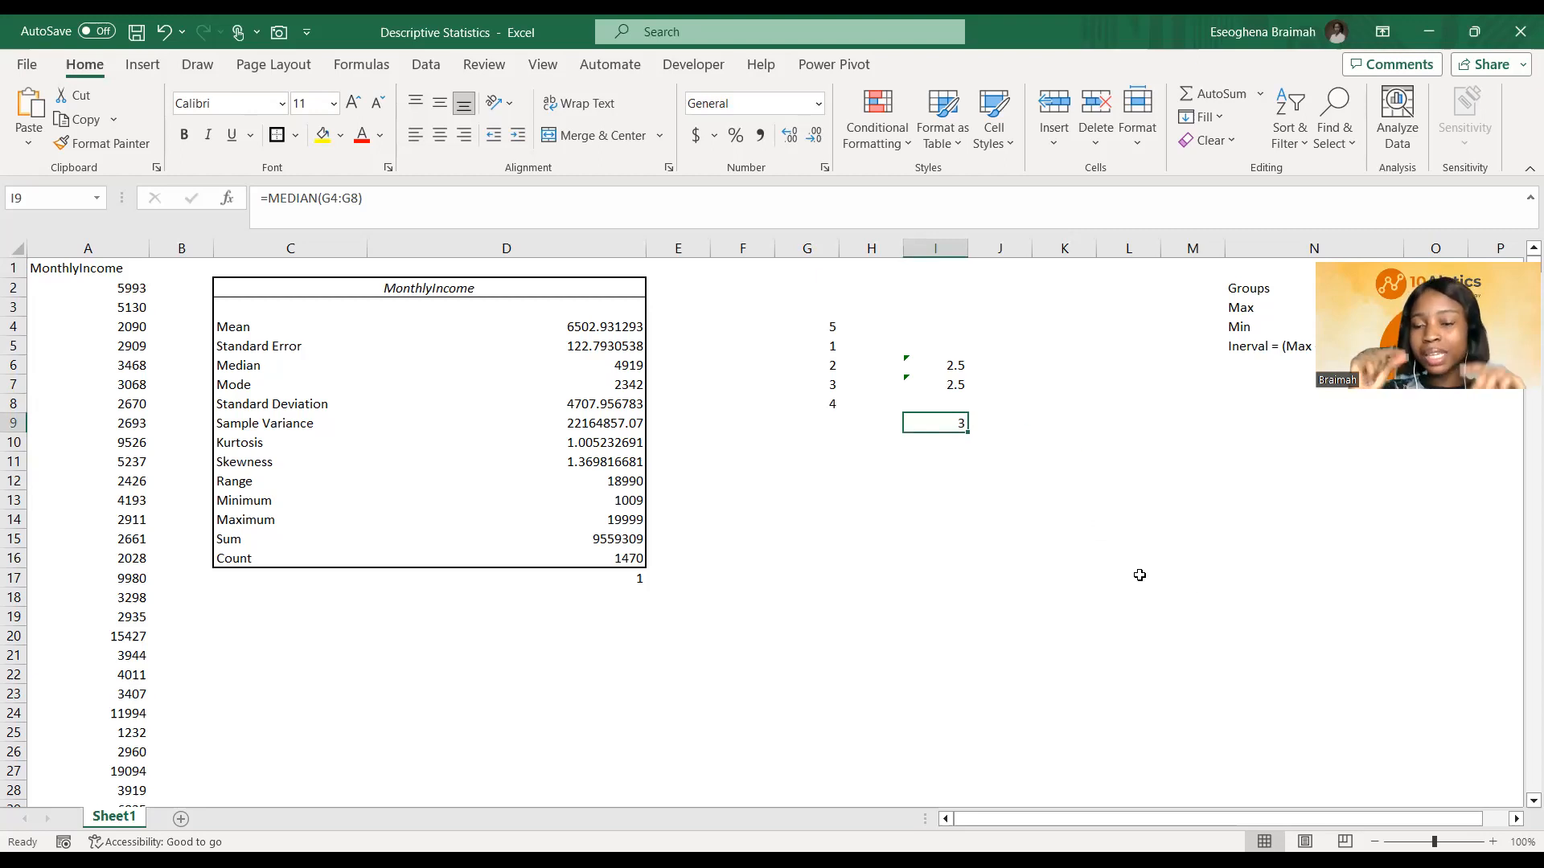
{"action": "key", "text": "Delete"}
{"action": "key", "text": "ctrl+z"}
{"action": "key", "text": "ctrl+z"}
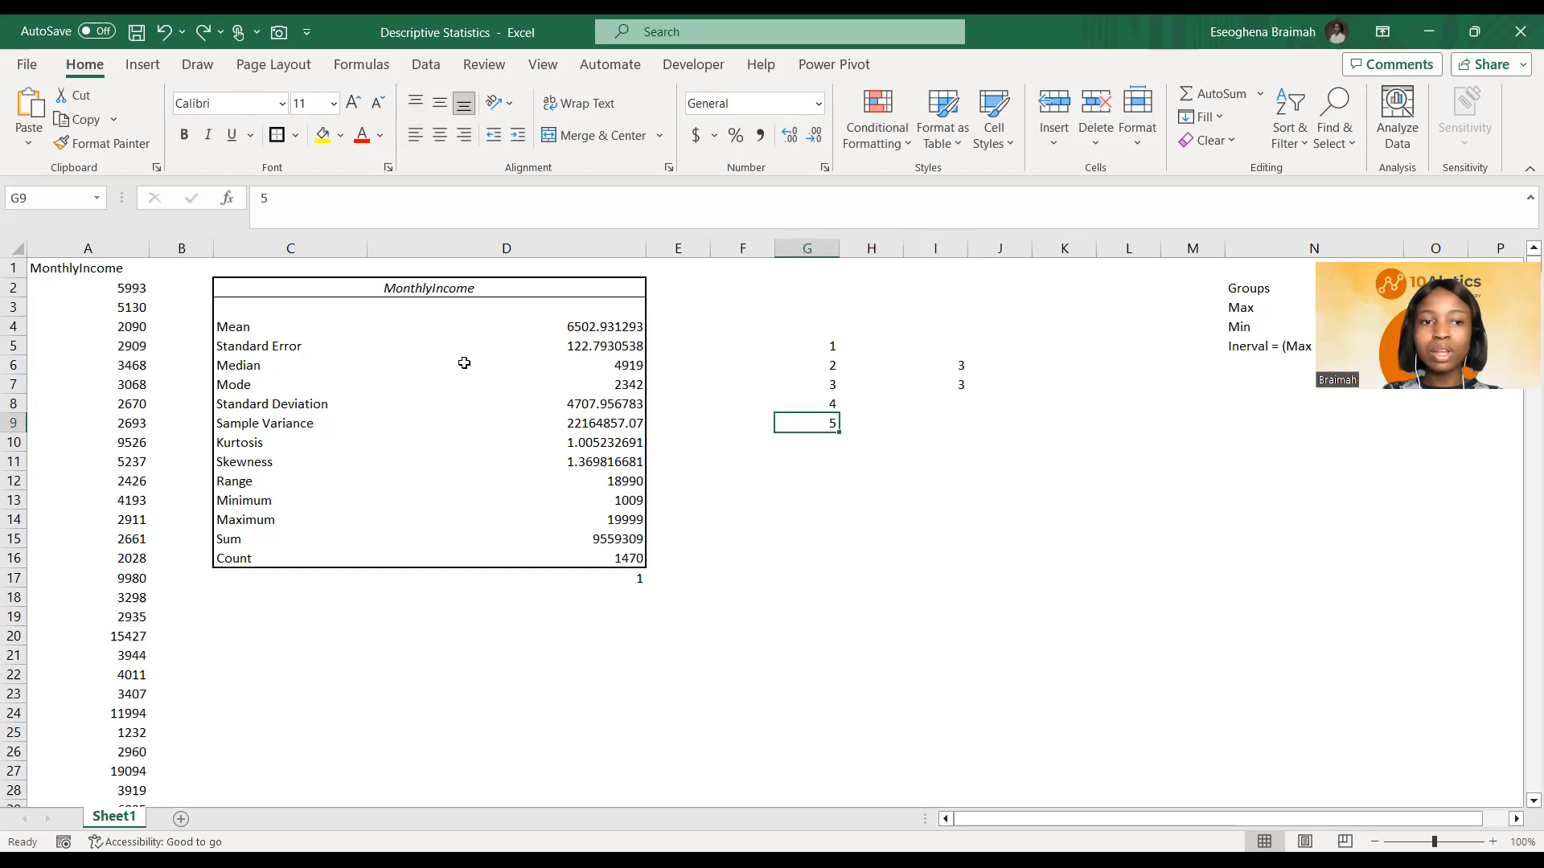
Step: Review the Mean, Standard Error, Median and Mode entries in the MonthlyIncome table
{"action": "left_click", "coordinate": [226, 327]}
{"action": "left_click", "coordinate": [263, 348]}
{"action": "left_click", "coordinate": [271, 369]}
{"action": "left_click", "coordinate": [273, 385]}
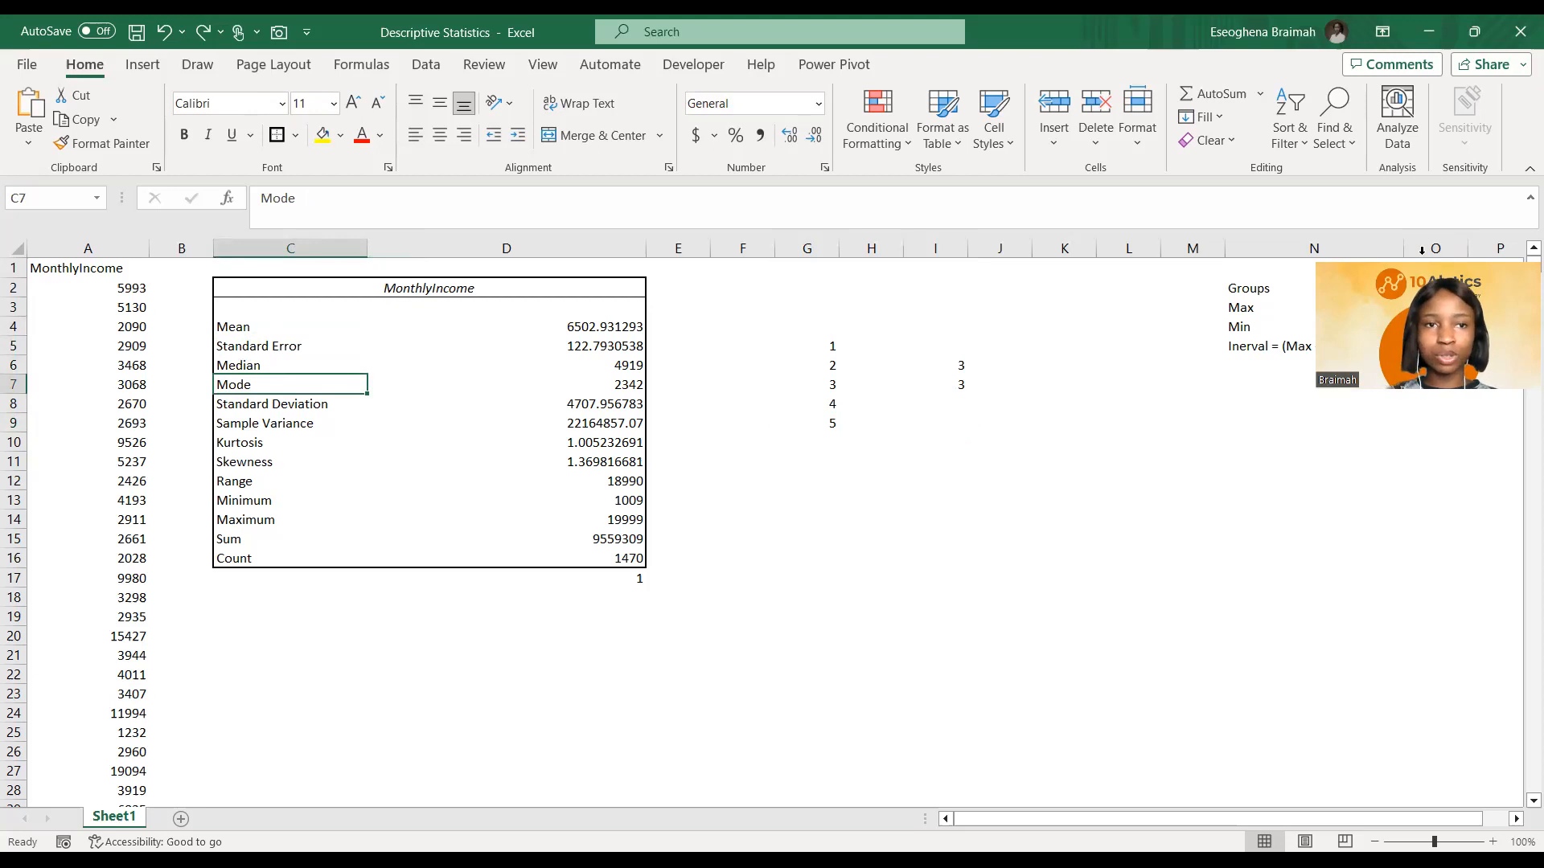
Step: Sketch two axes in red ink below the sample numbers, with a horizontal line across them and scattered marks above and below it
{"action": "left_click", "coordinate": [197, 64]}
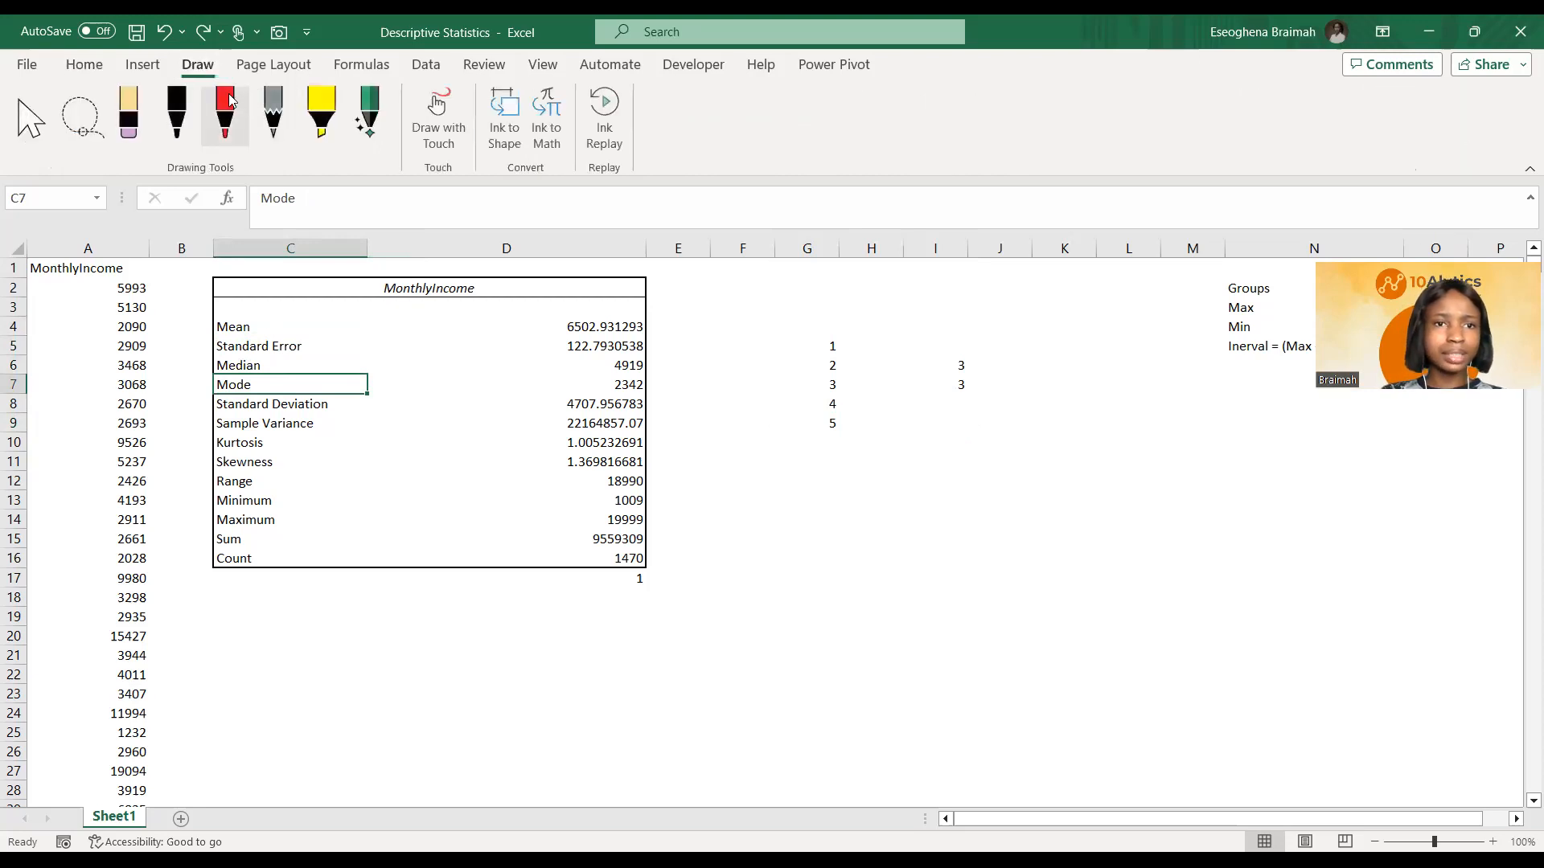
{"action": "mouse_move", "coordinate": [923, 452]}
{"action": "left_mouse_down"}
{"action": "mouse_move", "coordinate": [920, 685]}
{"action": "mouse_move", "coordinate": [1208, 684]}
{"action": "left_mouse_up"}
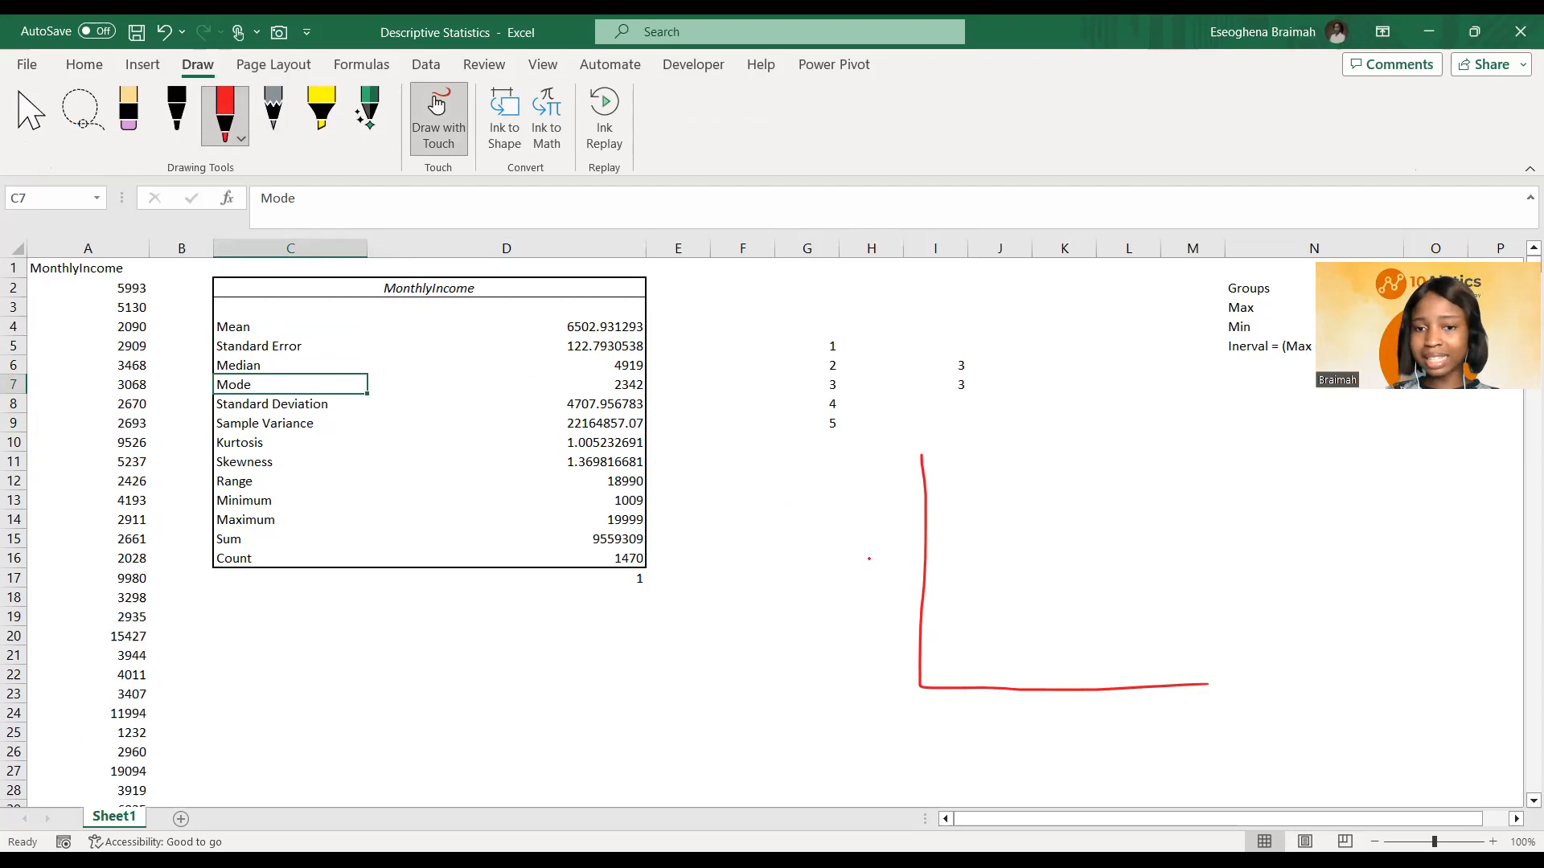
{"action": "left_click_drag", "start_coordinate": [869, 557], "coordinate": [1175, 556]}
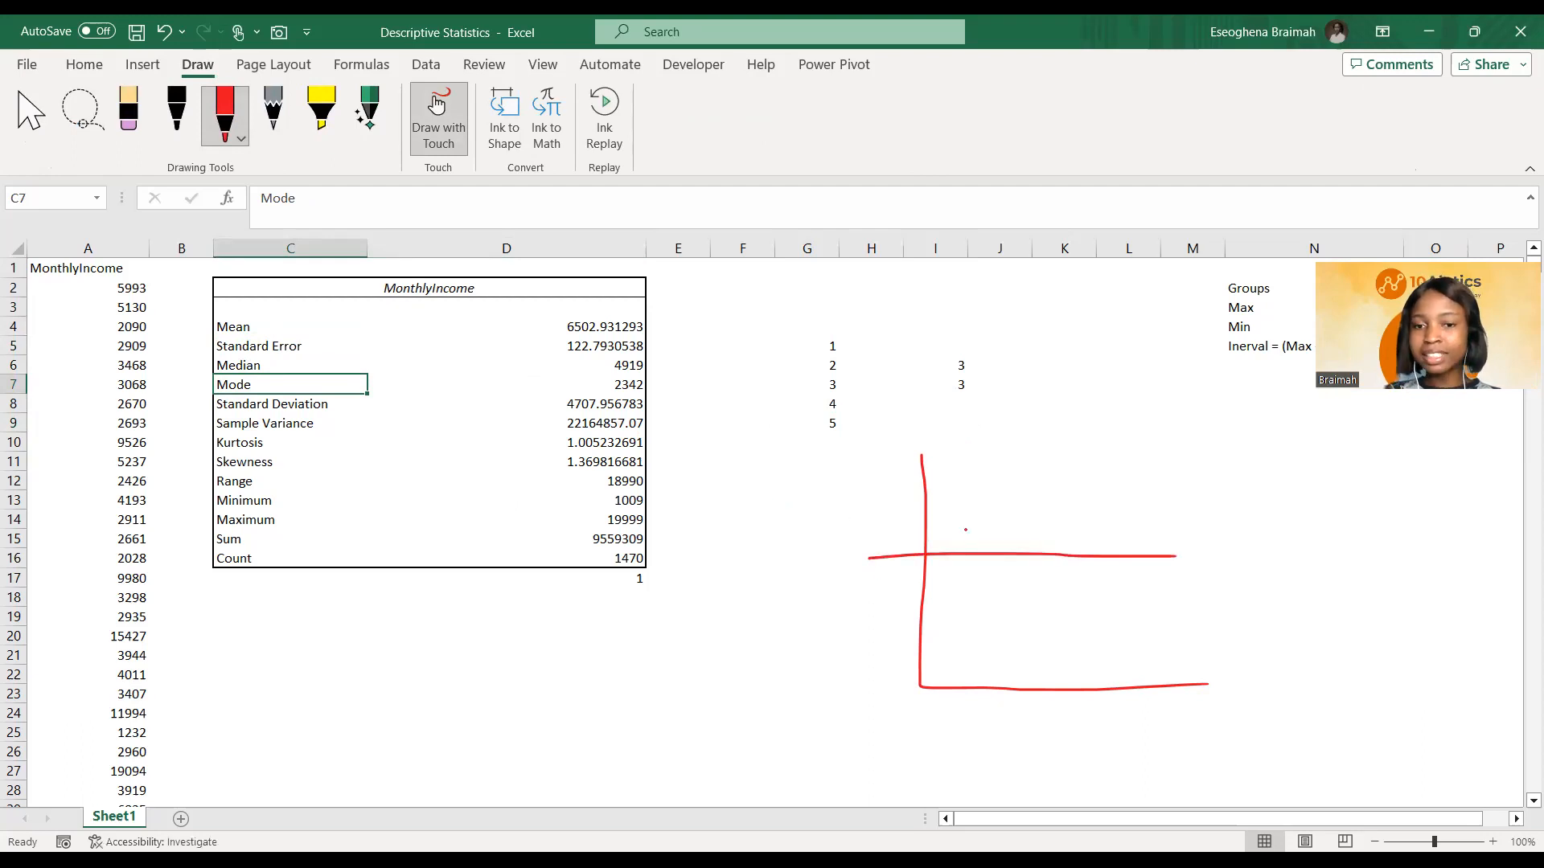
{"action": "mouse_move", "coordinate": [926, 503]}
{"action": "left_mouse_down"}
{"action": "mouse_move", "coordinate": [938, 517]}
{"action": "mouse_move", "coordinate": [990, 479]}
{"action": "left_mouse_up"}
{"action": "left_click_drag", "start_coordinate": [996, 616], "coordinate": [997, 632]}
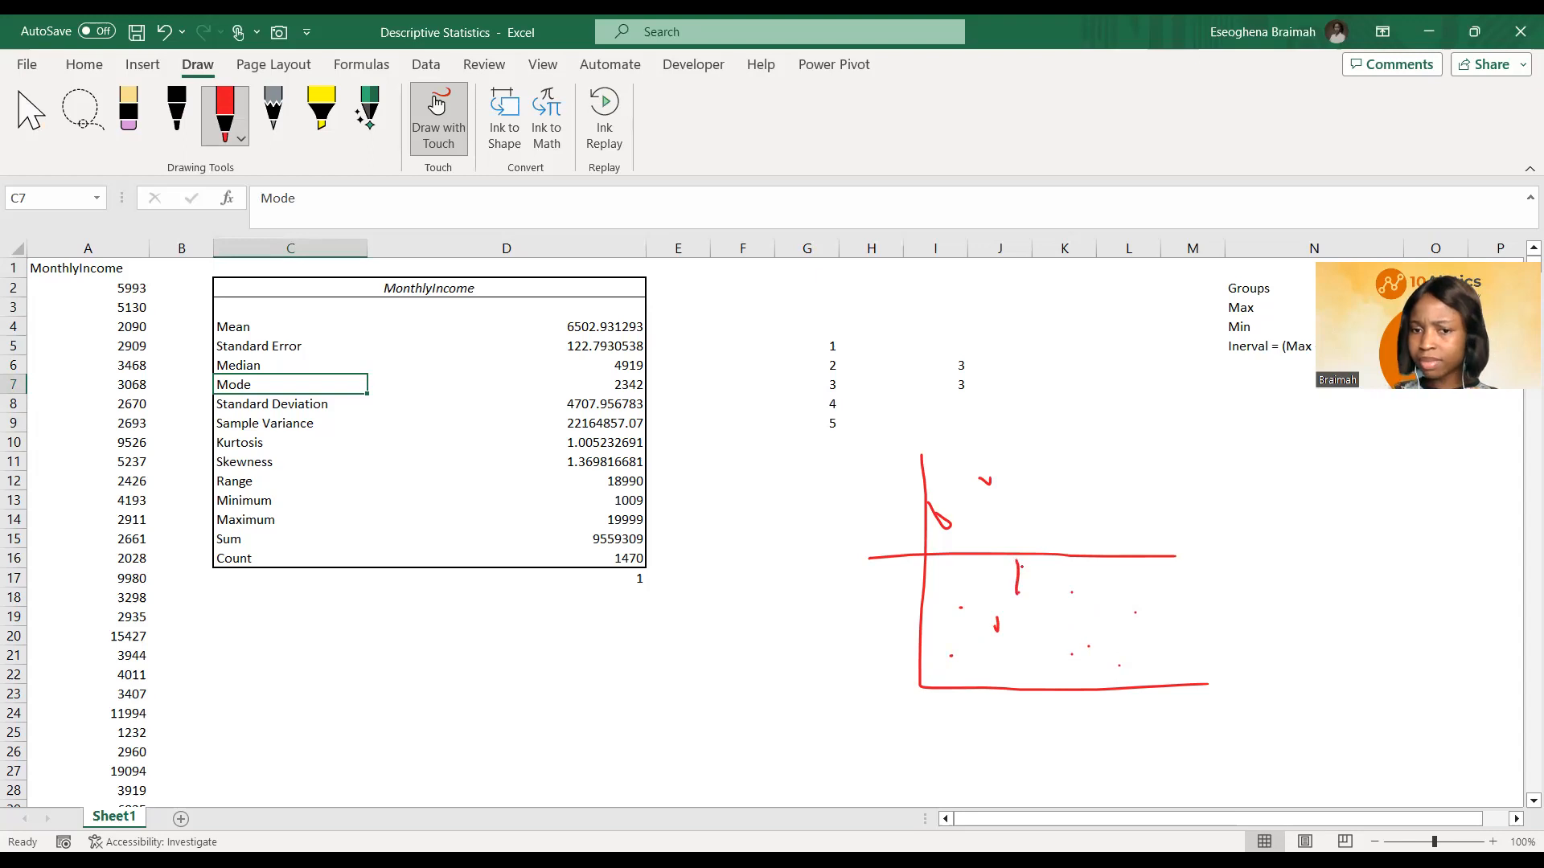
{"action": "mouse_move", "coordinate": [1064, 566]}
{"action": "left_mouse_down"}
{"action": "mouse_move", "coordinate": [1071, 594]}
{"action": "mouse_move", "coordinate": [1132, 579]}
{"action": "mouse_move", "coordinate": [1128, 564]}
{"action": "left_mouse_up"}
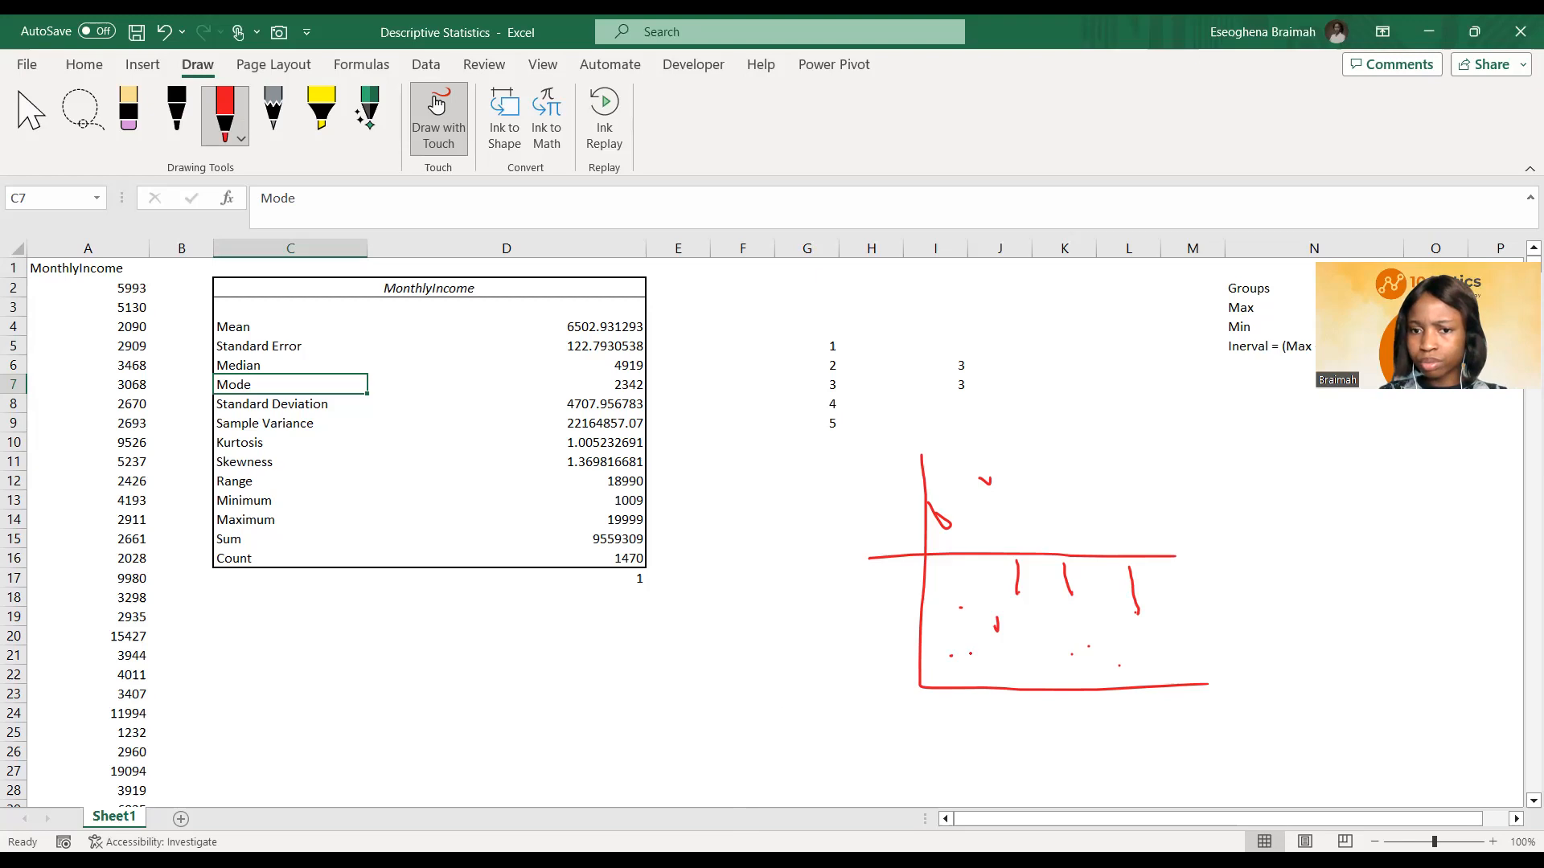
{"action": "mouse_move", "coordinate": [1013, 589]}
{"action": "left_mouse_down"}
{"action": "mouse_move", "coordinate": [1026, 600]}
{"action": "mouse_move", "coordinate": [1015, 593]}
{"action": "left_mouse_up"}
Step: Handwrite "Mean" in red beside the horizontal line and draw a vertical double-headed arrow from that line down to the baseline
{"action": "mouse_move", "coordinate": [1218, 542]}
{"action": "left_mouse_down"}
{"action": "mouse_move", "coordinate": [1224, 595]}
{"action": "mouse_move", "coordinate": [1249, 531]}
{"action": "mouse_move", "coordinate": [1273, 581]}
{"action": "mouse_move", "coordinate": [1298, 556]}
{"action": "mouse_move", "coordinate": [1334, 590]}
{"action": "mouse_move", "coordinate": [1329, 572]}
{"action": "mouse_move", "coordinate": [1359, 583]}
{"action": "mouse_move", "coordinate": [1365, 545]}
{"action": "mouse_move", "coordinate": [1395, 575]}
{"action": "left_mouse_up"}
{"action": "left_click", "coordinate": [1308, 573]}
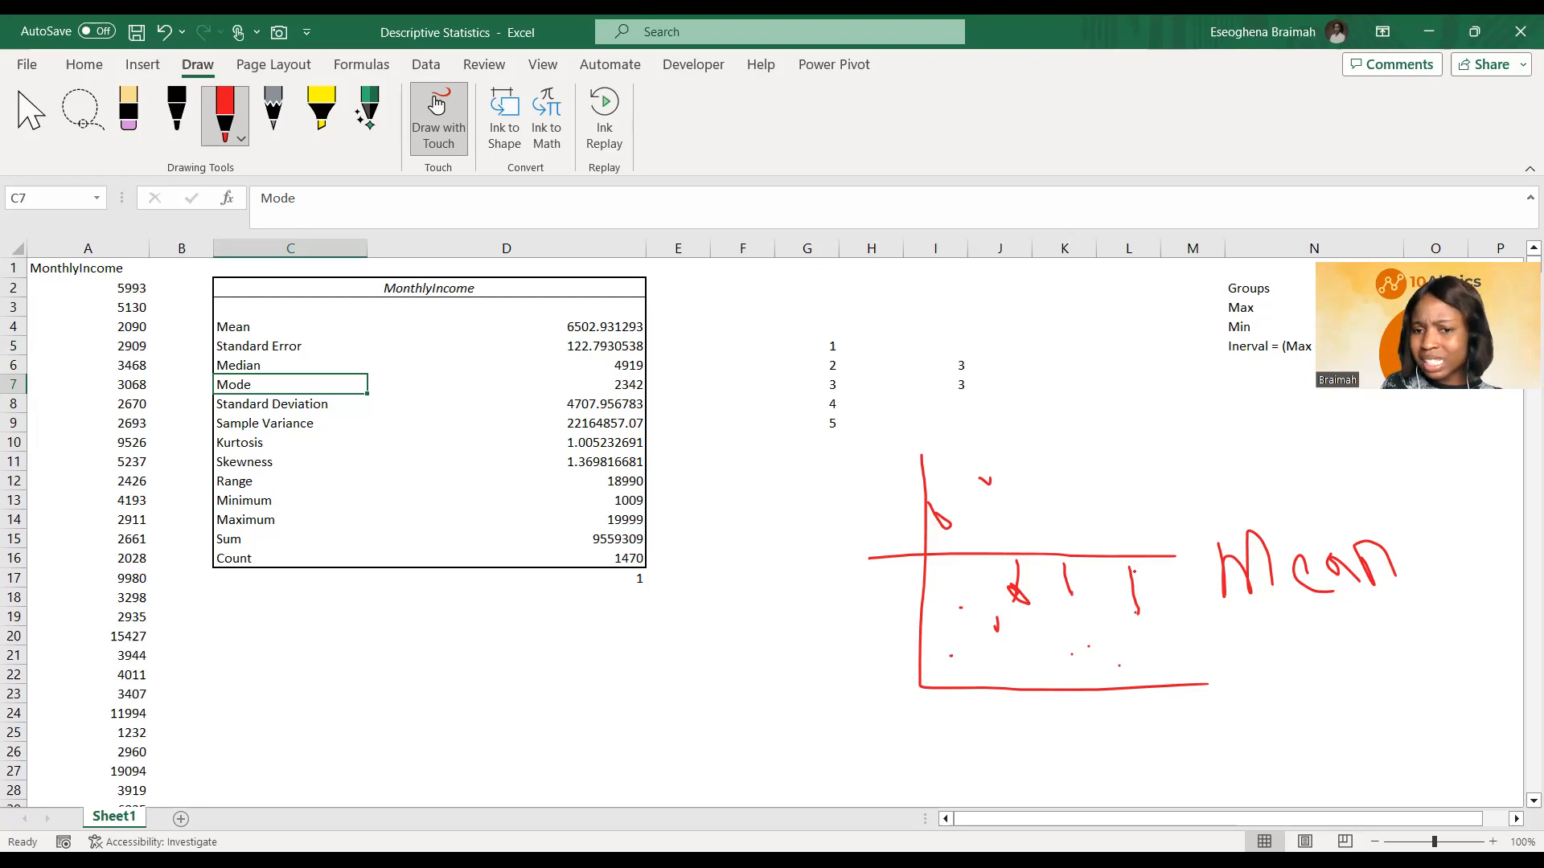
{"action": "left_click_drag", "start_coordinate": [1109, 726], "coordinate": [1206, 708]}
{"action": "mouse_move", "coordinate": [1129, 560]}
{"action": "left_mouse_down"}
{"action": "mouse_move", "coordinate": [1143, 693]}
{"action": "mouse_move", "coordinate": [1187, 669]}
{"action": "left_mouse_up"}
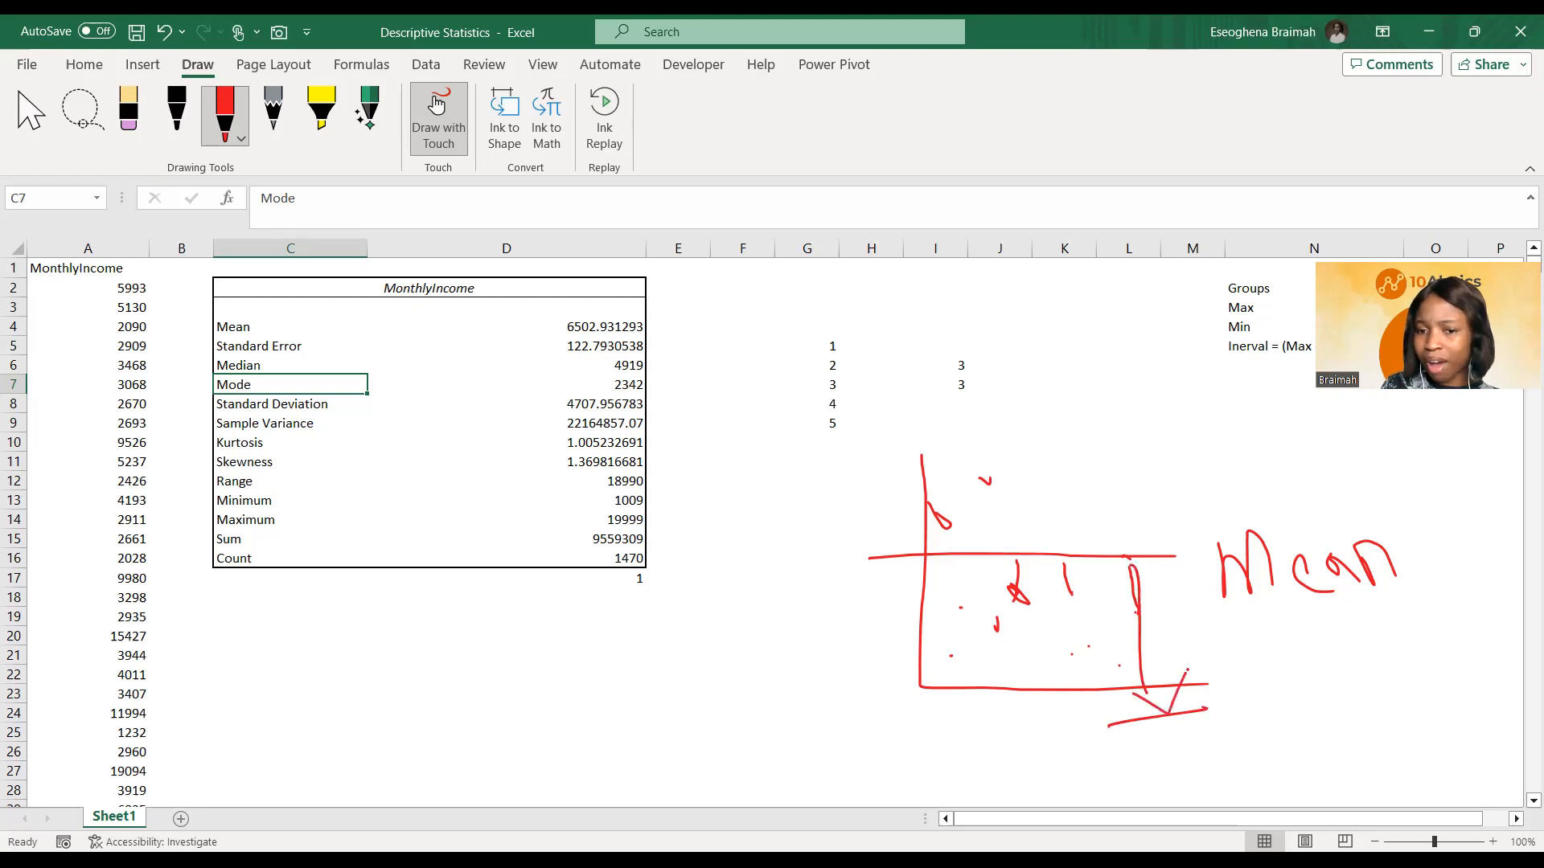
{"action": "mouse_move", "coordinate": [1107, 603]}
{"action": "left_mouse_down"}
{"action": "mouse_move", "coordinate": [1134, 568]}
{"action": "mouse_move", "coordinate": [1184, 600]}
{"action": "left_mouse_up"}
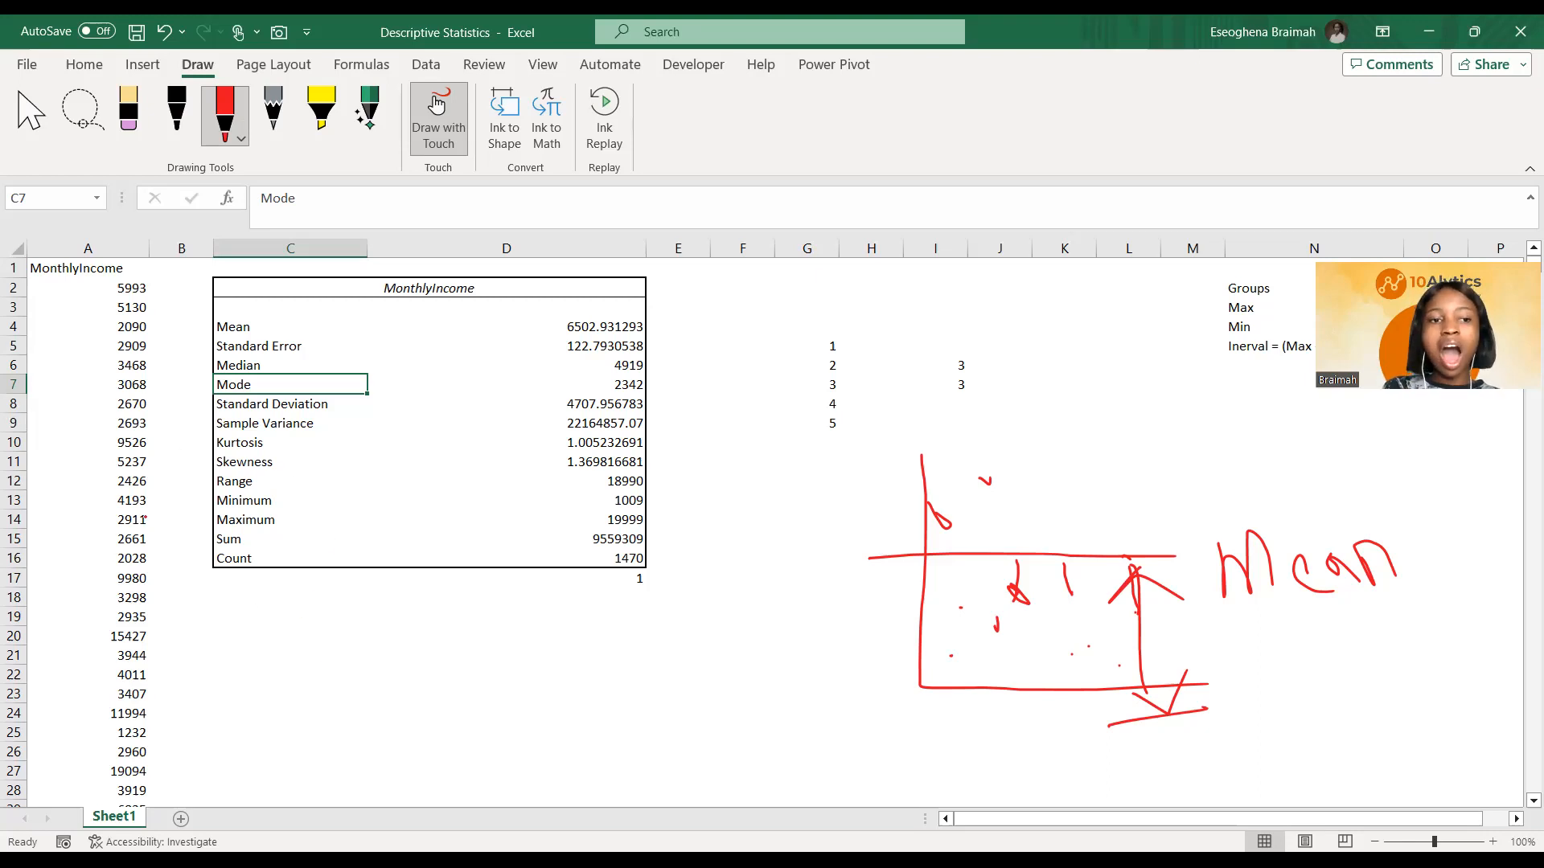
Step: Erase the whole red ink sketch and return to normal cell selection
{"action": "left_click", "coordinate": [115, 136]}
{"action": "mouse_move", "coordinate": [878, 475]}
{"action": "left_mouse_down"}
{"action": "mouse_move", "coordinate": [1218, 647]}
{"action": "mouse_move", "coordinate": [1090, 552]}
{"action": "mouse_move", "coordinate": [808, 649]}
{"action": "mouse_move", "coordinate": [1151, 678]}
{"action": "mouse_move", "coordinate": [1074, 576]}
{"action": "mouse_move", "coordinate": [1092, 666]}
{"action": "mouse_move", "coordinate": [986, 673]}
{"action": "mouse_move", "coordinate": [943, 647]}
{"action": "mouse_move", "coordinate": [1013, 536]}
{"action": "mouse_move", "coordinate": [1085, 619]}
{"action": "mouse_move", "coordinate": [1087, 651]}
{"action": "mouse_move", "coordinate": [1208, 572]}
{"action": "left_mouse_up"}
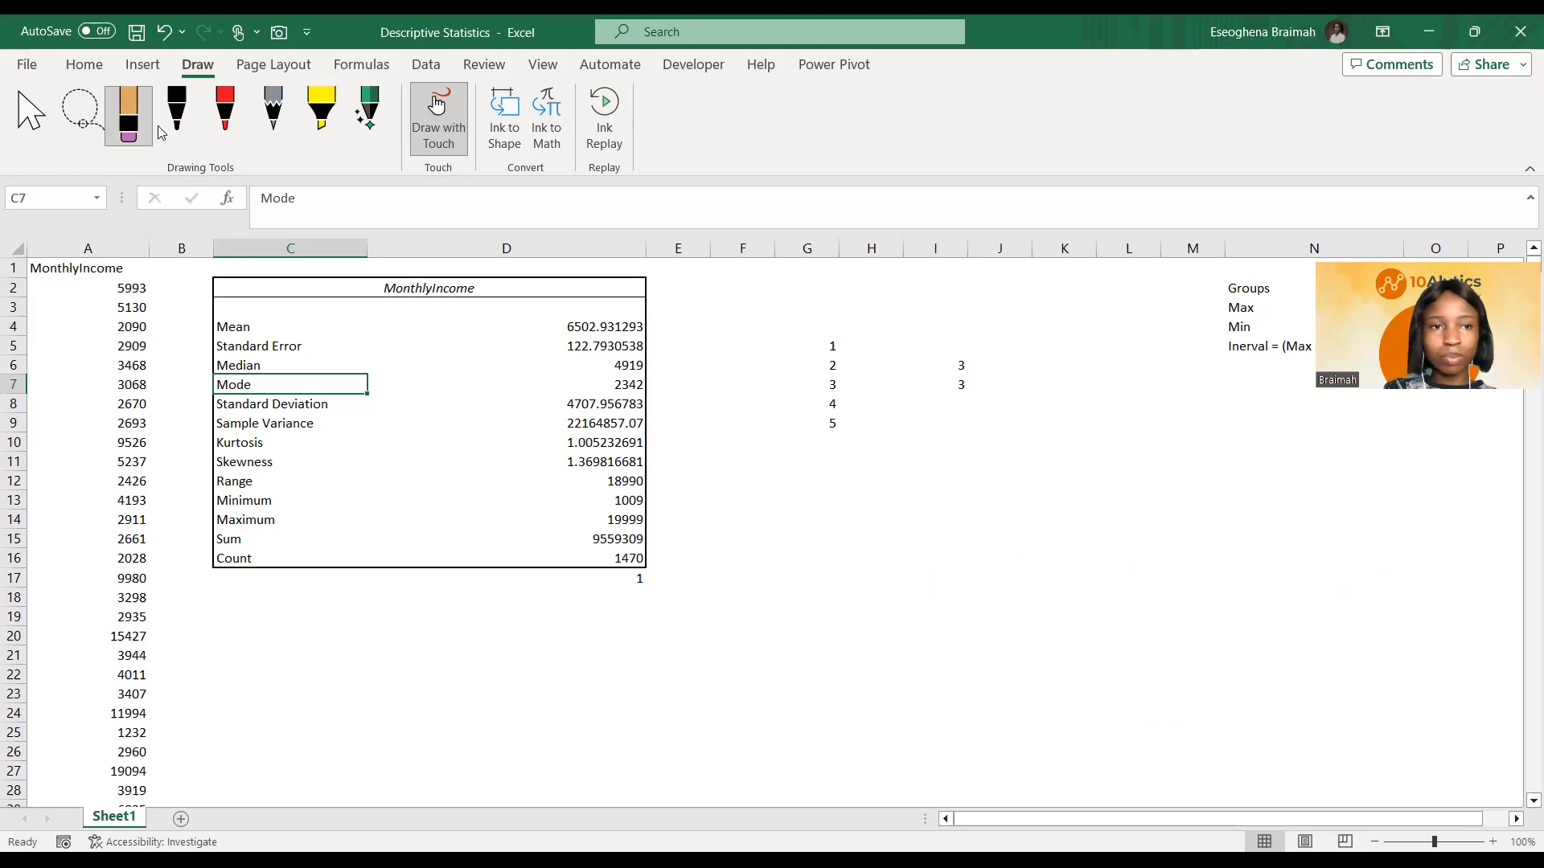
{"action": "left_click", "coordinate": [24, 117]}
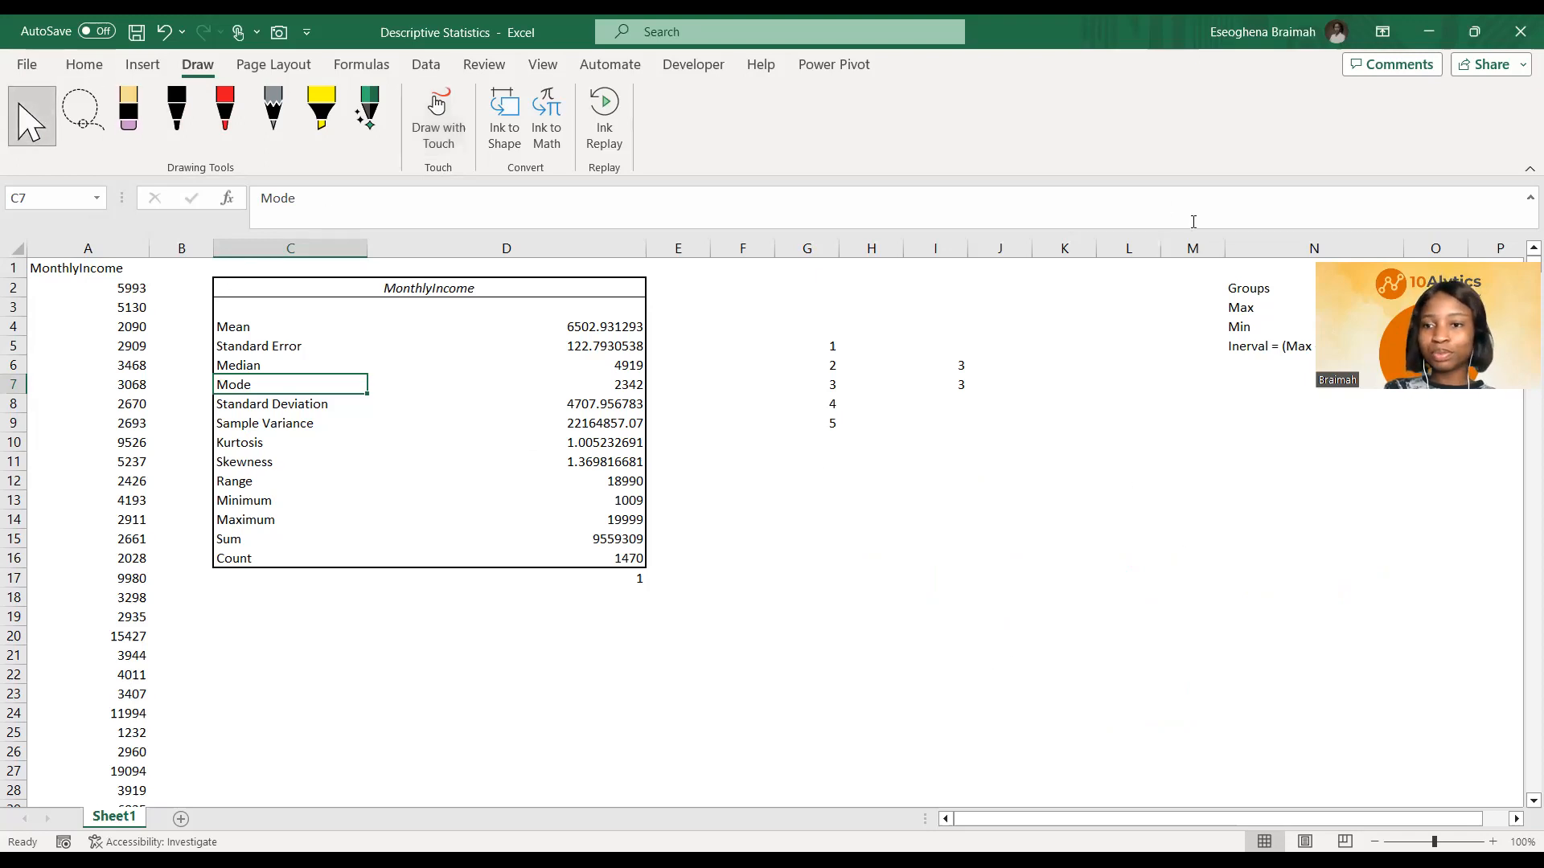
{"action": "left_click", "coordinate": [373, 603]}
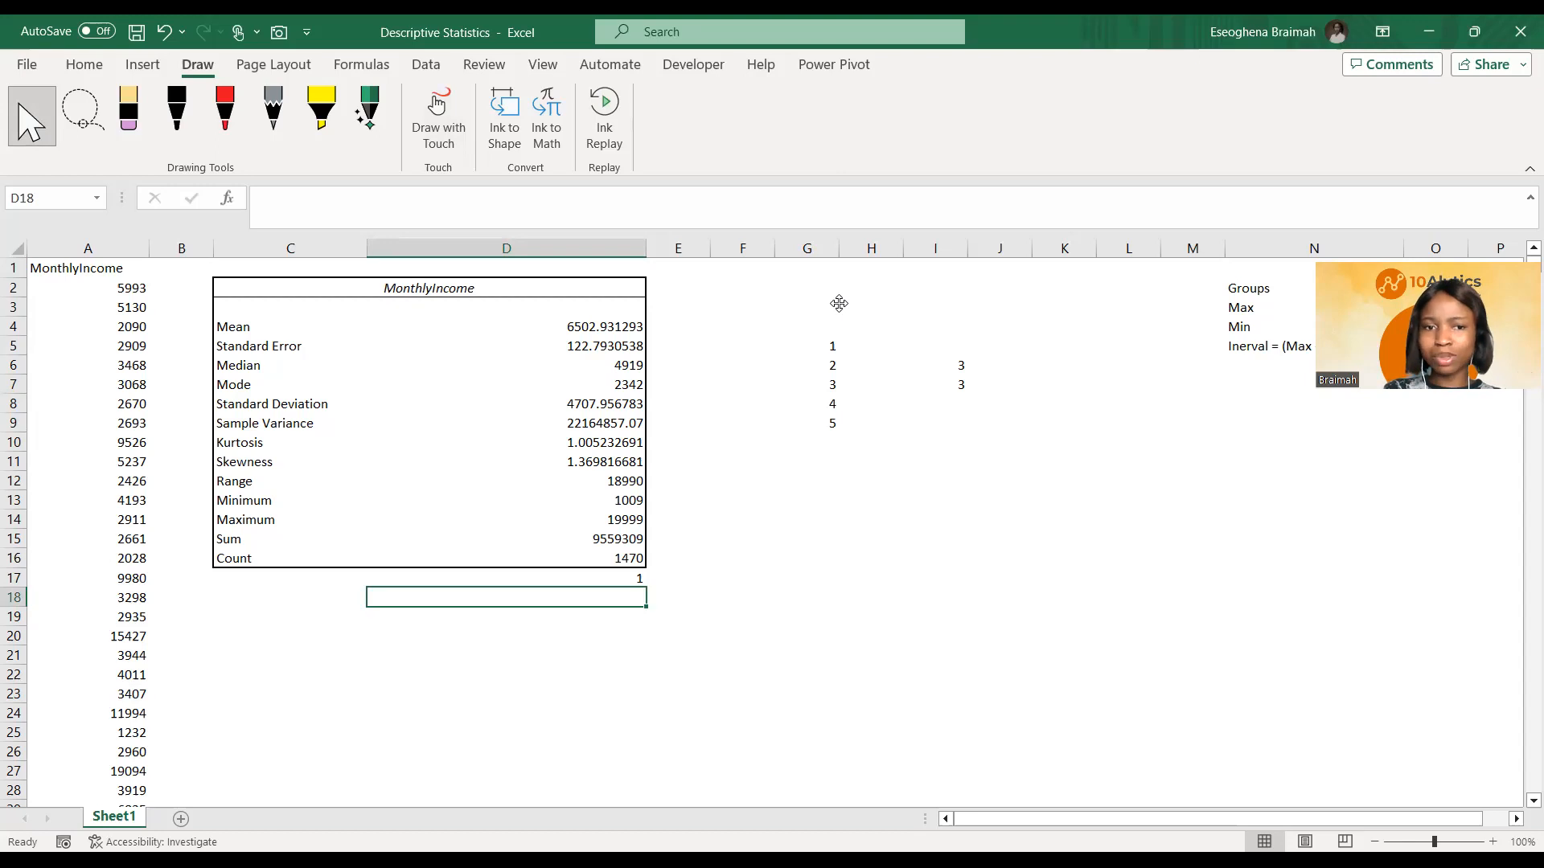
Step: Start a Histogram analysis with the MonthlyIncome column, A1:A1471 including its header, as the input range
{"action": "left_click", "coordinate": [96, 287]}
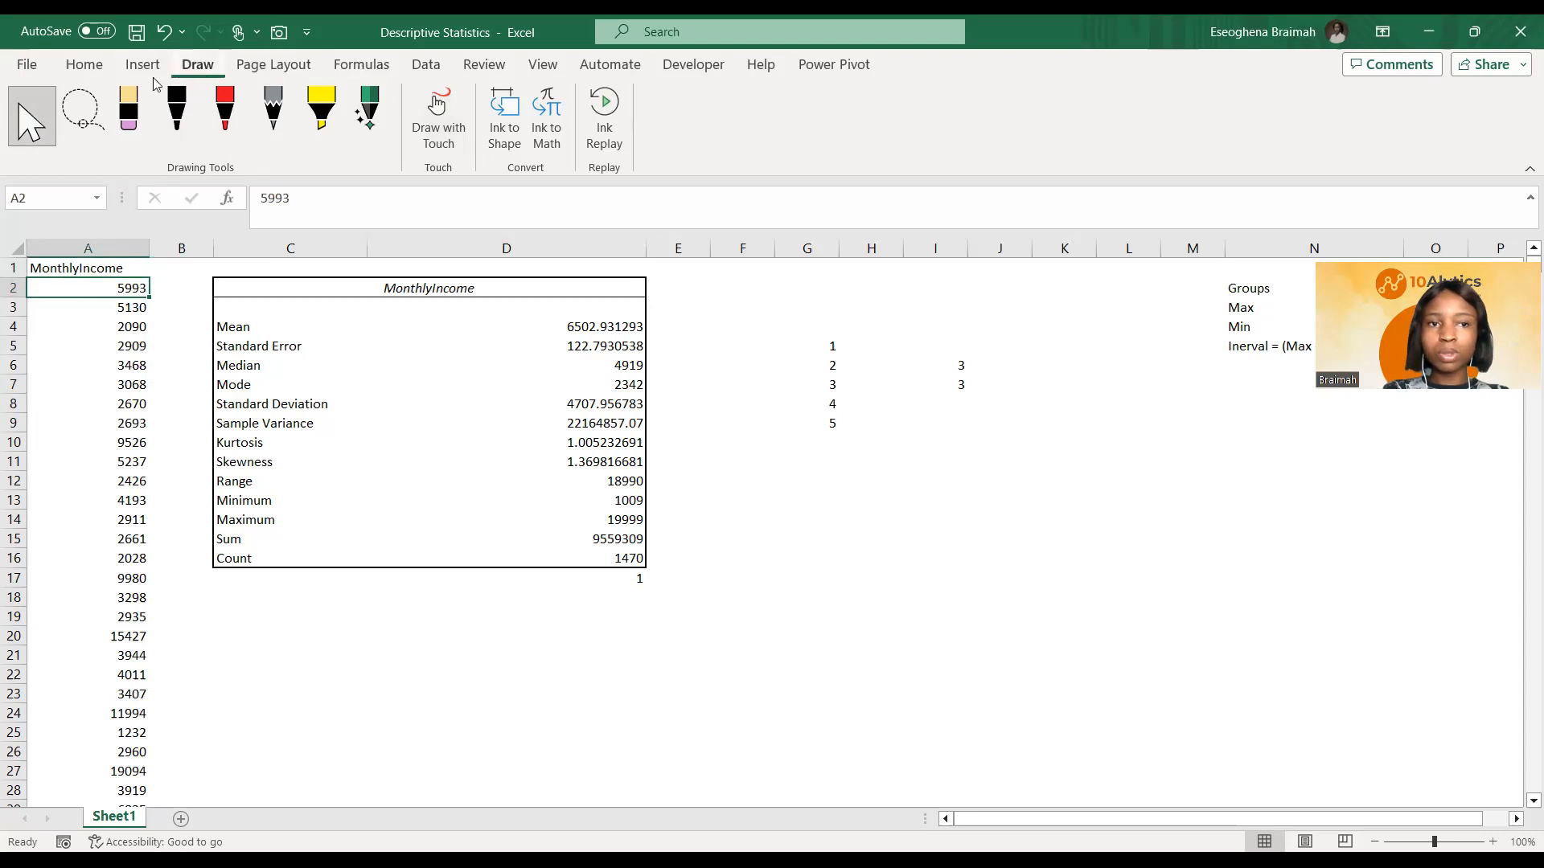
{"action": "left_click", "coordinate": [426, 64]}
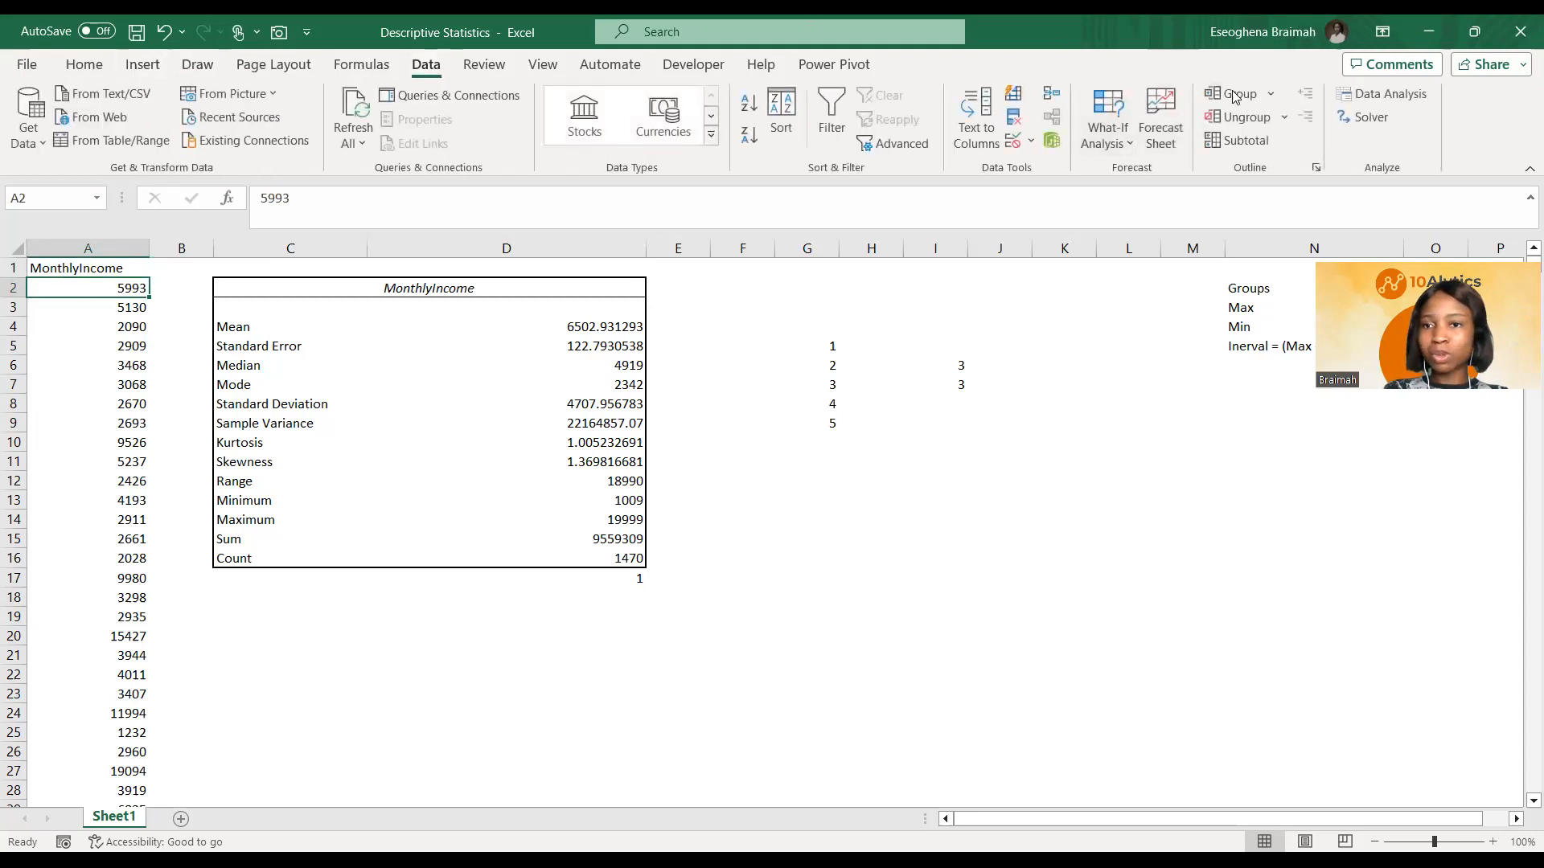
{"action": "left_click", "coordinate": [1385, 96]}
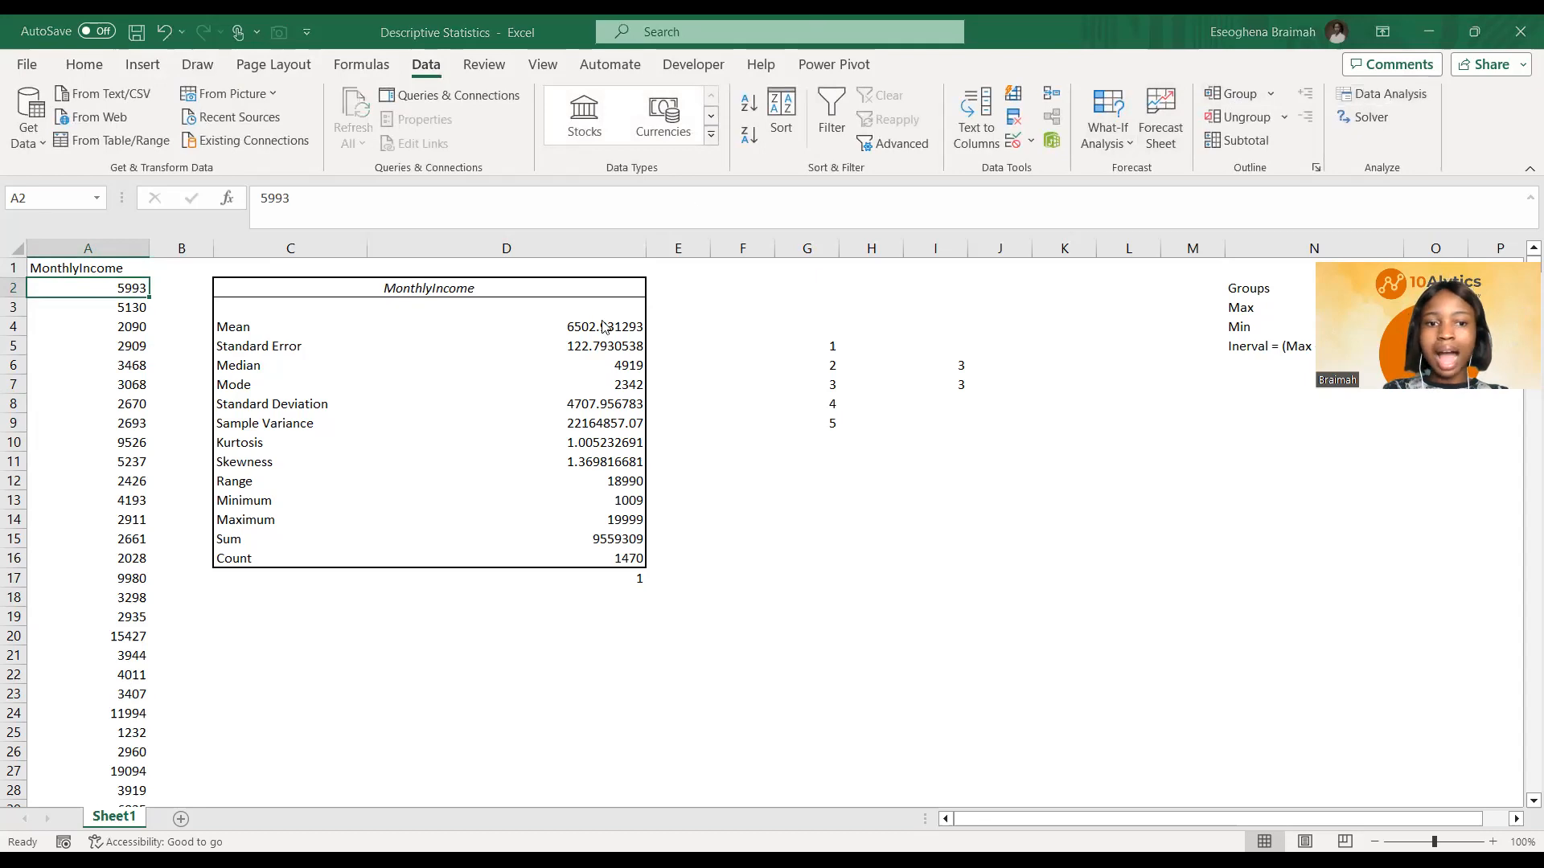
{"action": "left_click", "coordinate": [435, 537]}
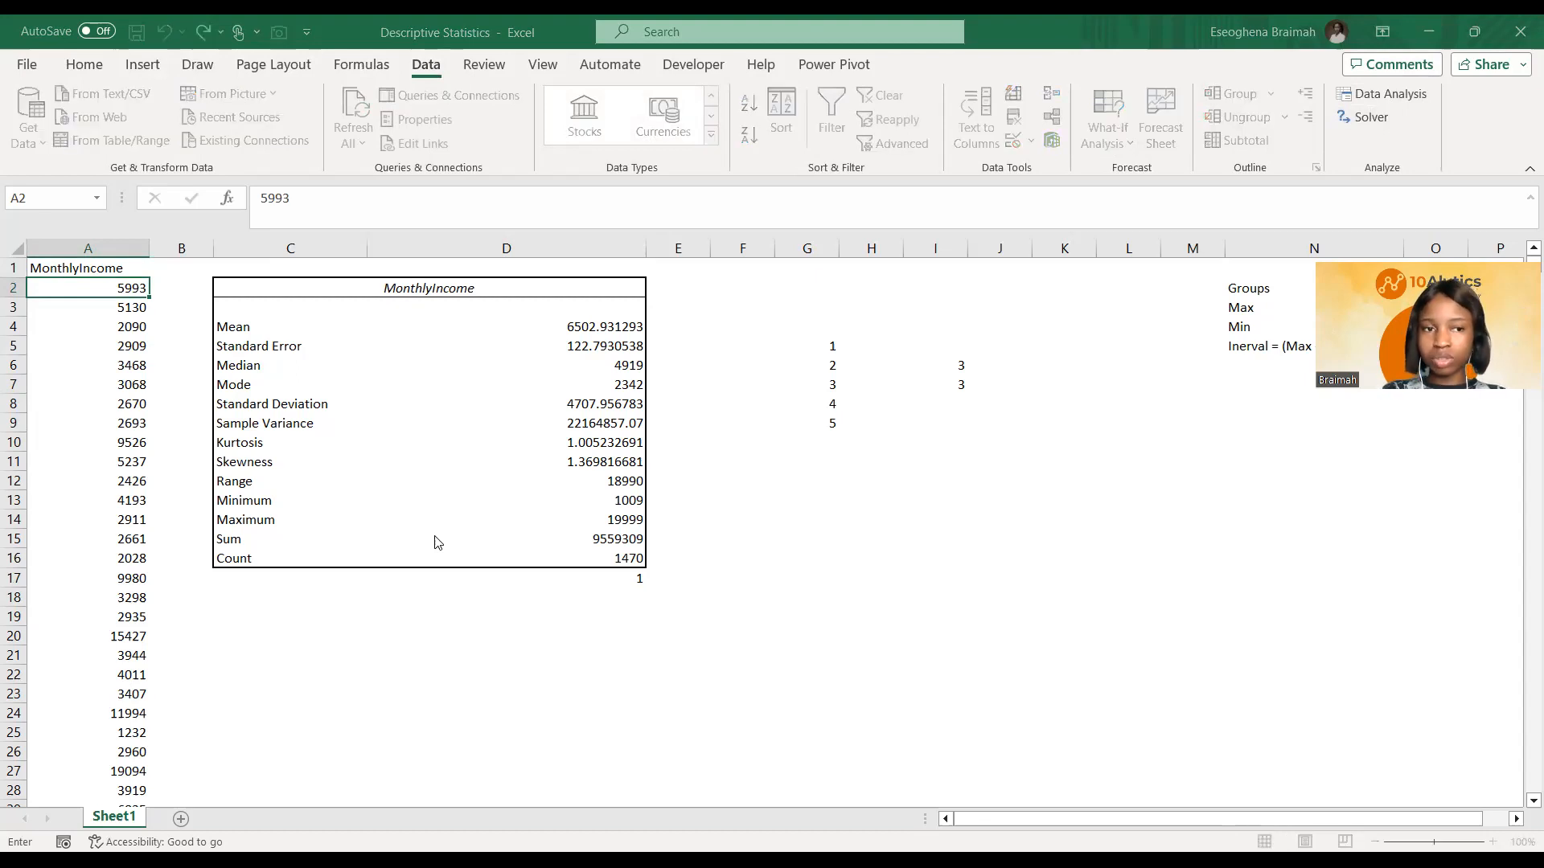
{"action": "left_click", "coordinate": [104, 271]}
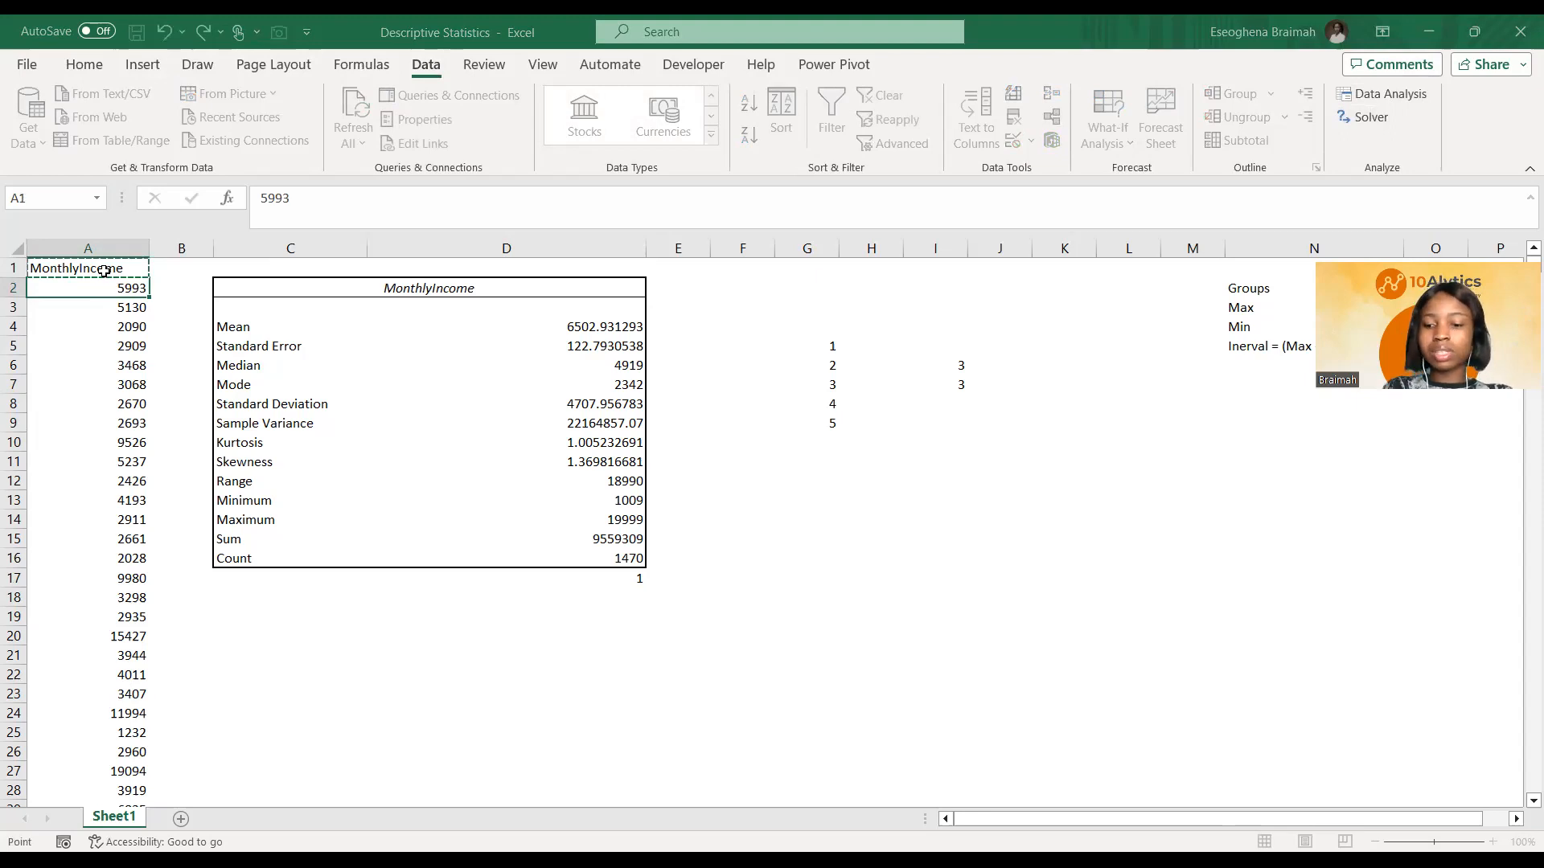
{"action": "key", "text": "ctrl+shift+Down"}
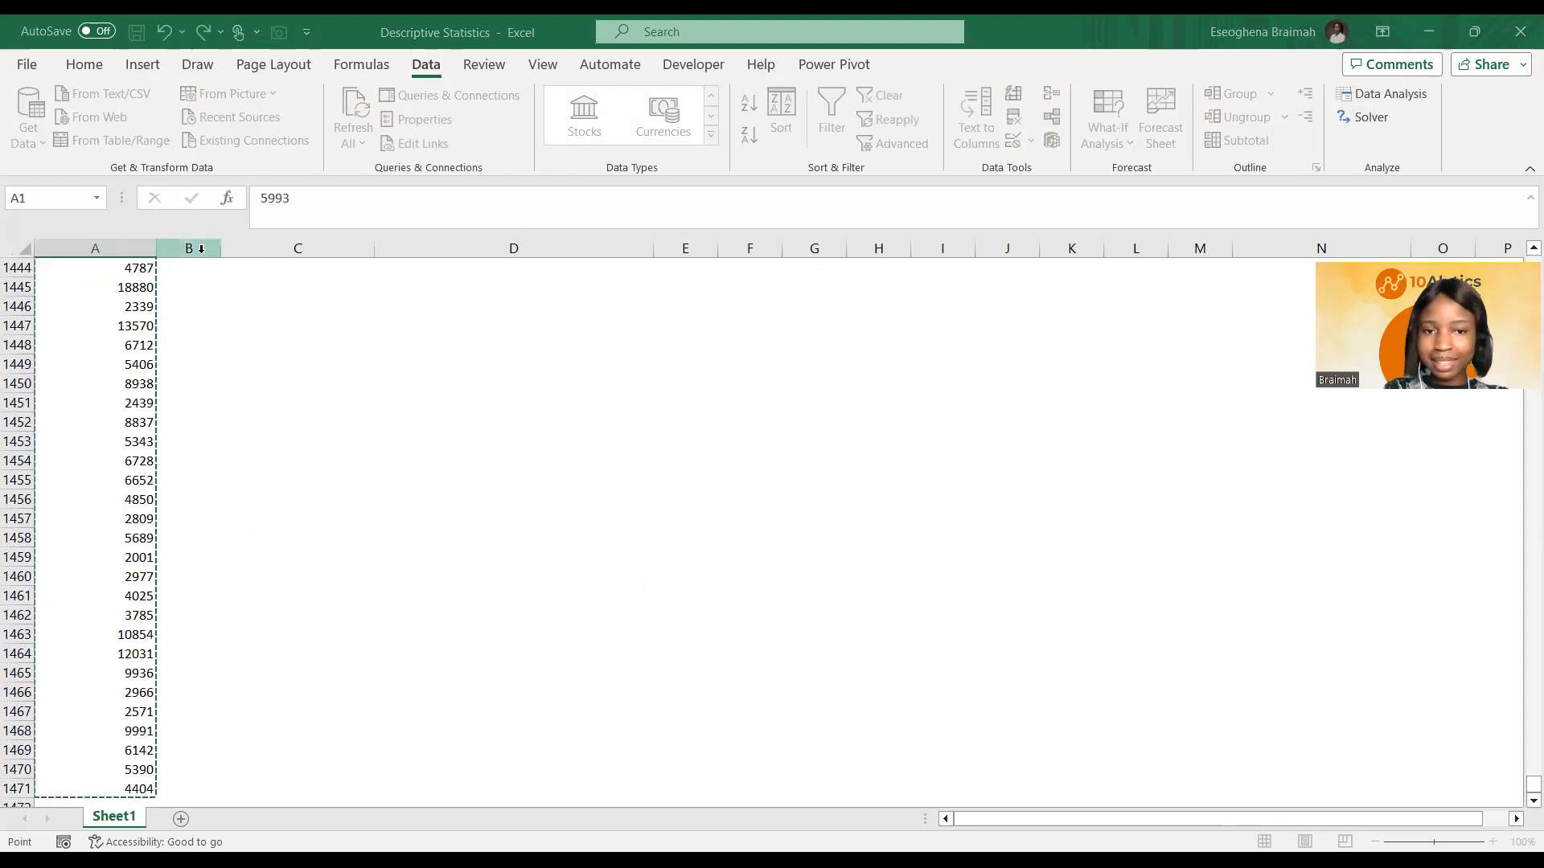
{"action": "left_click", "coordinate": [275, 292]}
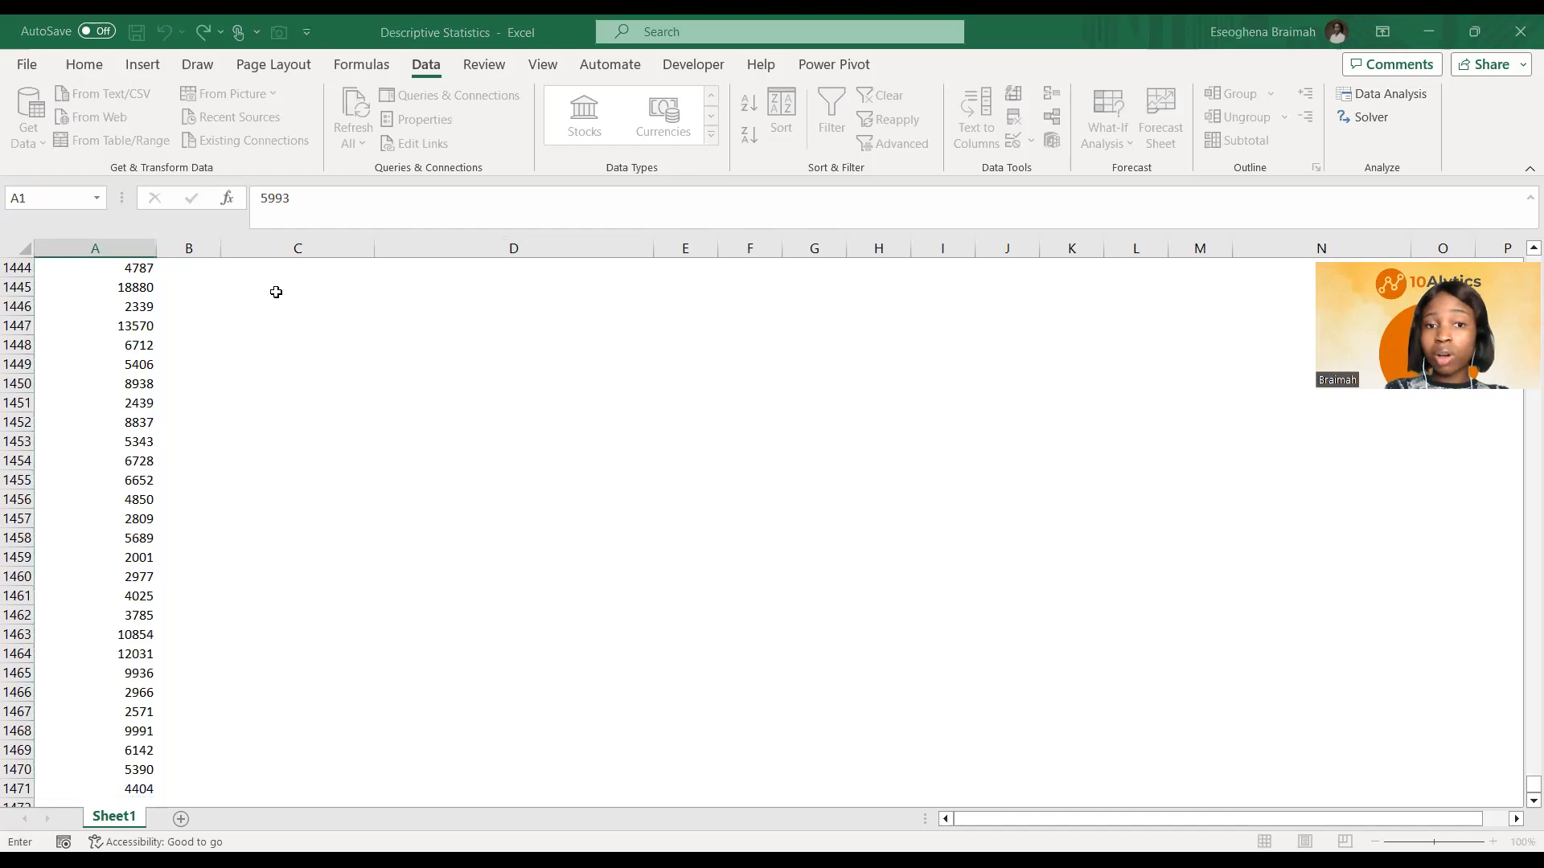
Step: Set C19 as the histogram's output location and generate the frequency table with its chart
{"action": "left_click", "coordinate": [369, 398]}
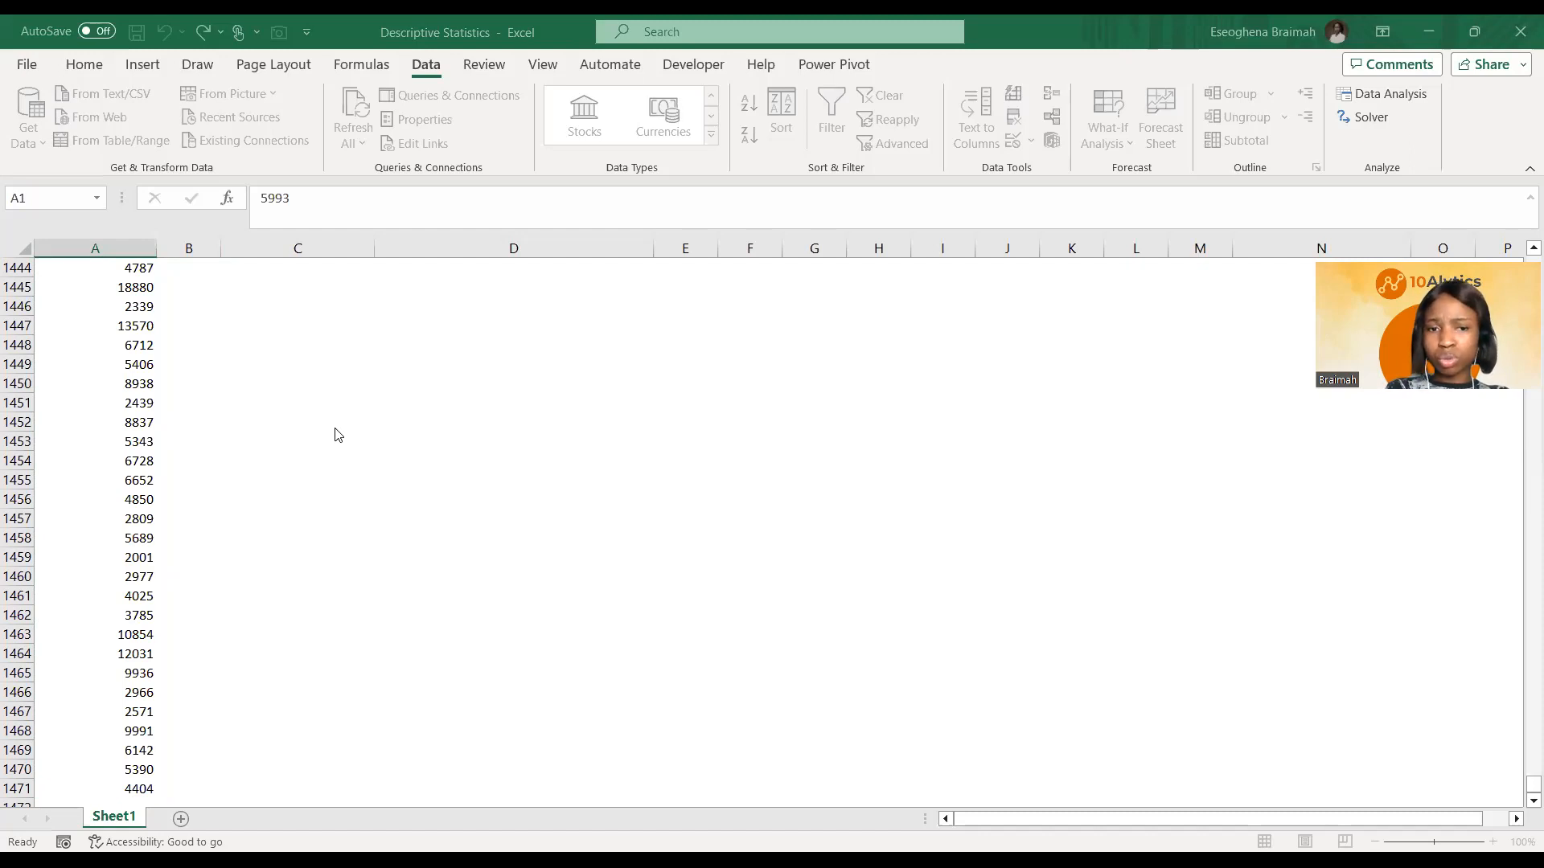
{"action": "left_click", "coordinate": [305, 418]}
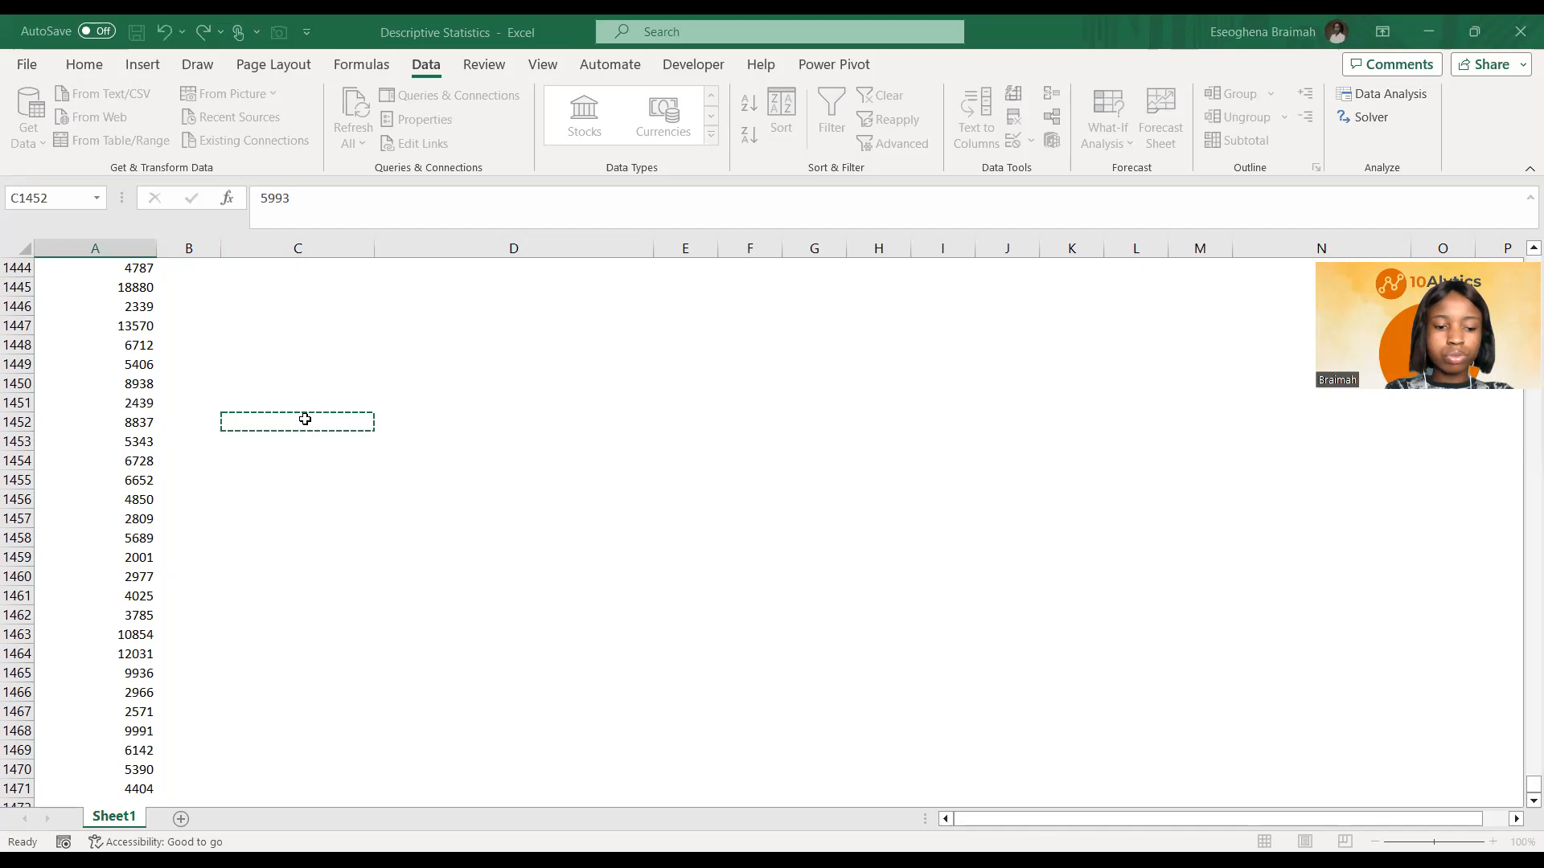
{"action": "key", "text": "ctrl+shift+Up"}
{"action": "scroll", "coordinate": [330, 422], "scroll_direction": "up", "scroll_amount": 4}
{"action": "left_click", "coordinate": [268, 606]}
{"action": "left_click", "coordinate": [282, 568]}
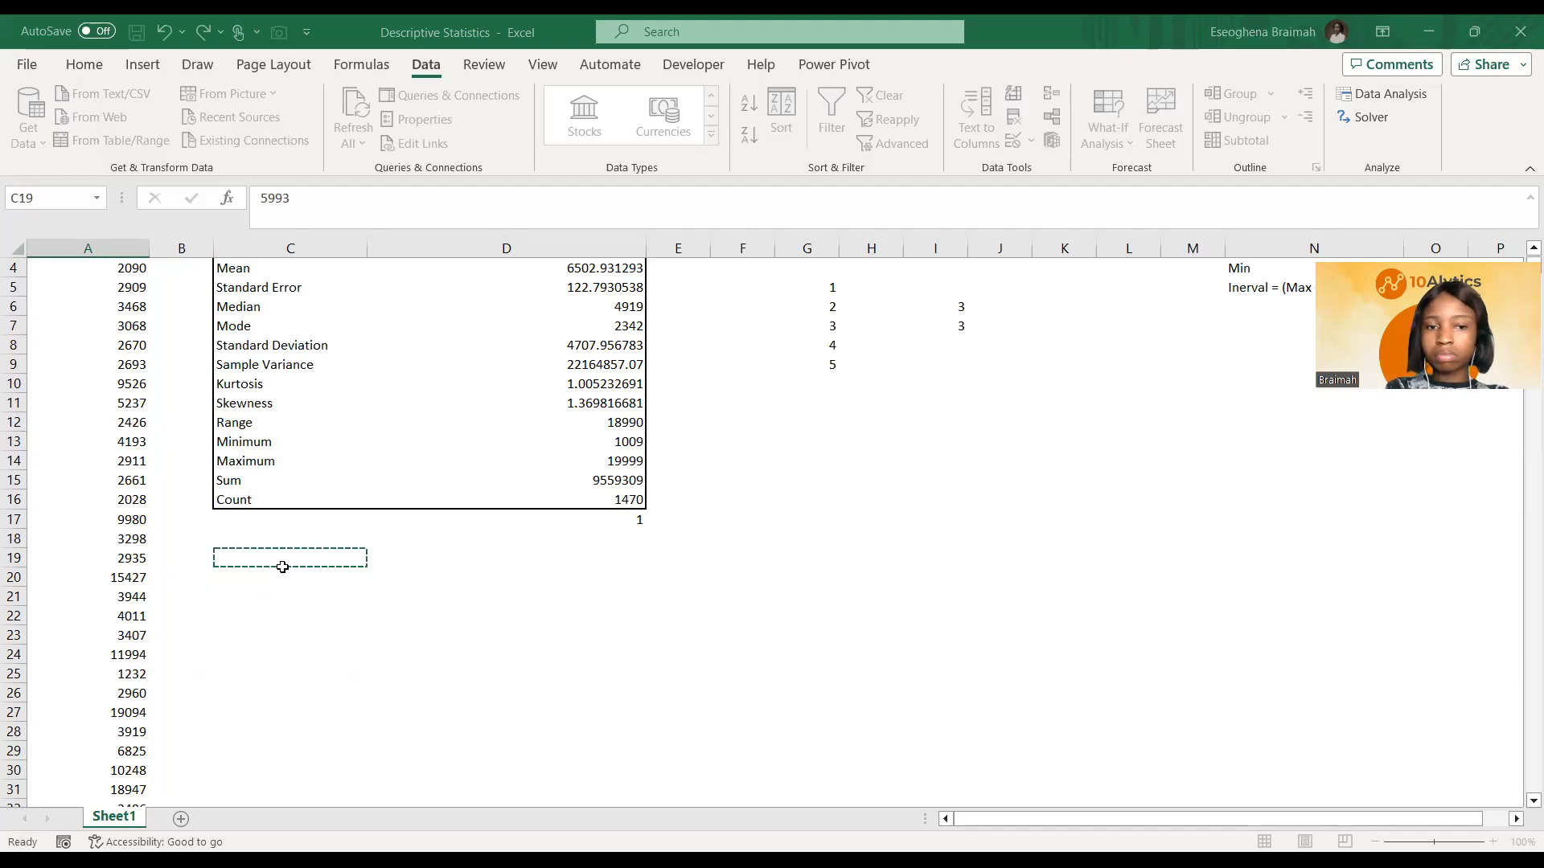
{"action": "key", "text": "Return"}
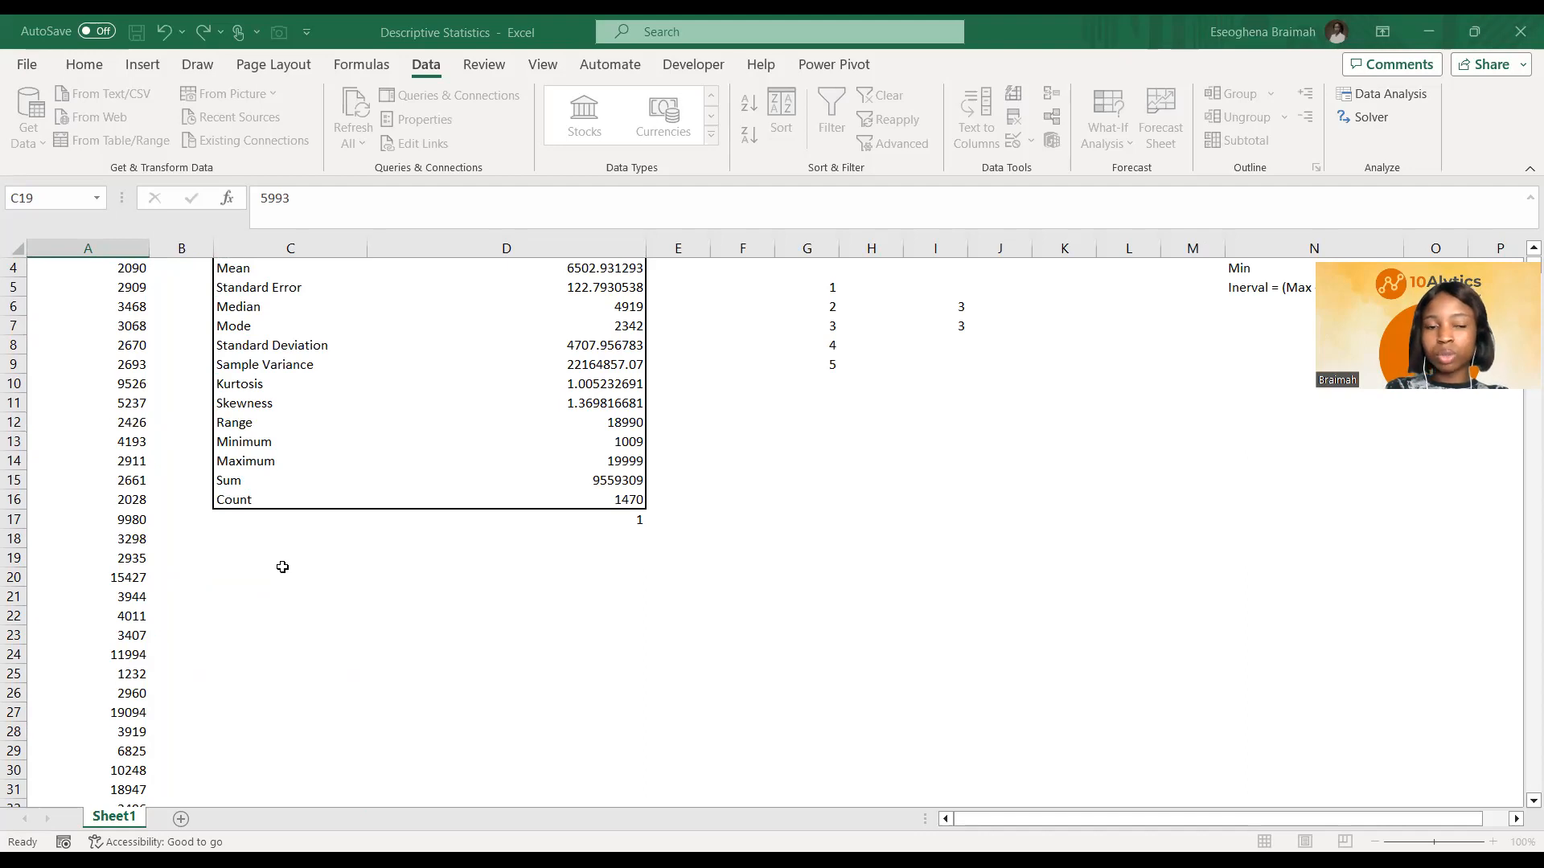
Step: Enlarge the histogram chart beside the frequency table and examine the first two bins
{"action": "scroll", "coordinate": [545, 603], "scroll_direction": "down", "scroll_amount": 1}
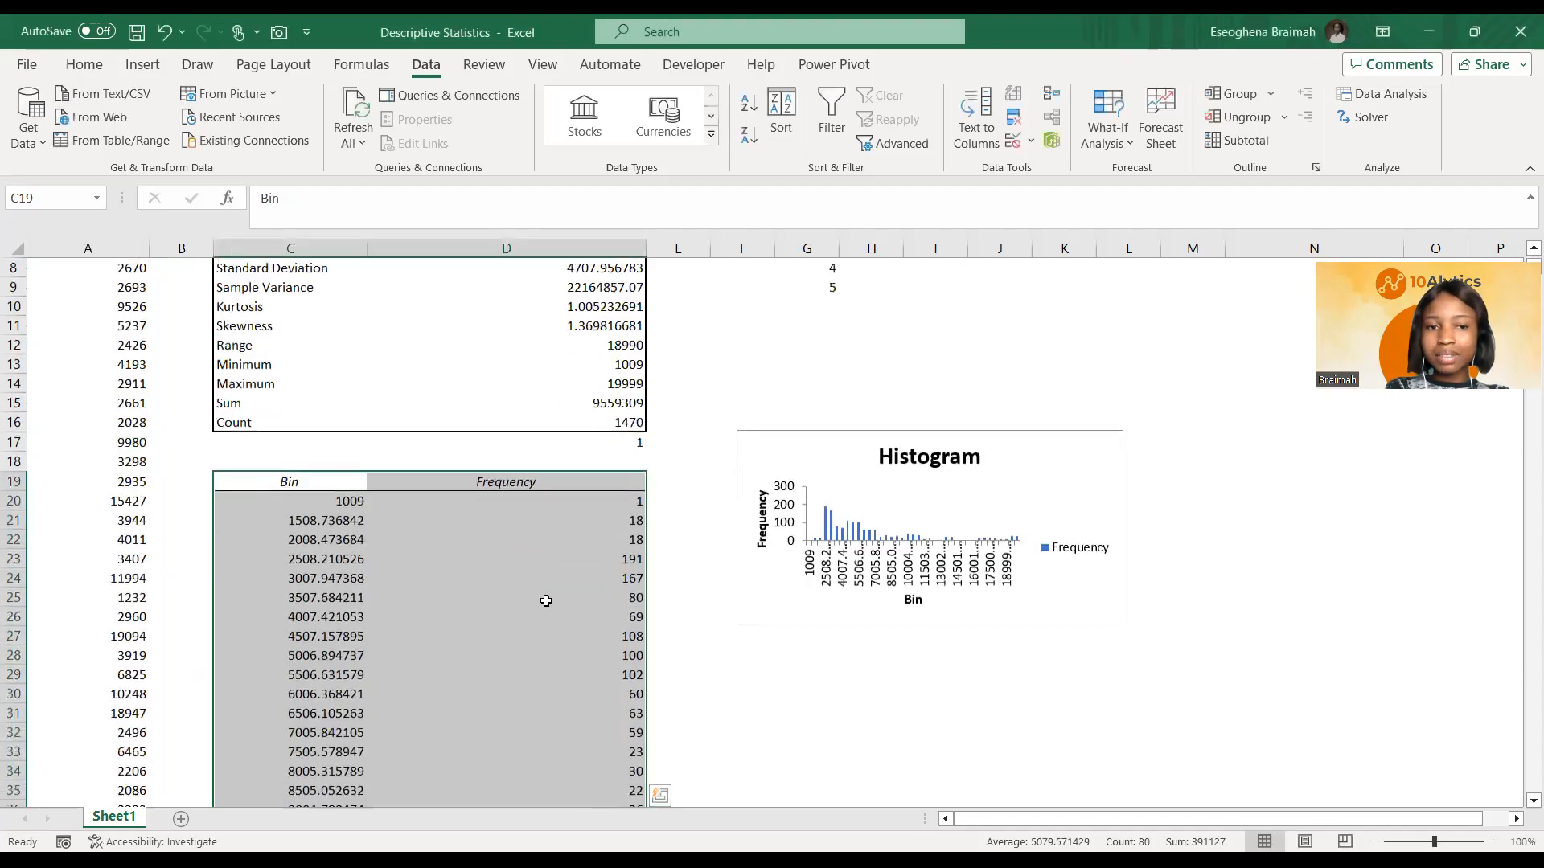
{"action": "scroll", "coordinate": [546, 601], "scroll_direction": "down", "scroll_amount": 1}
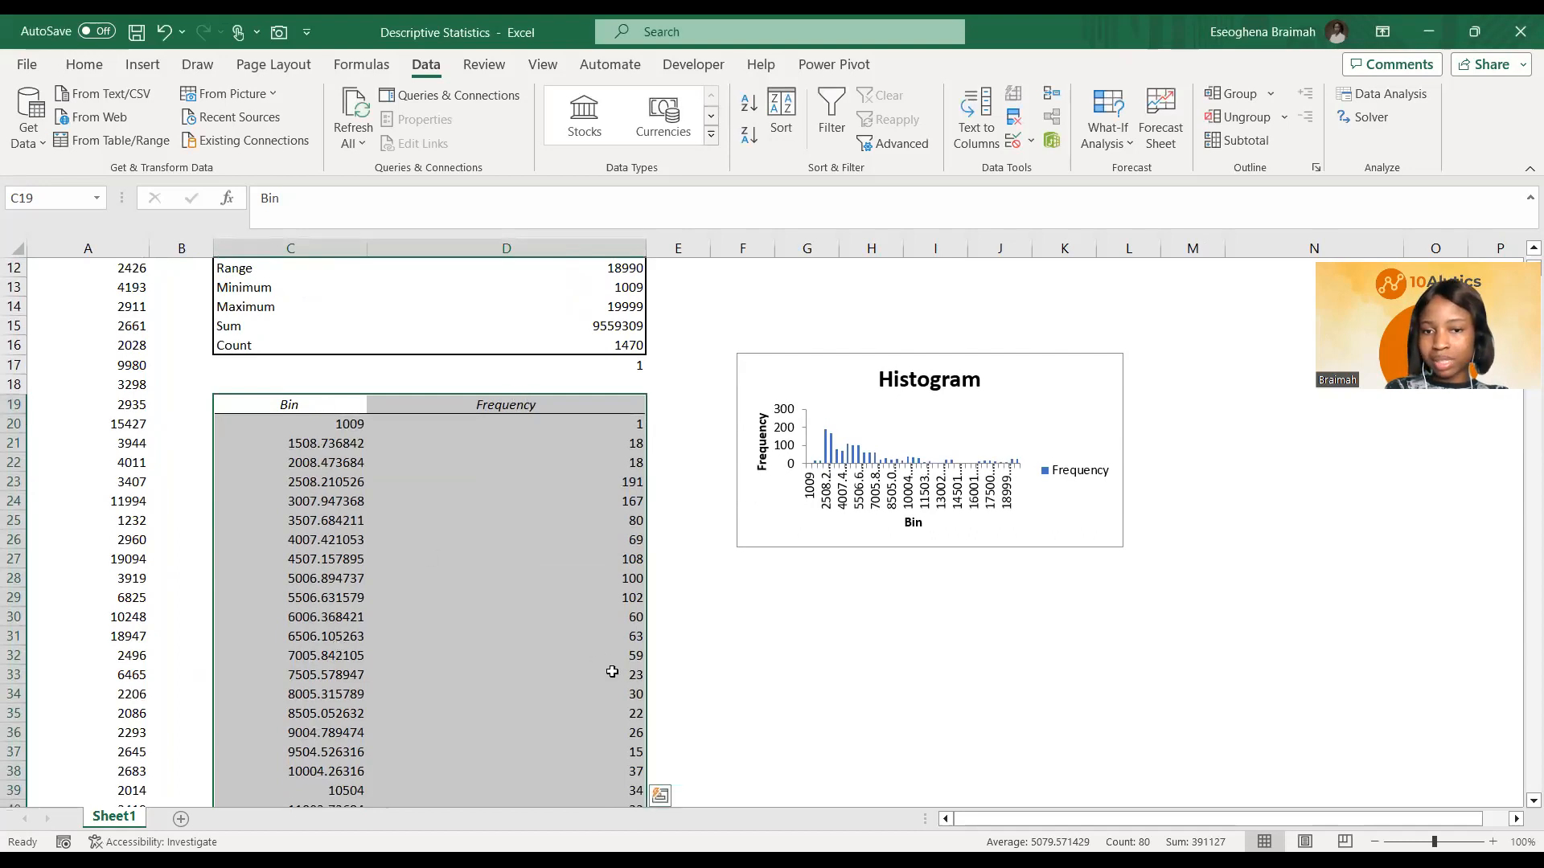
{"action": "left_click", "coordinate": [999, 439]}
{"action": "left_click_drag", "start_coordinate": [1124, 547], "coordinate": [1272, 677]}
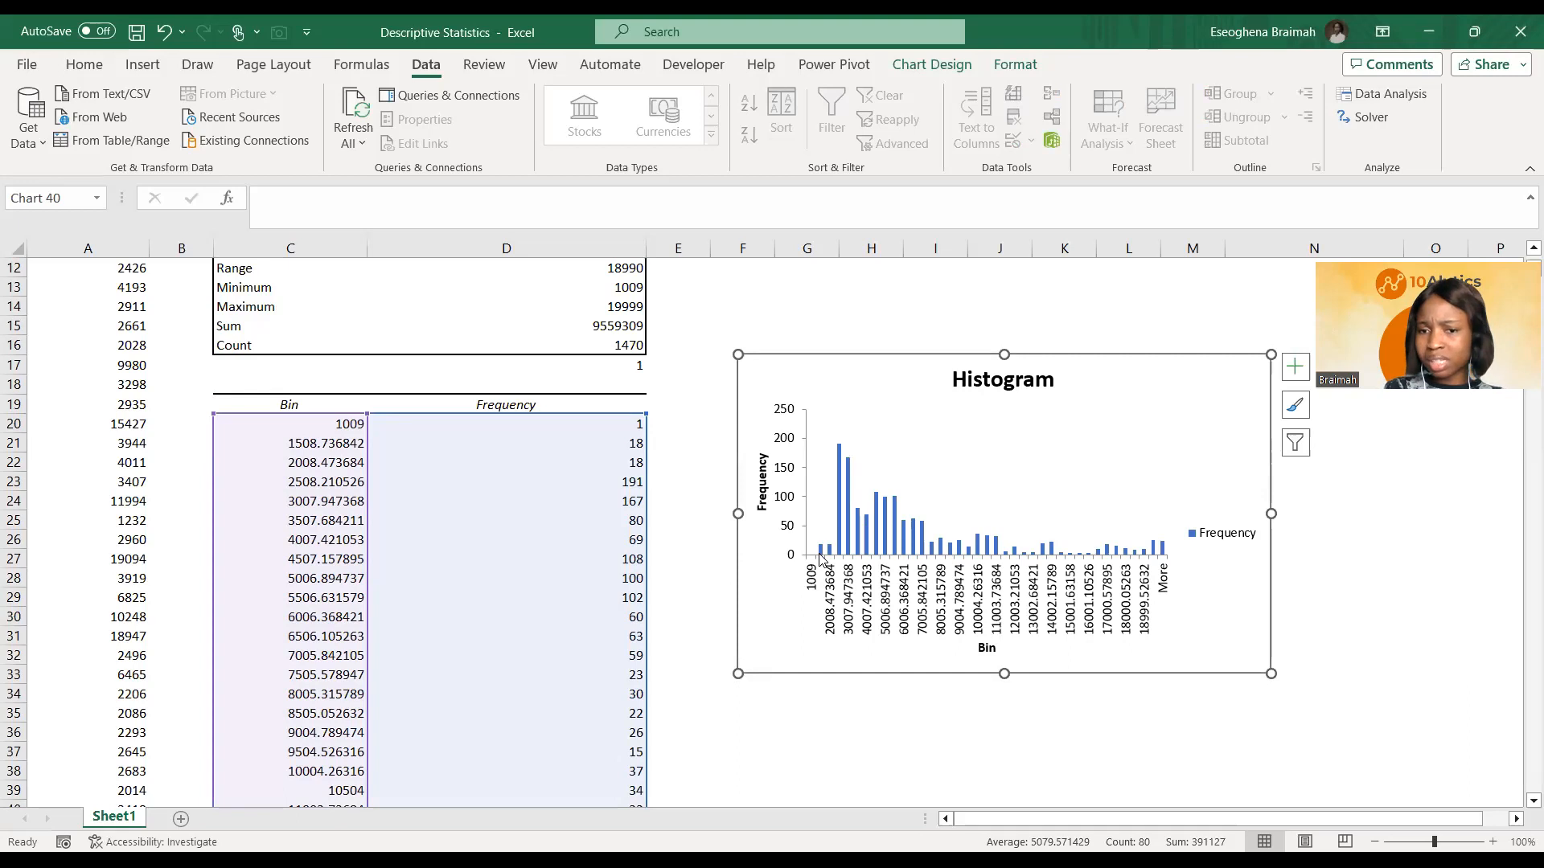
{"action": "left_click", "coordinate": [312, 426]}
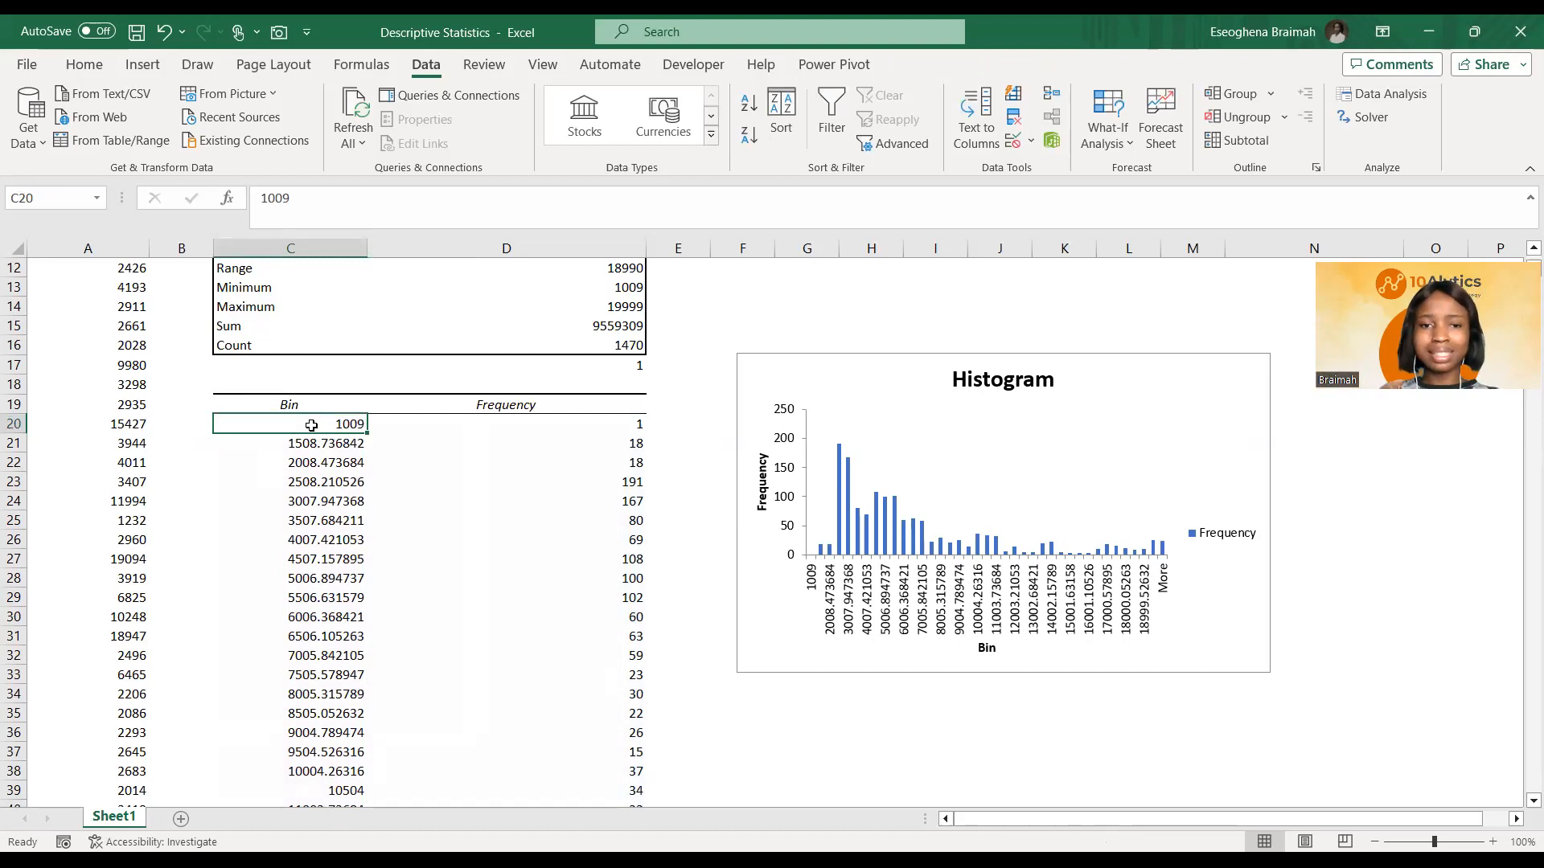
{"action": "left_click", "coordinate": [548, 424]}
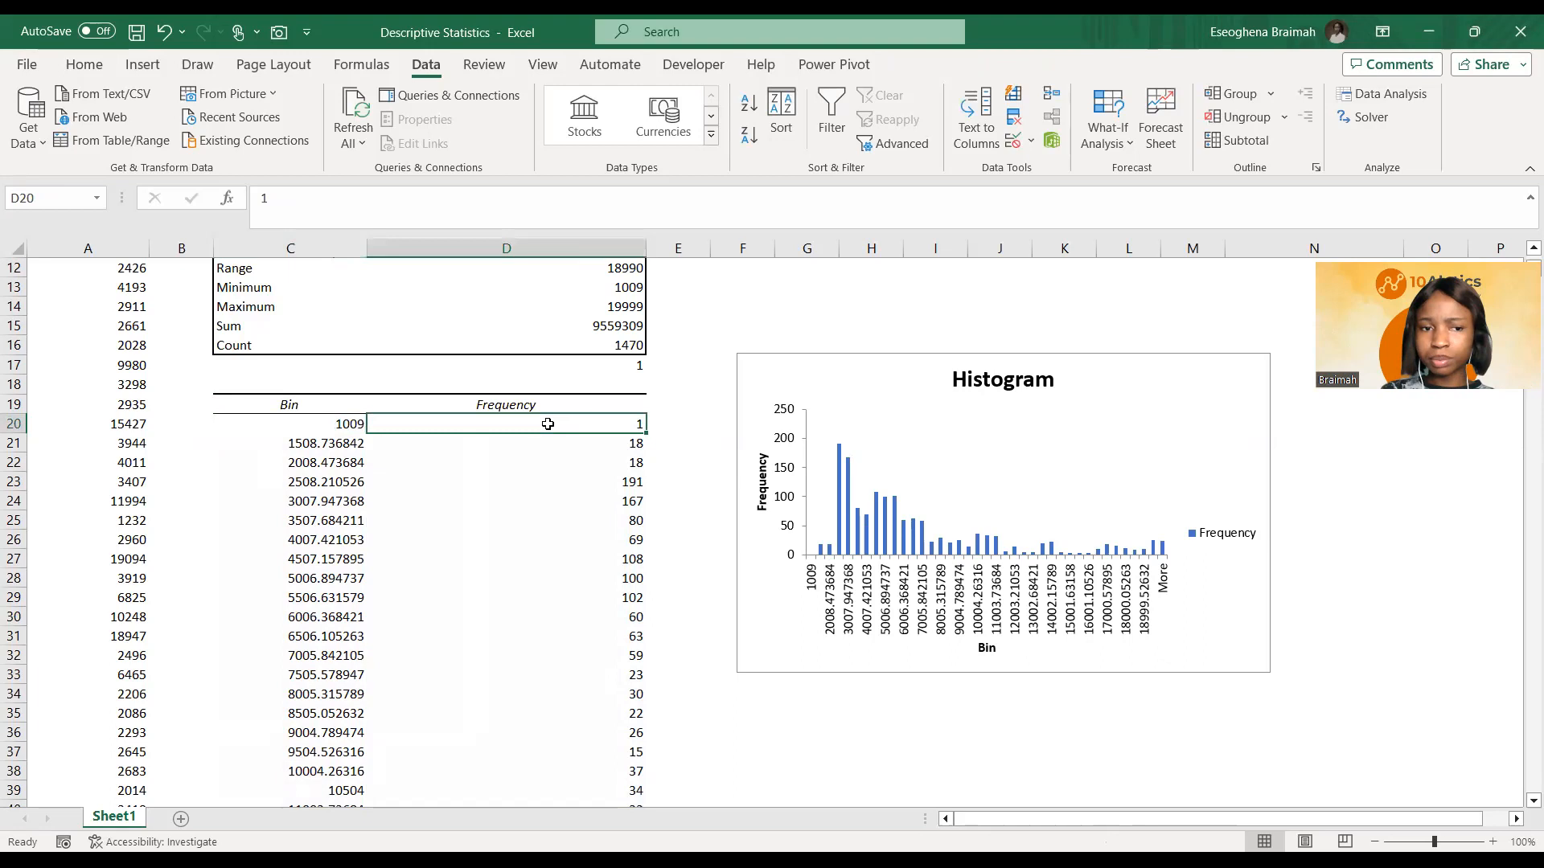
{"action": "left_click", "coordinate": [322, 446]}
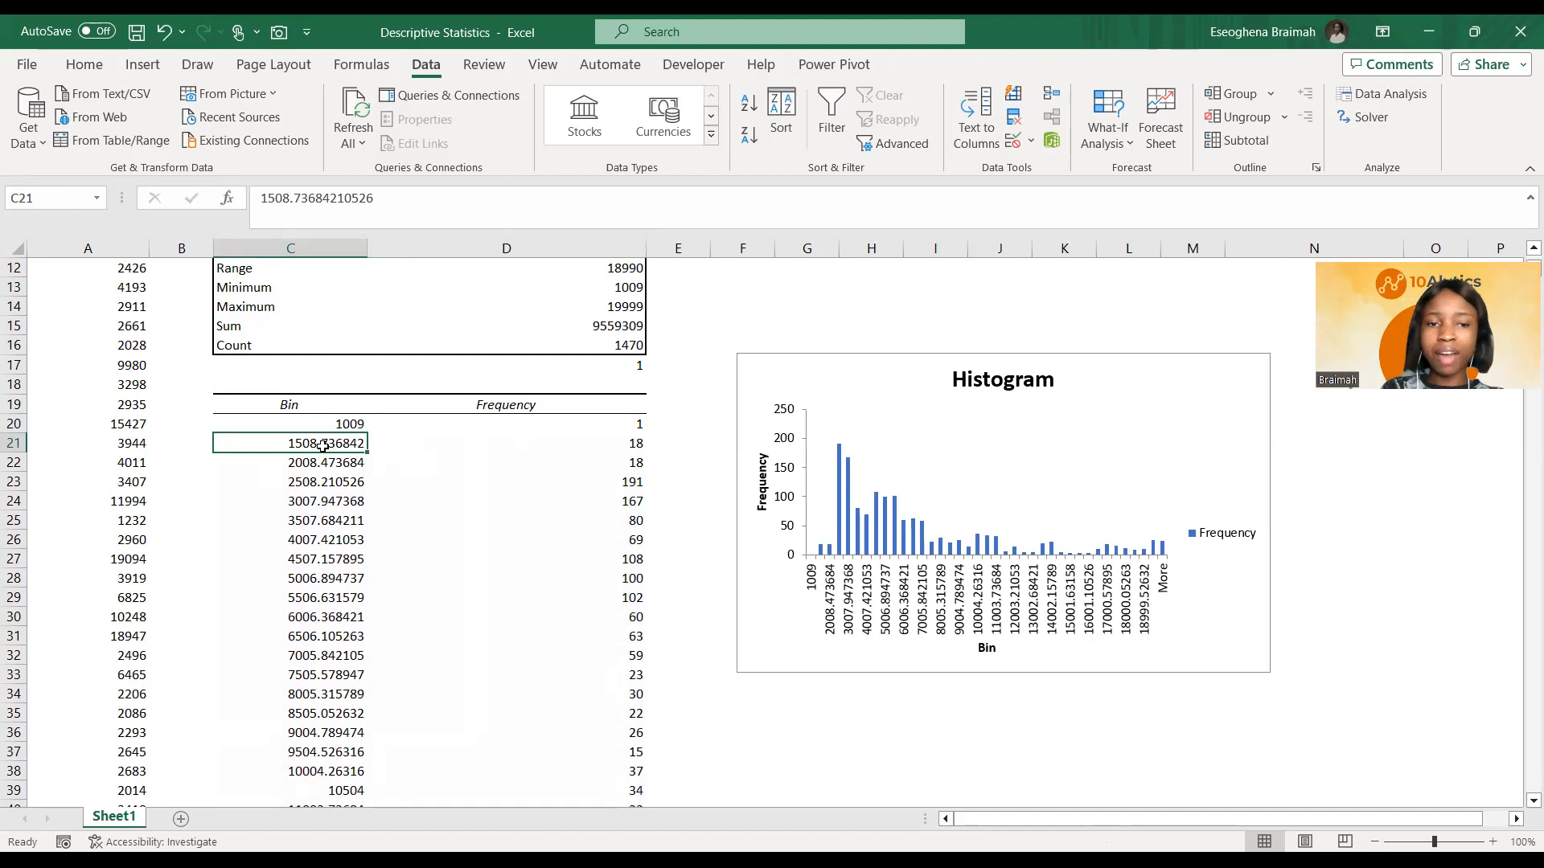
Step: Delete the histogram chart and clear the whole bin and frequency table beneath the statistics
{"action": "scroll", "coordinate": [464, 506], "scroll_direction": "up", "scroll_amount": 2}
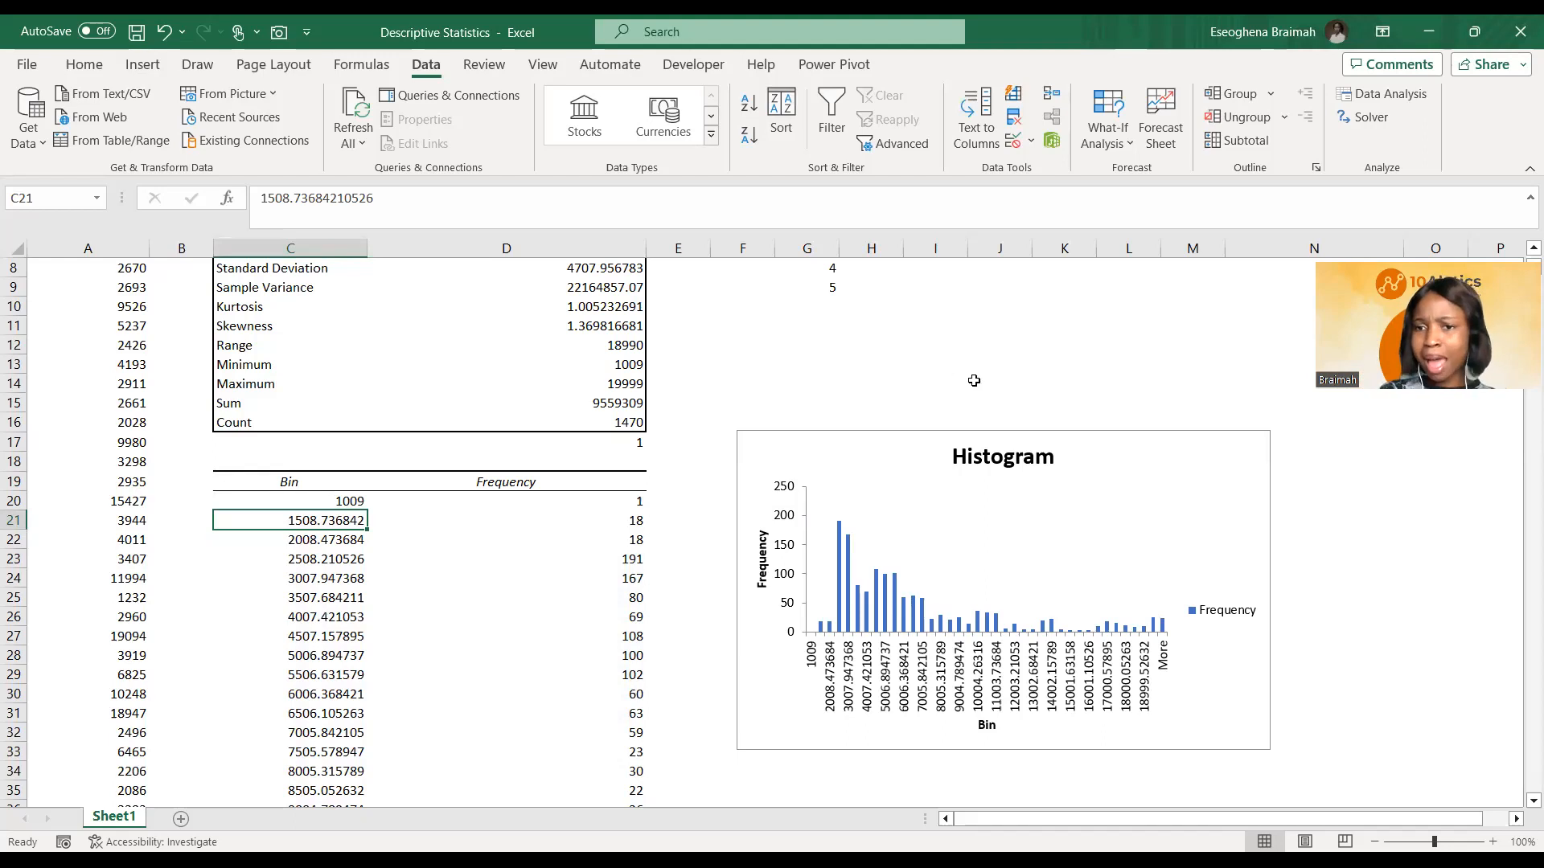
{"action": "left_click", "coordinate": [878, 457]}
{"action": "key", "text": "Delete"}
{"action": "left_click_drag", "start_coordinate": [312, 465], "coordinate": [609, 650]}
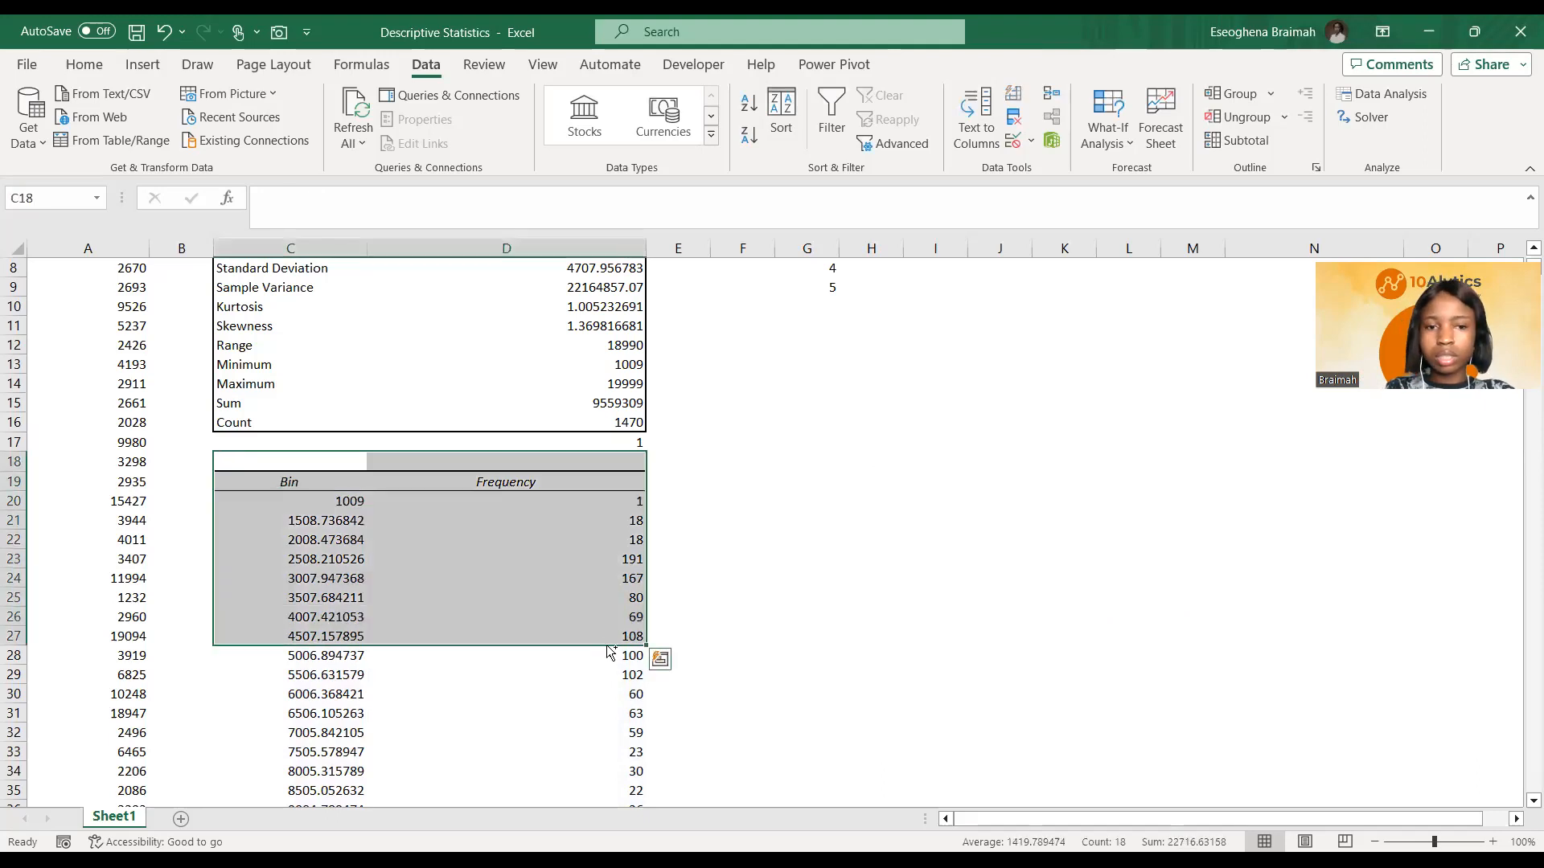
{"action": "key", "text": "ctrl+shift+Down"}
{"action": "key", "text": "Delete"}
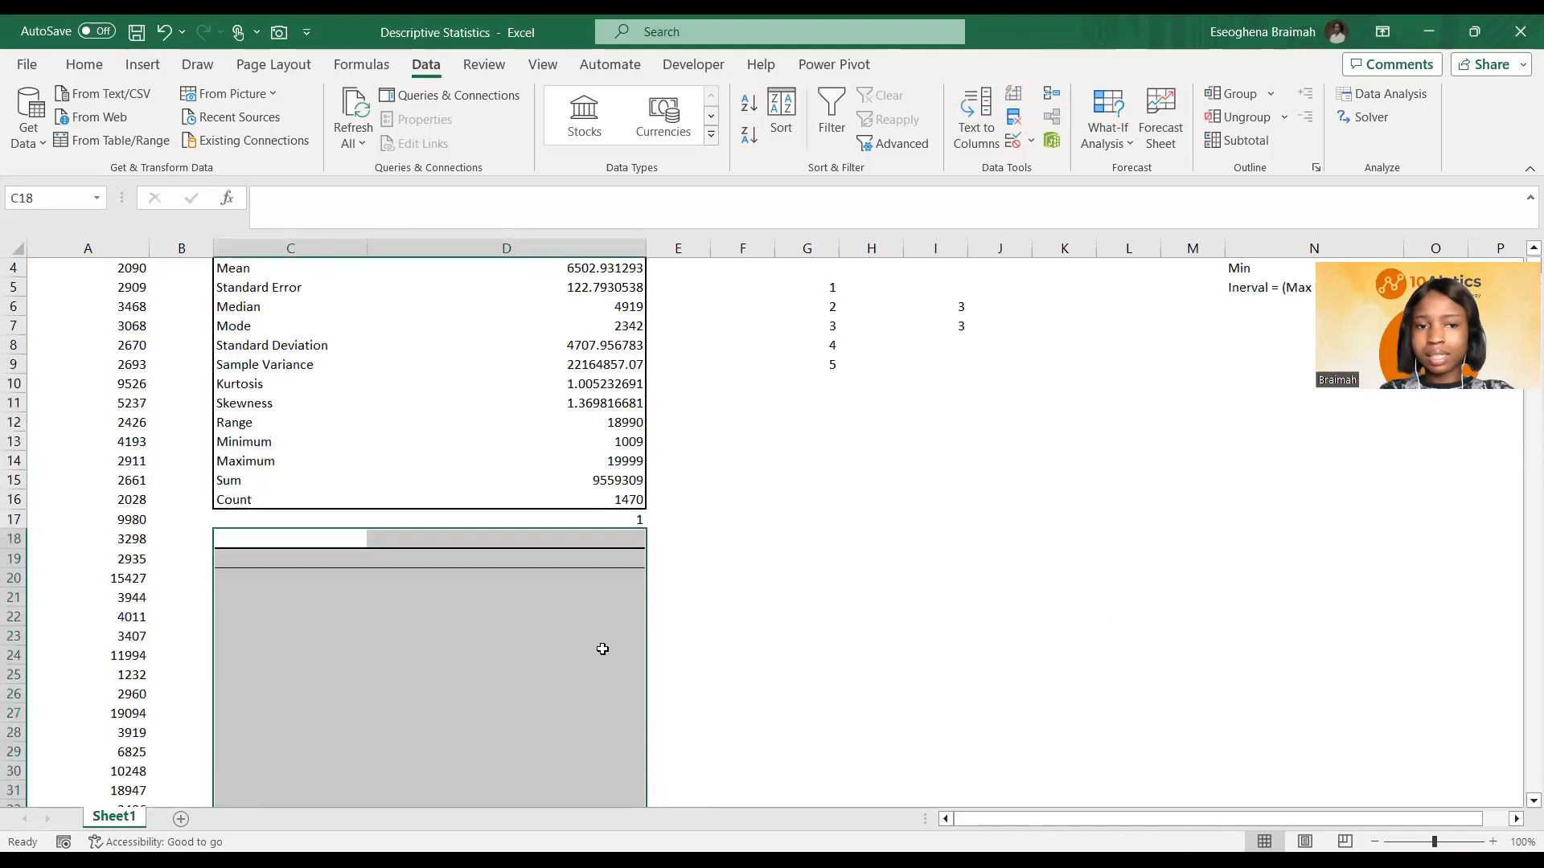
Step: Clear the worked example numbers from the range G4:J12
{"action": "scroll", "coordinate": [925, 482], "scroll_direction": "up", "scroll_amount": 1}
{"action": "left_click_drag", "start_coordinate": [779, 328], "coordinate": [1001, 476]}
{"action": "key", "text": "Delete"}
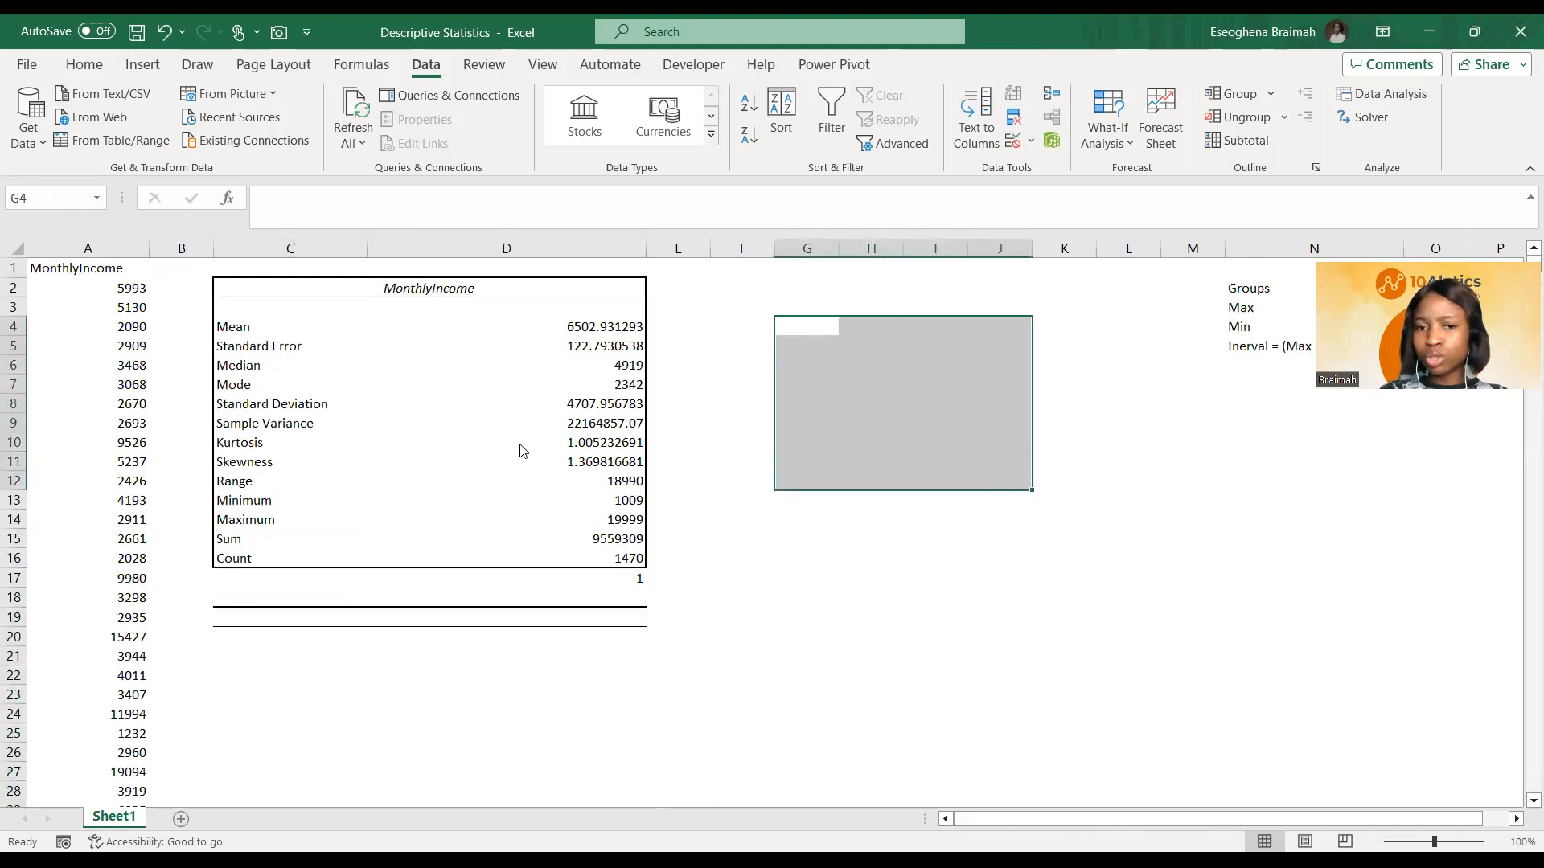
{"action": "left_click", "coordinate": [1102, 466]}
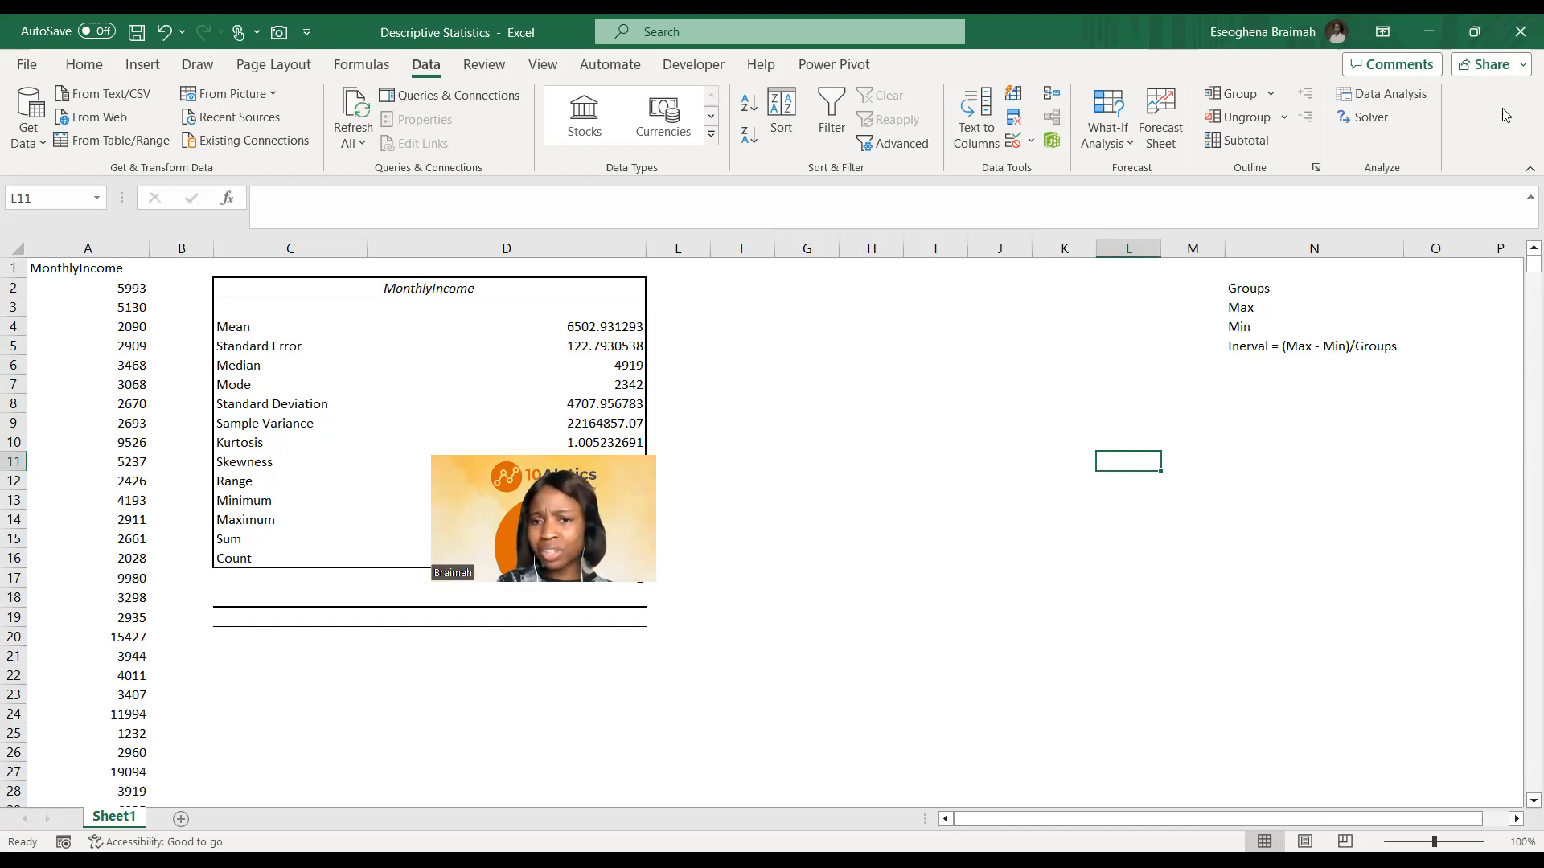
Step: Enter 10 as the number of groups in cell O2
{"action": "left_click", "coordinate": [1339, 291]}
{"action": "left_click", "coordinate": [1420, 287]}
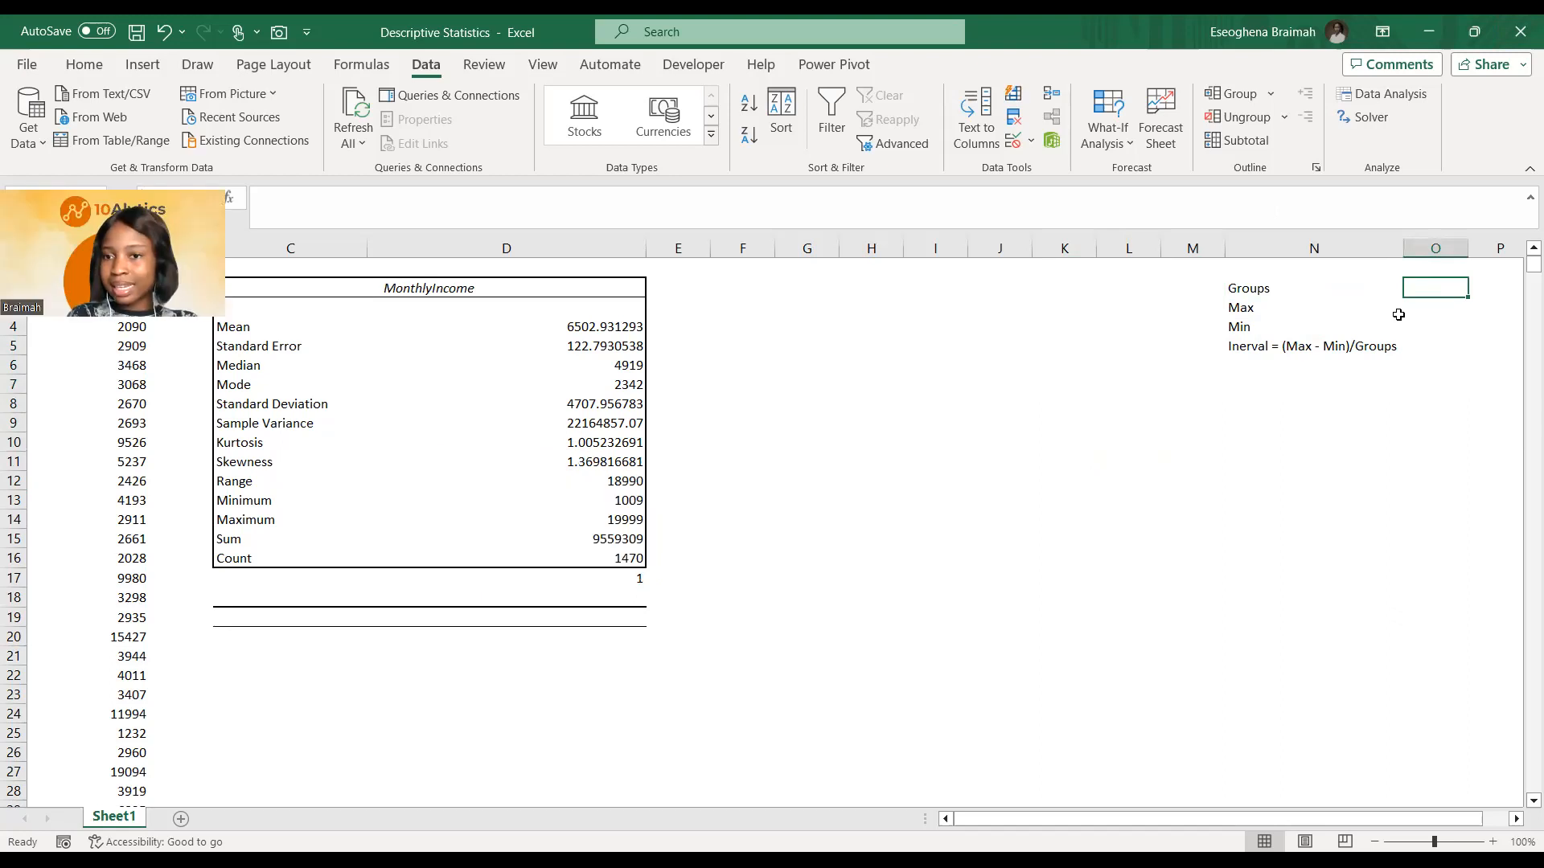
{"action": "type", "text": "10"}
{"action": "key", "text": "Return"}
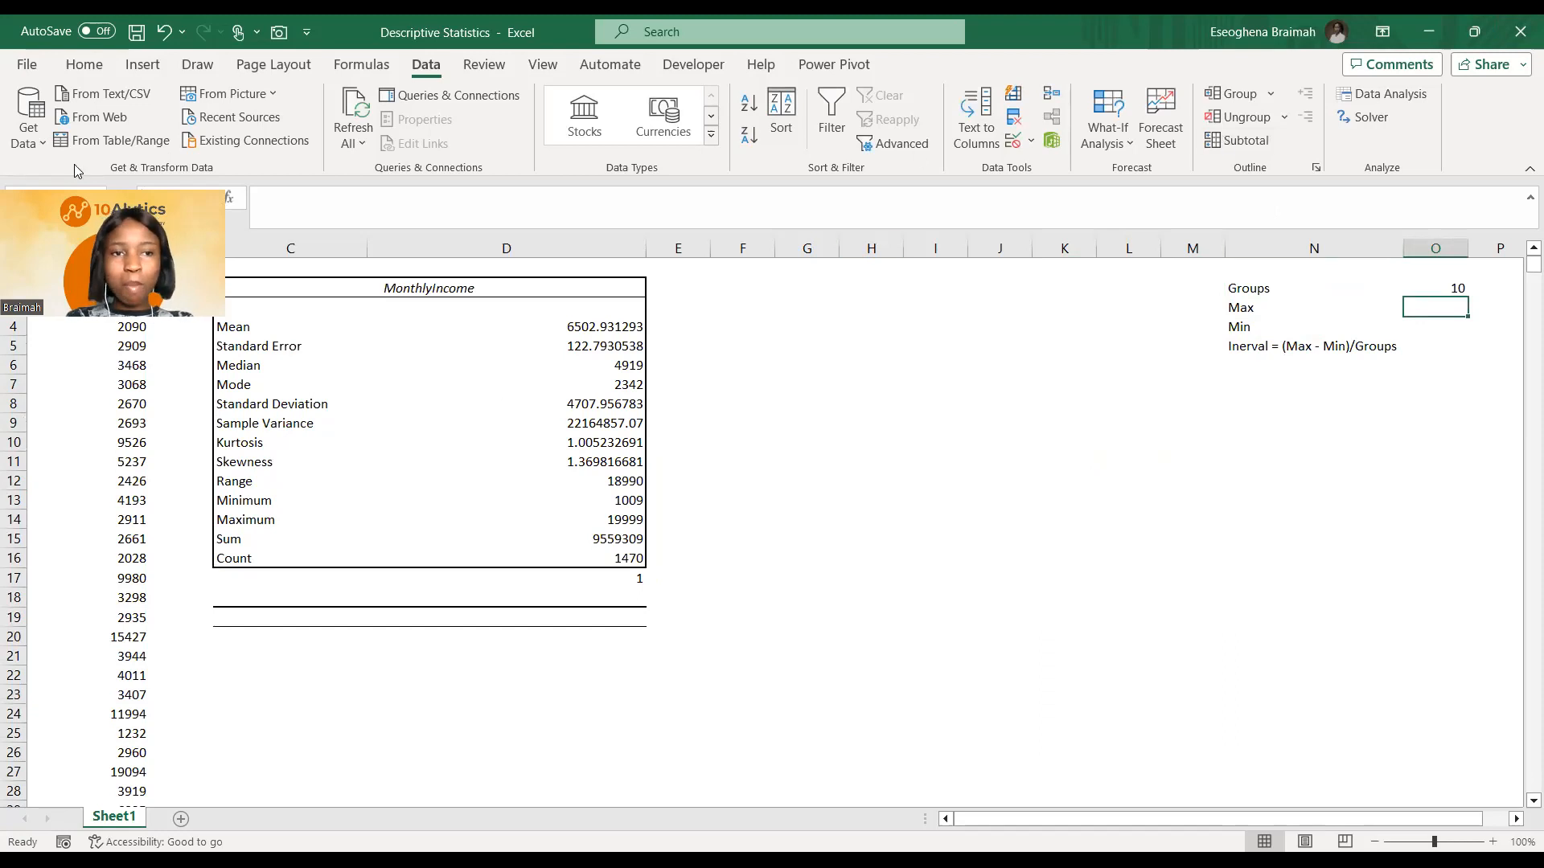
Step: Calculate the maximum monthly income in O3 with the MAX function over A2:A1471
{"action": "type", "text": "="}
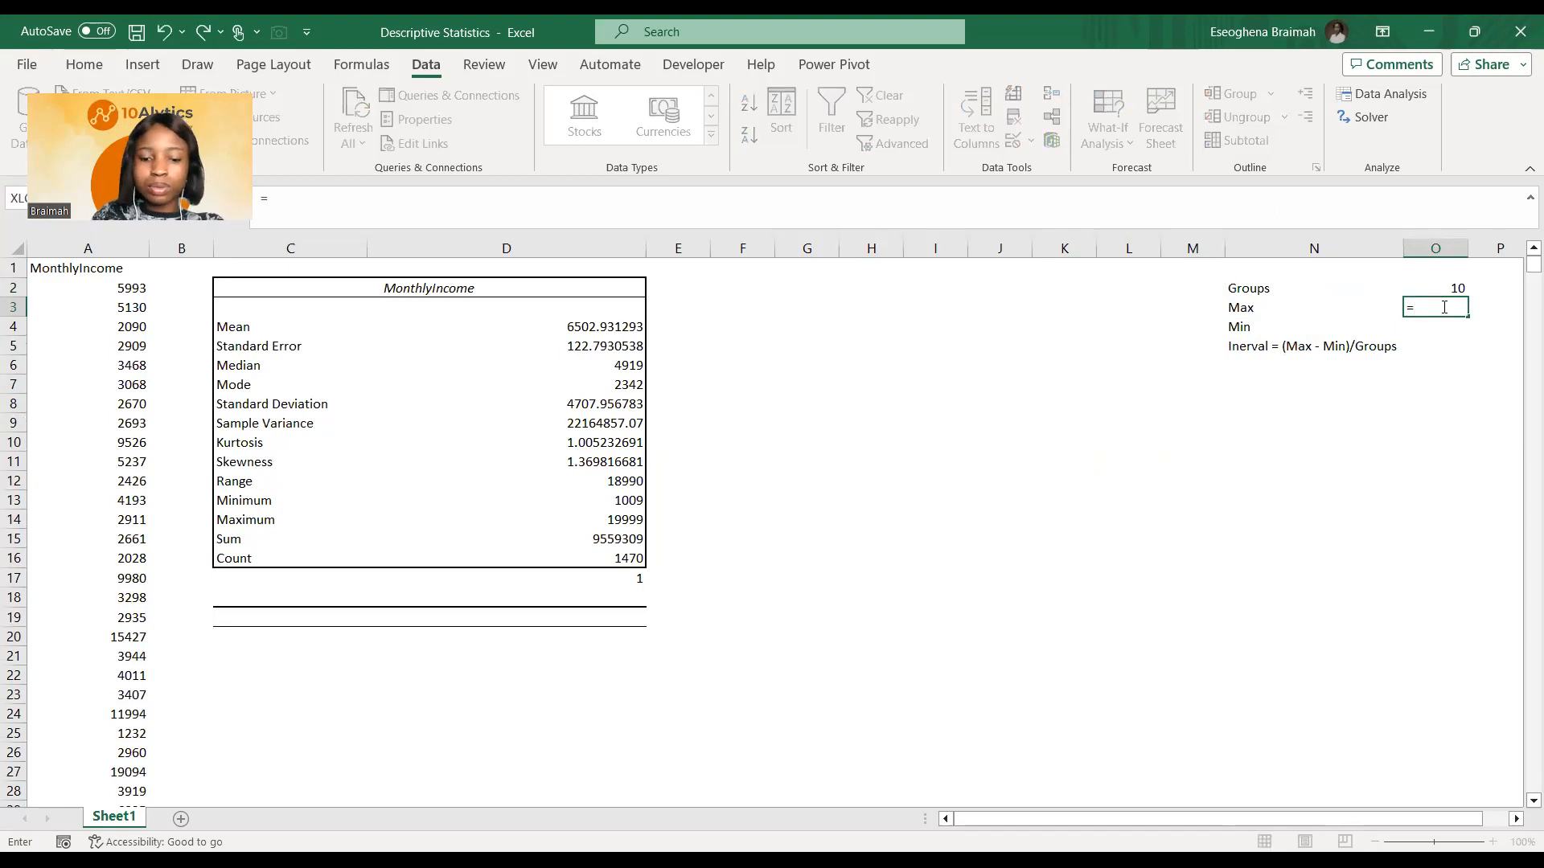
{"action": "type", "text": "max"}
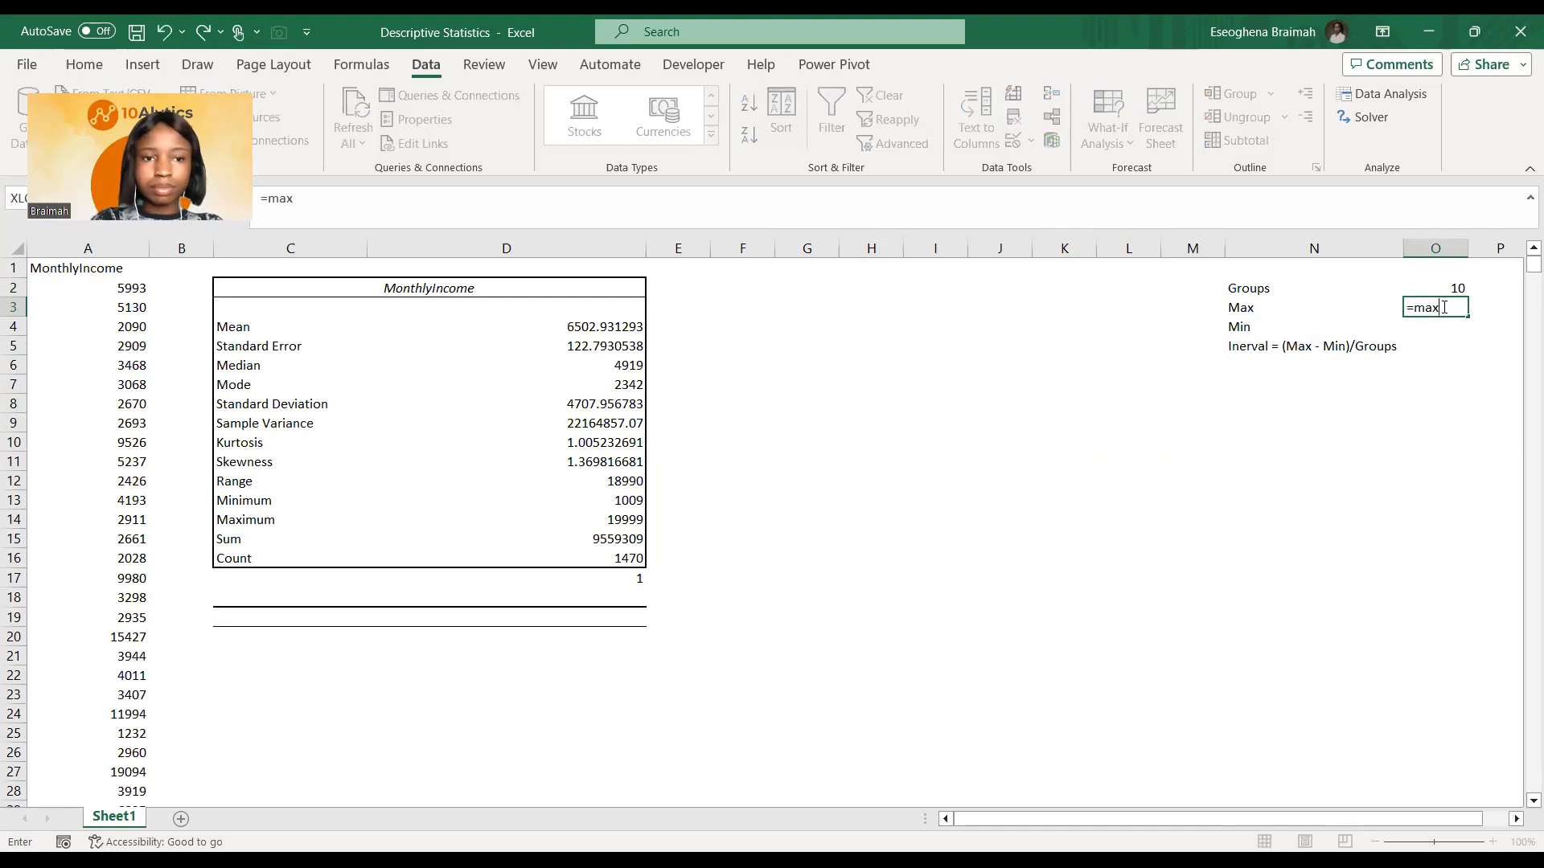
{"action": "type", "text": "("}
{"action": "left_click", "coordinate": [114, 286]}
{"action": "key", "text": "ctrl+shift+Down"}
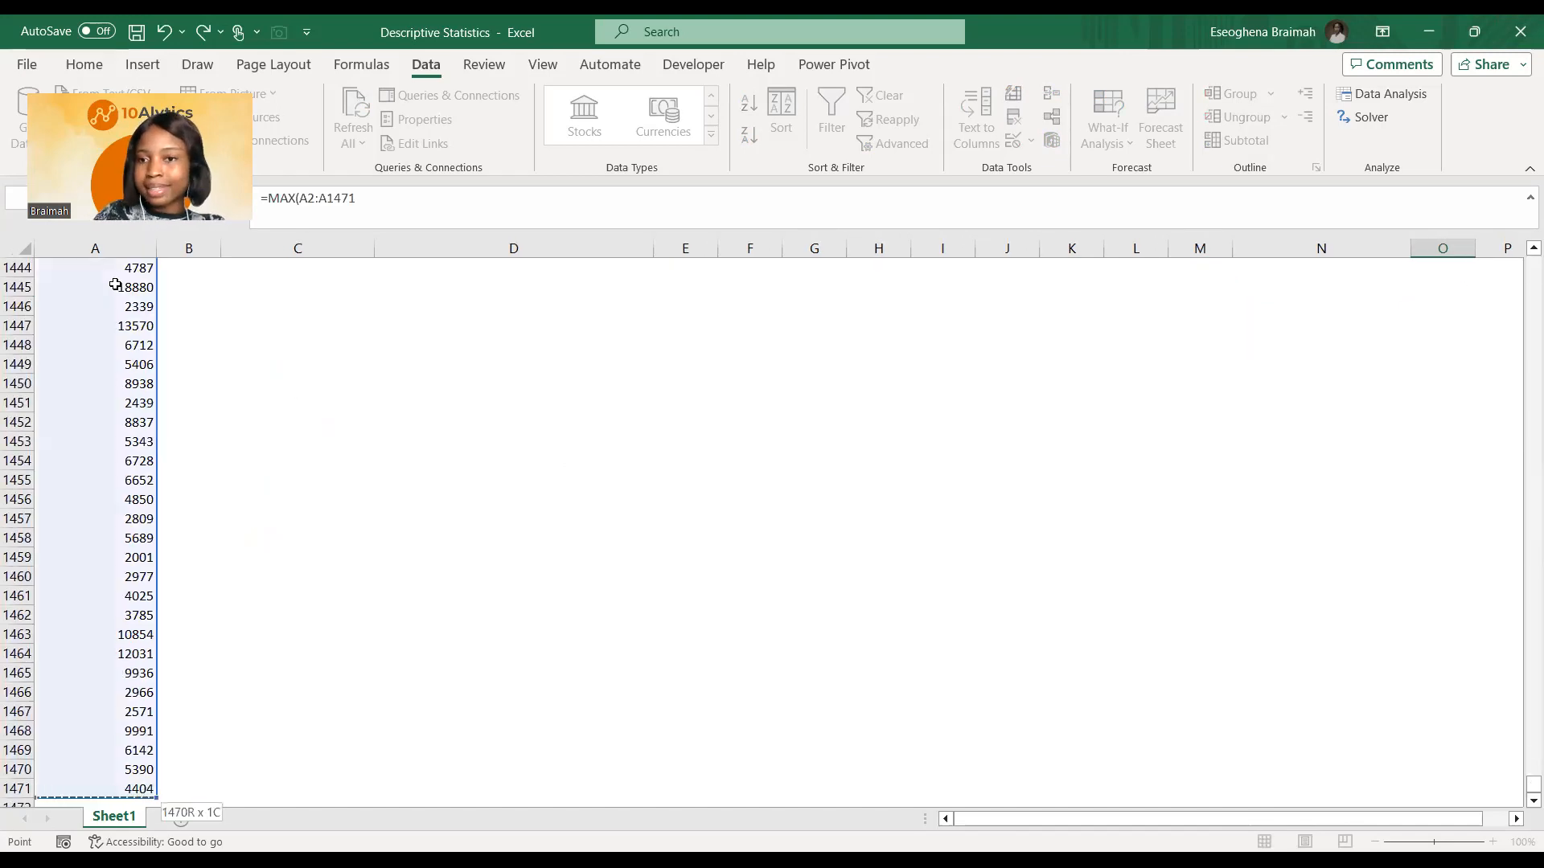
{"action": "key", "text": "Return"}
{"action": "scroll", "coordinate": [321, 282], "scroll_direction": "up", "scroll_amount": 1}
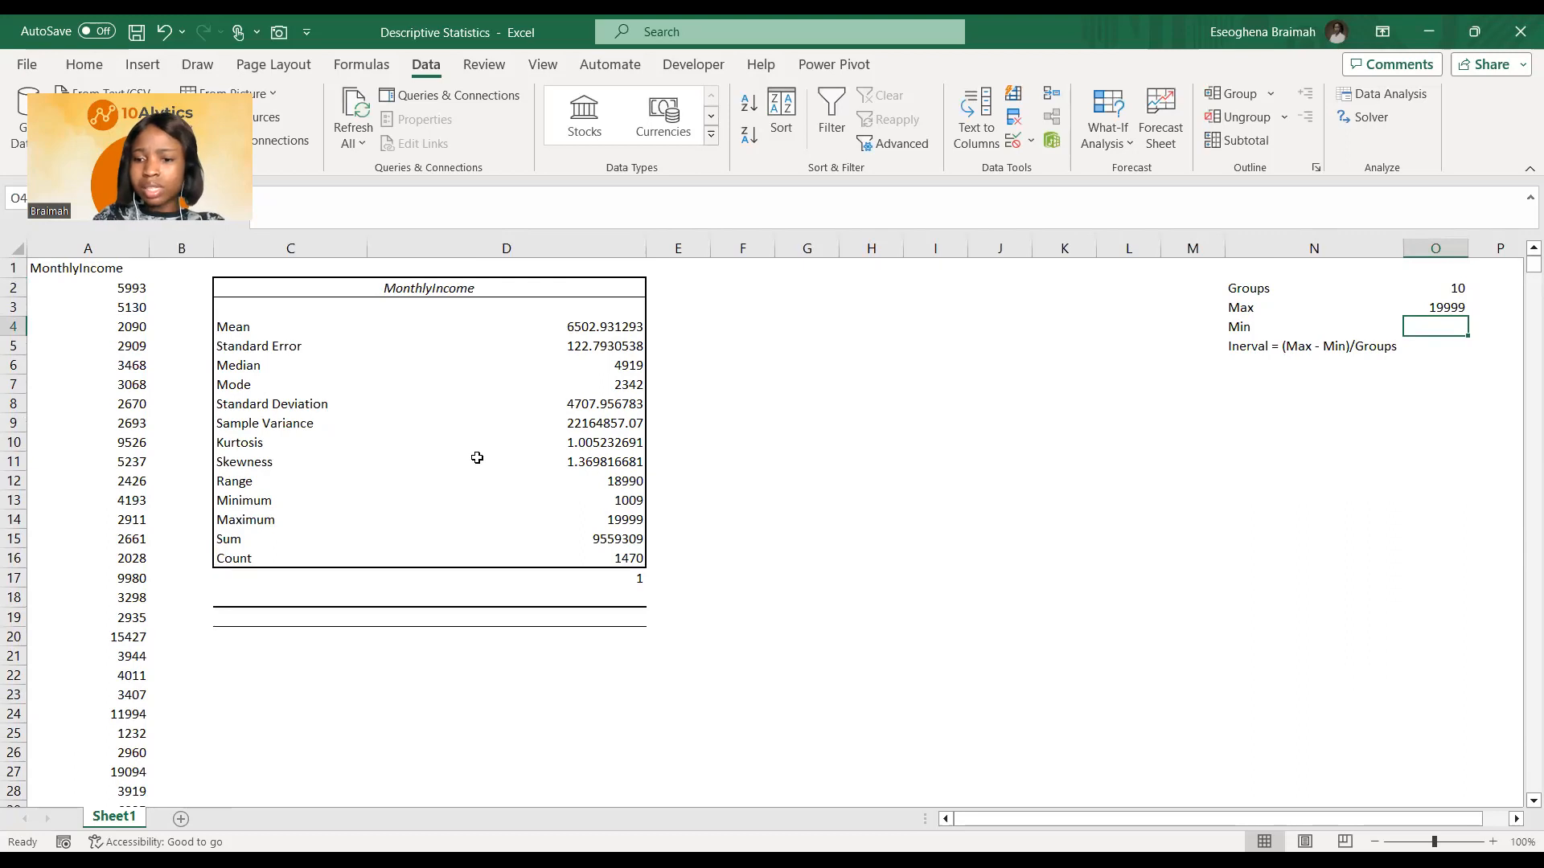
Step: Calculate the minimum monthly income in O4 with the MIN function over A2:A1471
{"action": "type", "text": "="}
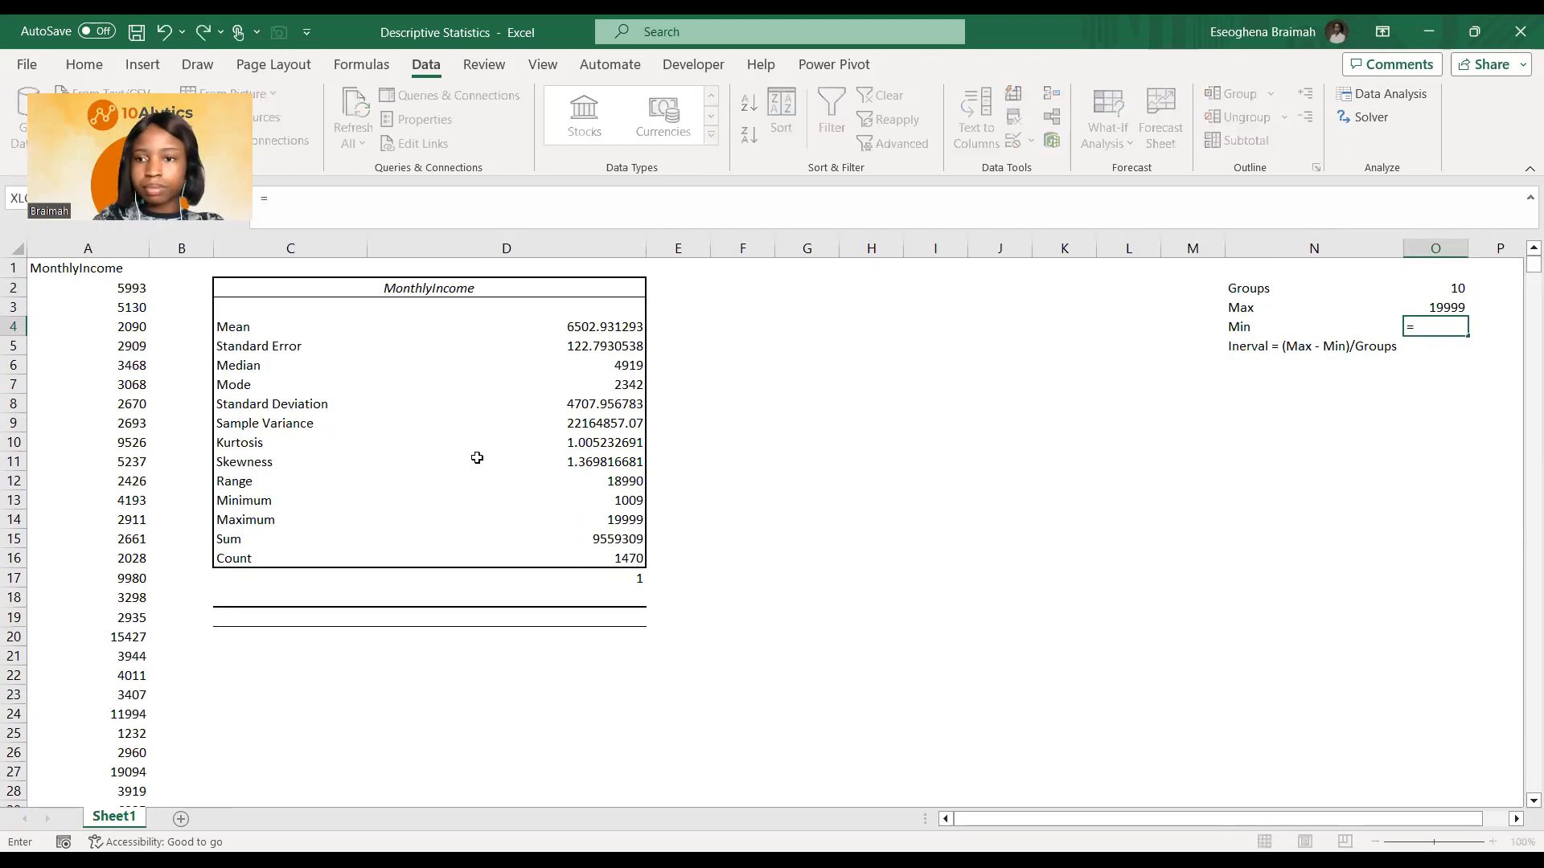
{"action": "type", "text": "MIN("}
{"action": "left_click", "coordinate": [130, 291]}
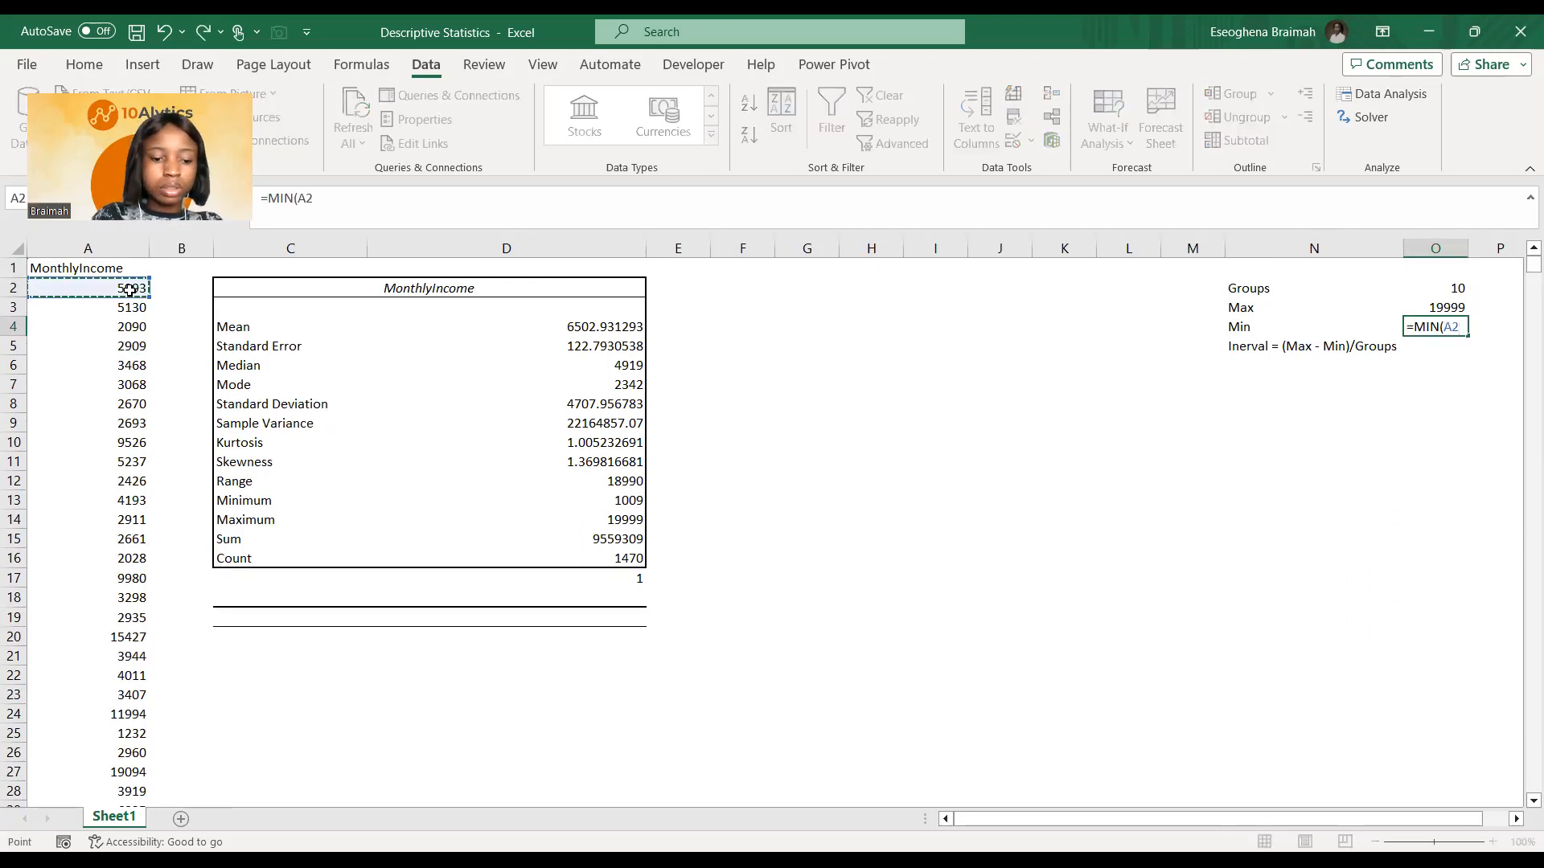
{"action": "key", "text": "ctrl+shift+Down"}
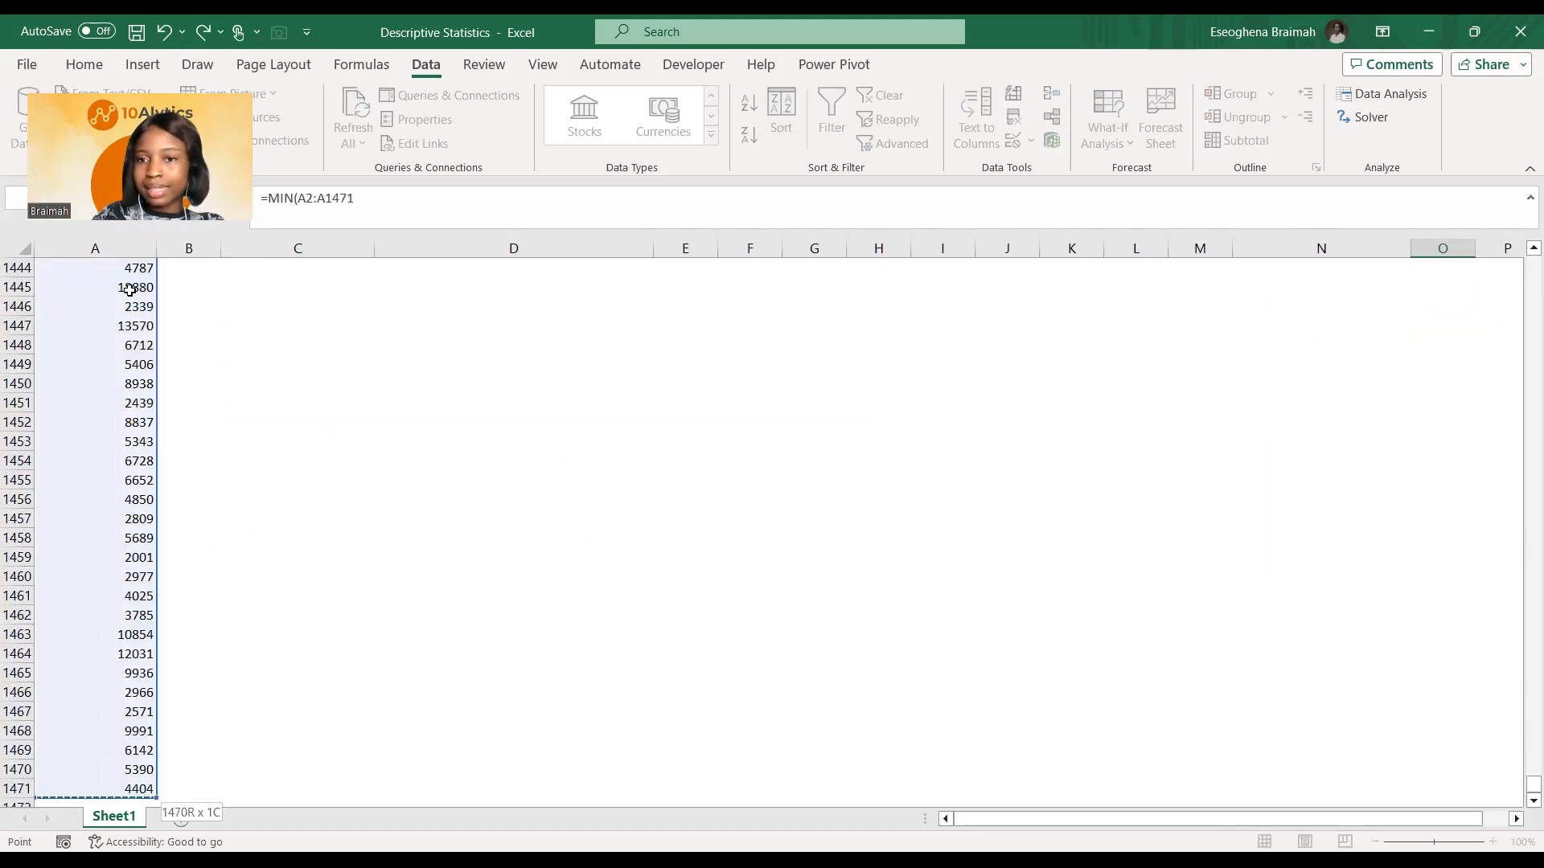
{"action": "key", "text": "Return"}
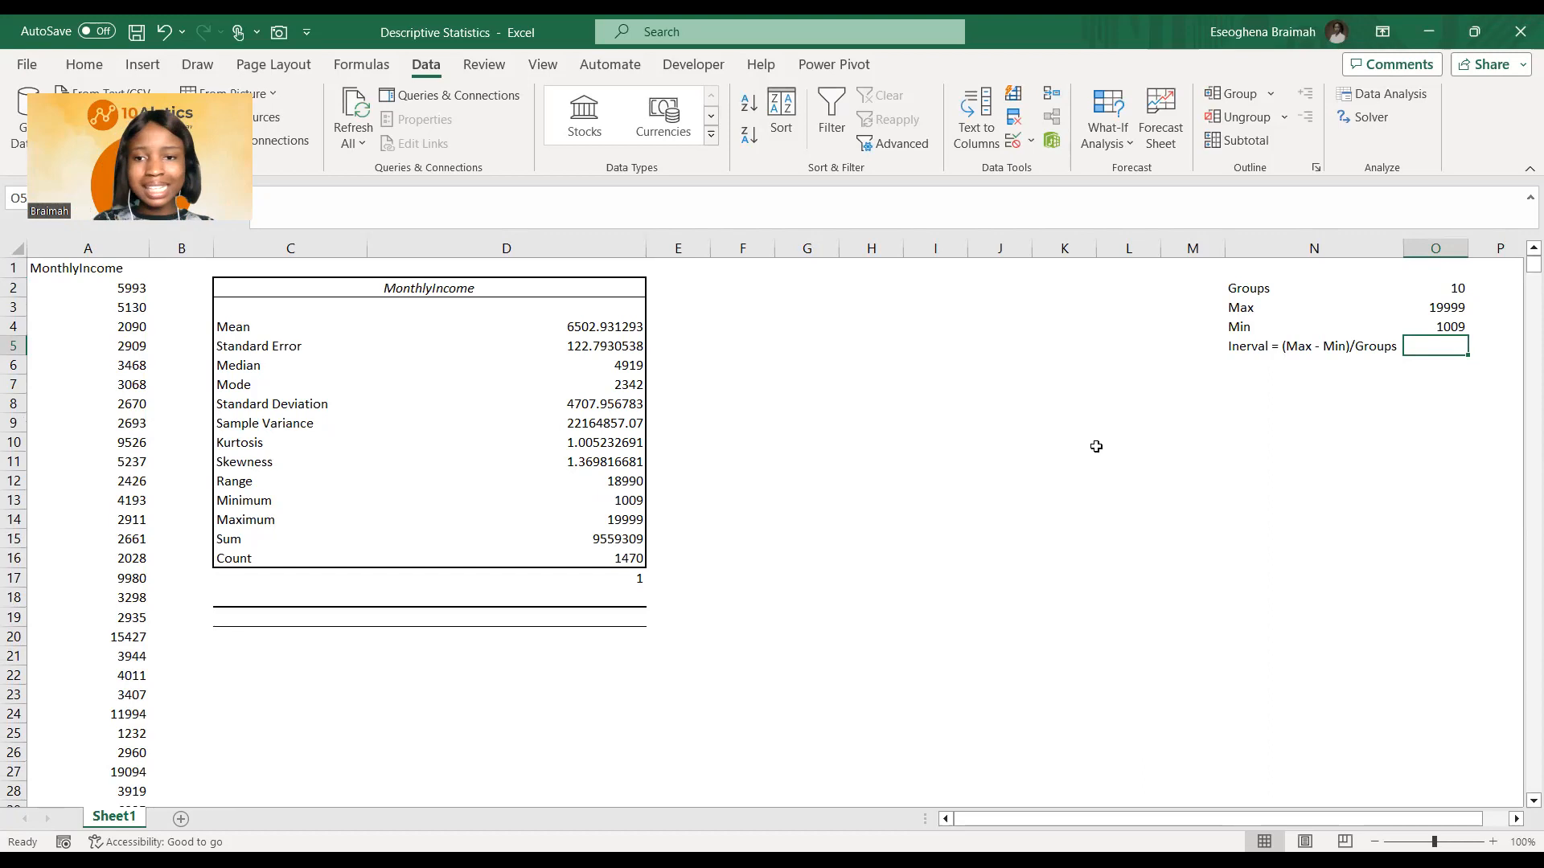
Step: Enter the headers Lower Bound in H6 and Upper Bound in I6, and widen columns H and I to fit them
{"action": "left_click", "coordinate": [880, 372]}
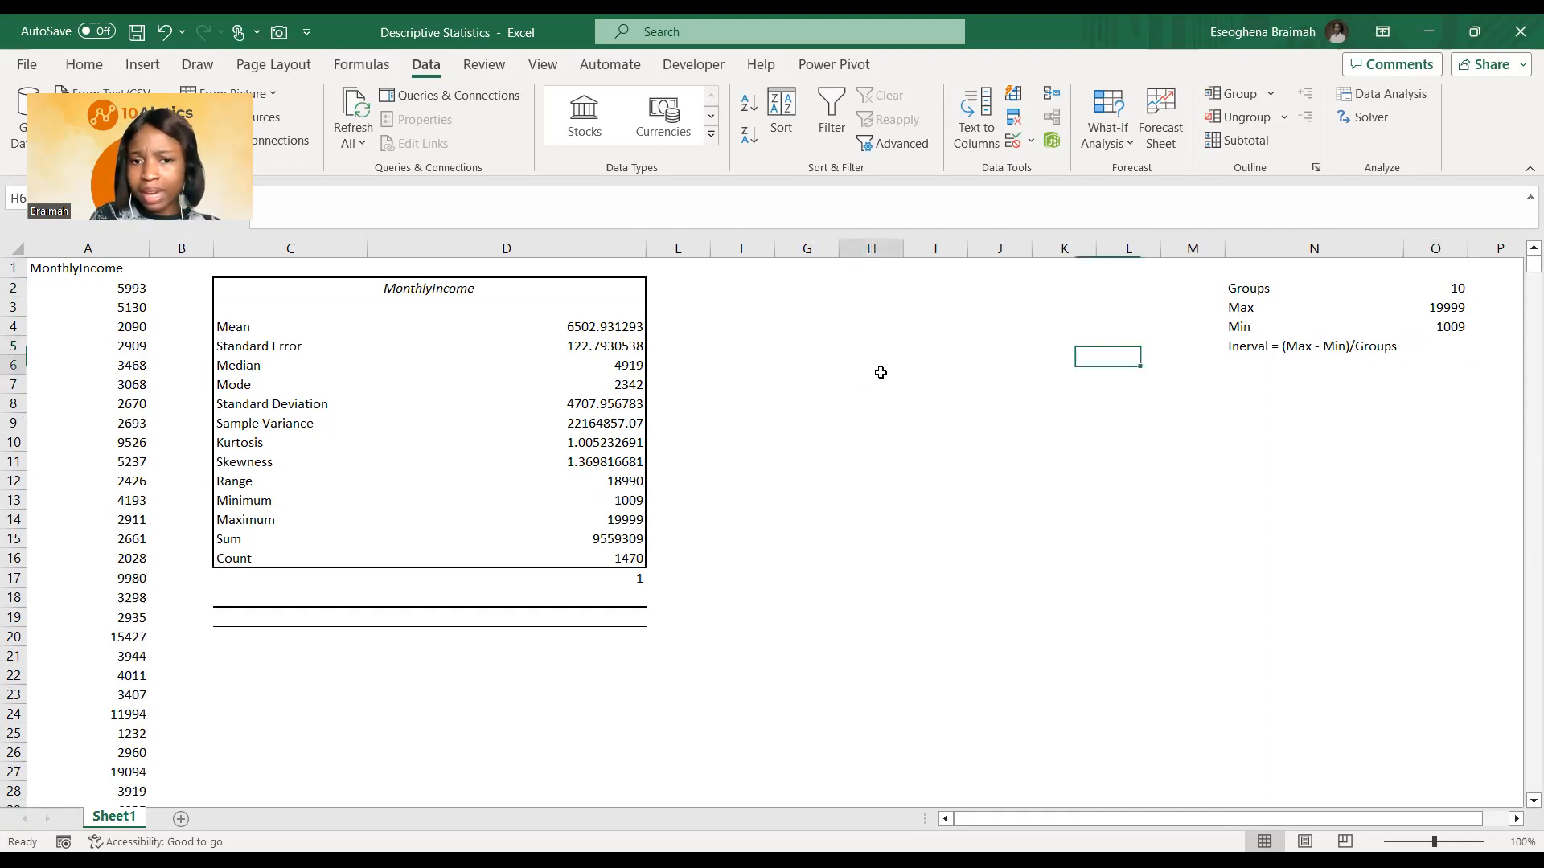
{"action": "type", "text": "Lo"}
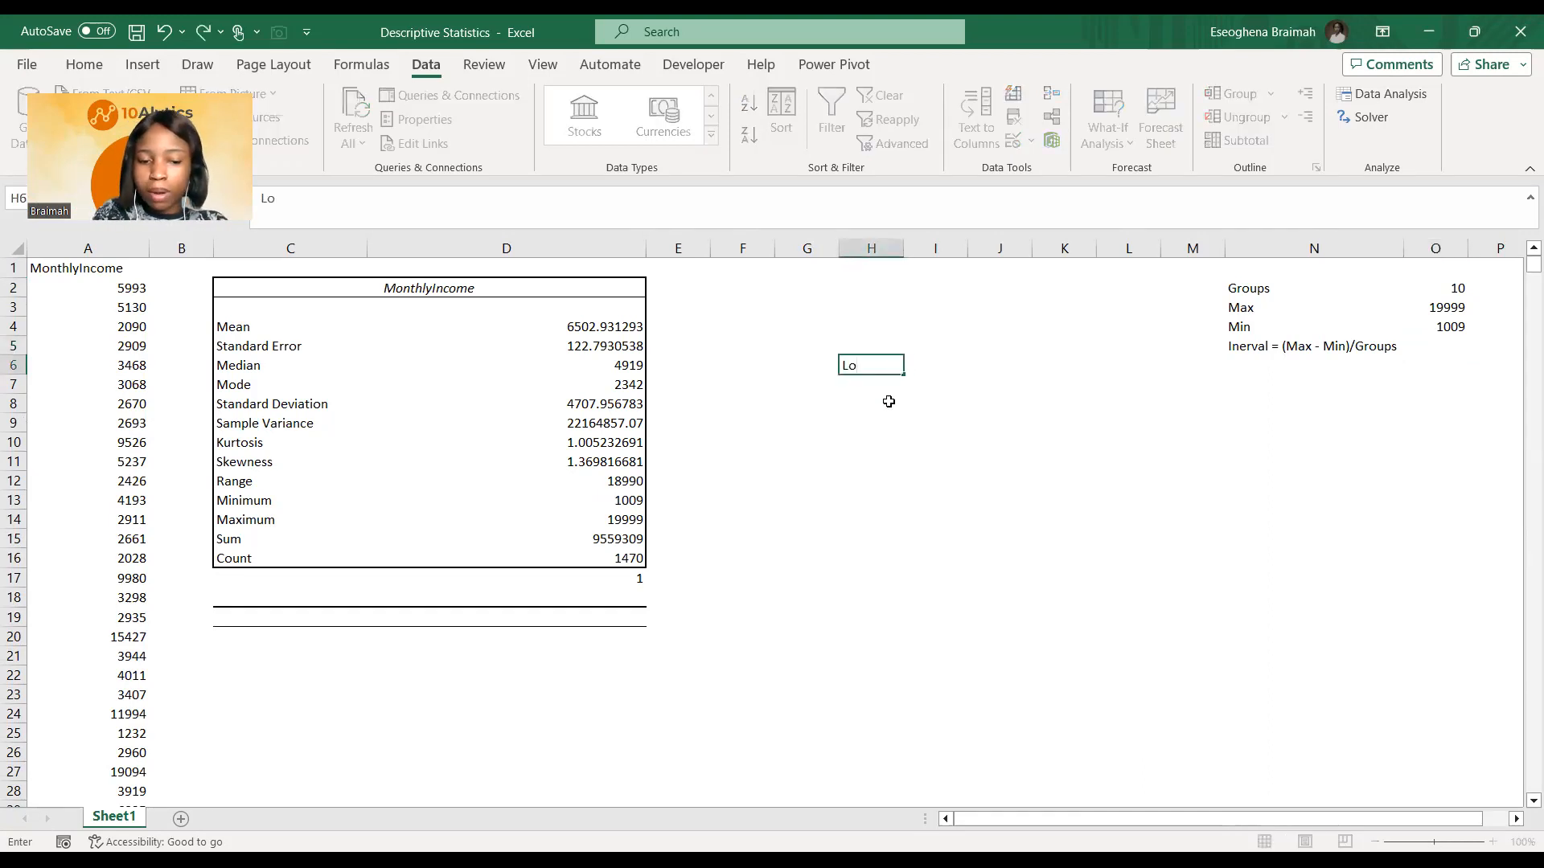
{"action": "type", "text": "wer Bo"}
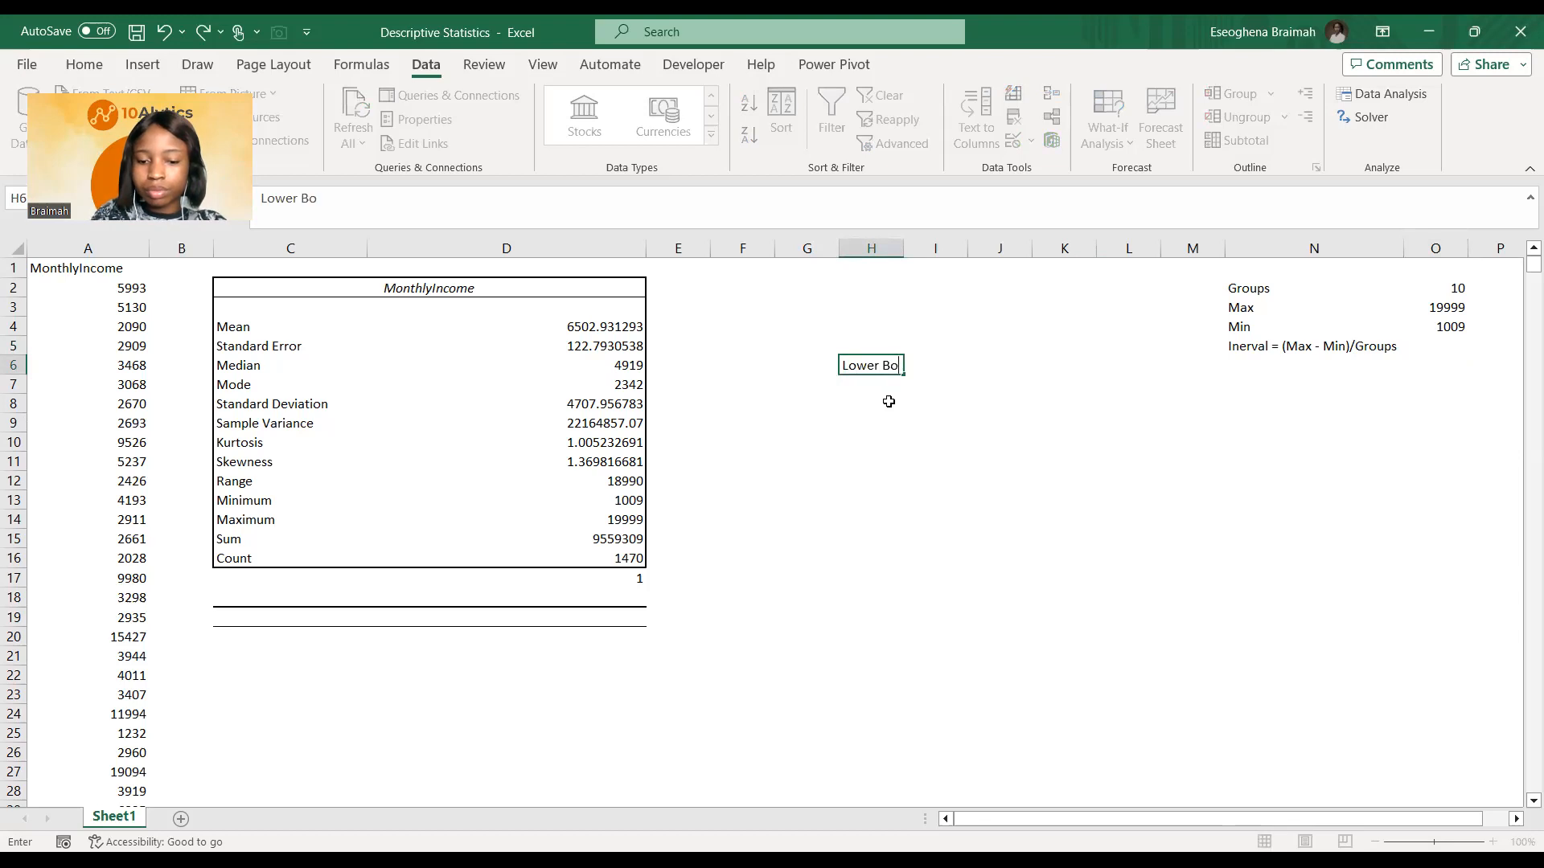
{"action": "type", "text": "und"}
{"action": "key", "text": "Tab"}
{"action": "type", "text": "U"}
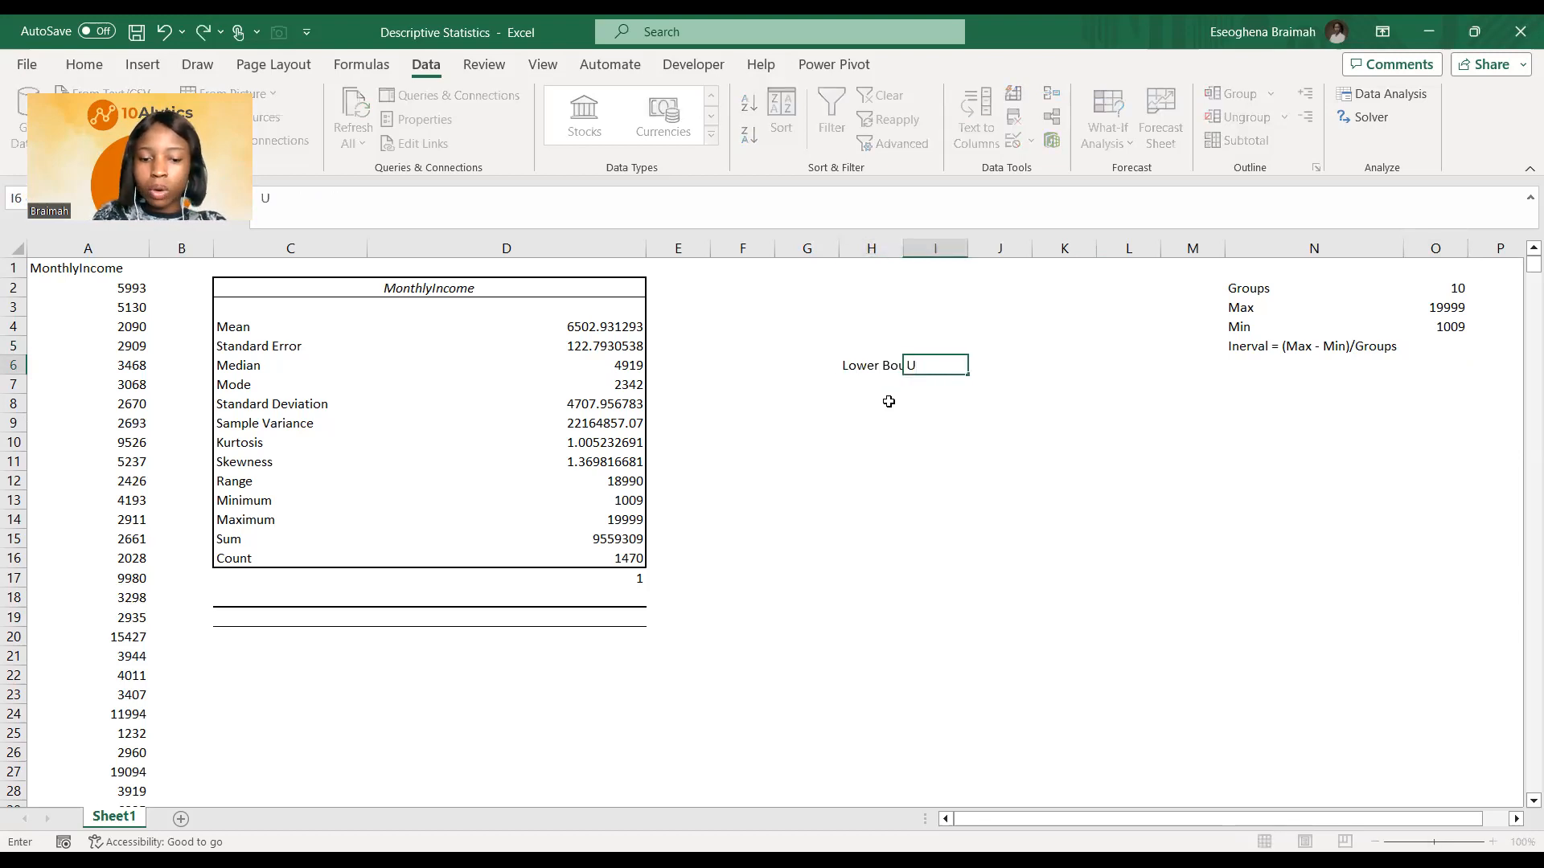
{"action": "type", "text": "pper Bo"}
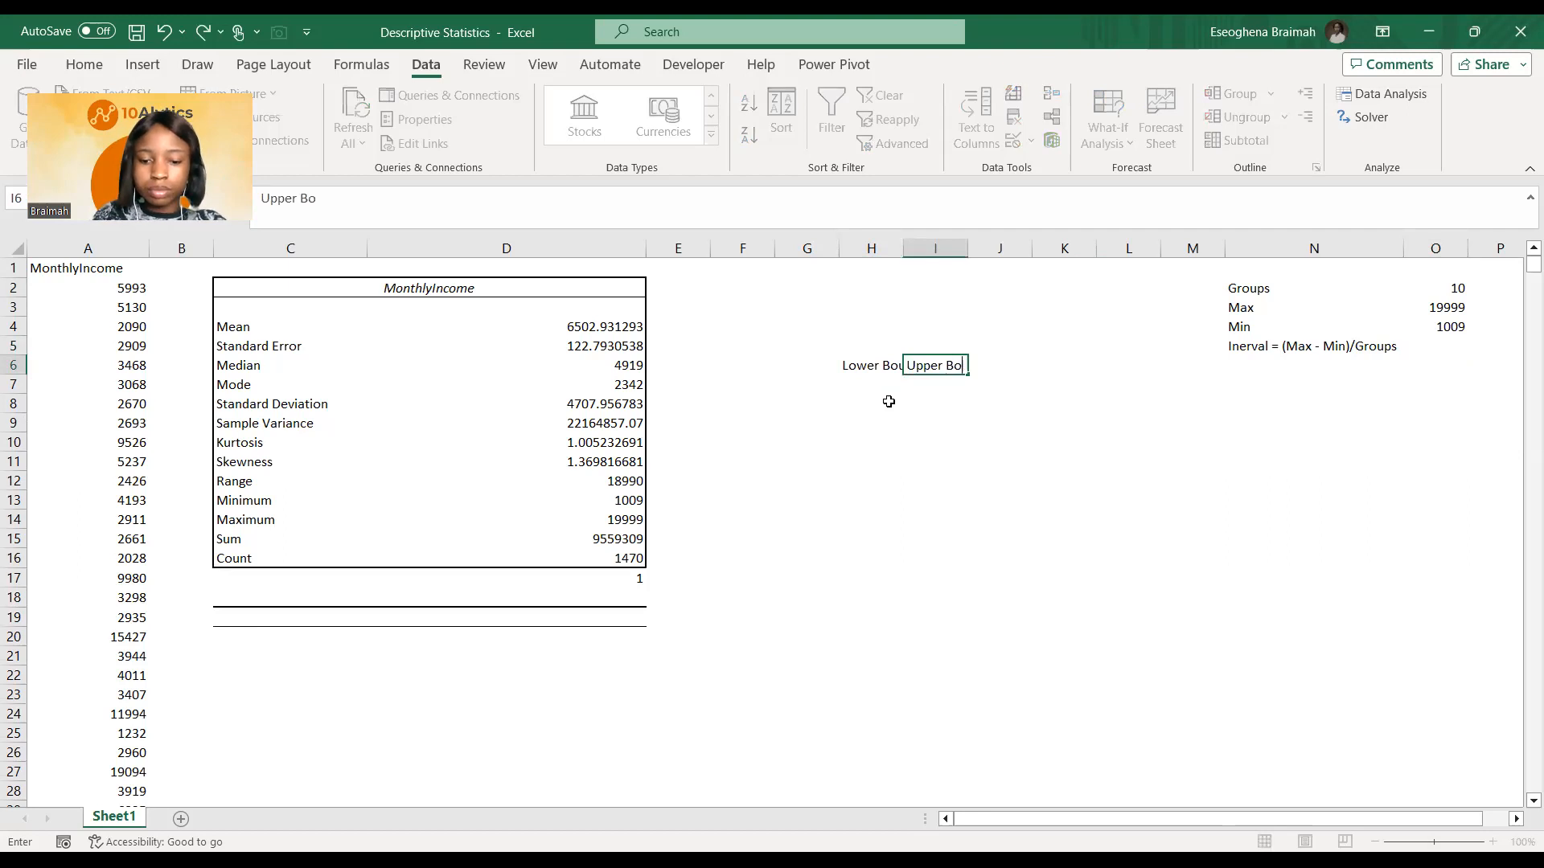
{"action": "type", "text": "und"}
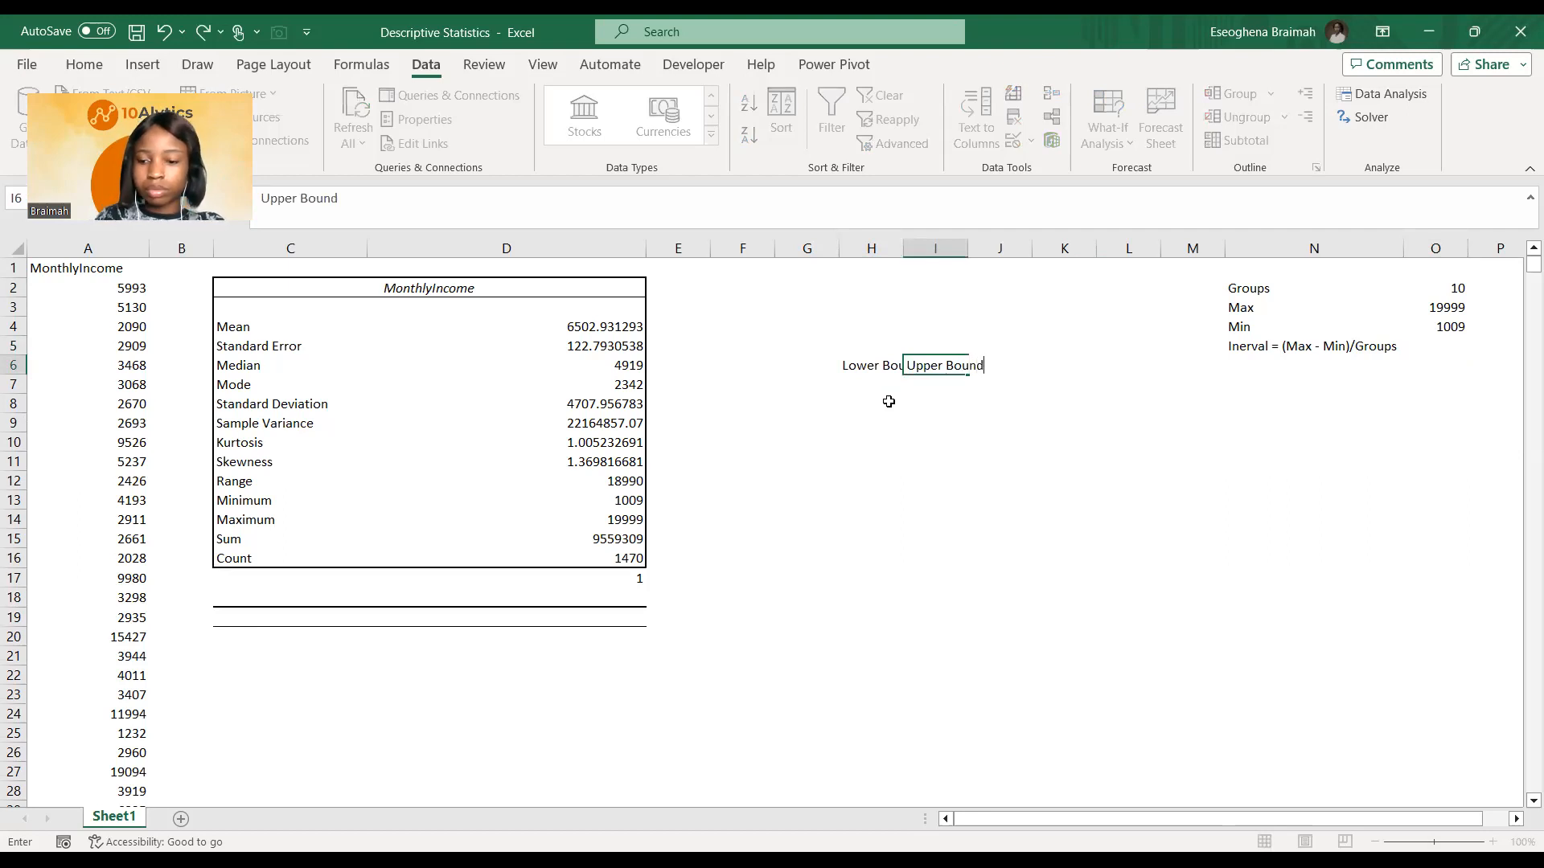
{"action": "left_click", "coordinate": [885, 384]}
{"action": "left_click_drag", "start_coordinate": [969, 250], "coordinate": [1039, 250]}
{"action": "left_click_drag", "start_coordinate": [903, 250], "coordinate": [954, 338]}
Step: Number the groups from 1 to 10 in cells G7:G16 by extending a series started with 1 and 2
{"action": "left_click", "coordinate": [792, 384]}
{"action": "type", "text": "1"}
{"action": "key", "text": "Return"}
{"action": "type", "text": "2"}
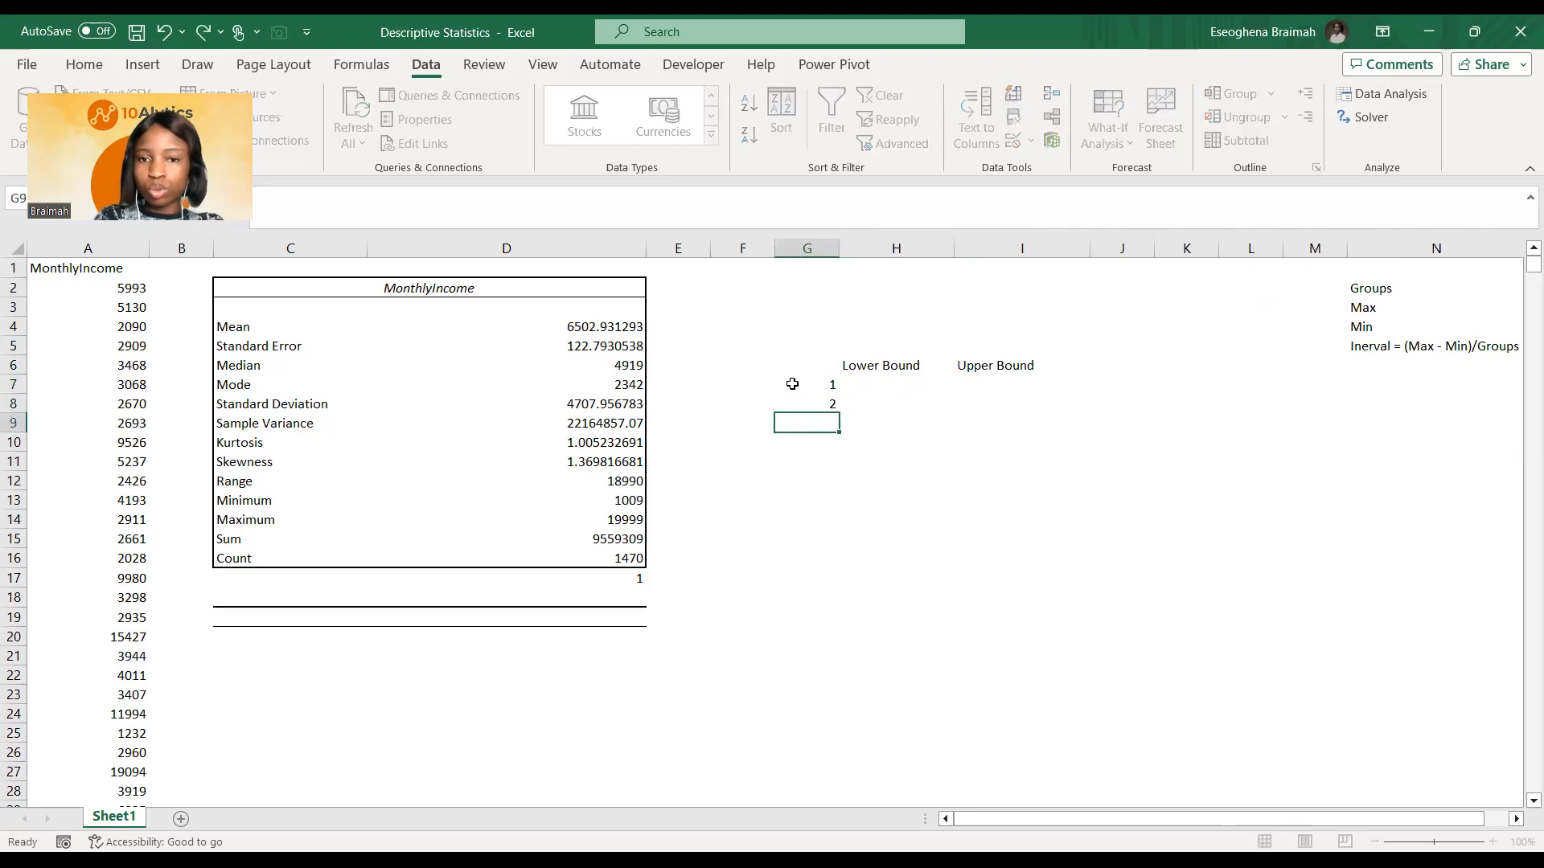
{"action": "left_click_drag", "start_coordinate": [822, 385], "coordinate": [836, 566]}
{"action": "left_click_drag", "start_coordinate": [1017, 821], "coordinate": [1278, 800]}
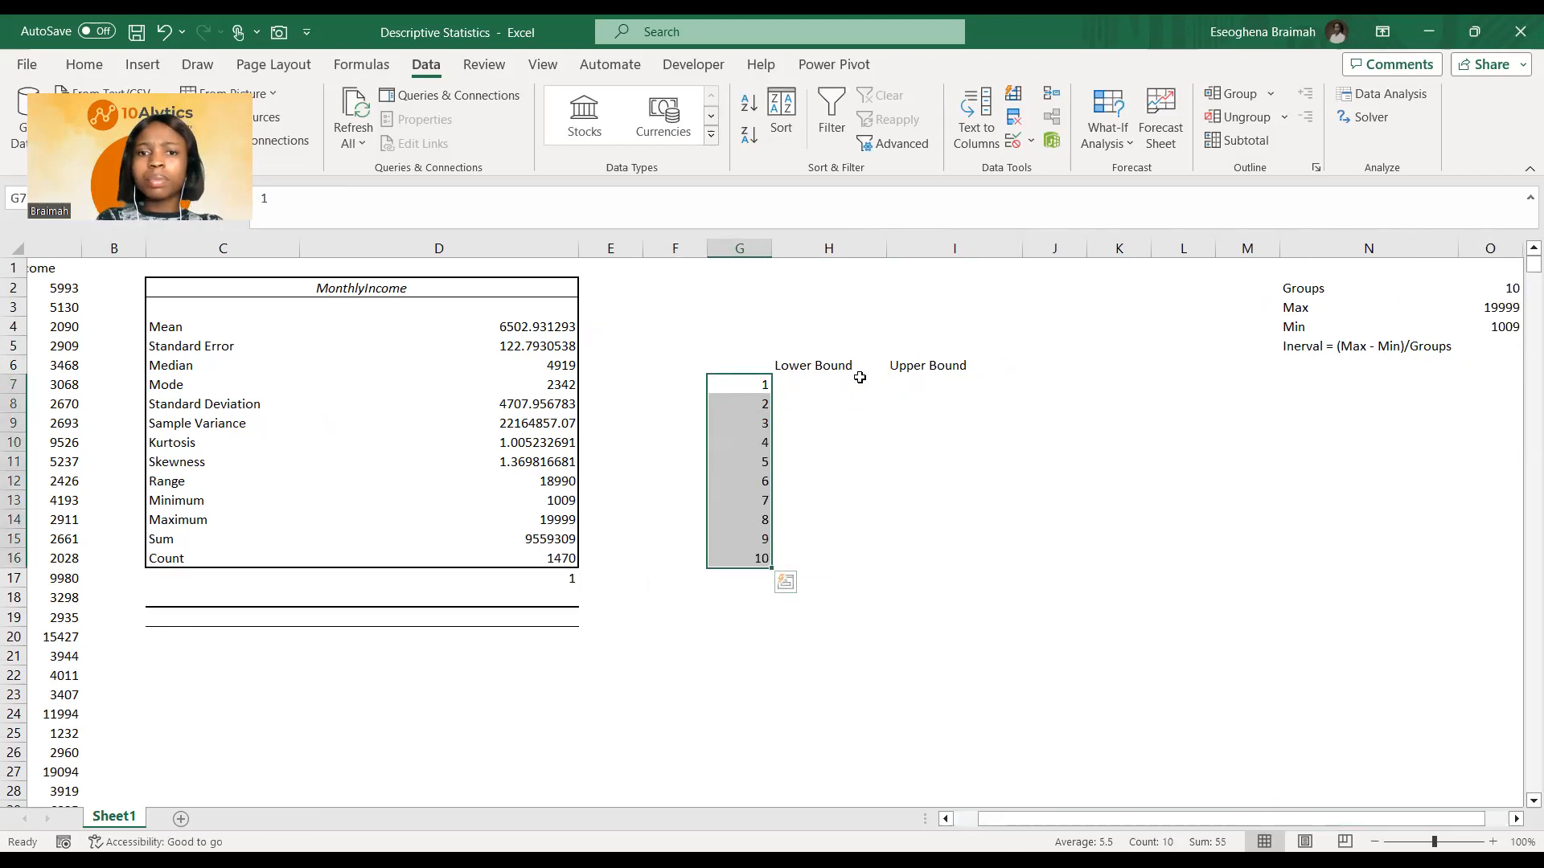
{"action": "left_click", "coordinate": [816, 392]}
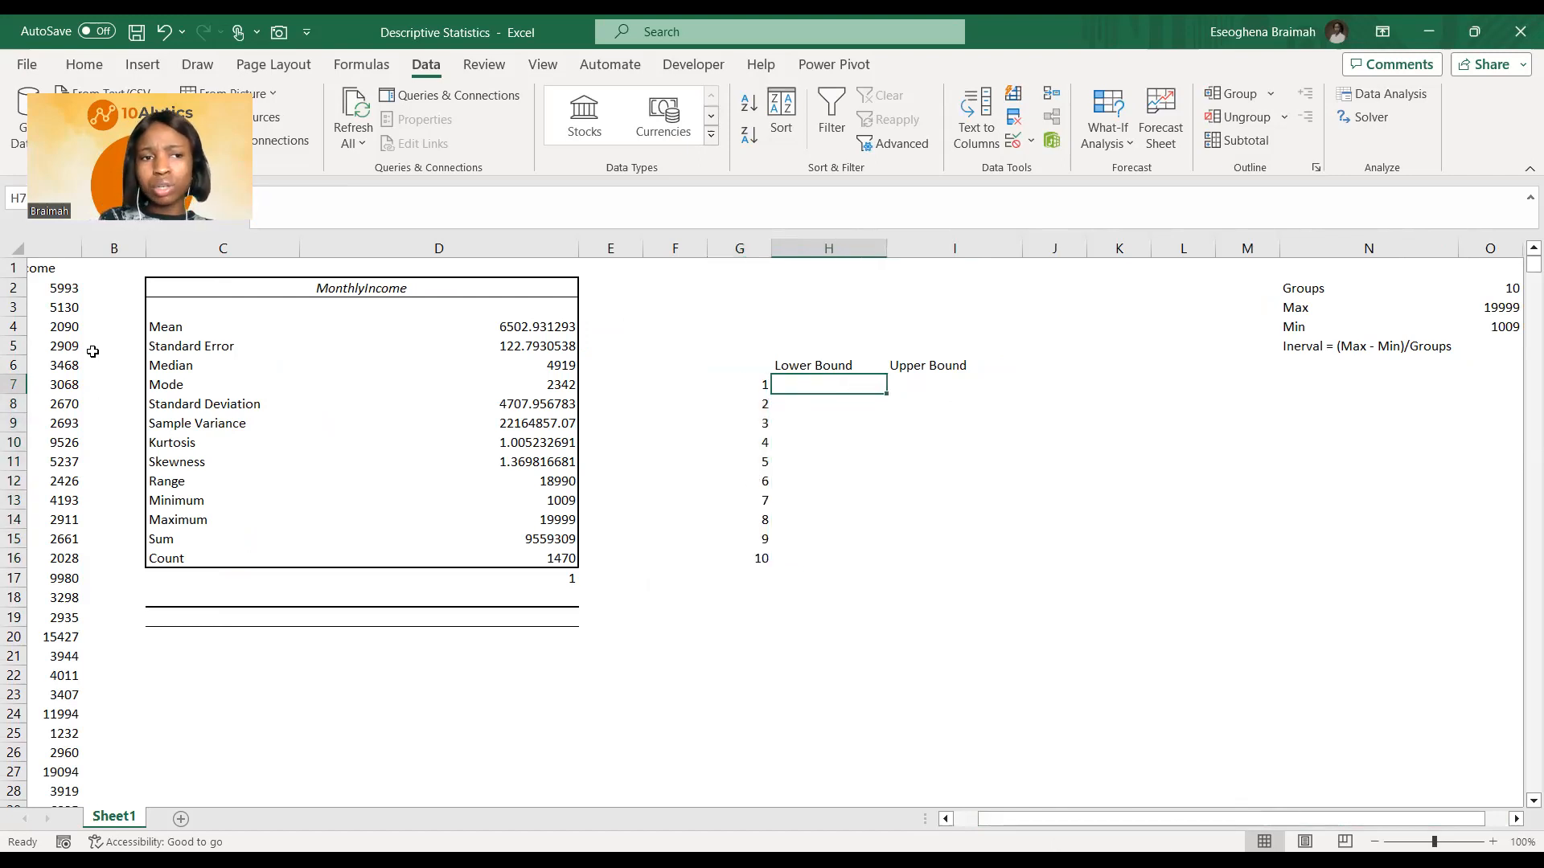
{"action": "left_click", "coordinate": [742, 387]}
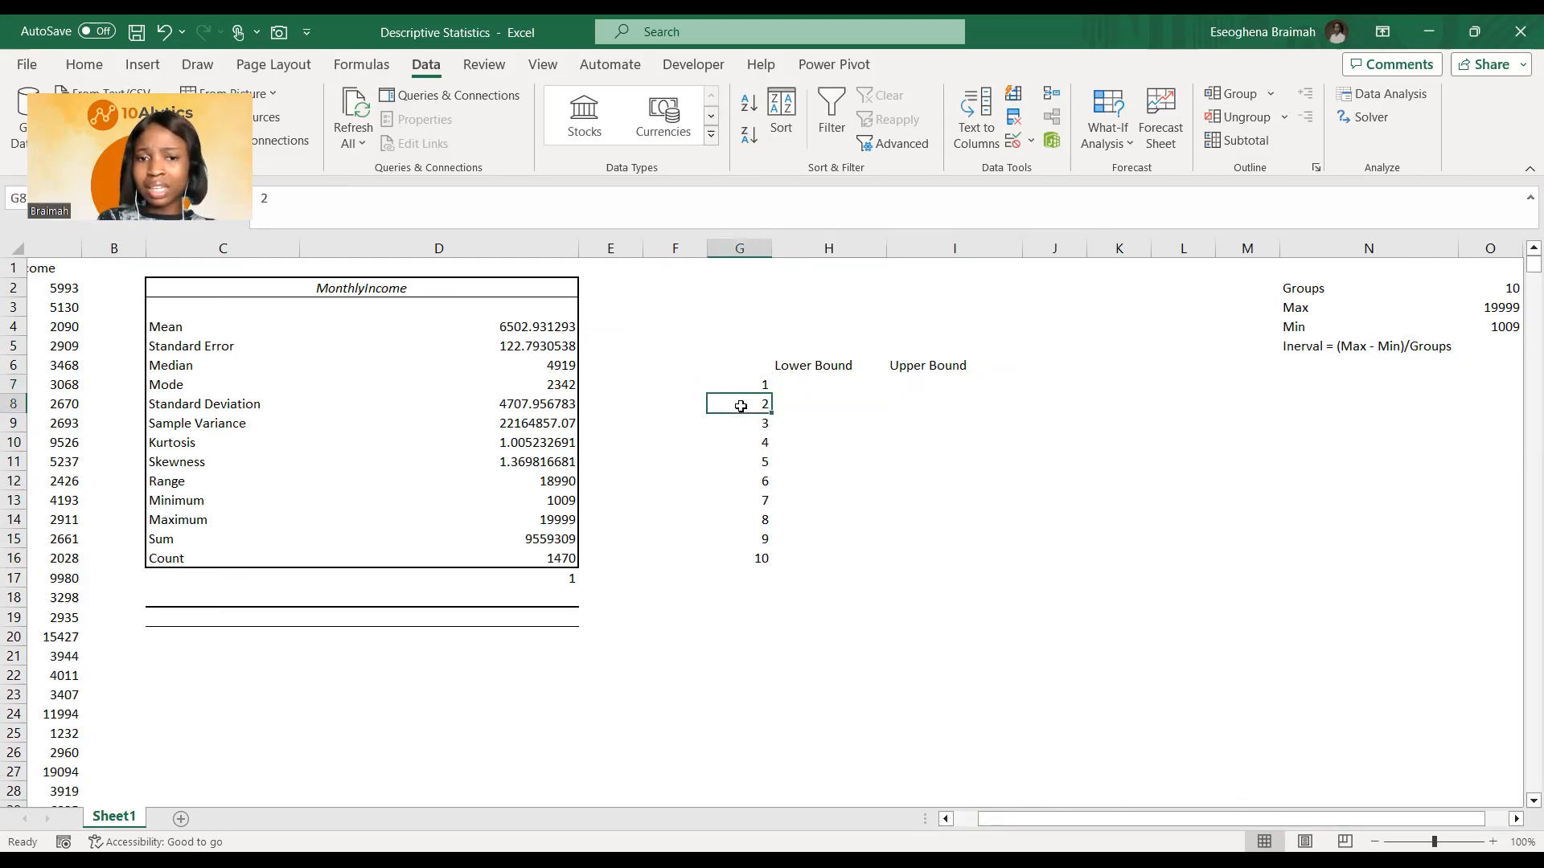
{"action": "left_click", "coordinate": [754, 426]}
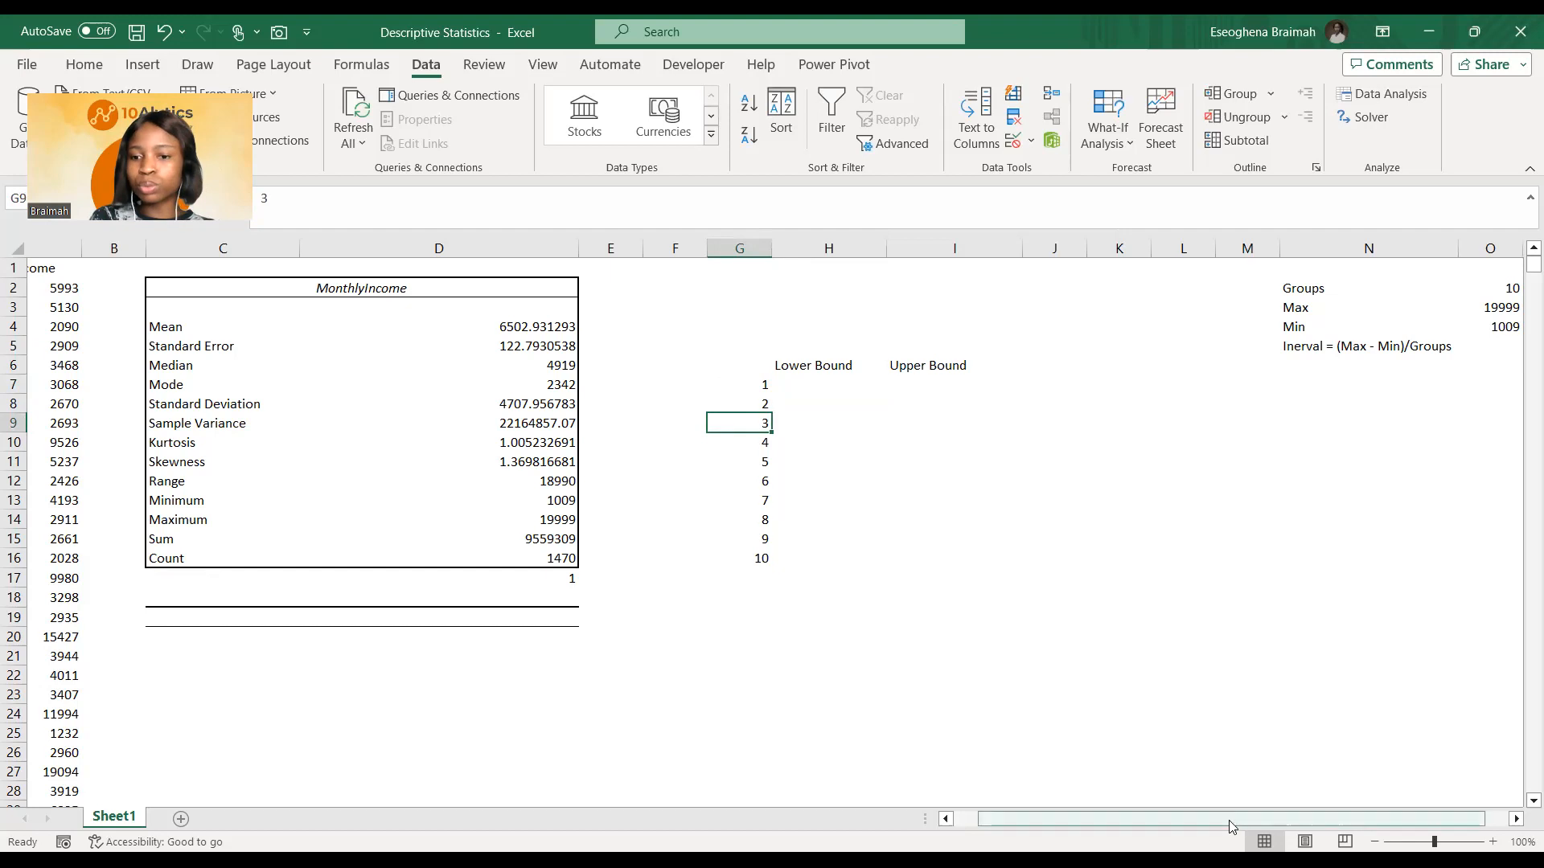
Step: Calculate the class interval in O5 with the formula =(O3-O4)/O2
{"action": "left_click_drag", "start_coordinate": [1206, 818], "coordinate": [1227, 818]}
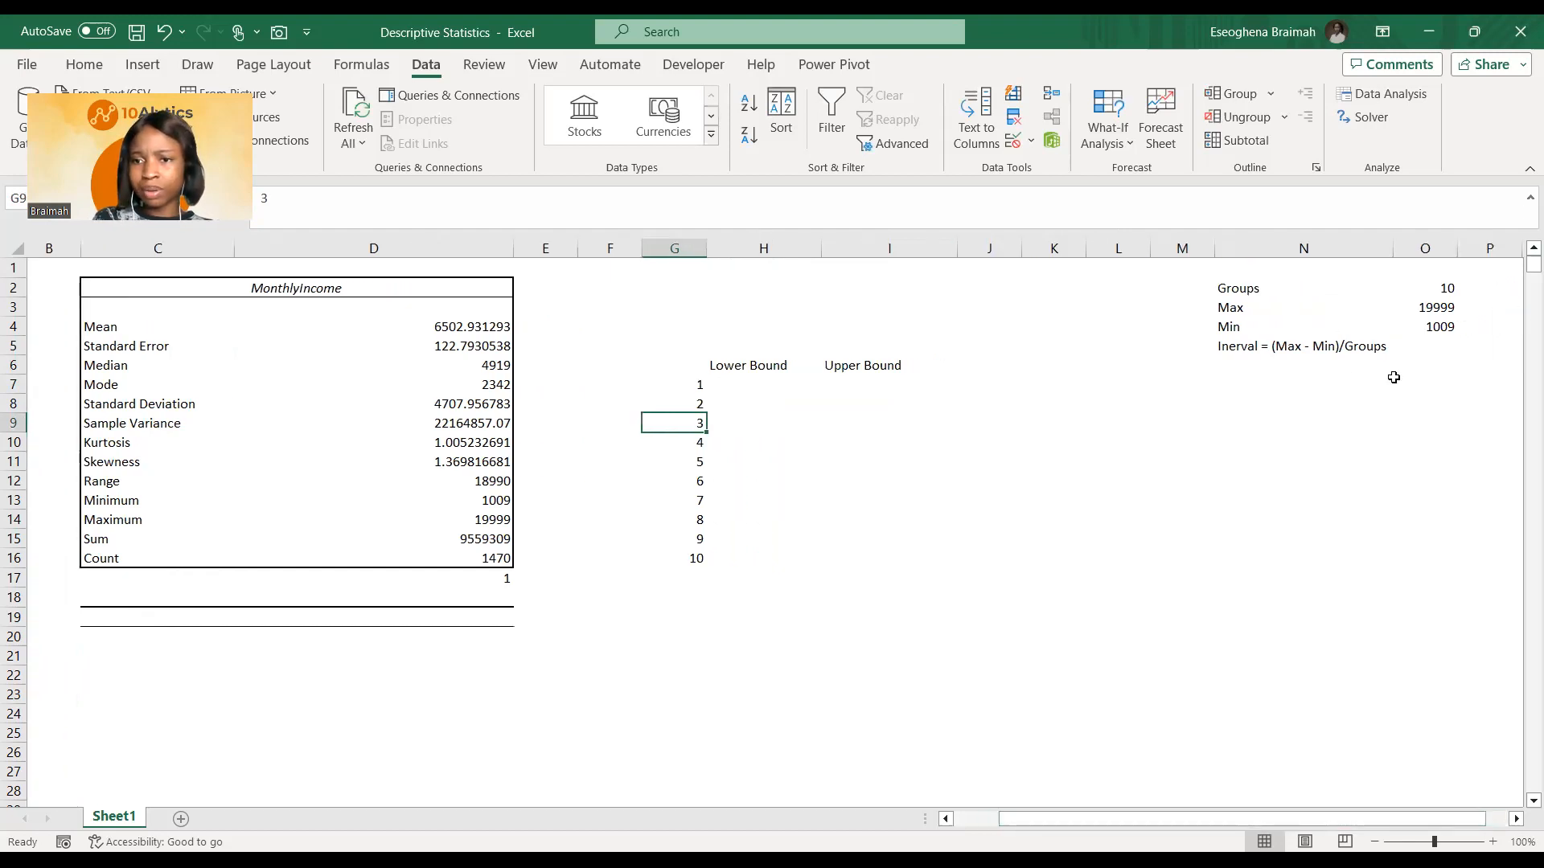
{"action": "left_click", "coordinate": [1431, 353]}
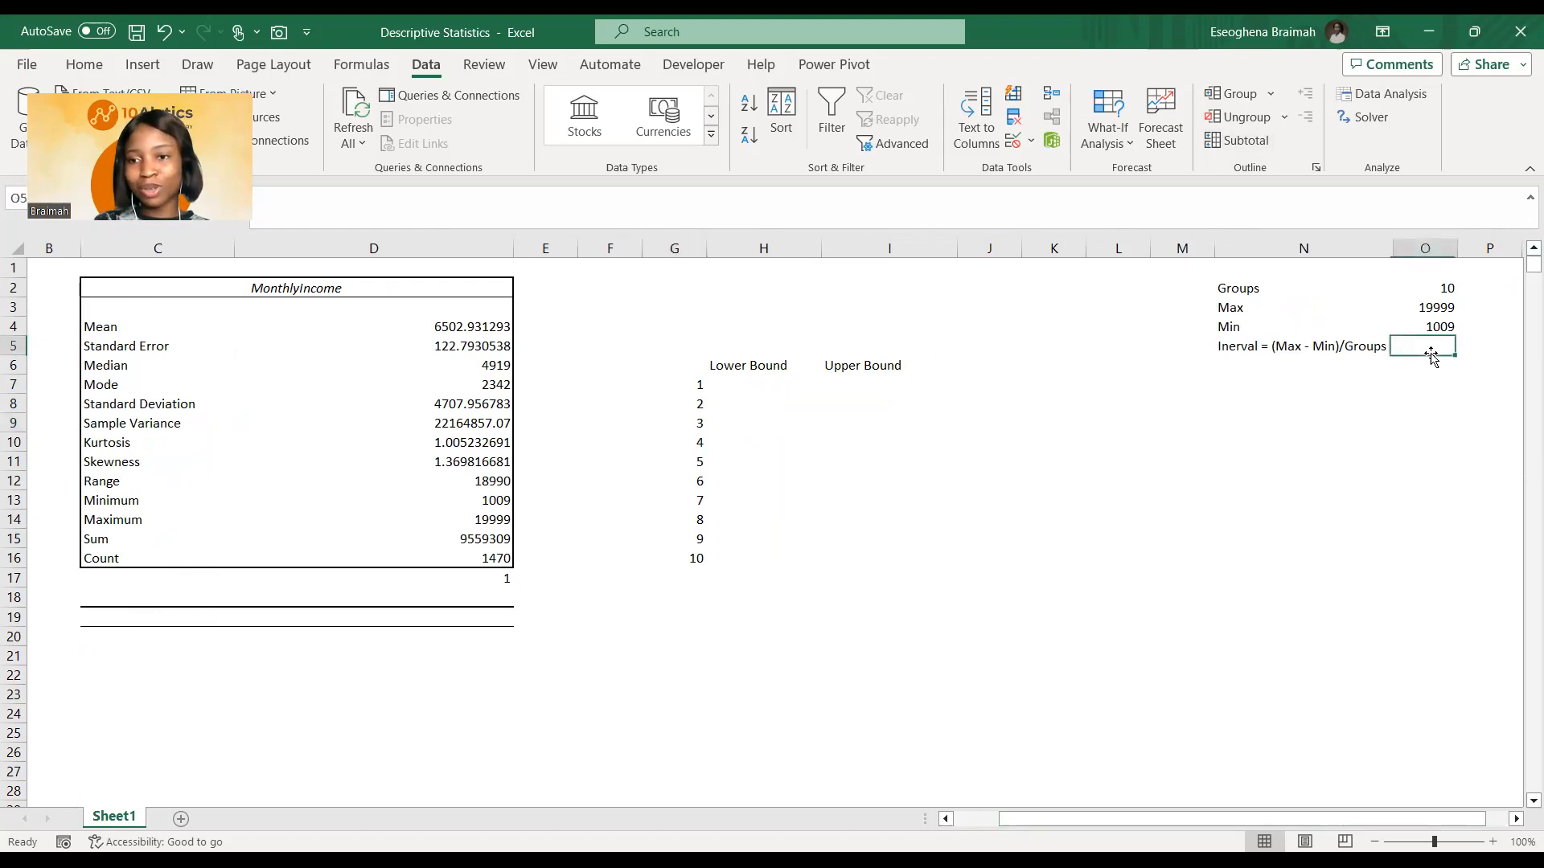
{"action": "type", "text": "="}
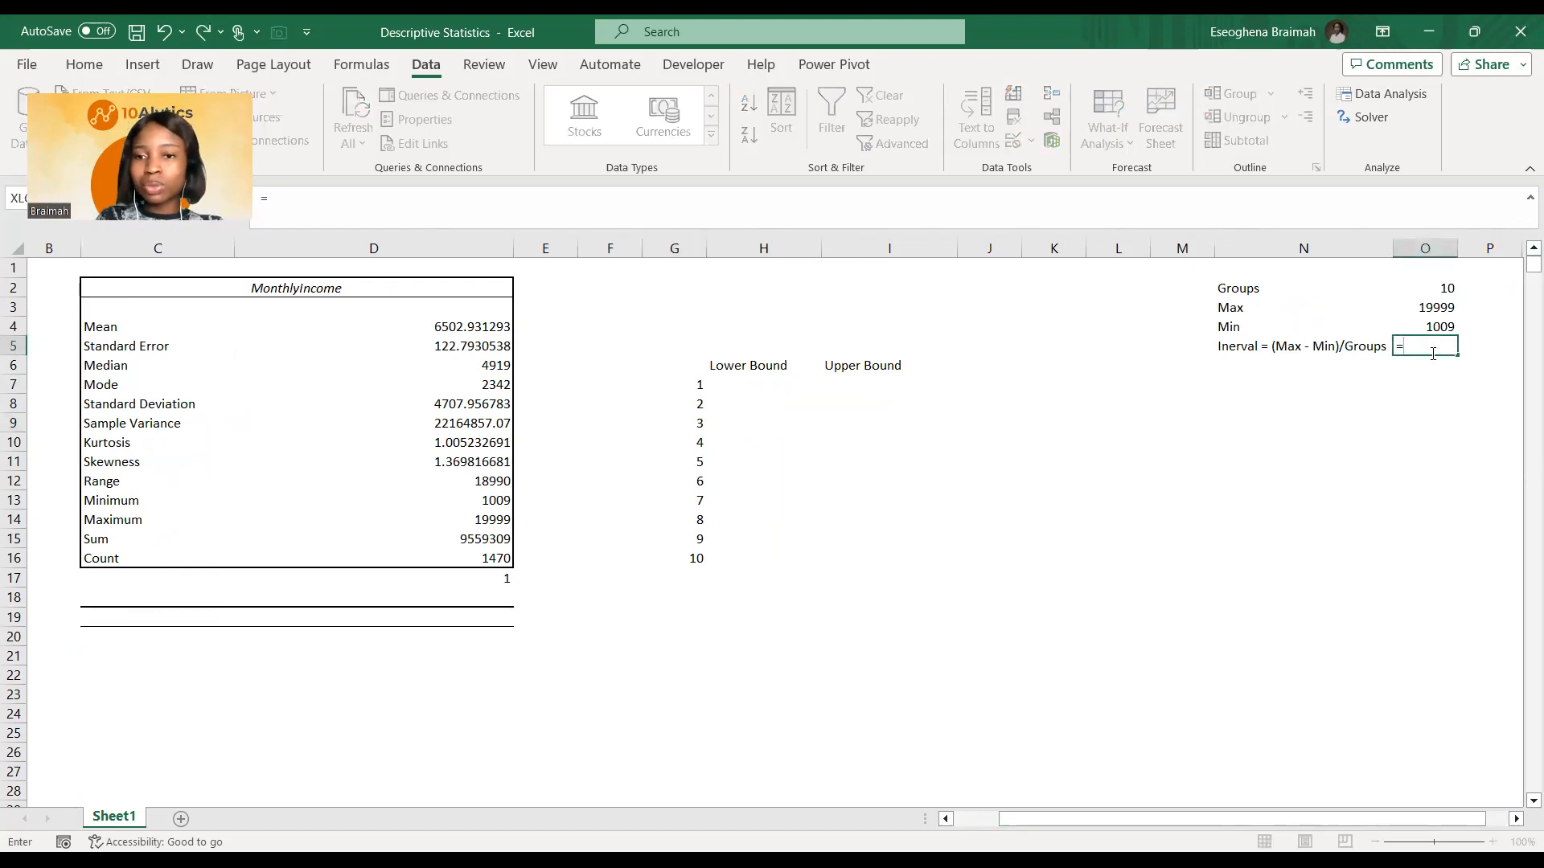
{"action": "type", "text": "("}
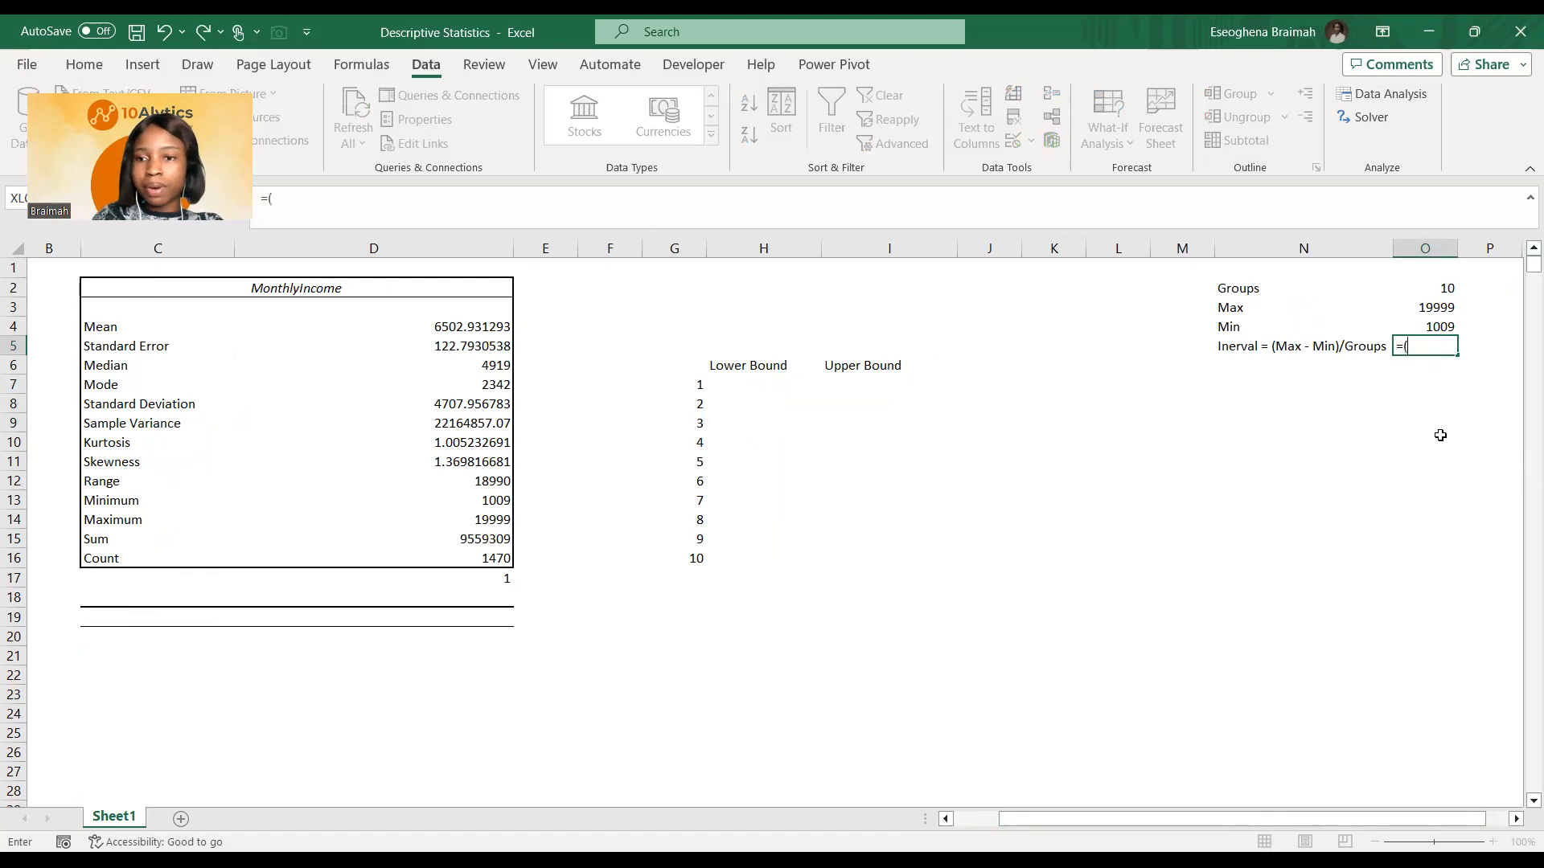
{"action": "left_click", "coordinate": [1438, 304]}
{"action": "type", "text": "-"}
{"action": "left_click", "coordinate": [1425, 329]}
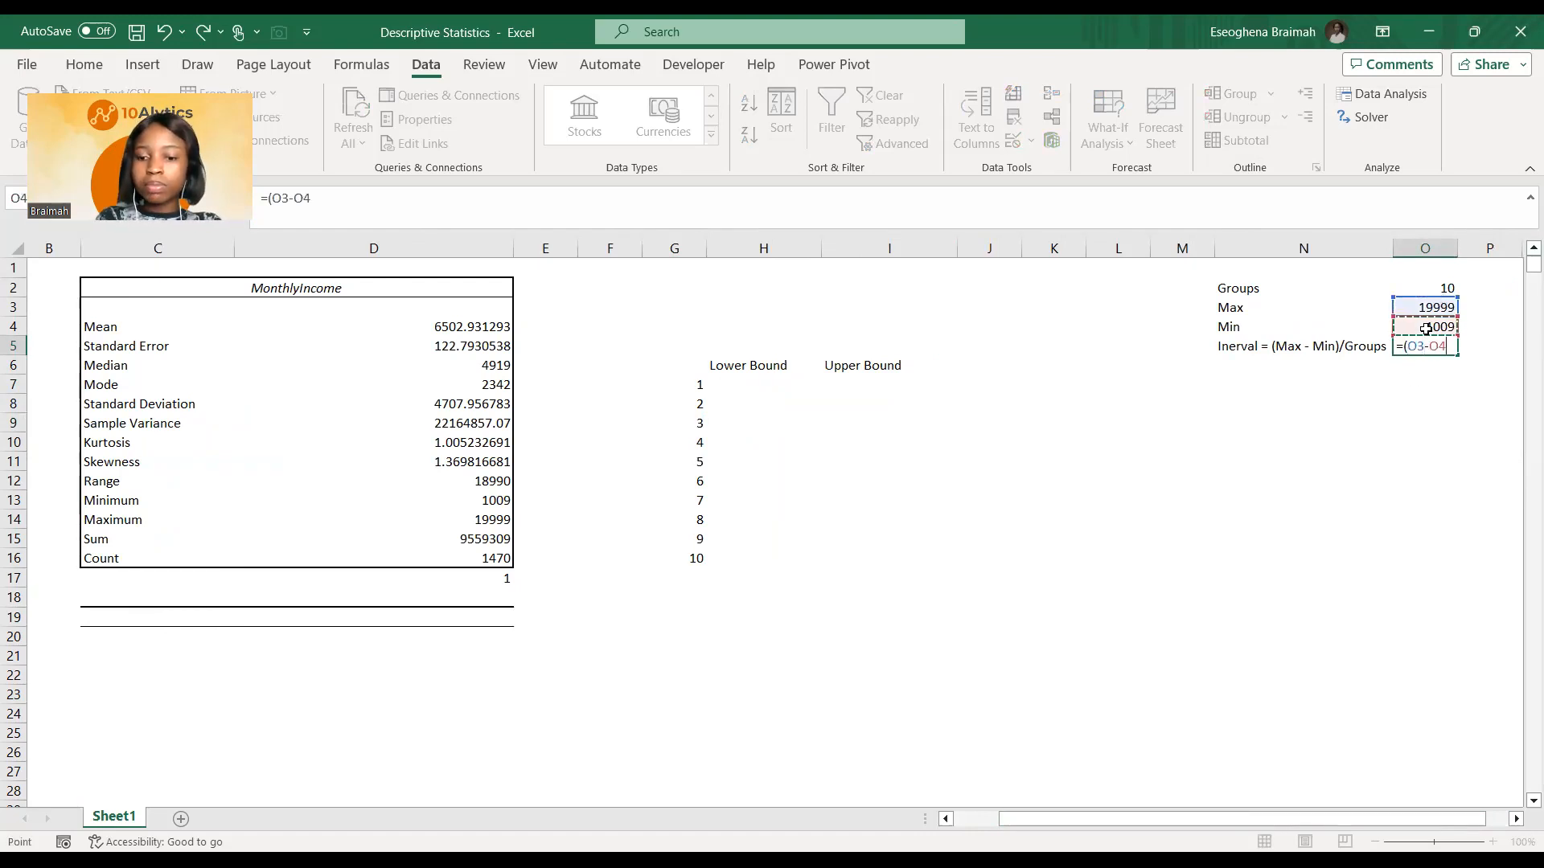
{"action": "type", "text": ")"}
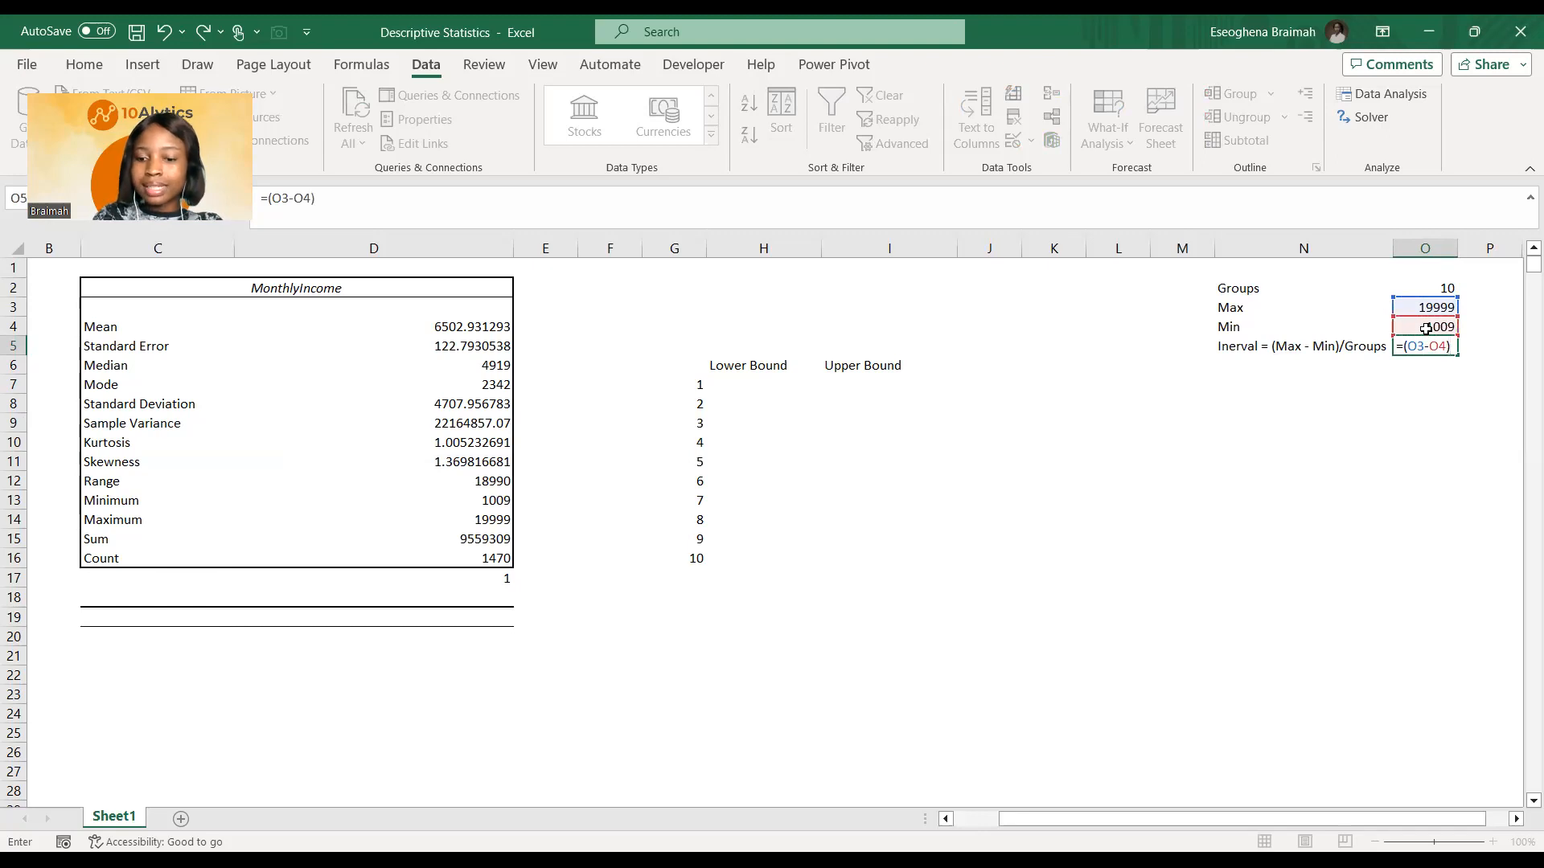
{"action": "type", "text": "/"}
{"action": "left_click", "coordinate": [1441, 286]}
{"action": "key", "text": "Return"}
{"action": "left_click", "coordinate": [1443, 344]}
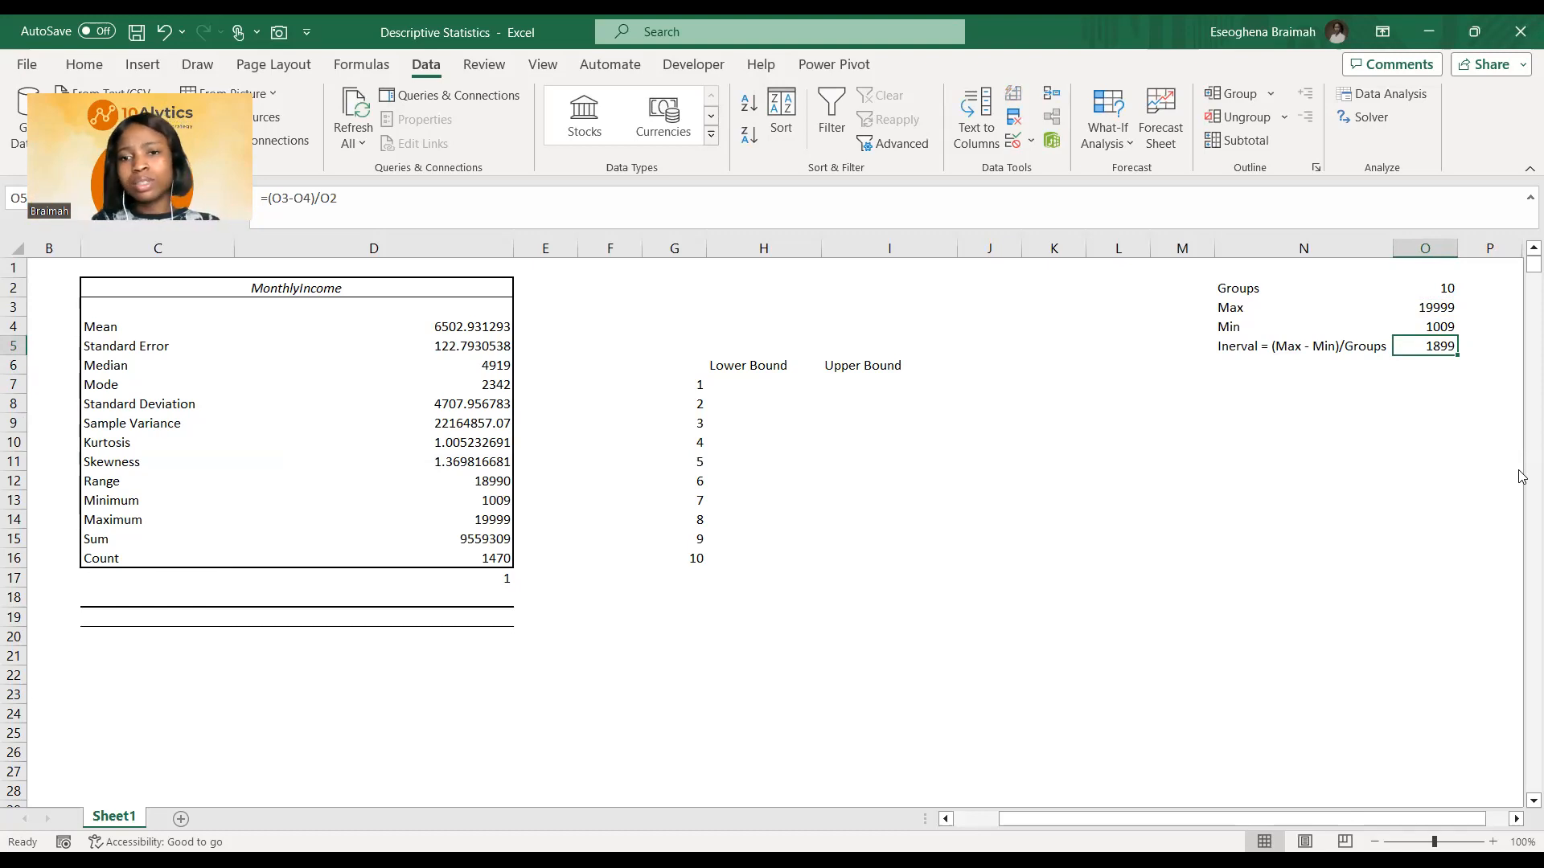
Step: Enter 1009 in H7 as the lower bound of group 1
{"action": "left_click", "coordinate": [767, 383]}
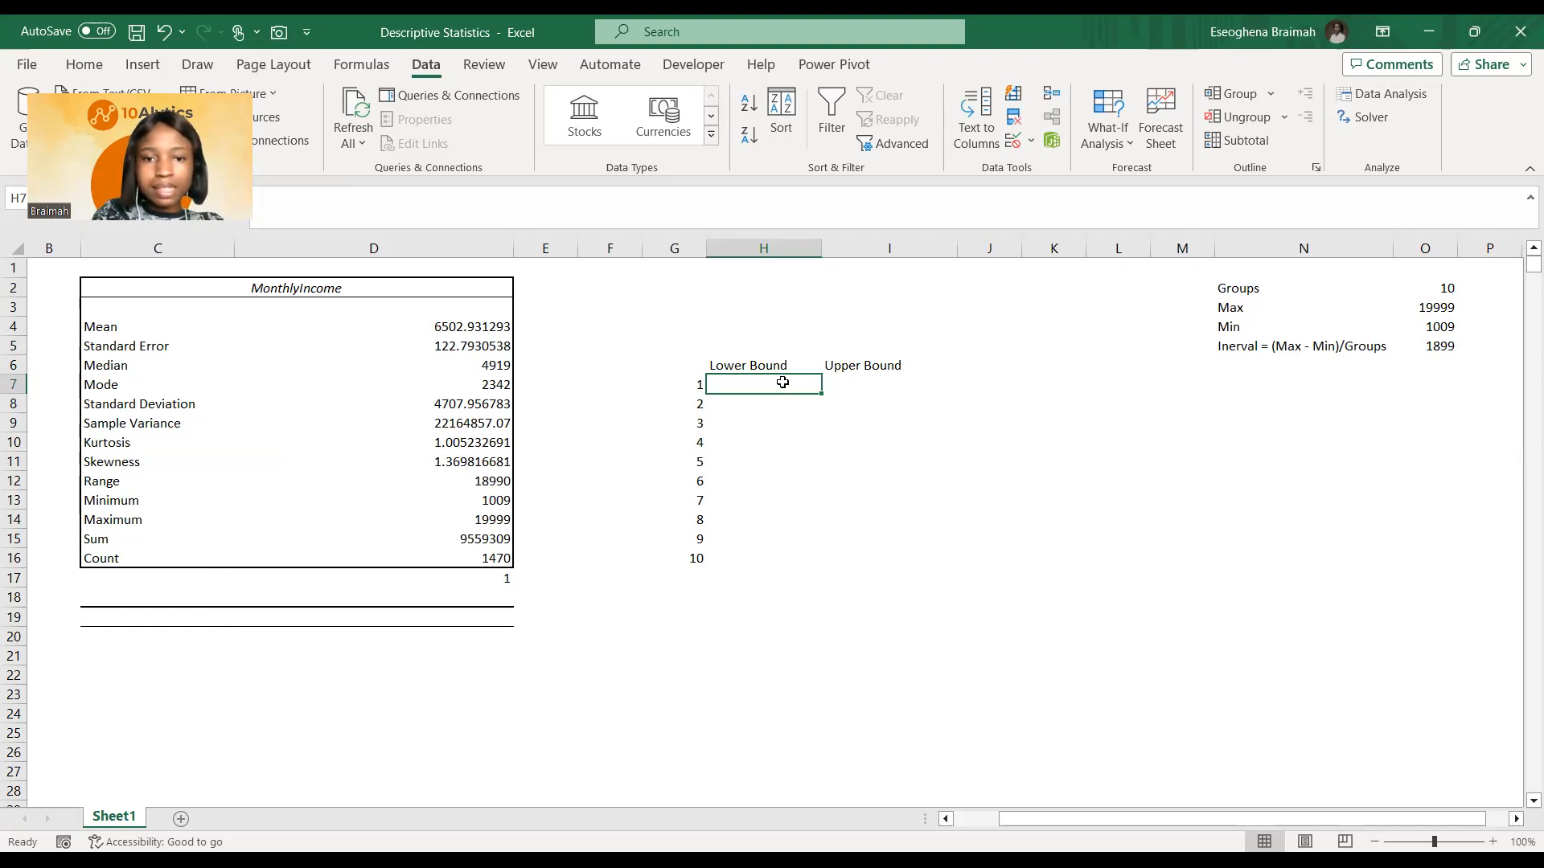
{"action": "type", "text": "10"}
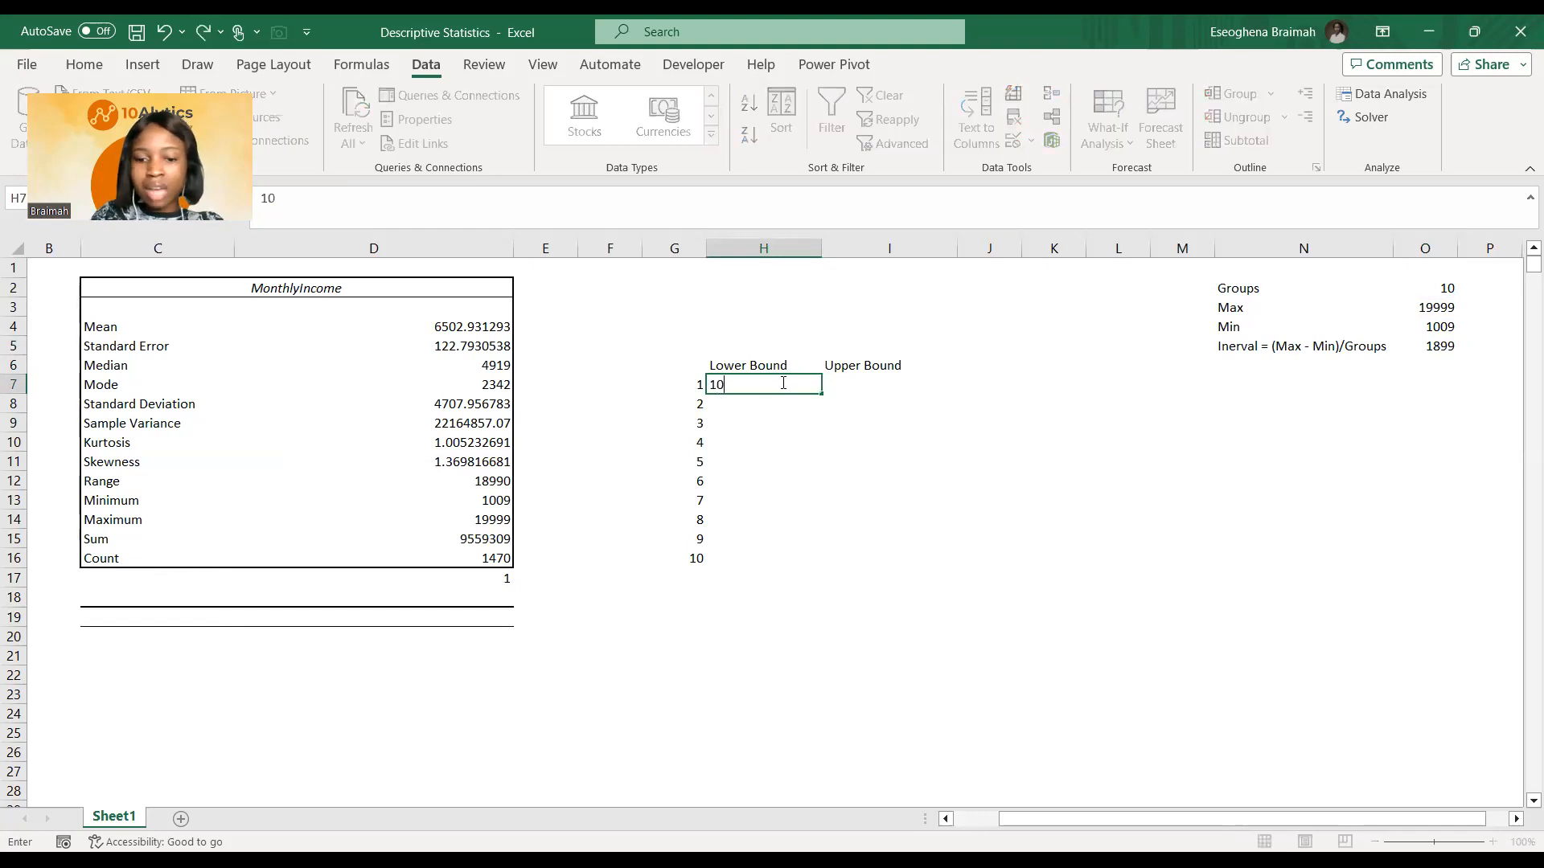
{"action": "type", "text": "09"}
{"action": "key", "text": "Tab"}
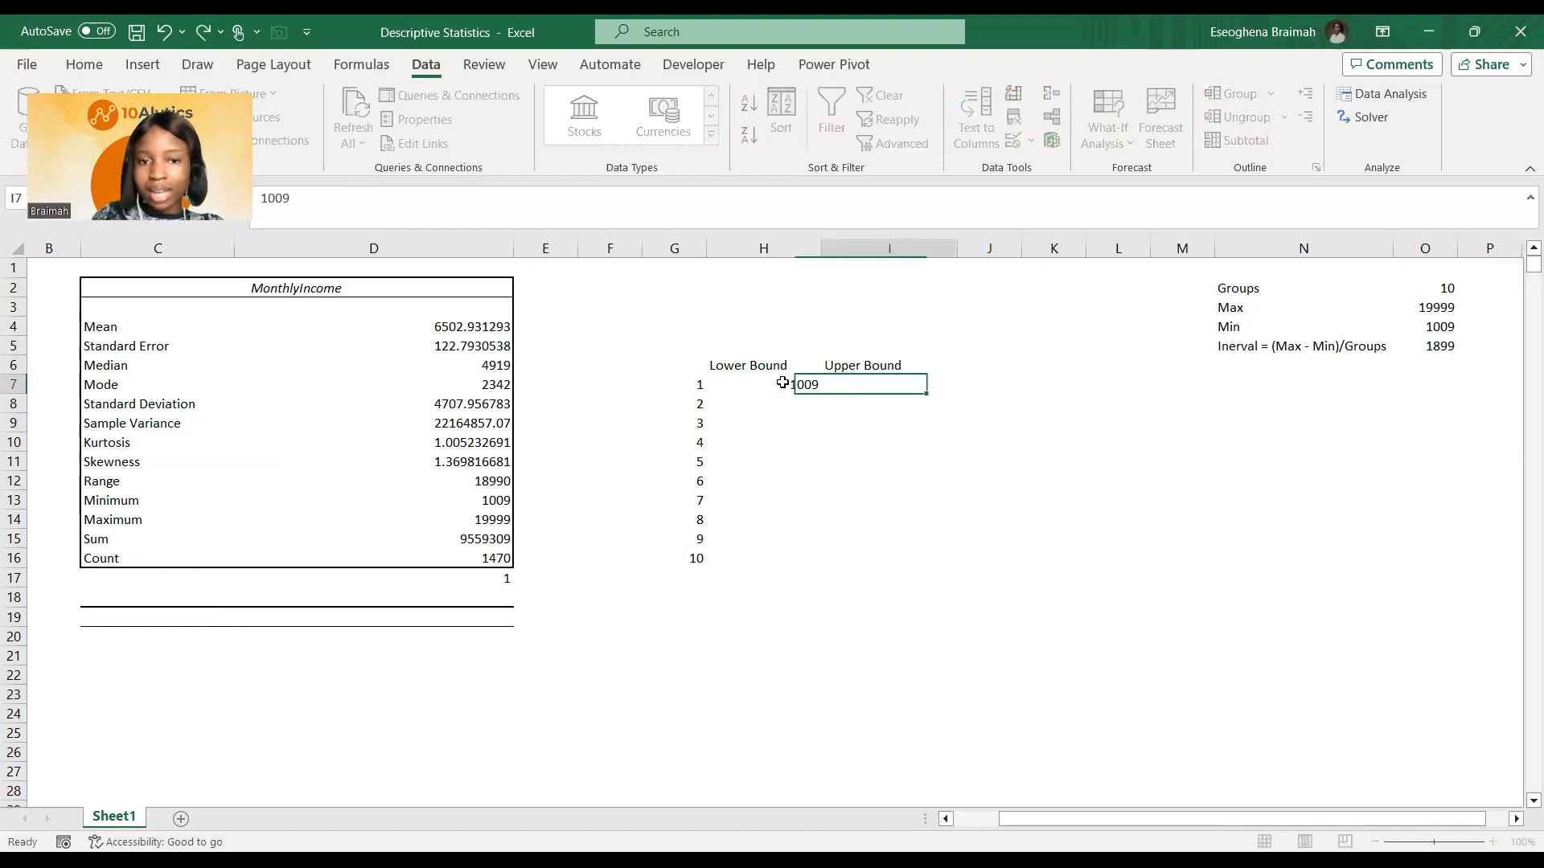
{"action": "left_click", "coordinate": [781, 382]}
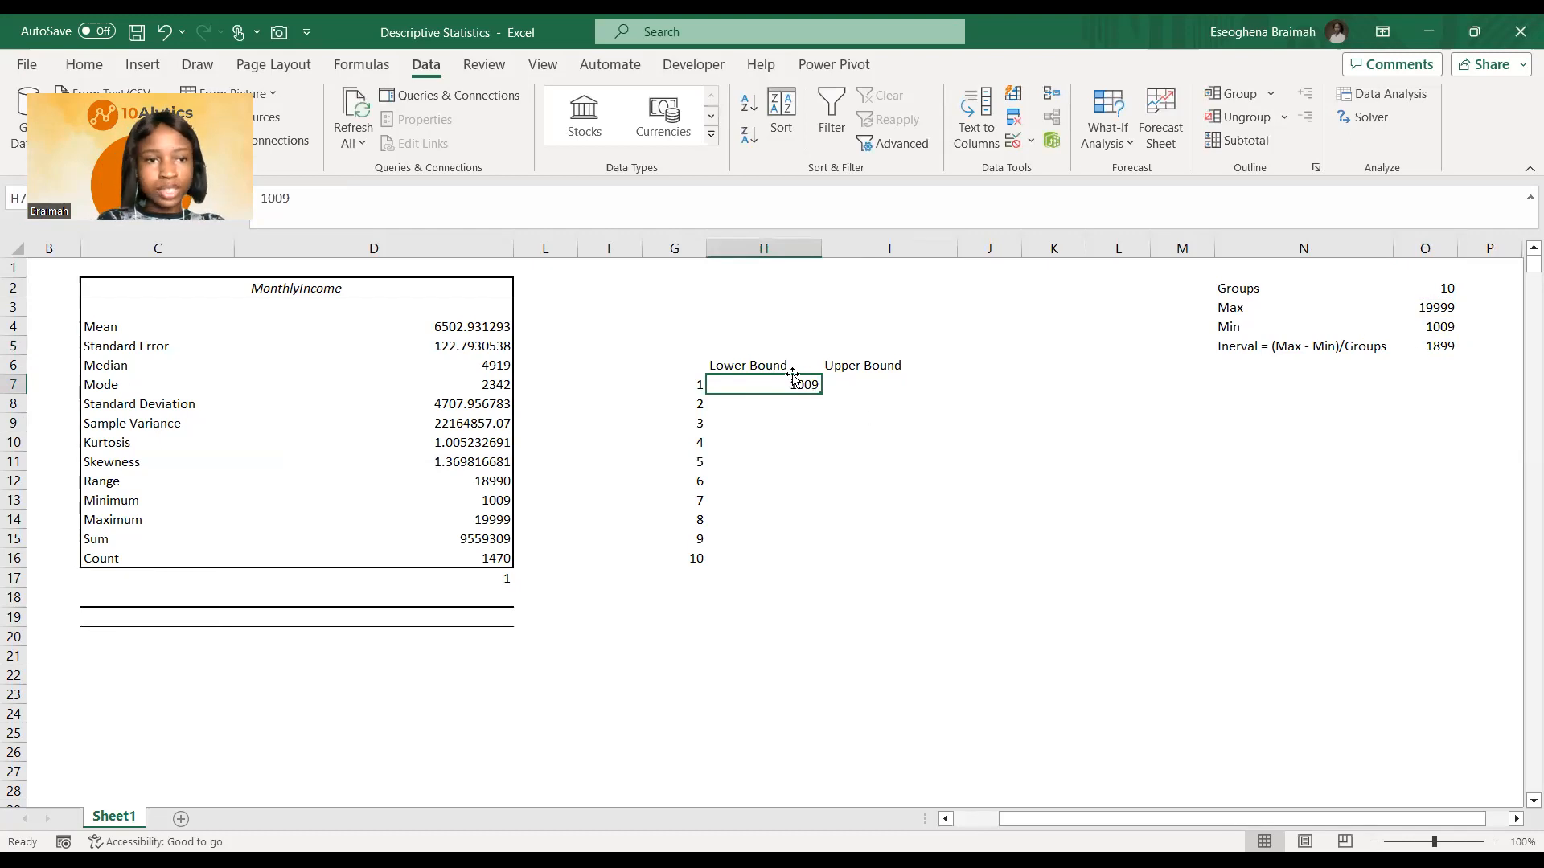
Step: Calculate the upper bound of group 1 in I7 with the formula =H7+O5
{"action": "left_click_drag", "start_coordinate": [1019, 823], "coordinate": [944, 821]}
{"action": "left_click_drag", "start_coordinate": [1127, 818], "coordinate": [1177, 814]}
{"action": "left_click", "coordinate": [936, 388]}
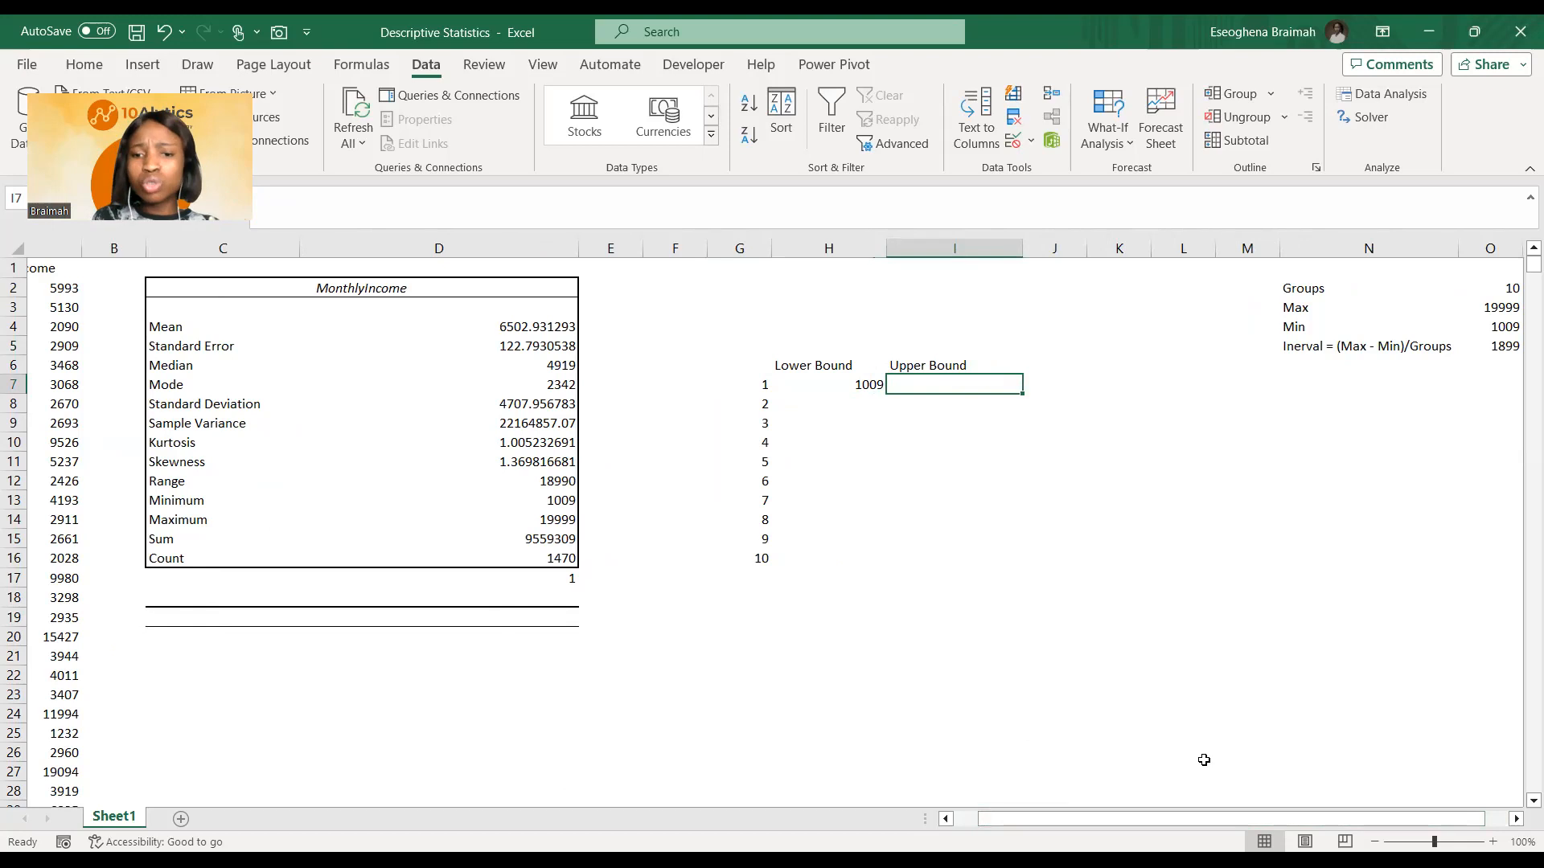
{"action": "type", "text": "="}
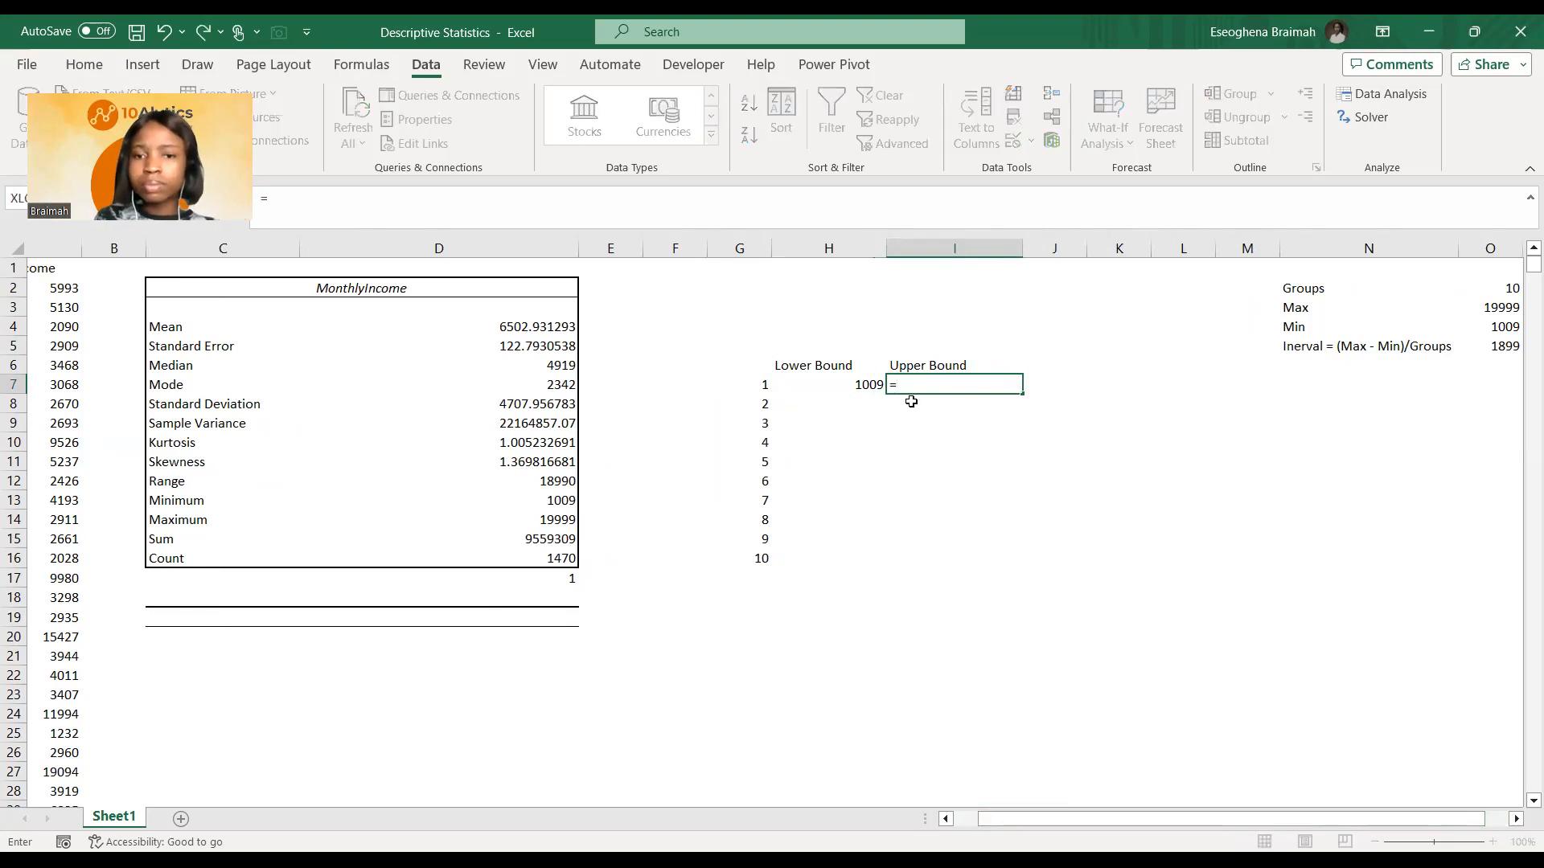
{"action": "left_click", "coordinate": [859, 384]}
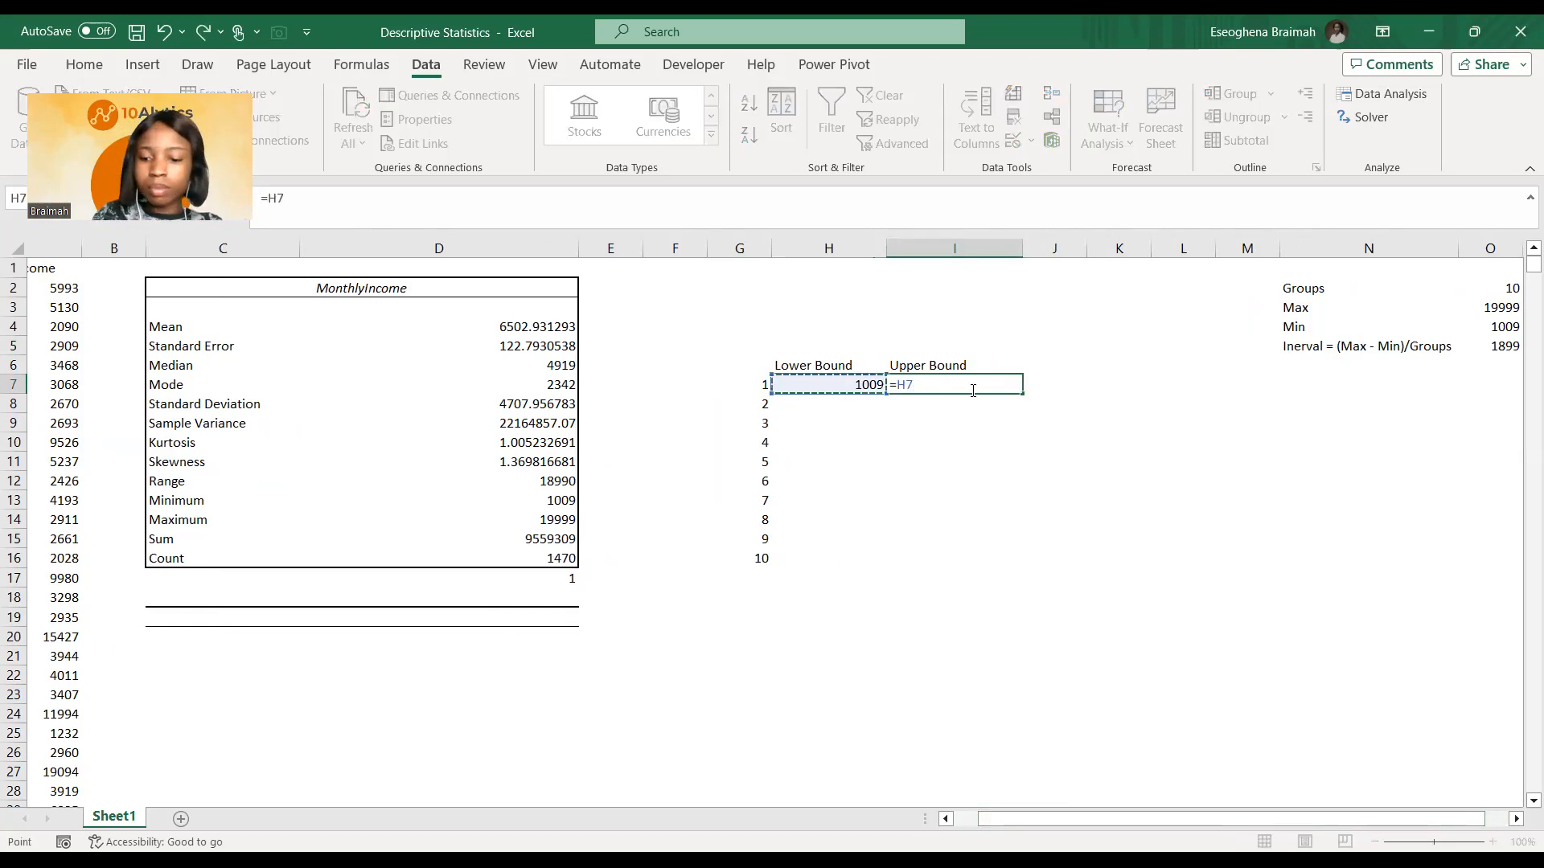
{"action": "type", "text": "+"}
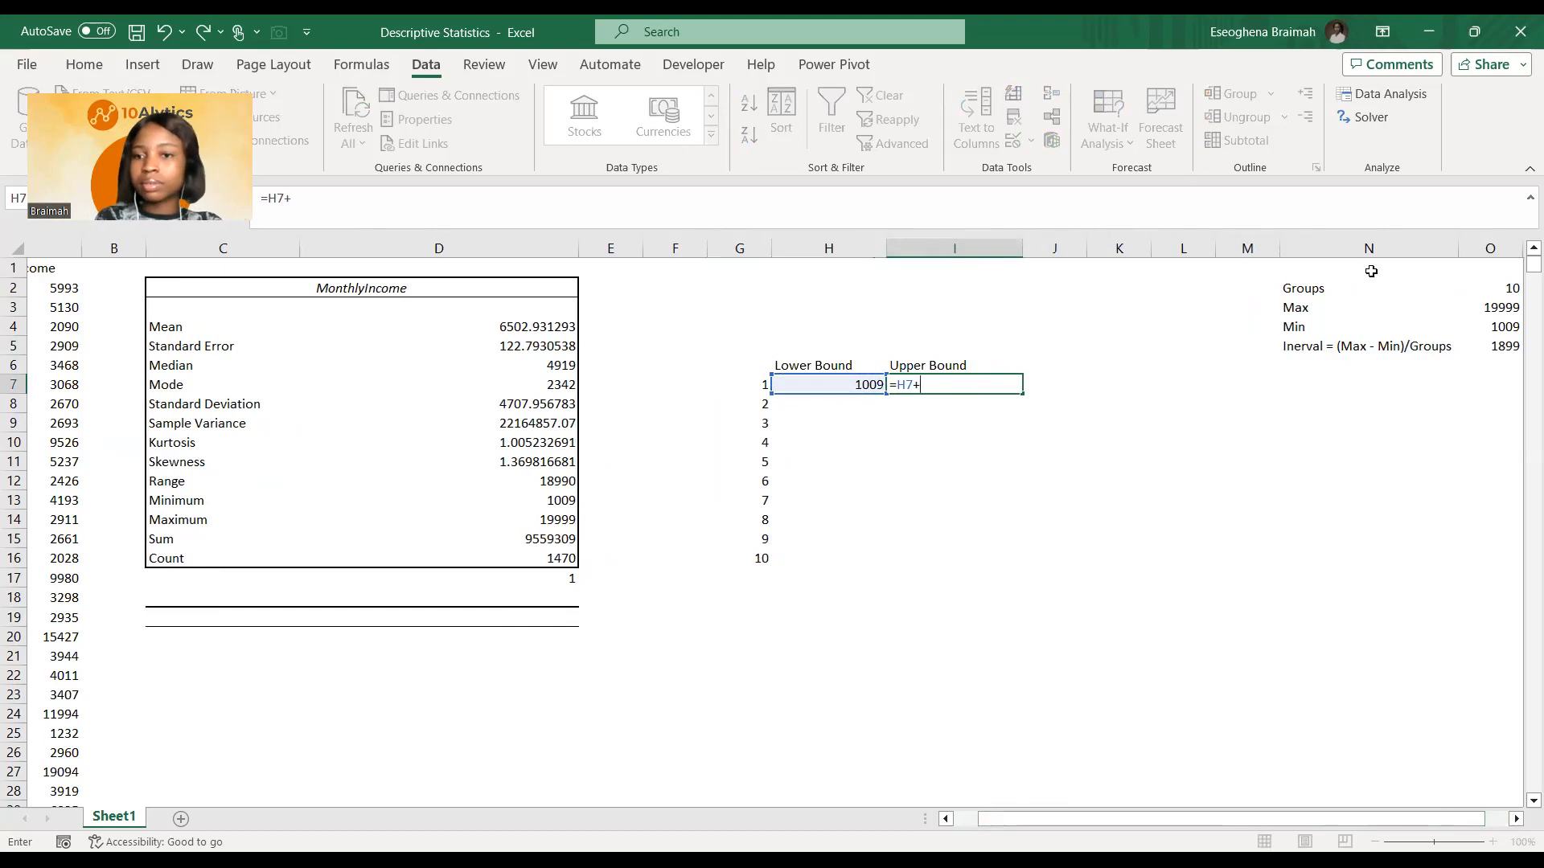
{"action": "left_click", "coordinate": [1492, 348]}
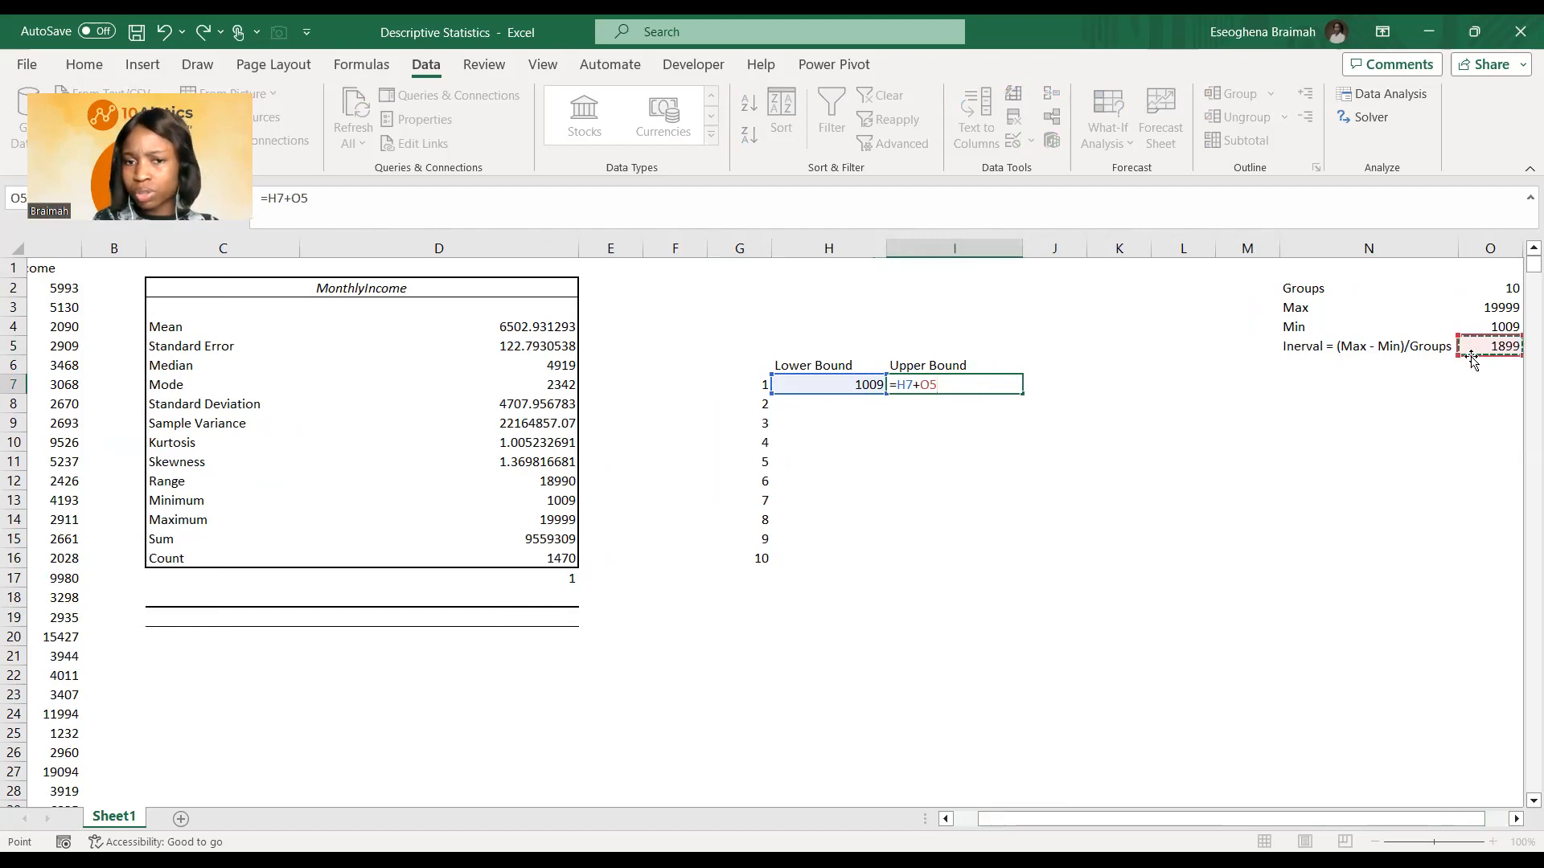
{"action": "key", "text": "Return"}
Step: Try to fill the upper bound formula from I7 down to I10, and undo the fill
{"action": "left_click", "coordinate": [998, 384]}
{"action": "left_click_drag", "start_coordinate": [1021, 394], "coordinate": [969, 407]}
{"action": "left_click", "coordinate": [965, 429]}
{"action": "left_click", "coordinate": [966, 438]}
{"action": "left_click", "coordinate": [971, 423]}
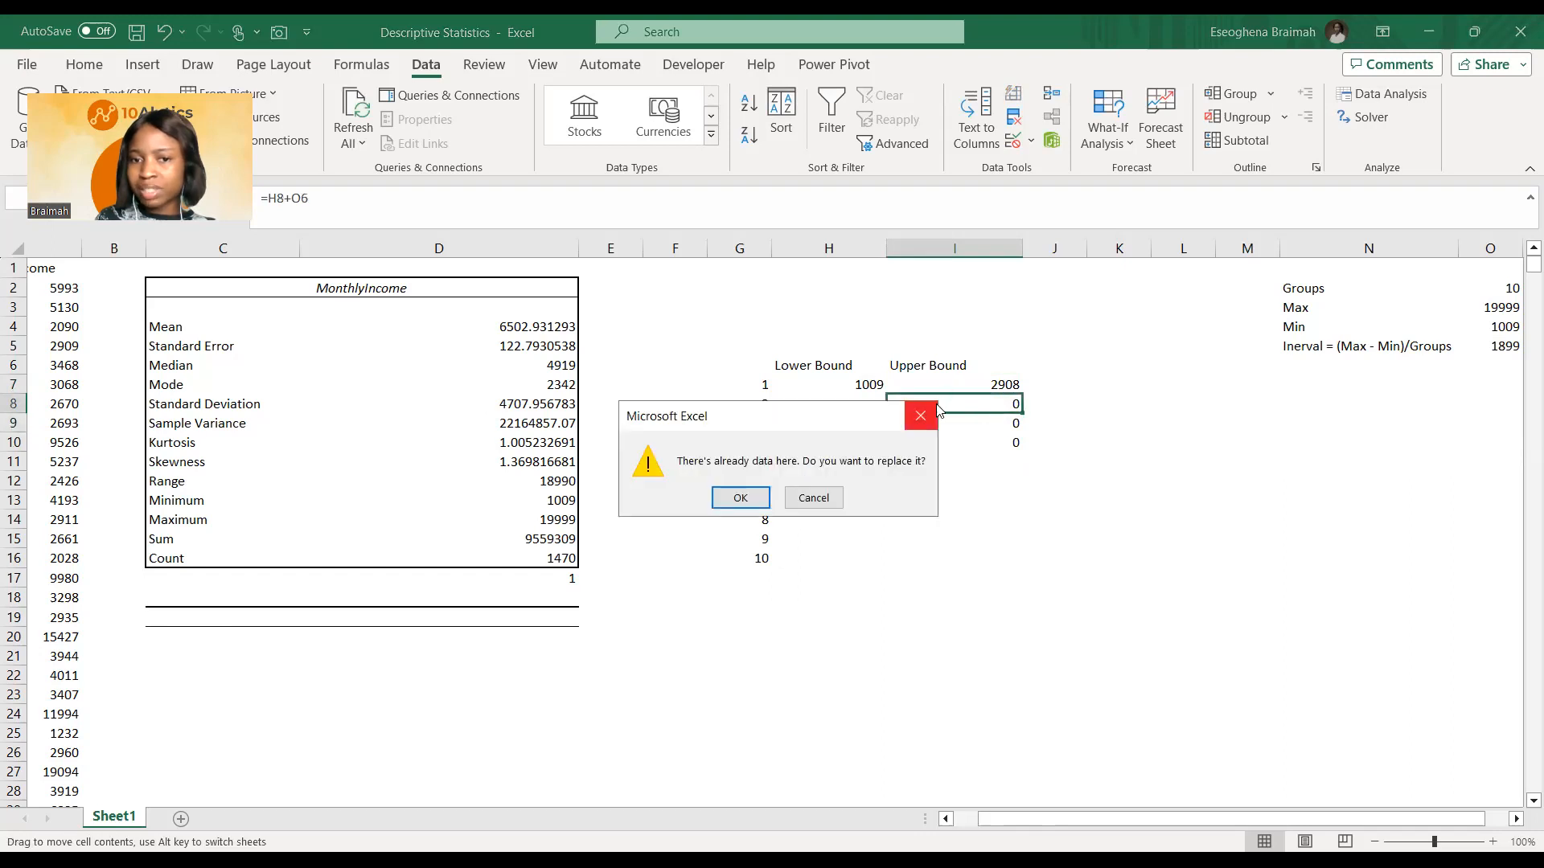
{"action": "key", "text": "Escape"}
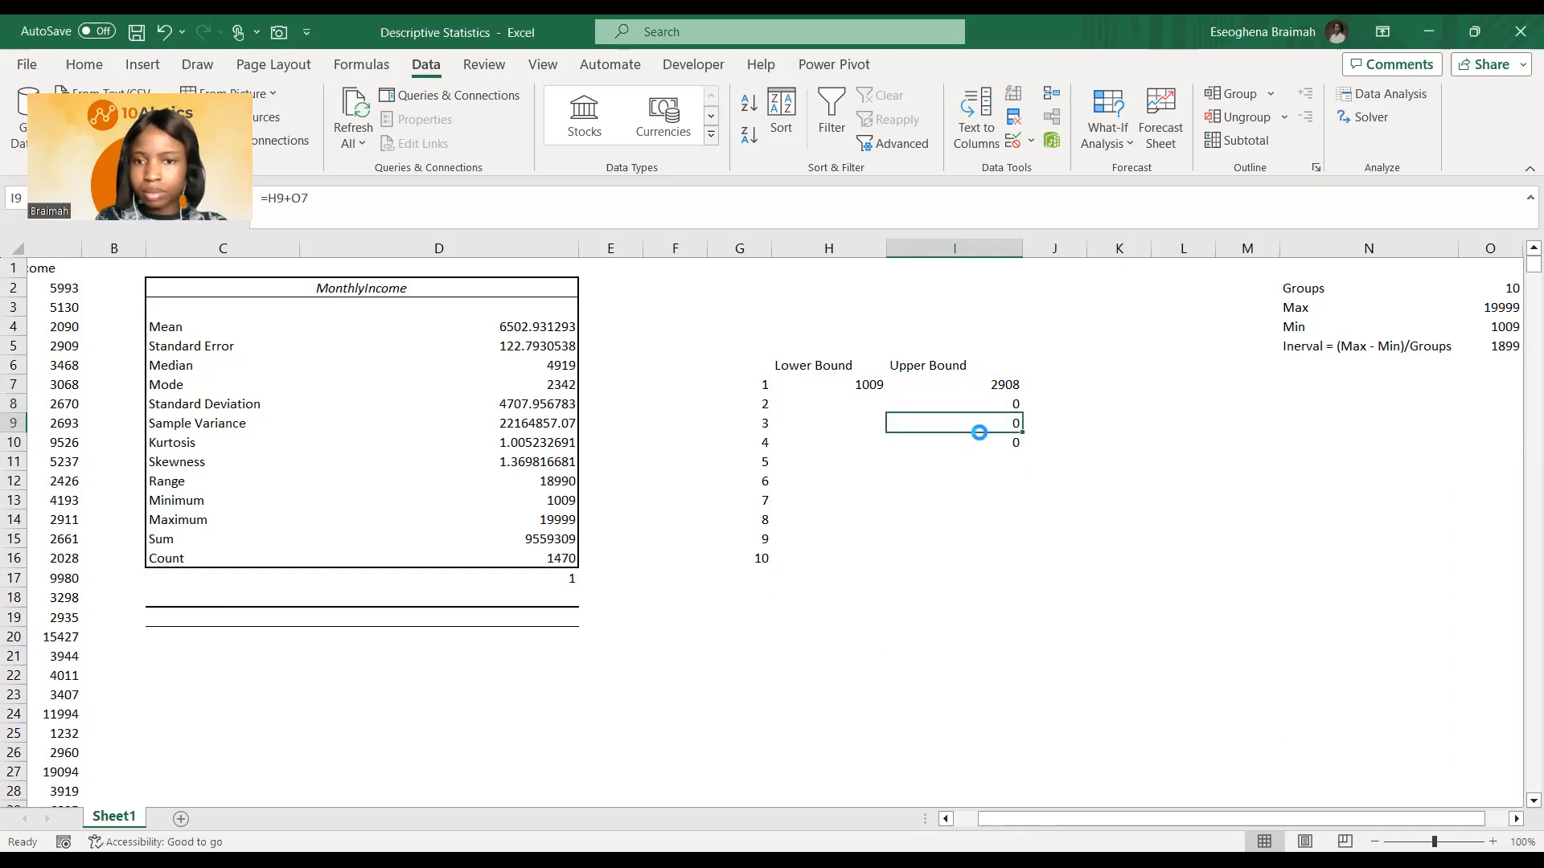
{"action": "key", "text": "ctrl+z"}
Step: Make the interval reference in I7 absolute so that the formula reads =H7+$O$5
{"action": "double_click", "coordinate": [997, 385]}
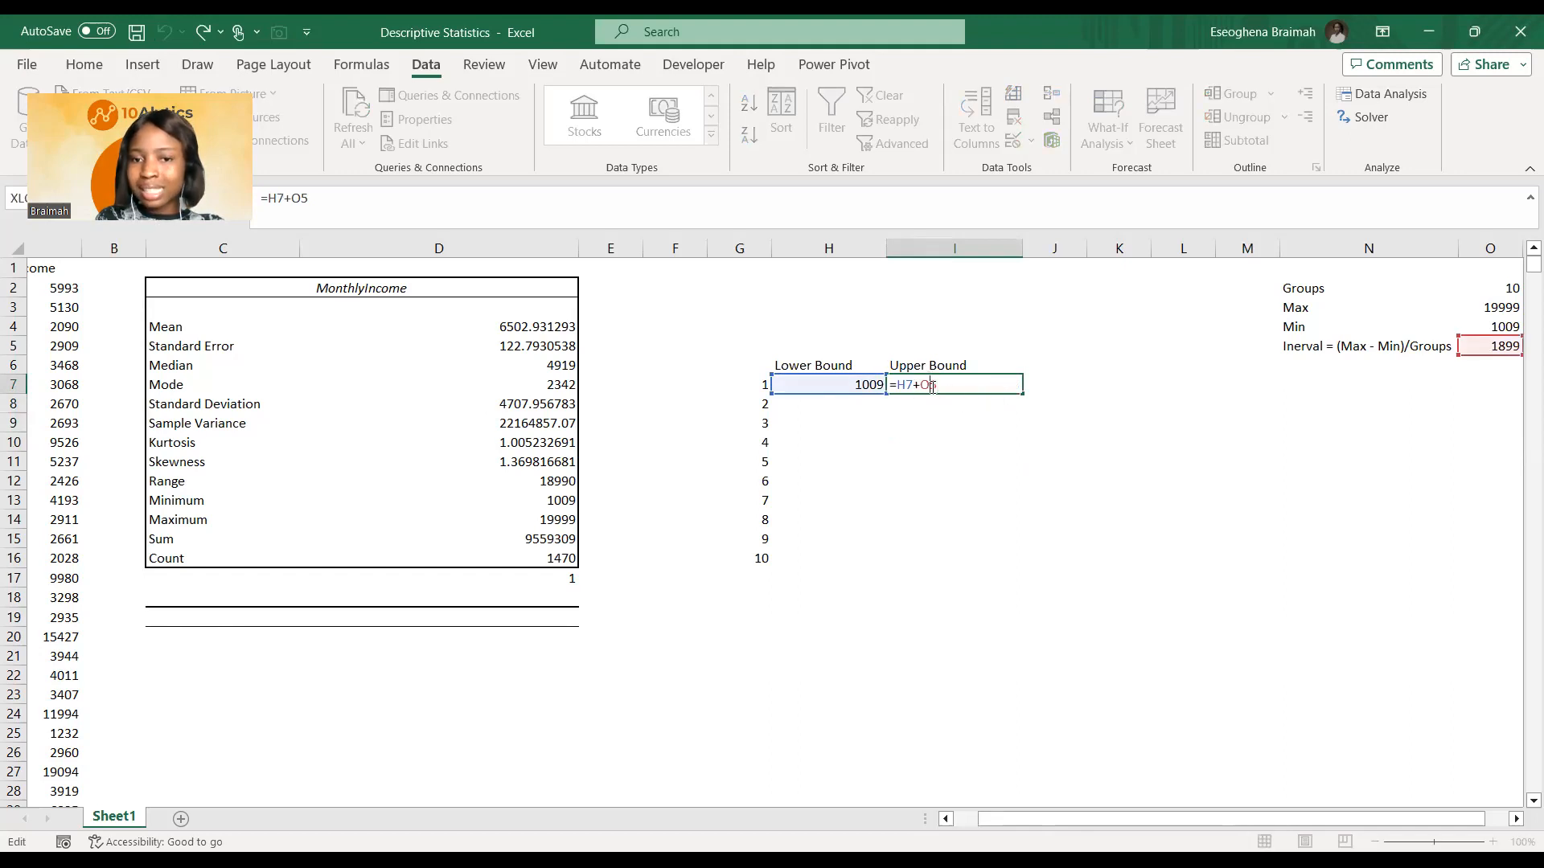
{"action": "left_click", "coordinate": [931, 387]}
{"action": "type", "text": "$$"}
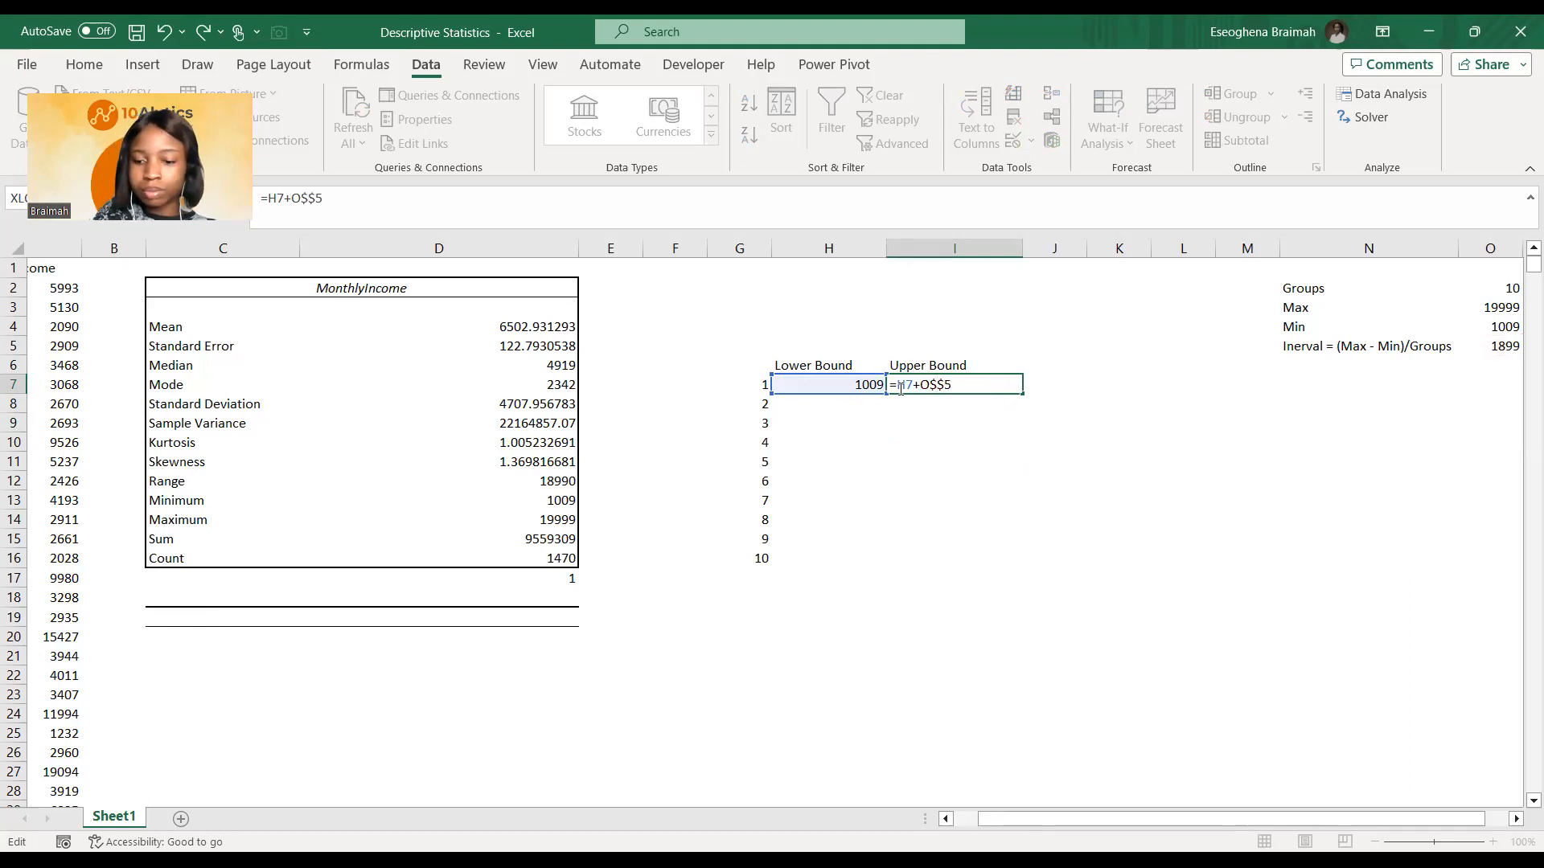
{"action": "key", "text": "BackSpace"}
{"action": "key", "text": "Left"}
{"action": "key", "text": "Left"}
{"action": "type", "text": "$"}
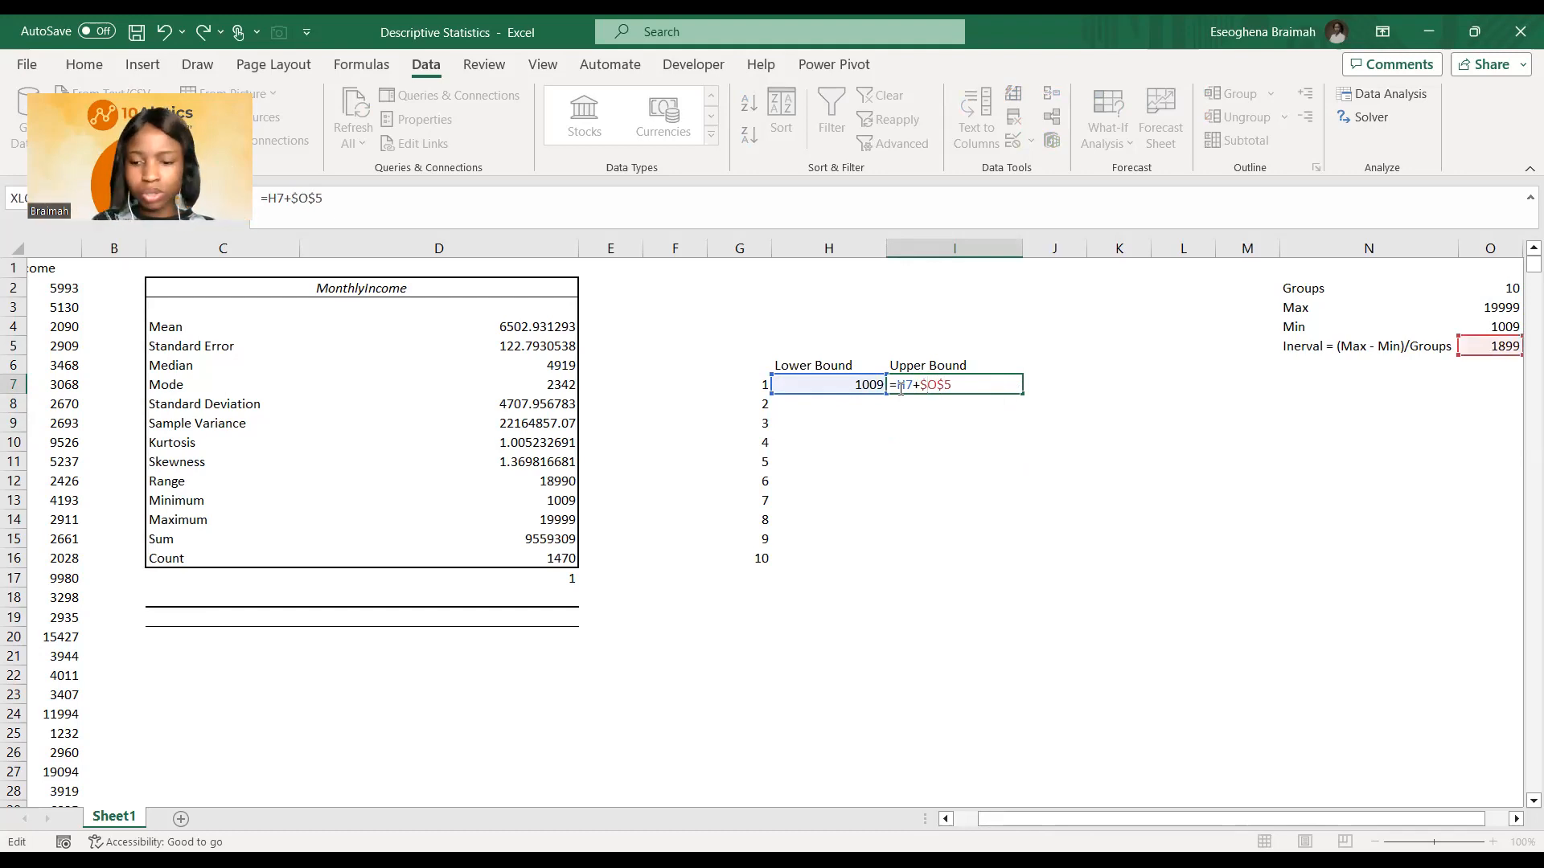
{"action": "key", "text": "Return"}
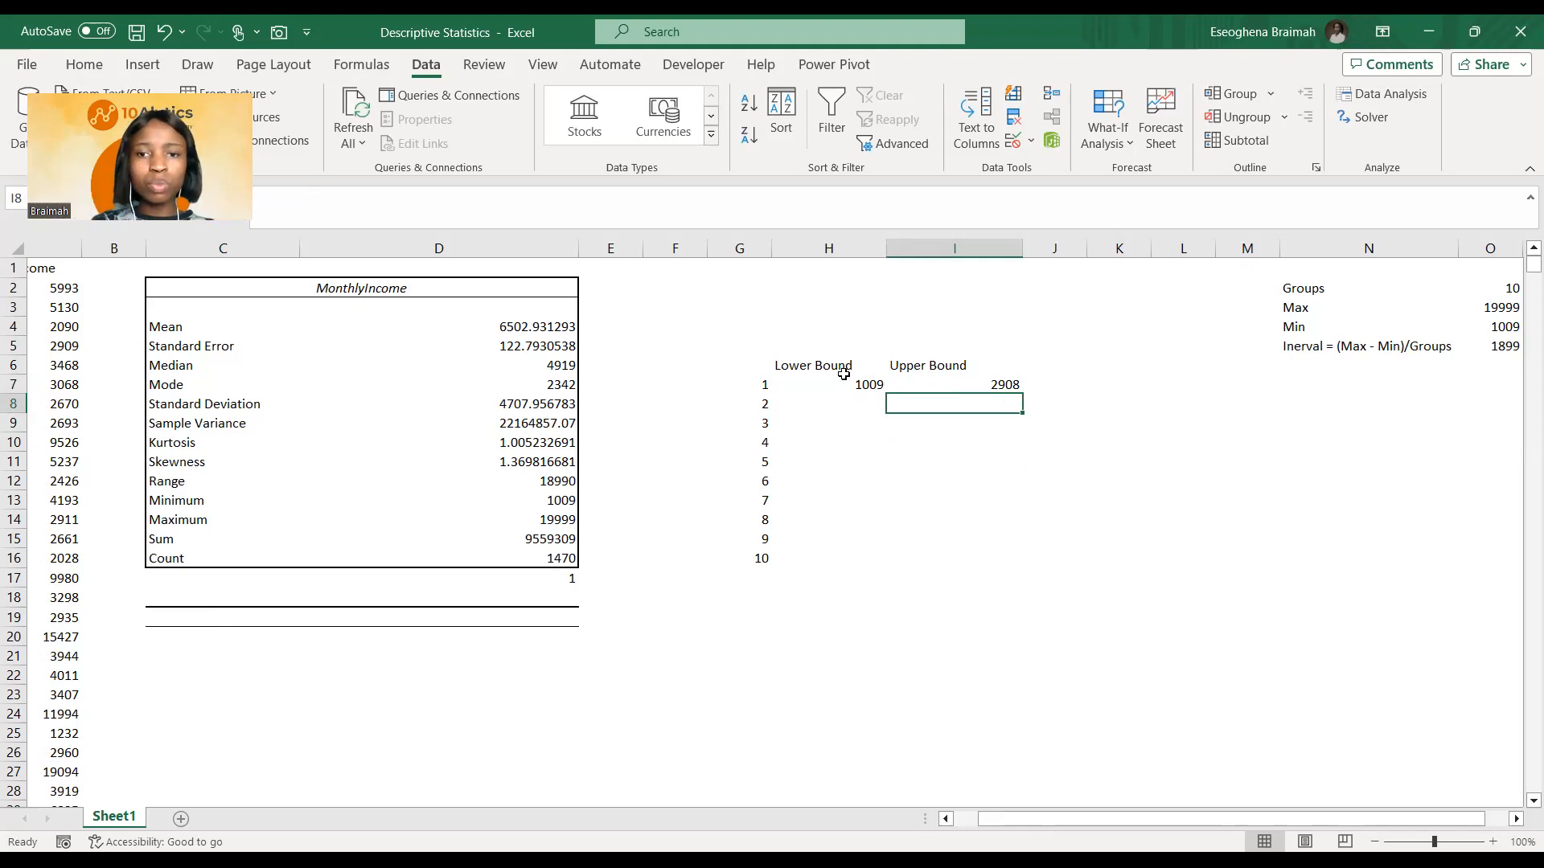
Step: Set the lower bound of group 2 in H8 to the previous upper bound with the formula =I7
{"action": "left_click", "coordinate": [873, 384]}
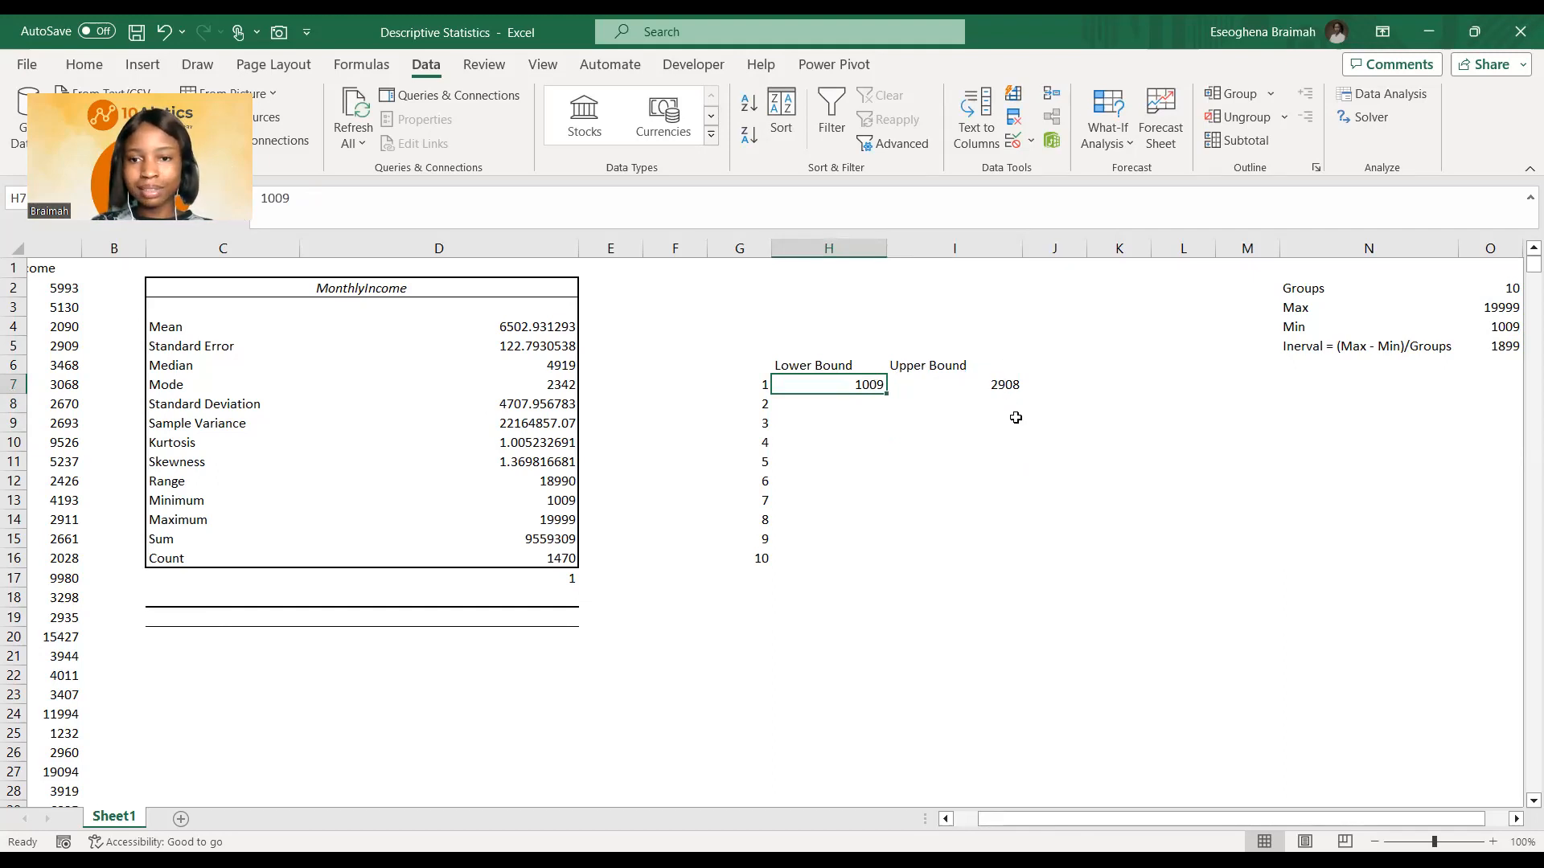
{"action": "left_click", "coordinate": [870, 406]}
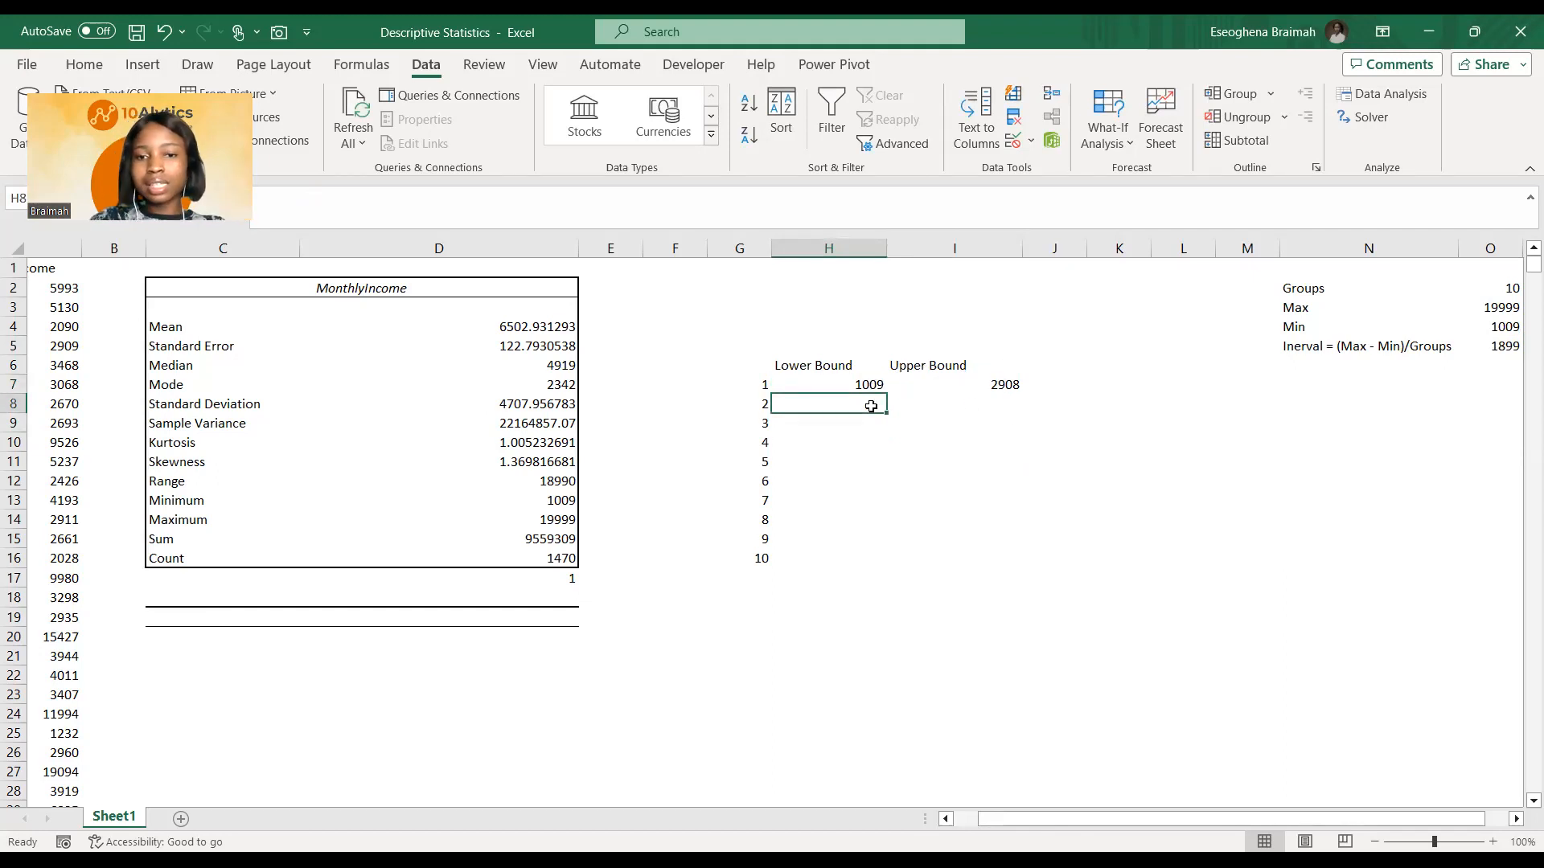
{"action": "type", "text": "="}
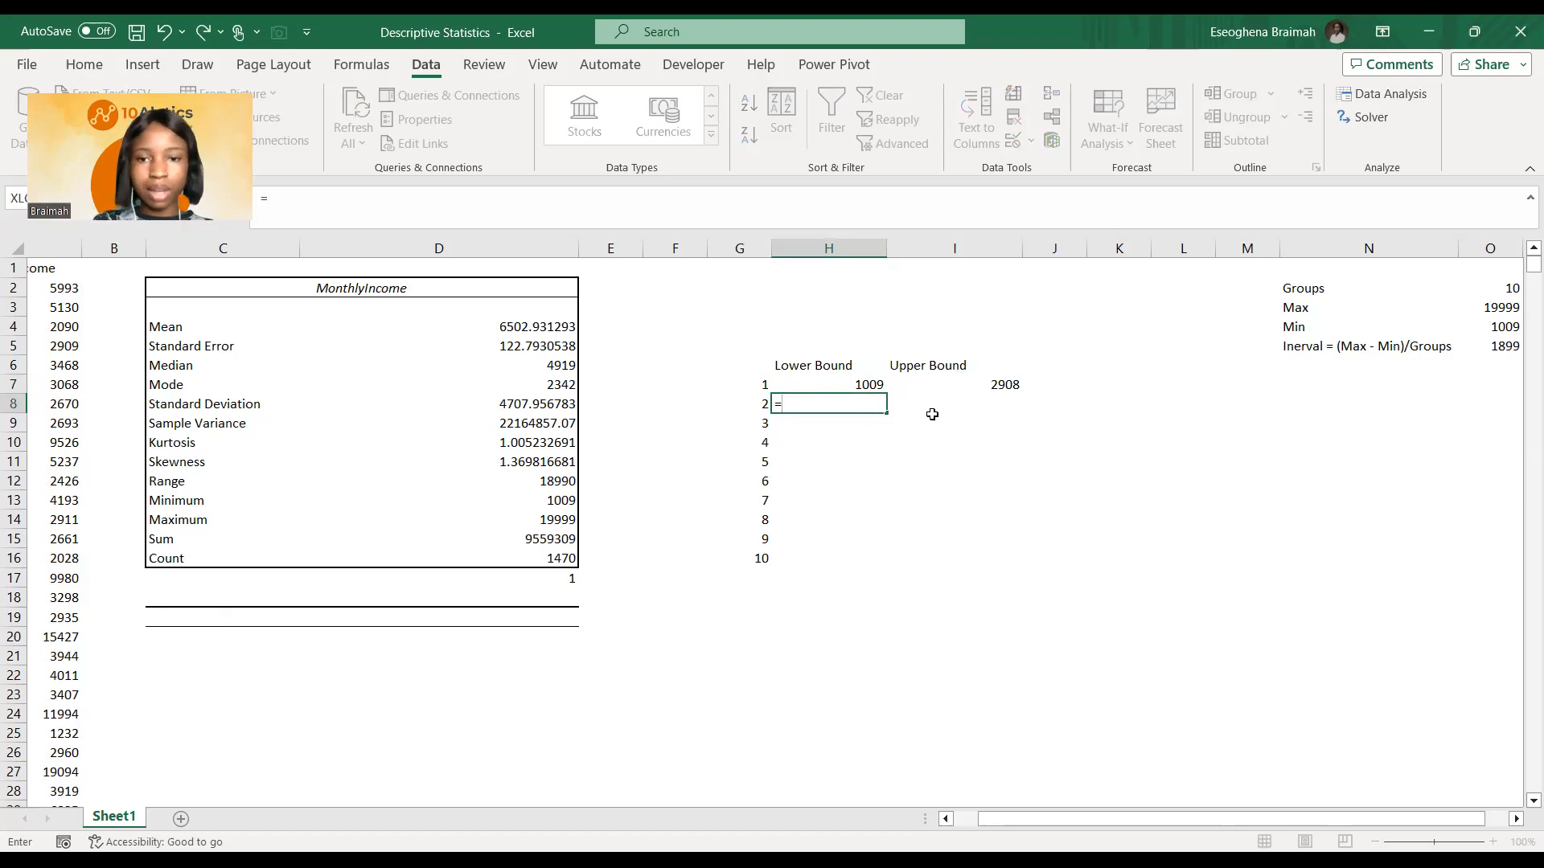
{"action": "left_click", "coordinate": [957, 382]}
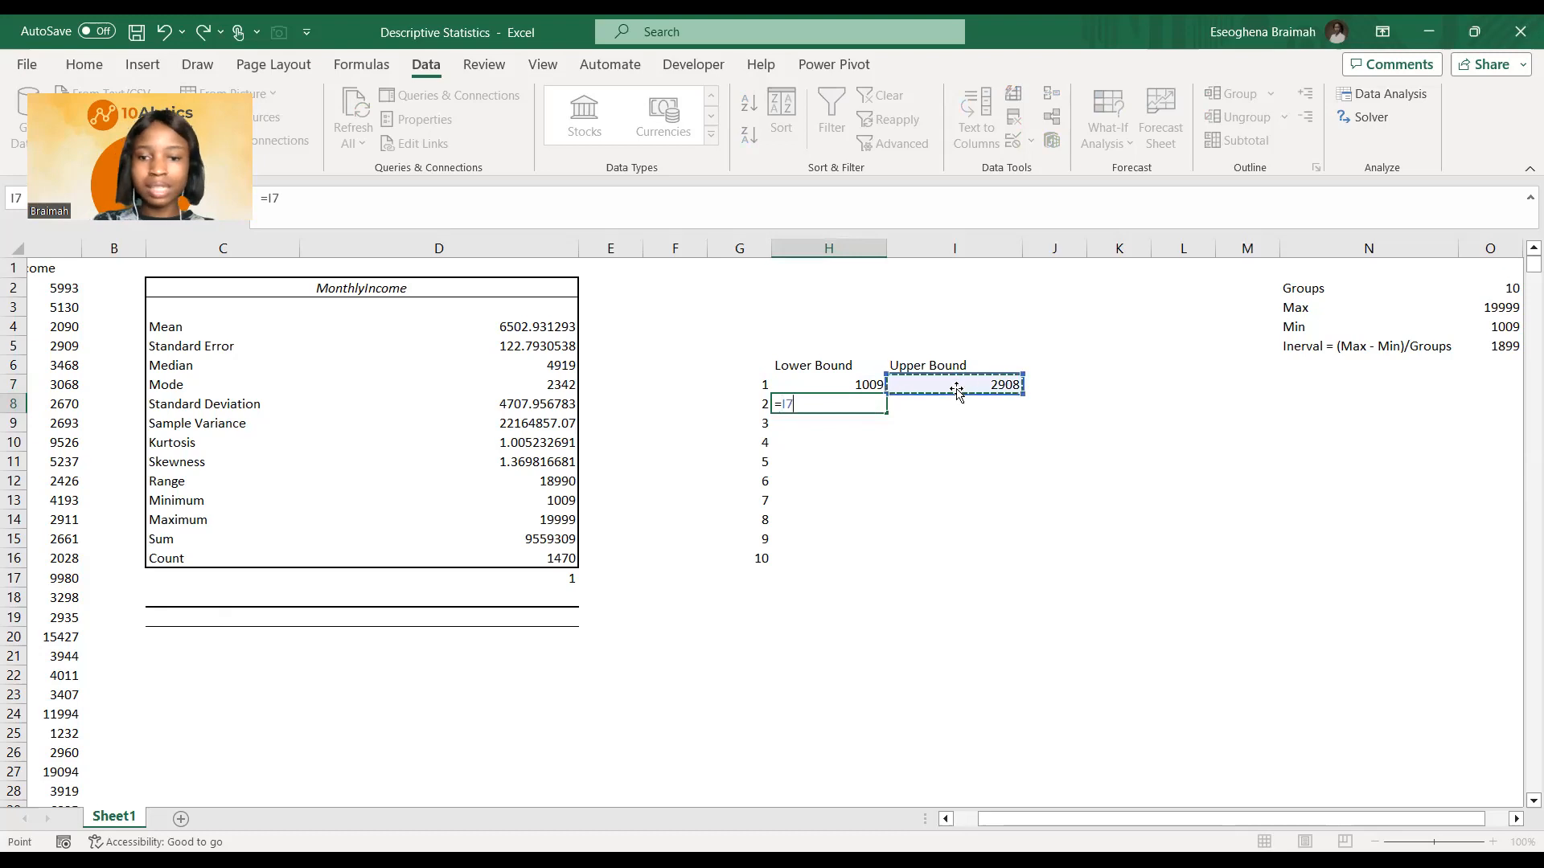
{"action": "key", "text": "Return"}
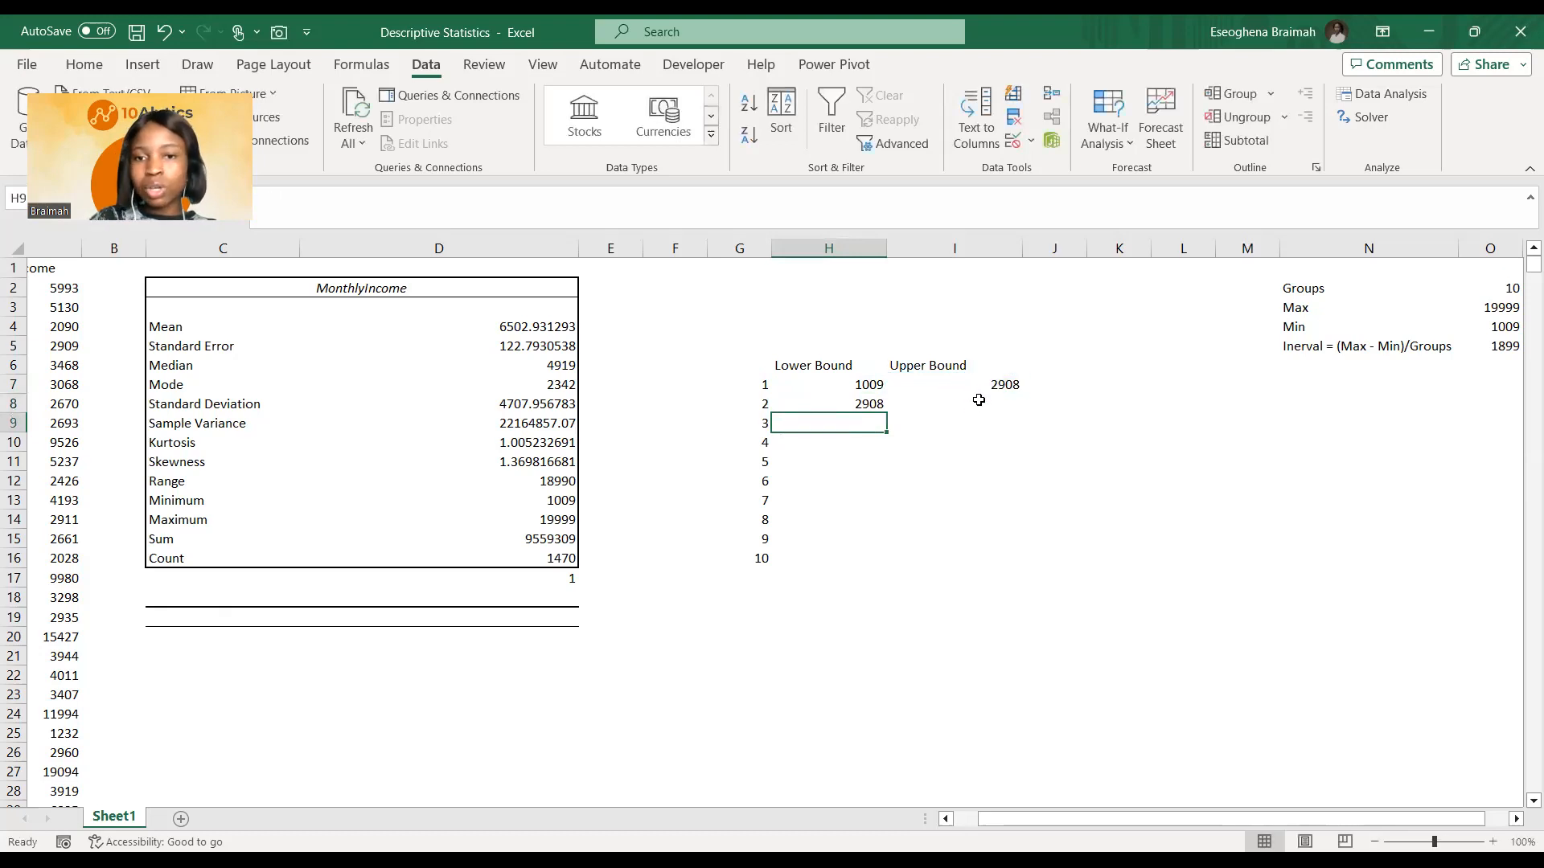
Step: Calculate the upper bound of group 2 in I8 with =H8+$O$5, and fill H8:I8 down to row 16
{"action": "left_click", "coordinate": [980, 406]}
{"action": "type", "text": "="}
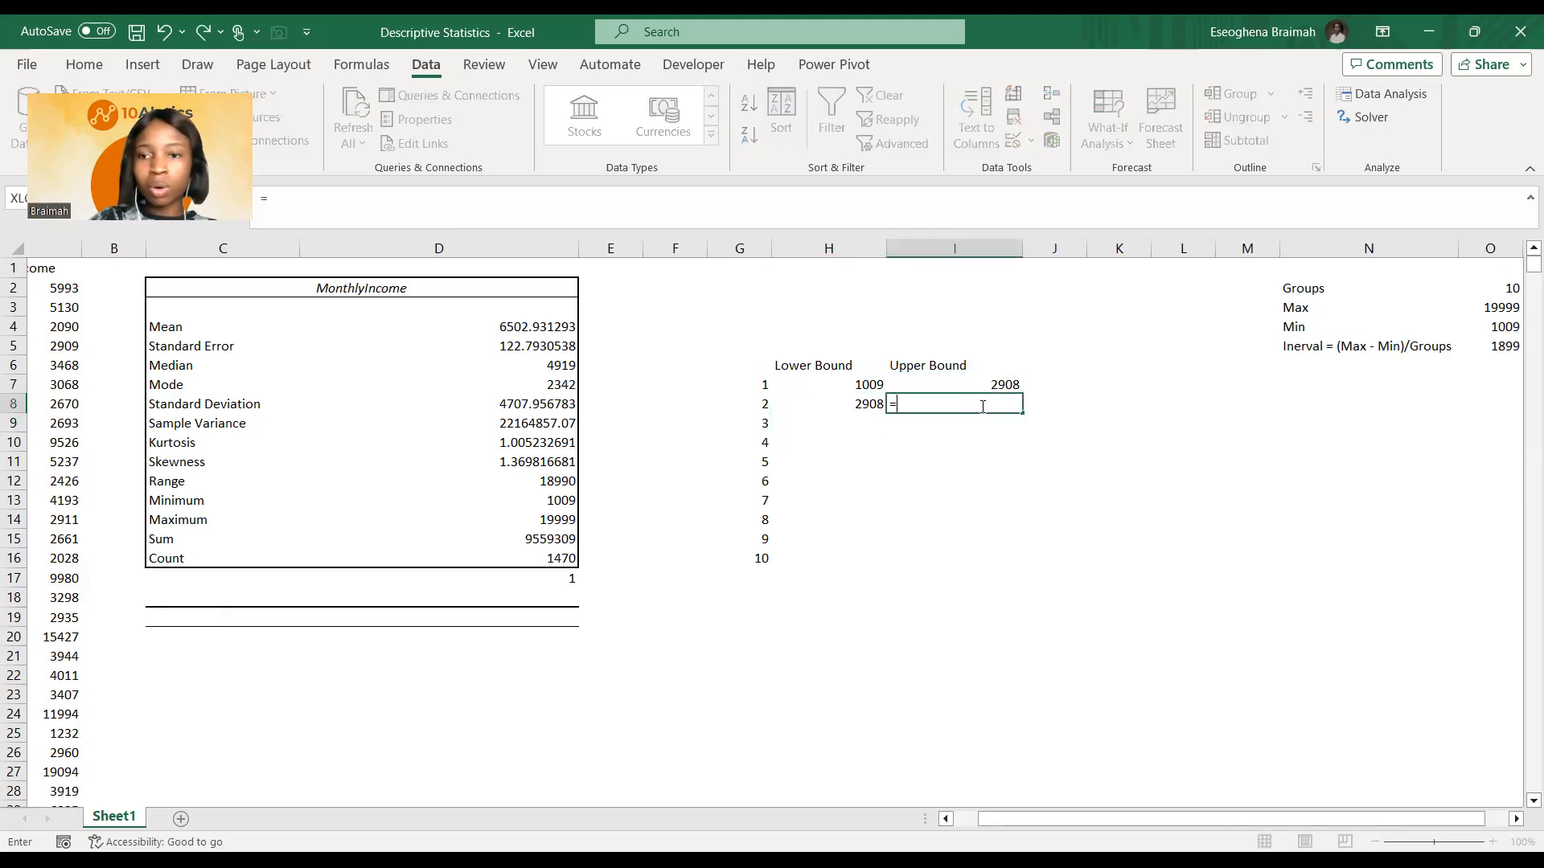
{"action": "left_click", "coordinate": [839, 405]}
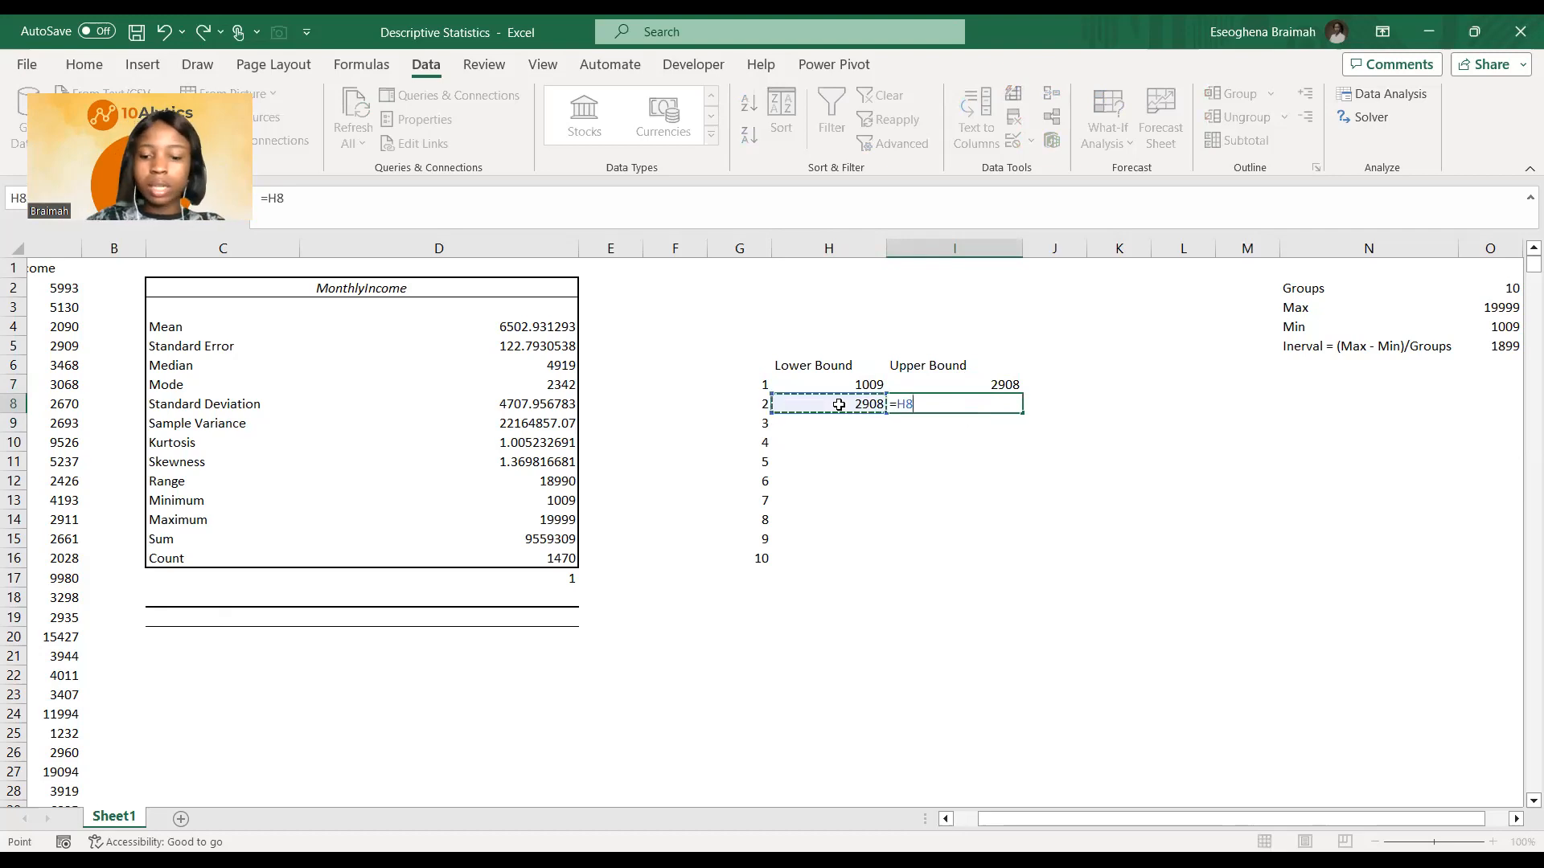
{"action": "type", "text": "+"}
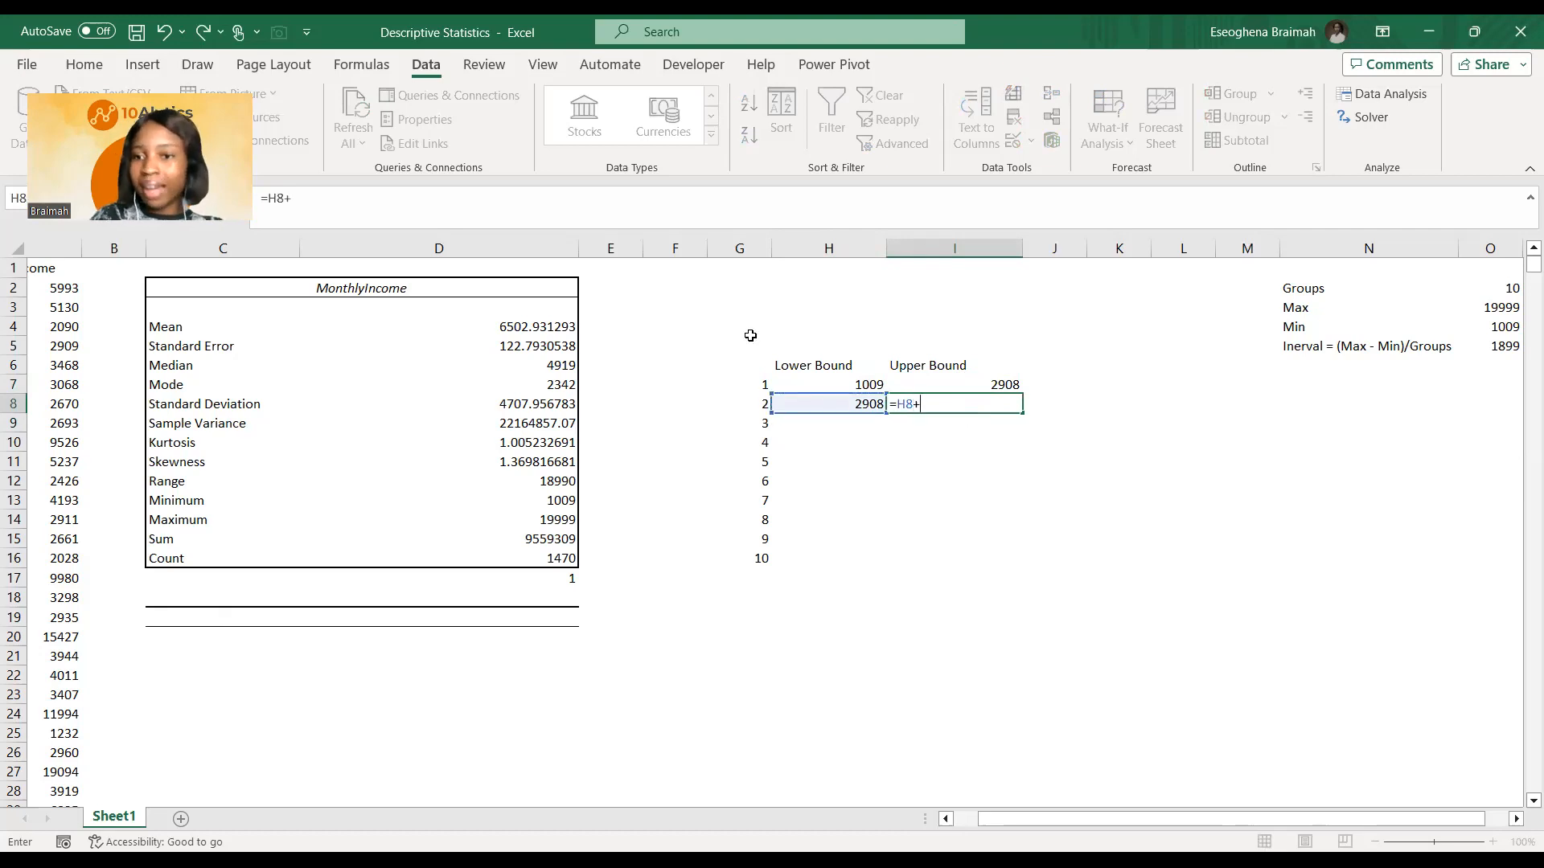
{"action": "left_click", "coordinate": [1491, 346]}
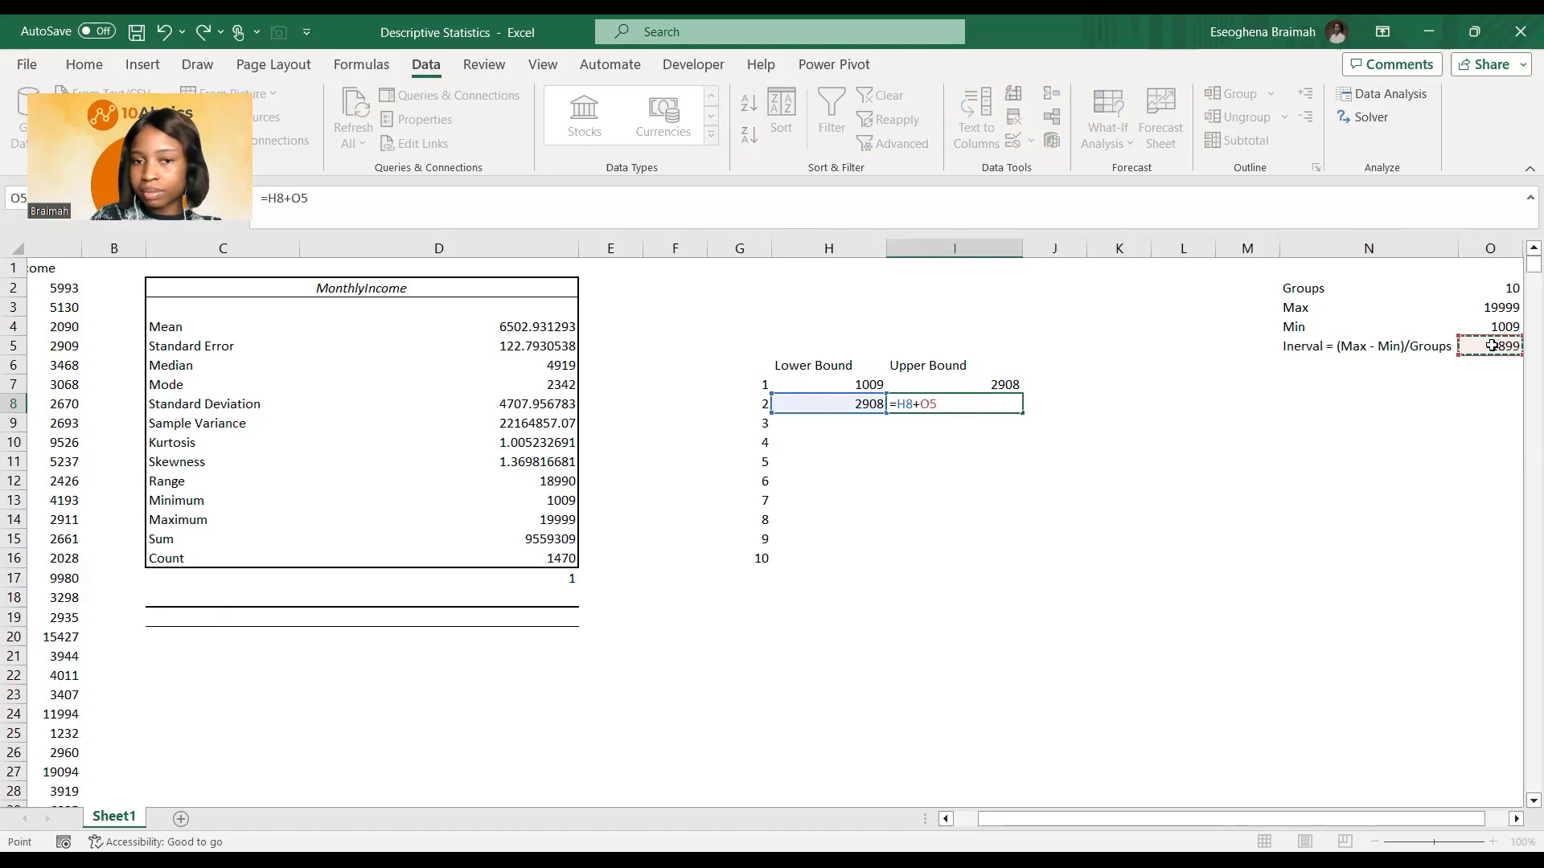
{"action": "key", "text": "F4"}
{"action": "key", "text": "Return"}
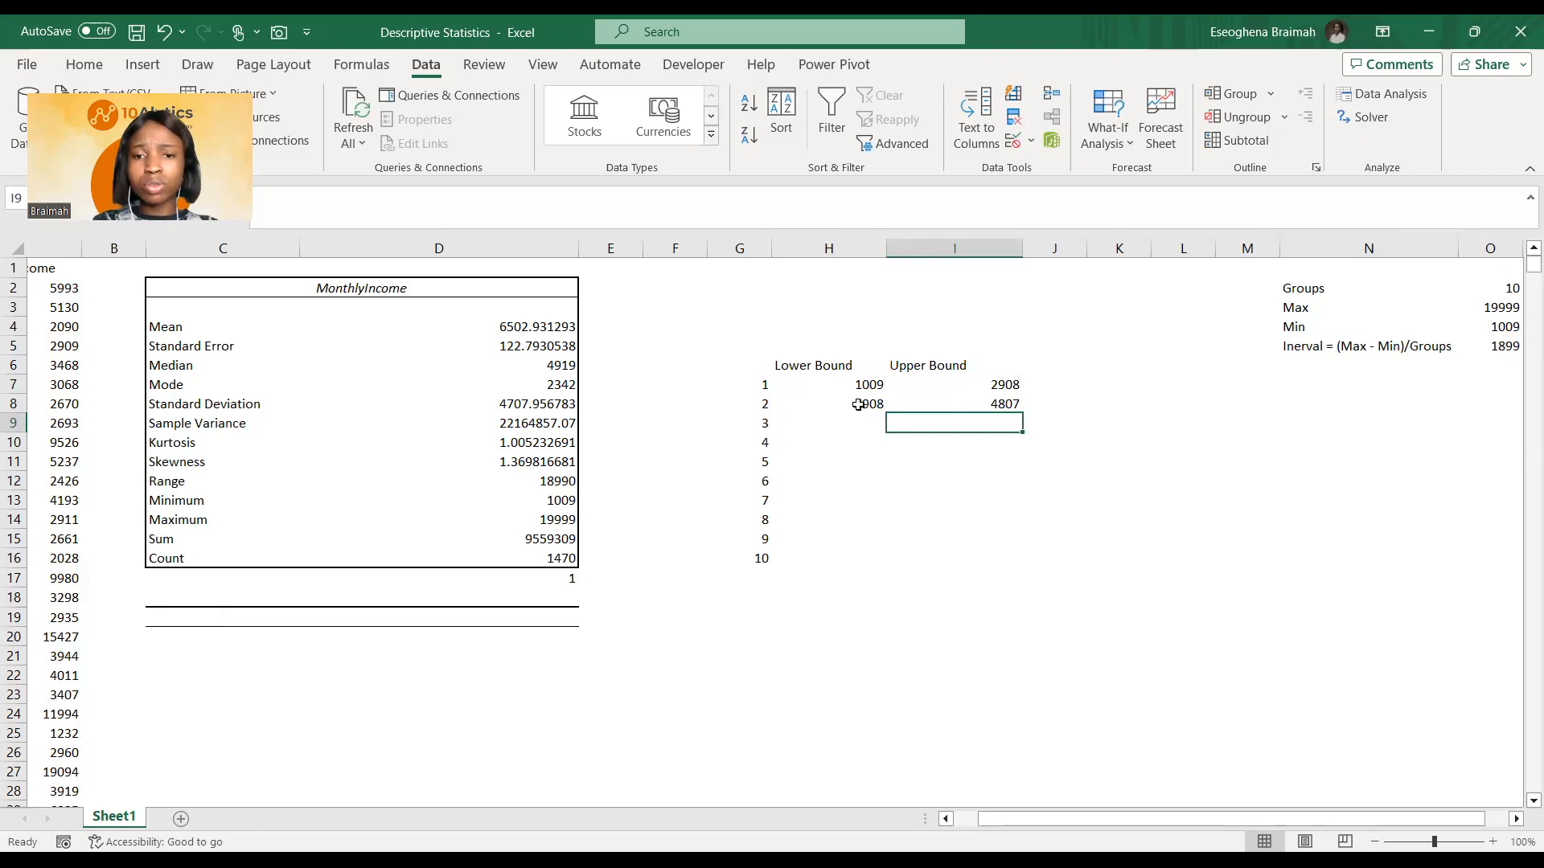
{"action": "left_click_drag", "start_coordinate": [859, 404], "coordinate": [1020, 563]}
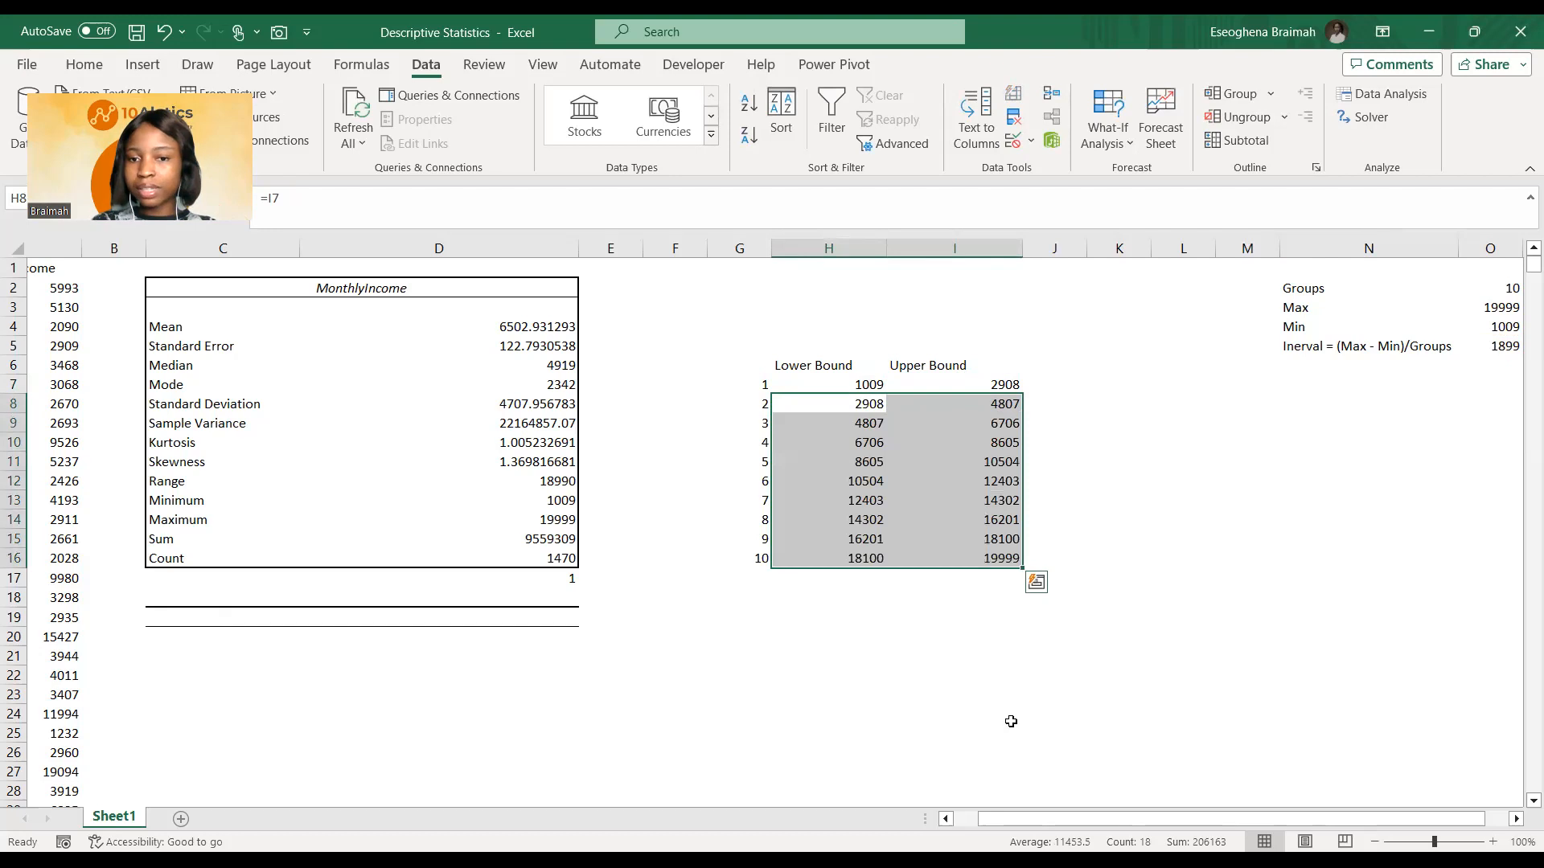
{"action": "left_click", "coordinate": [1103, 385]}
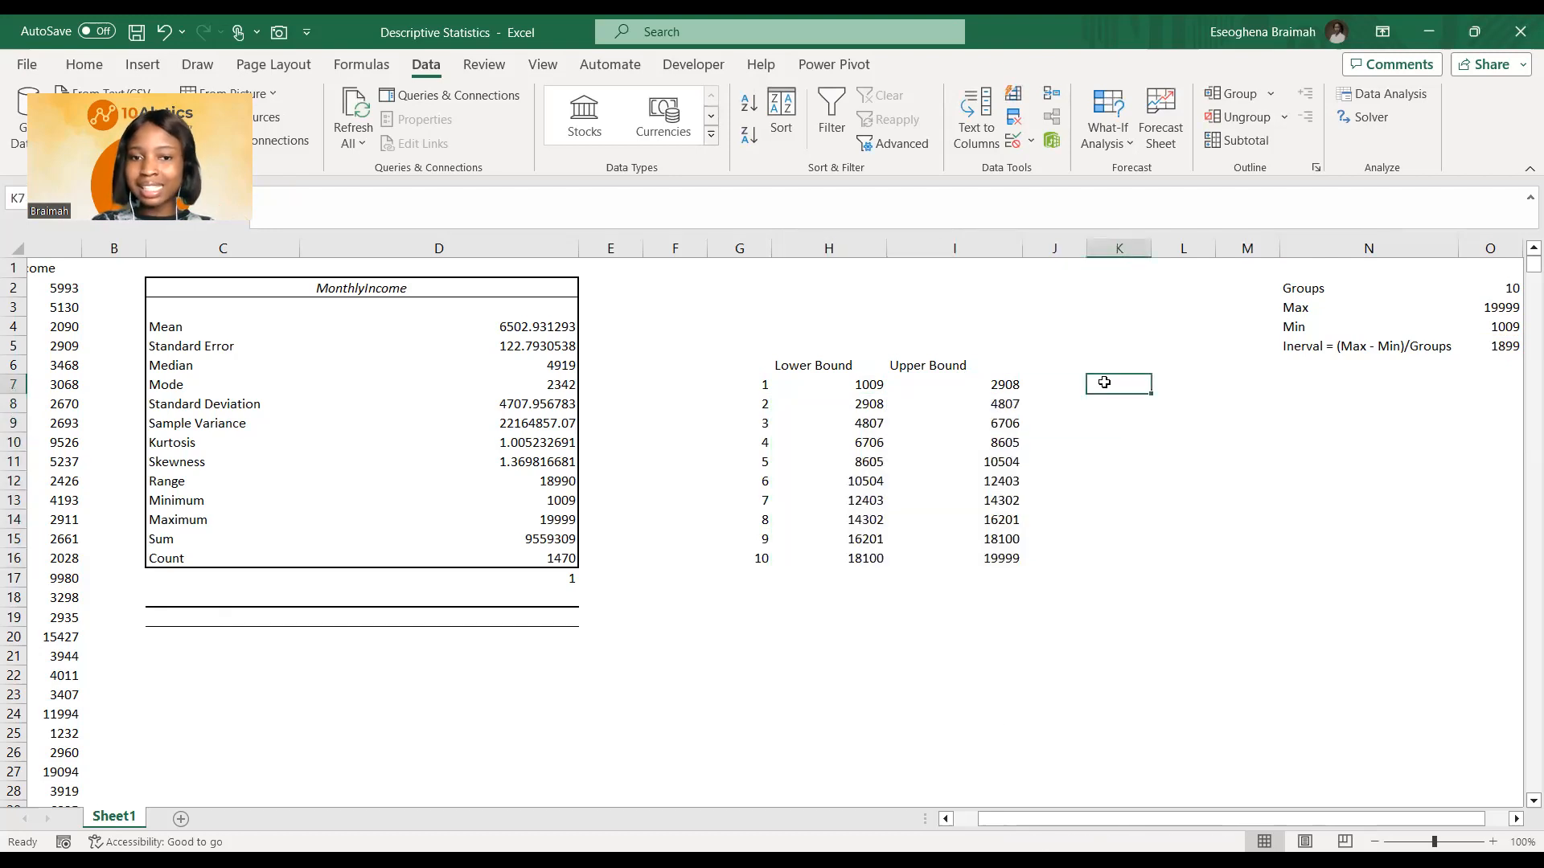
Step: Examine the lower and upper bounds of the first groups against the values in the MonthlyIncome column
{"action": "left_click", "coordinate": [735, 380]}
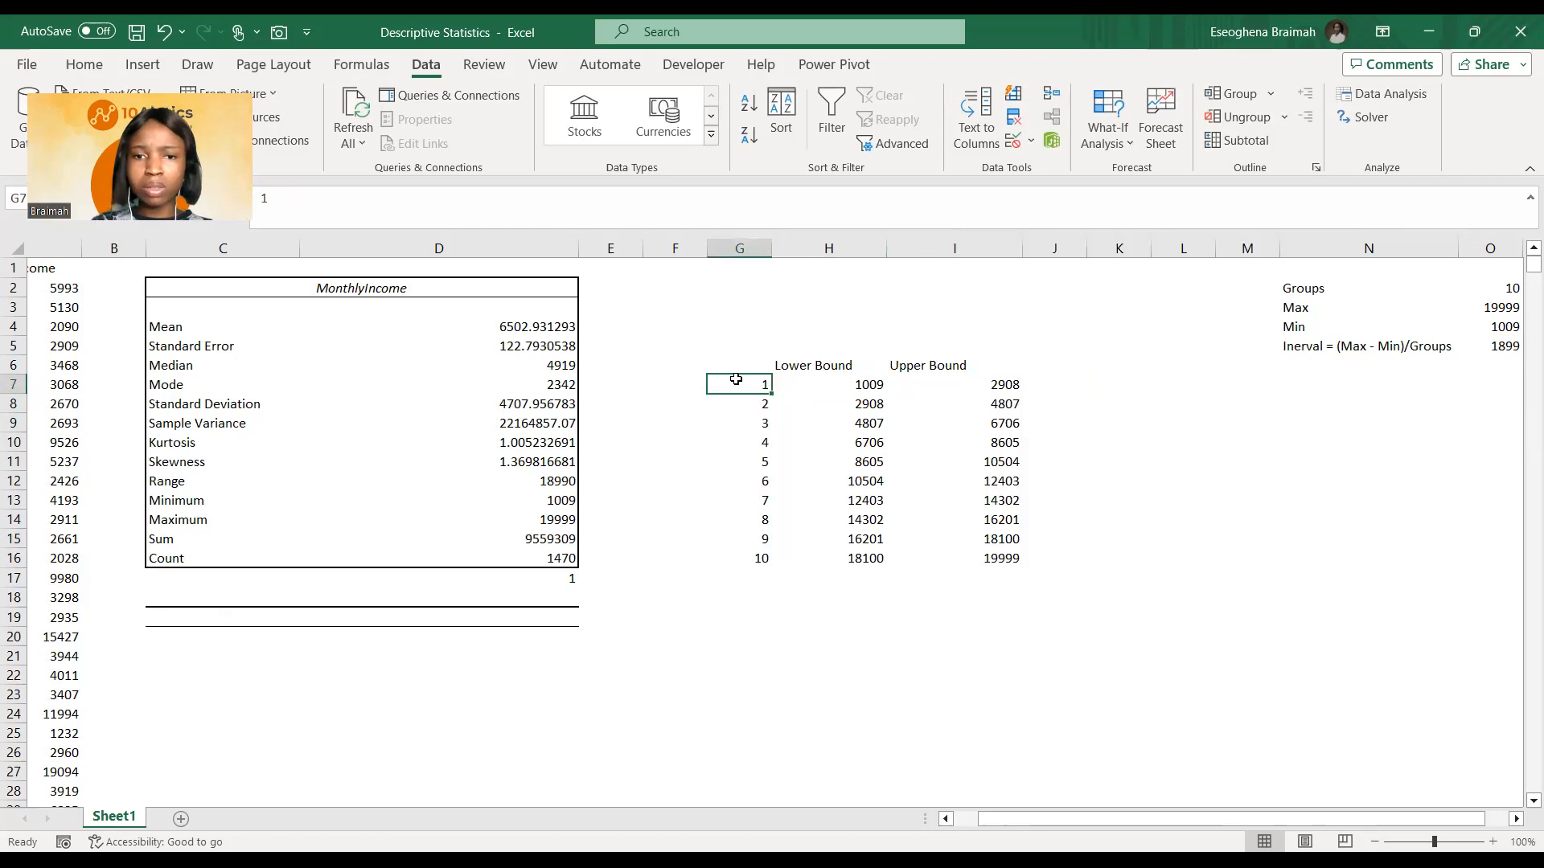
{"action": "left_click", "coordinate": [857, 384]}
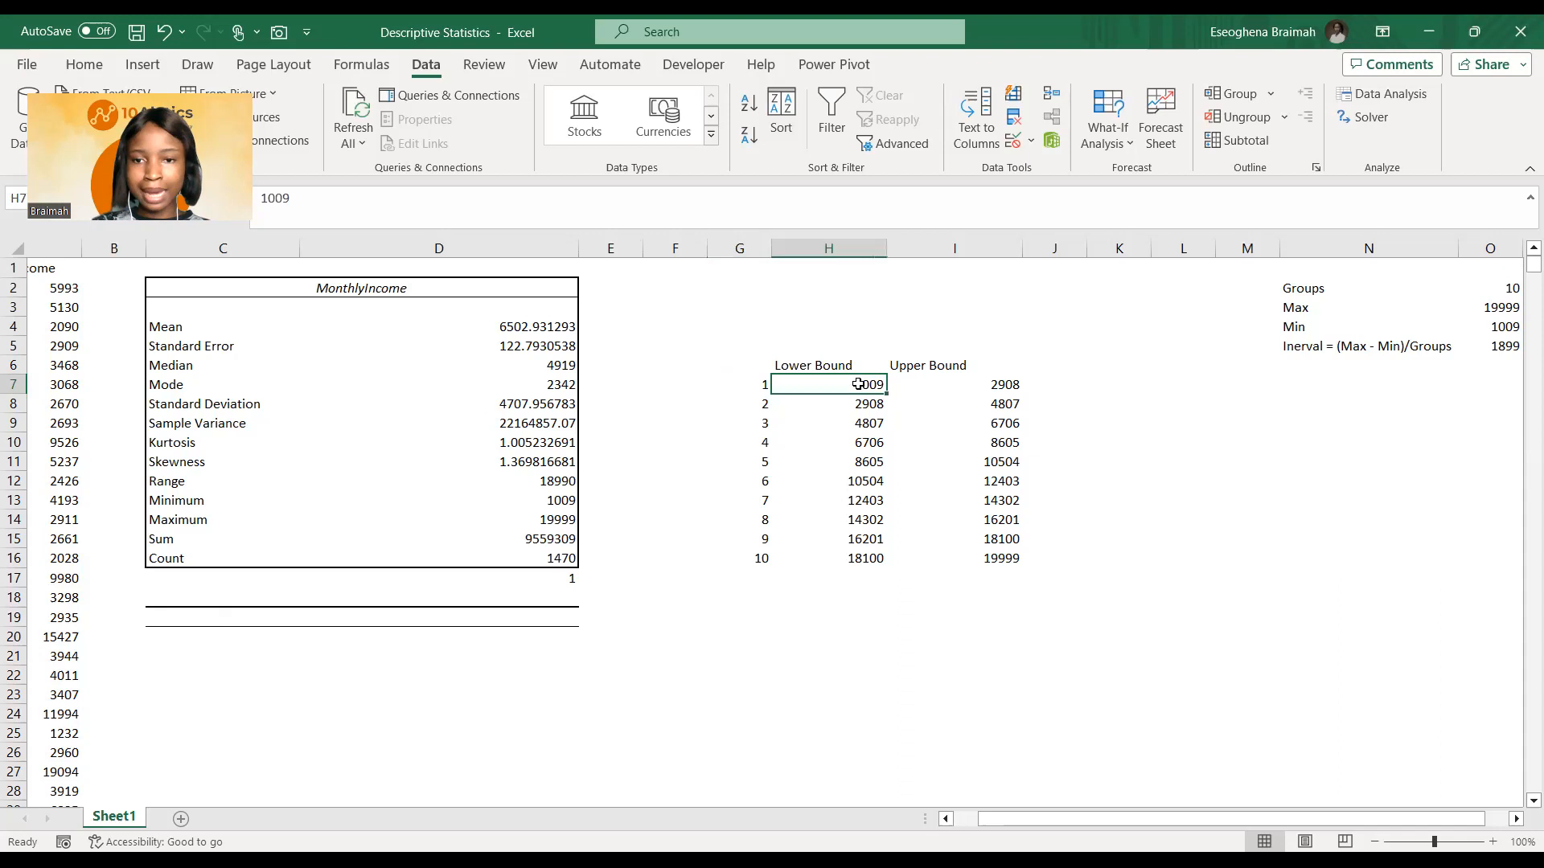
{"action": "left_click", "coordinate": [990, 381]}
{"action": "left_click", "coordinate": [873, 402]}
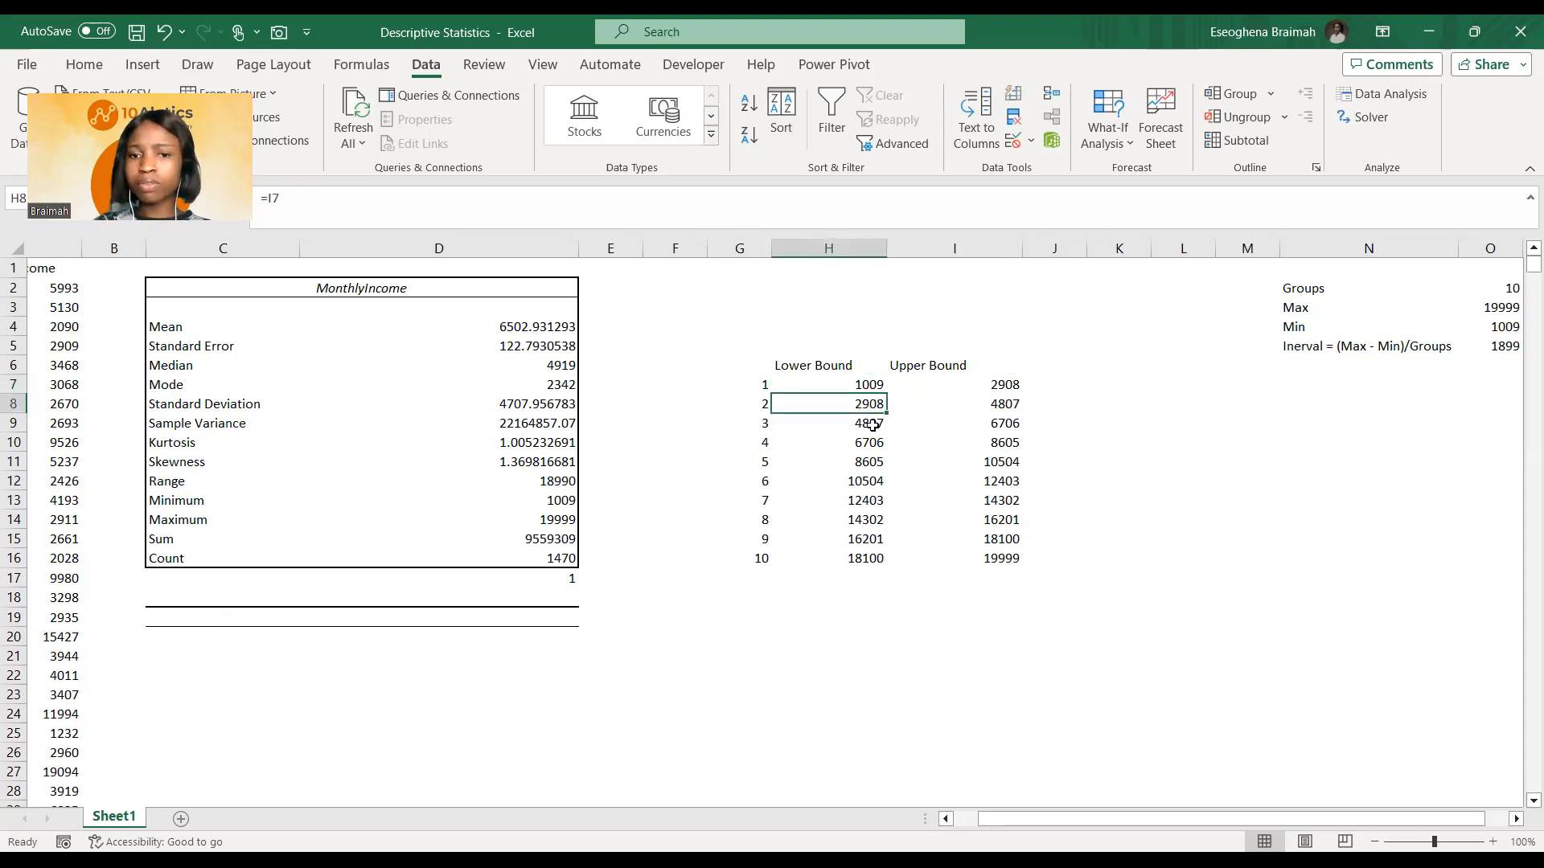
{"action": "left_click", "coordinate": [1003, 406]}
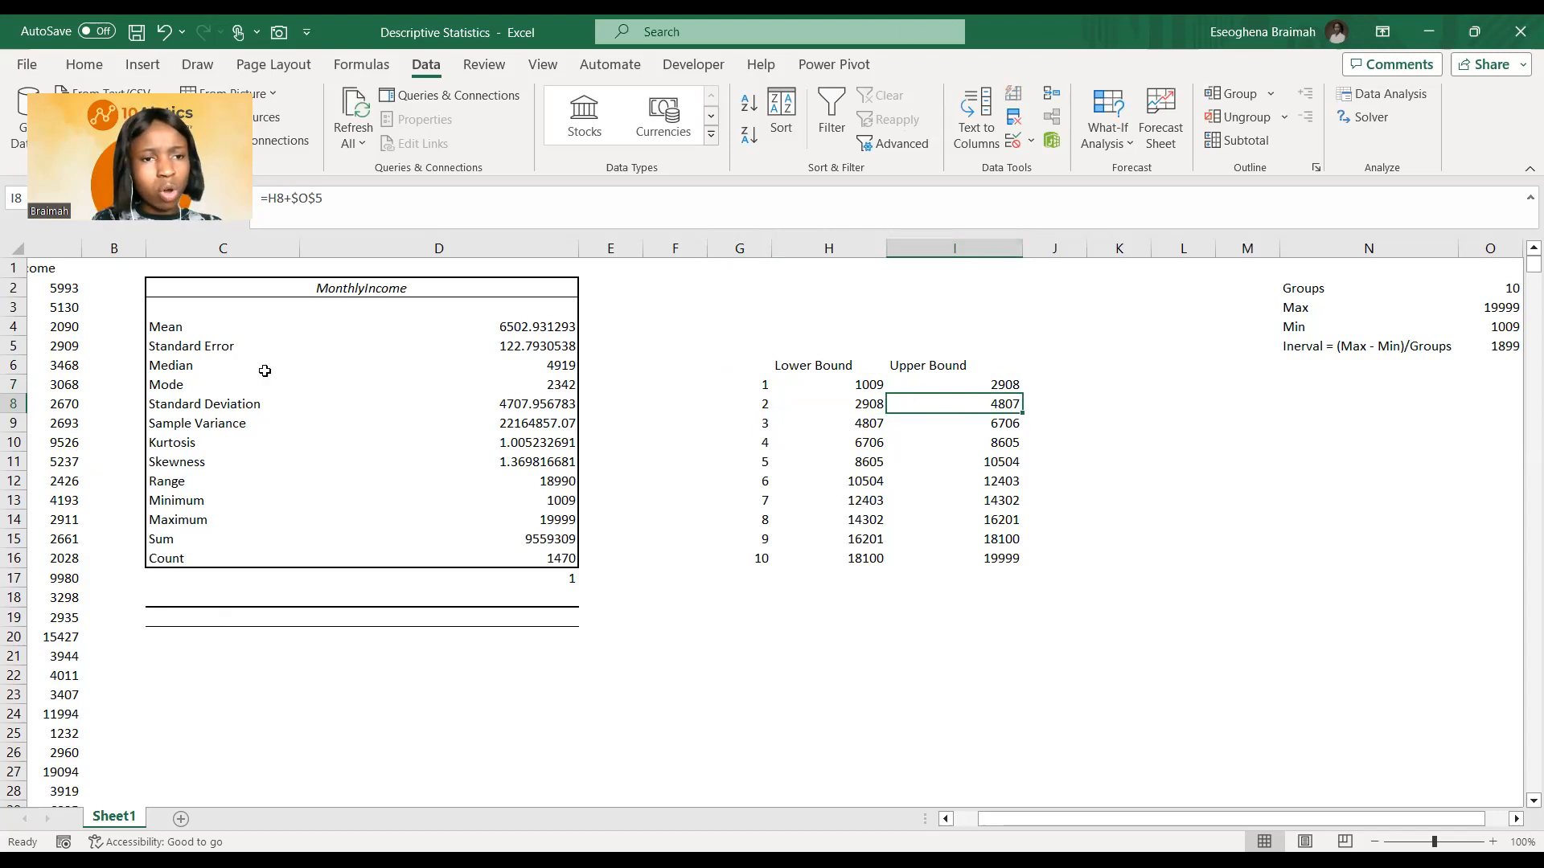
{"action": "left_click_drag", "start_coordinate": [1051, 828], "coordinate": [1027, 828]}
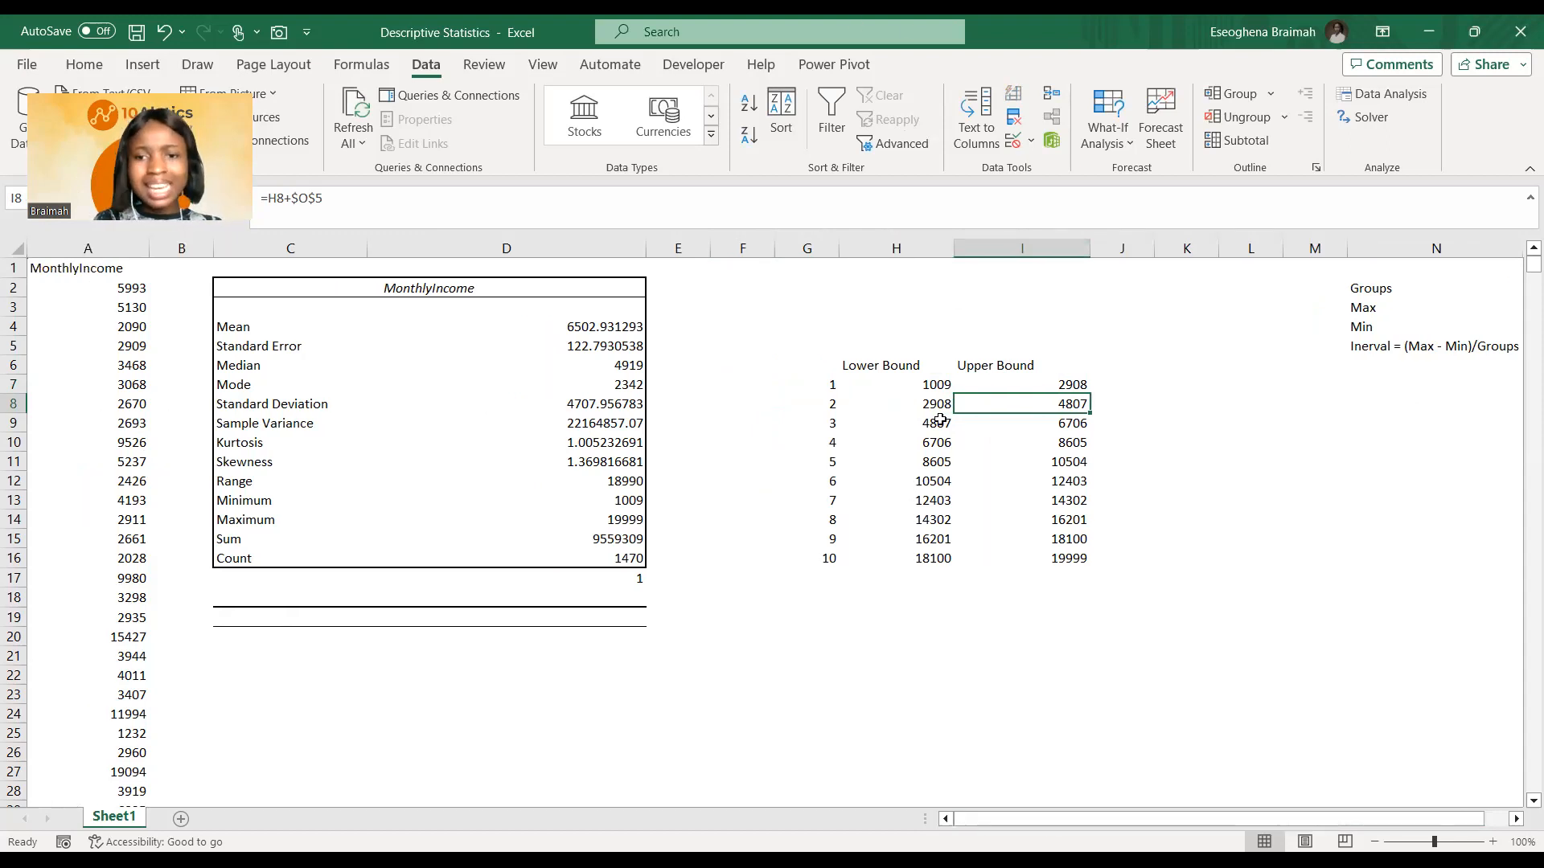
{"action": "left_click_drag", "start_coordinate": [882, 385], "coordinate": [1004, 379]}
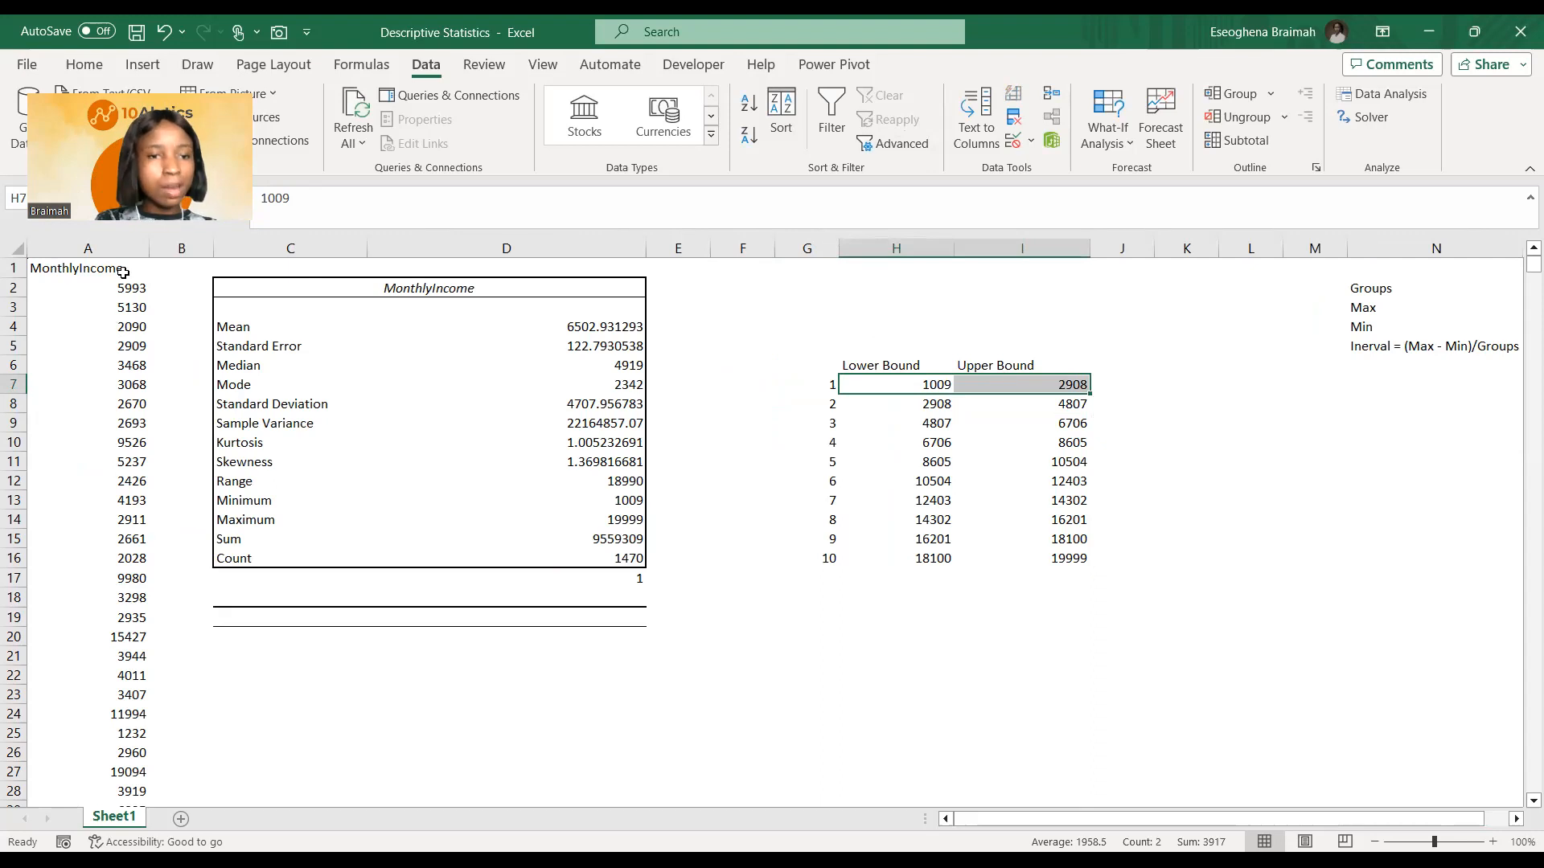
{"action": "left_click_drag", "start_coordinate": [125, 287], "coordinate": [129, 461]}
{"action": "left_click_drag", "start_coordinate": [878, 385], "coordinate": [1025, 384]}
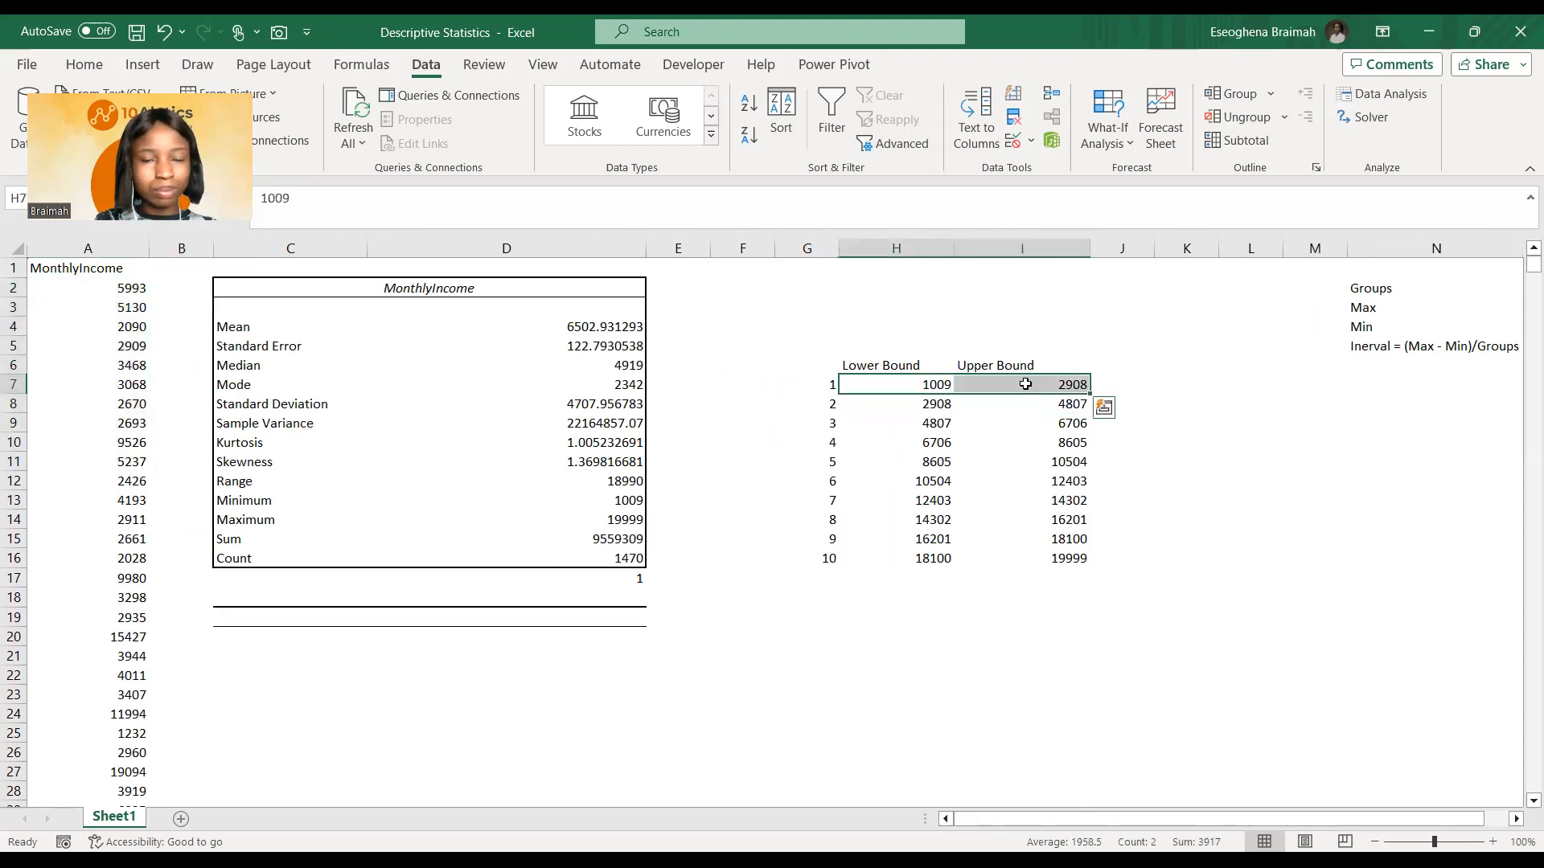
{"action": "left_click", "coordinate": [899, 418]}
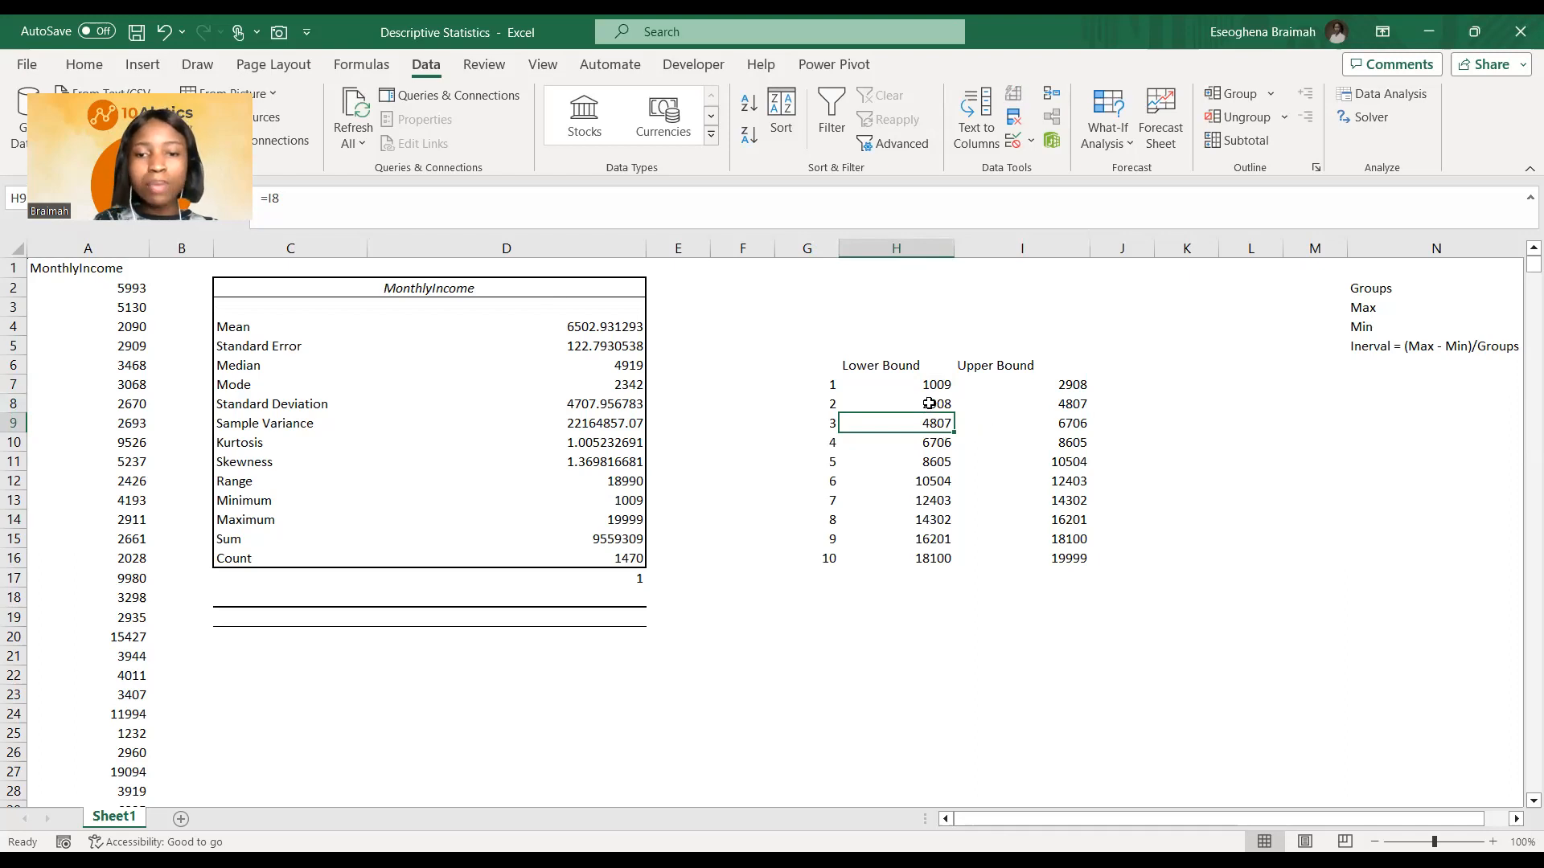
{"action": "left_click_drag", "start_coordinate": [930, 403], "coordinate": [1010, 404]}
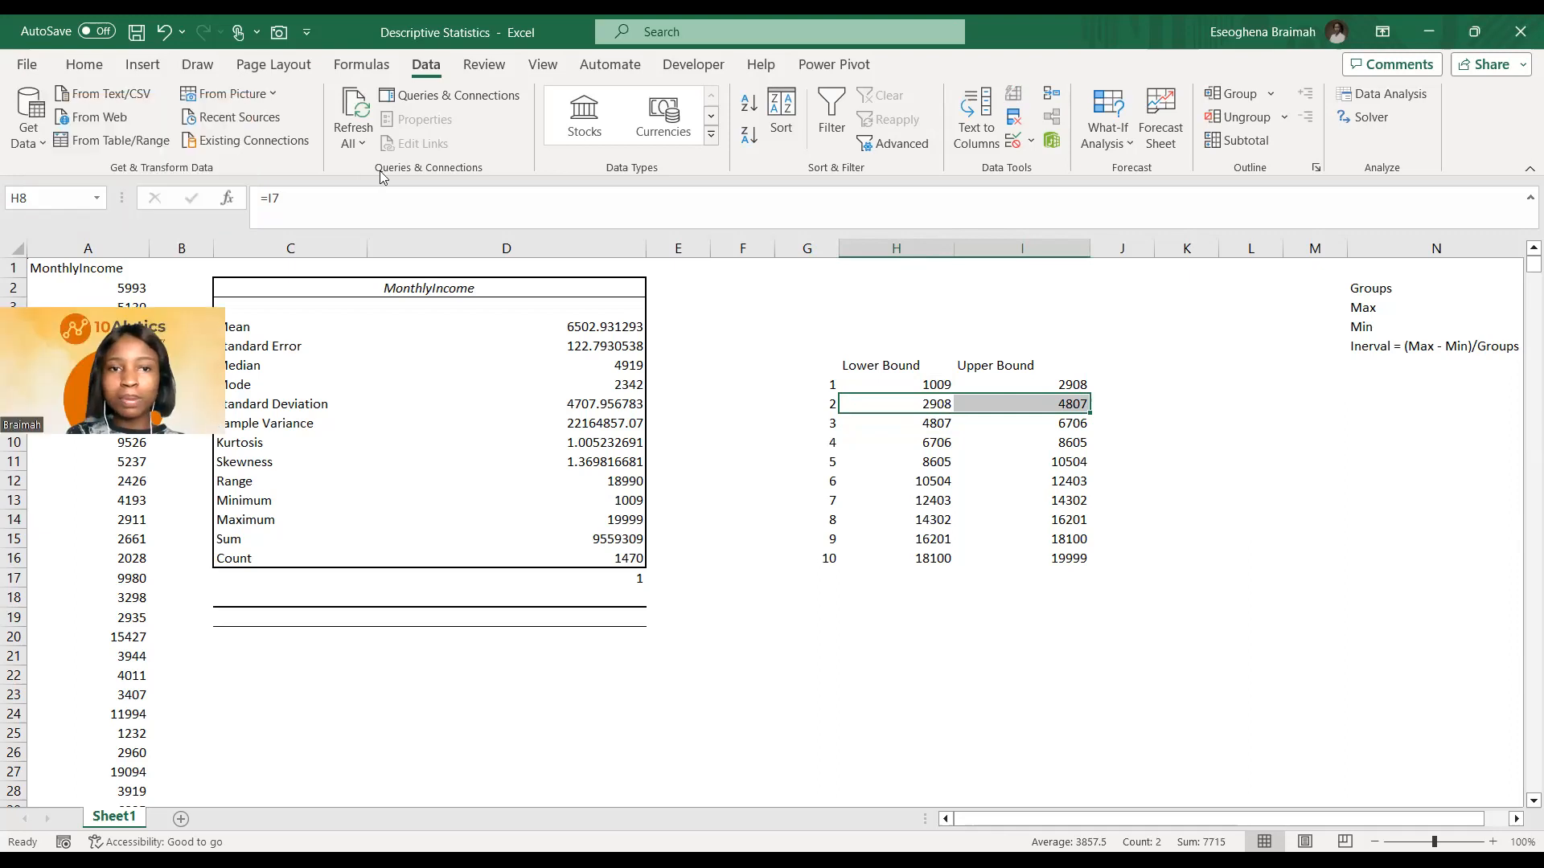
Step: Generate a Data Analysis histogram with chart from the MonthlyIncome column, using the upper bounds in I6:I16 as bins and C19 as output cell
{"action": "left_click", "coordinate": [1384, 96]}
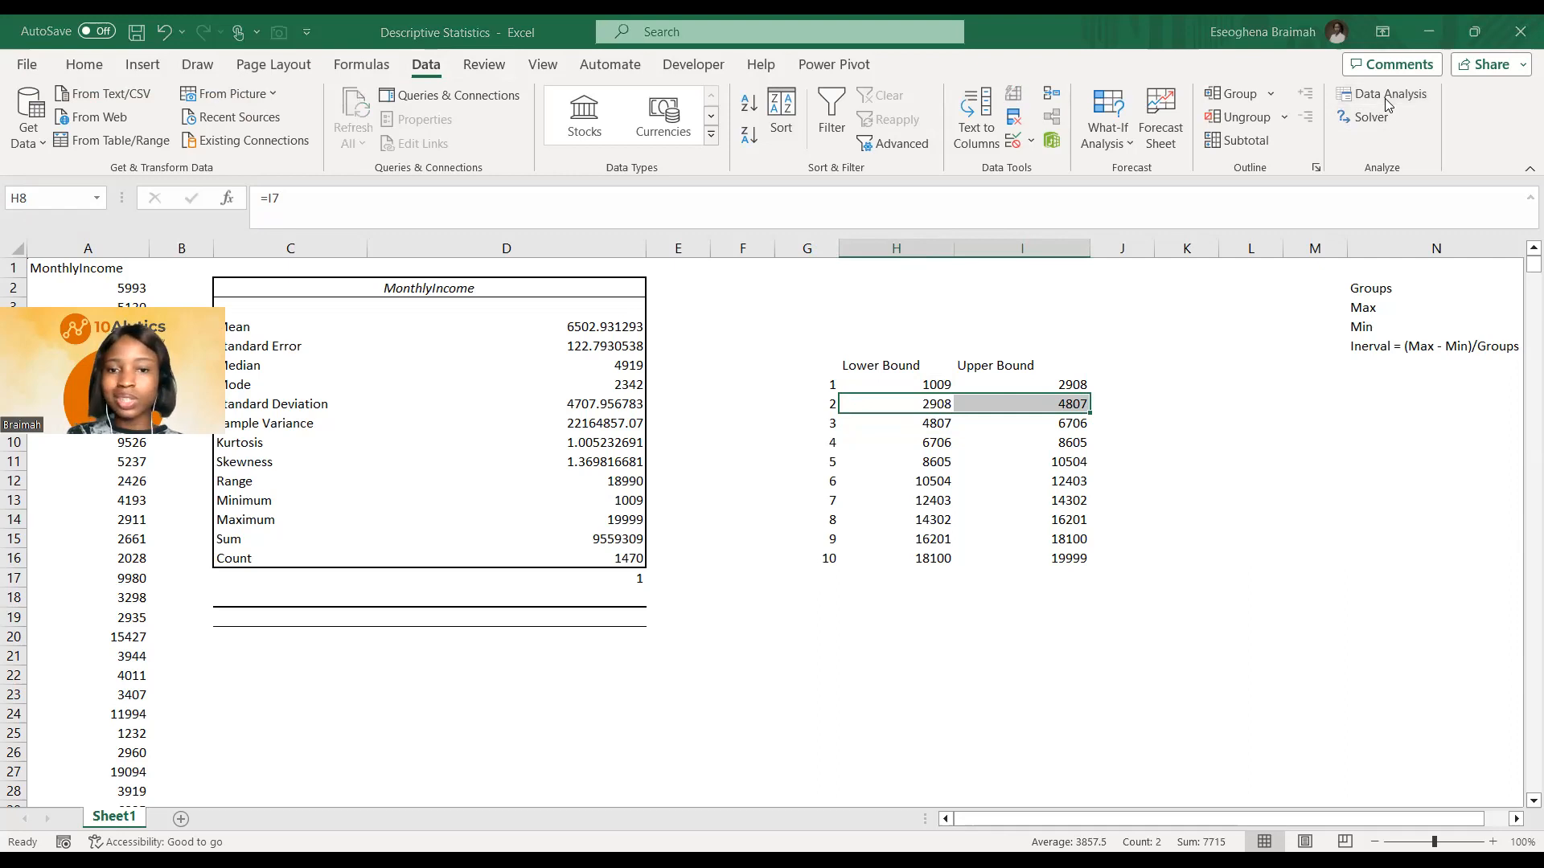
{"action": "left_click", "coordinate": [749, 319]}
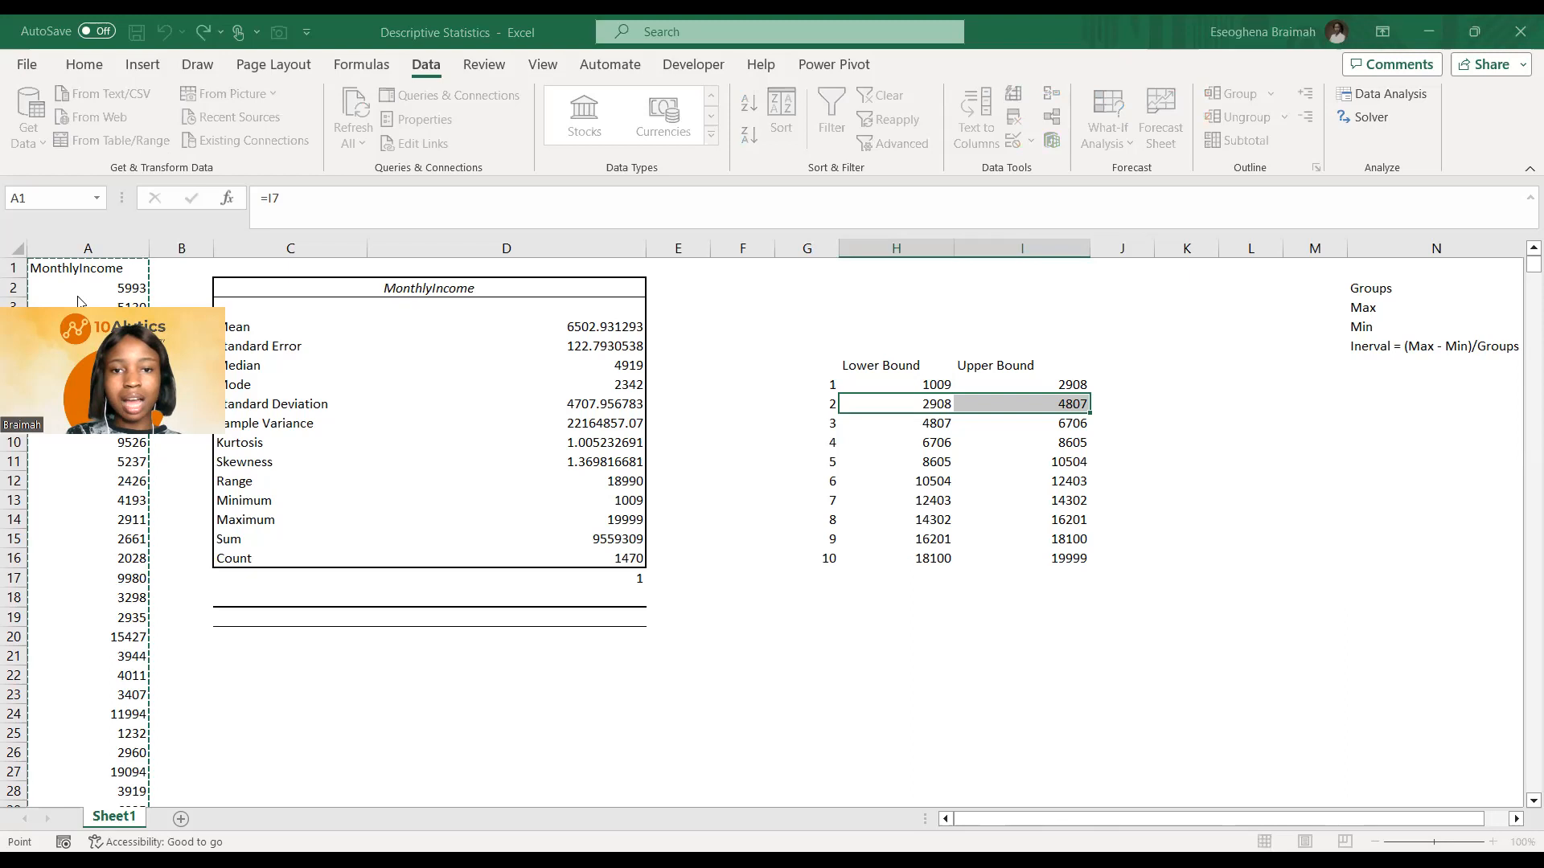
{"action": "left_click_drag", "start_coordinate": [1231, 189], "coordinate": [1268, 127]}
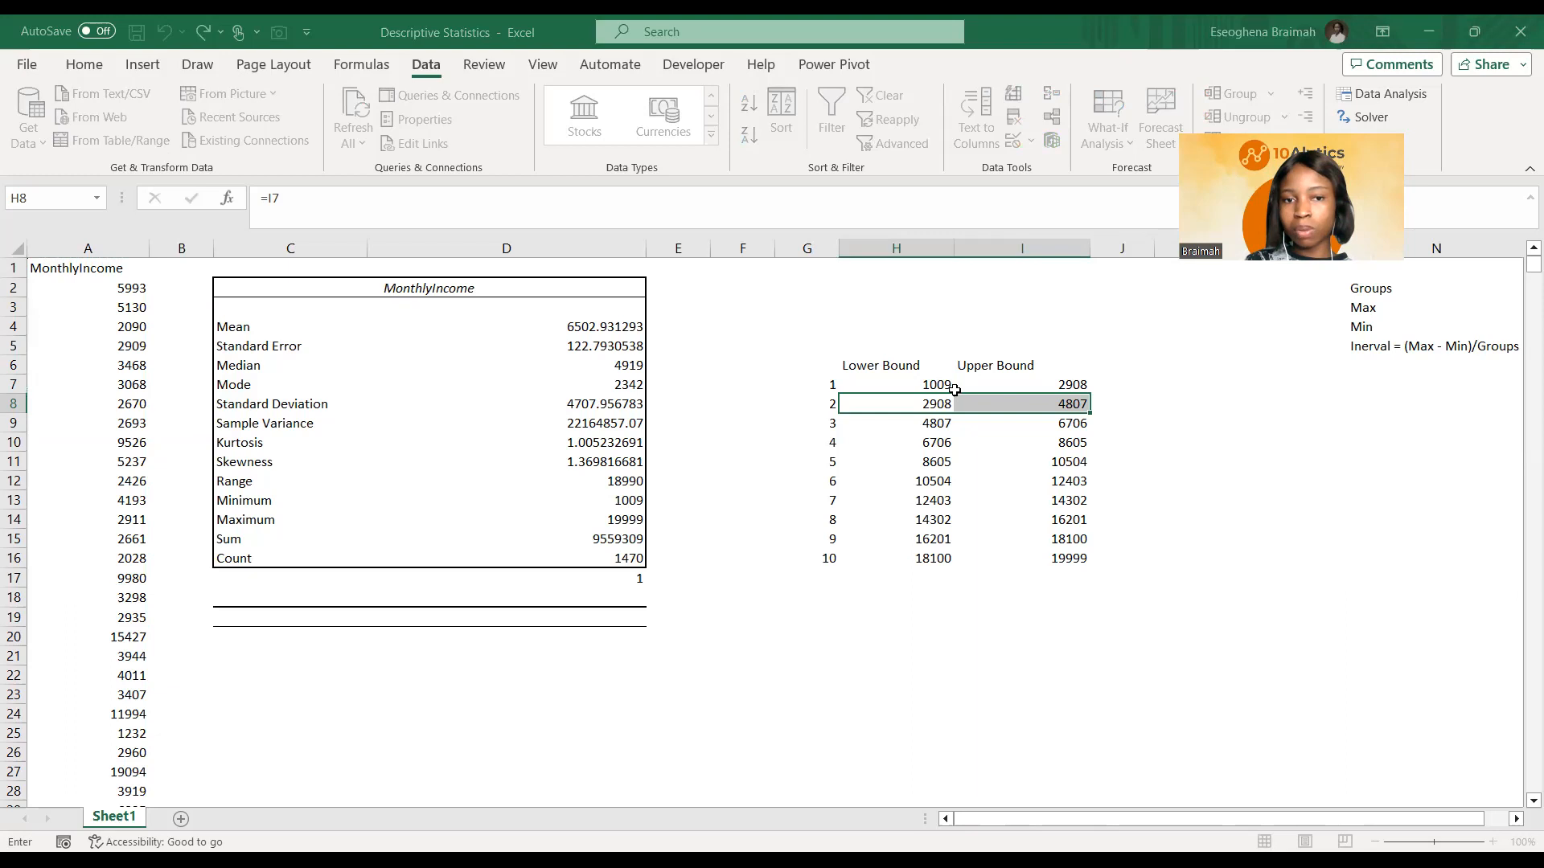
{"action": "left_click", "coordinate": [1019, 365]}
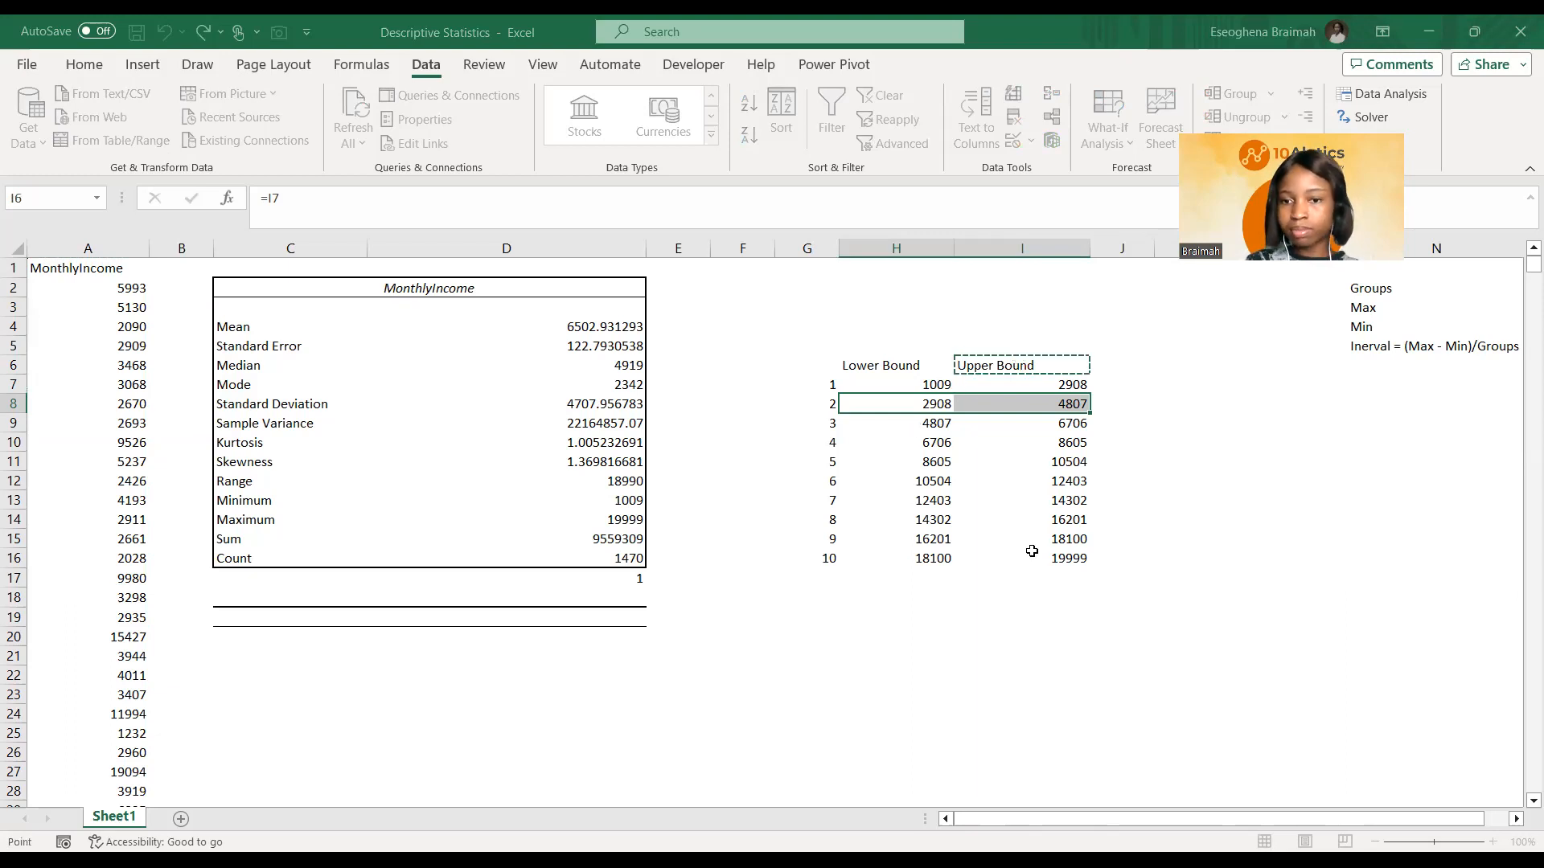
{"action": "left_click_drag", "start_coordinate": [1018, 365], "coordinate": [1032, 551]}
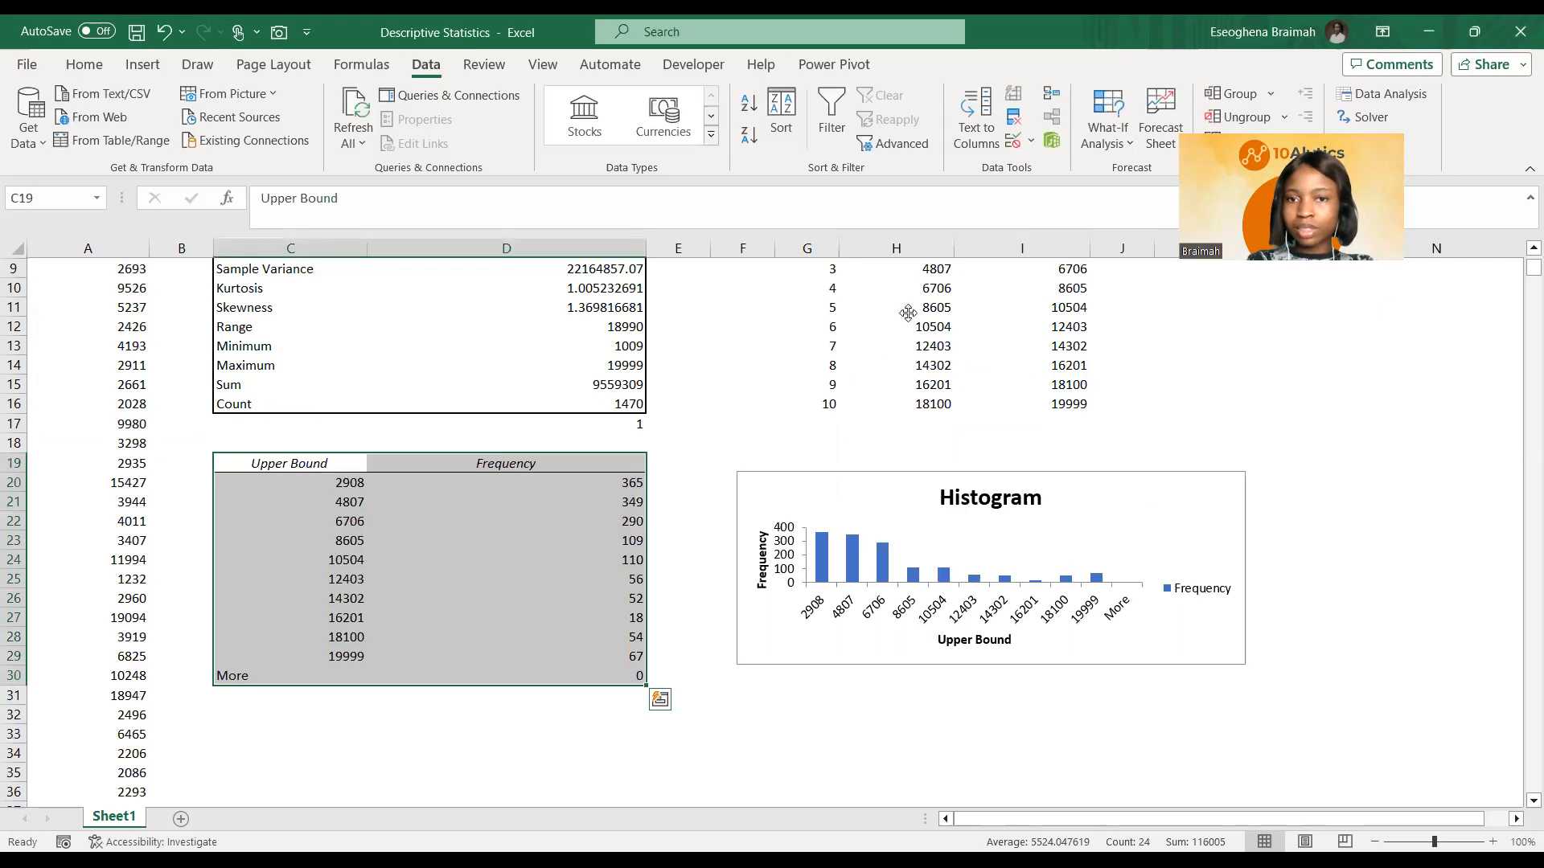
Step: Enlarge the histogram chart in both width and height
{"action": "left_click", "coordinate": [1249, 667]}
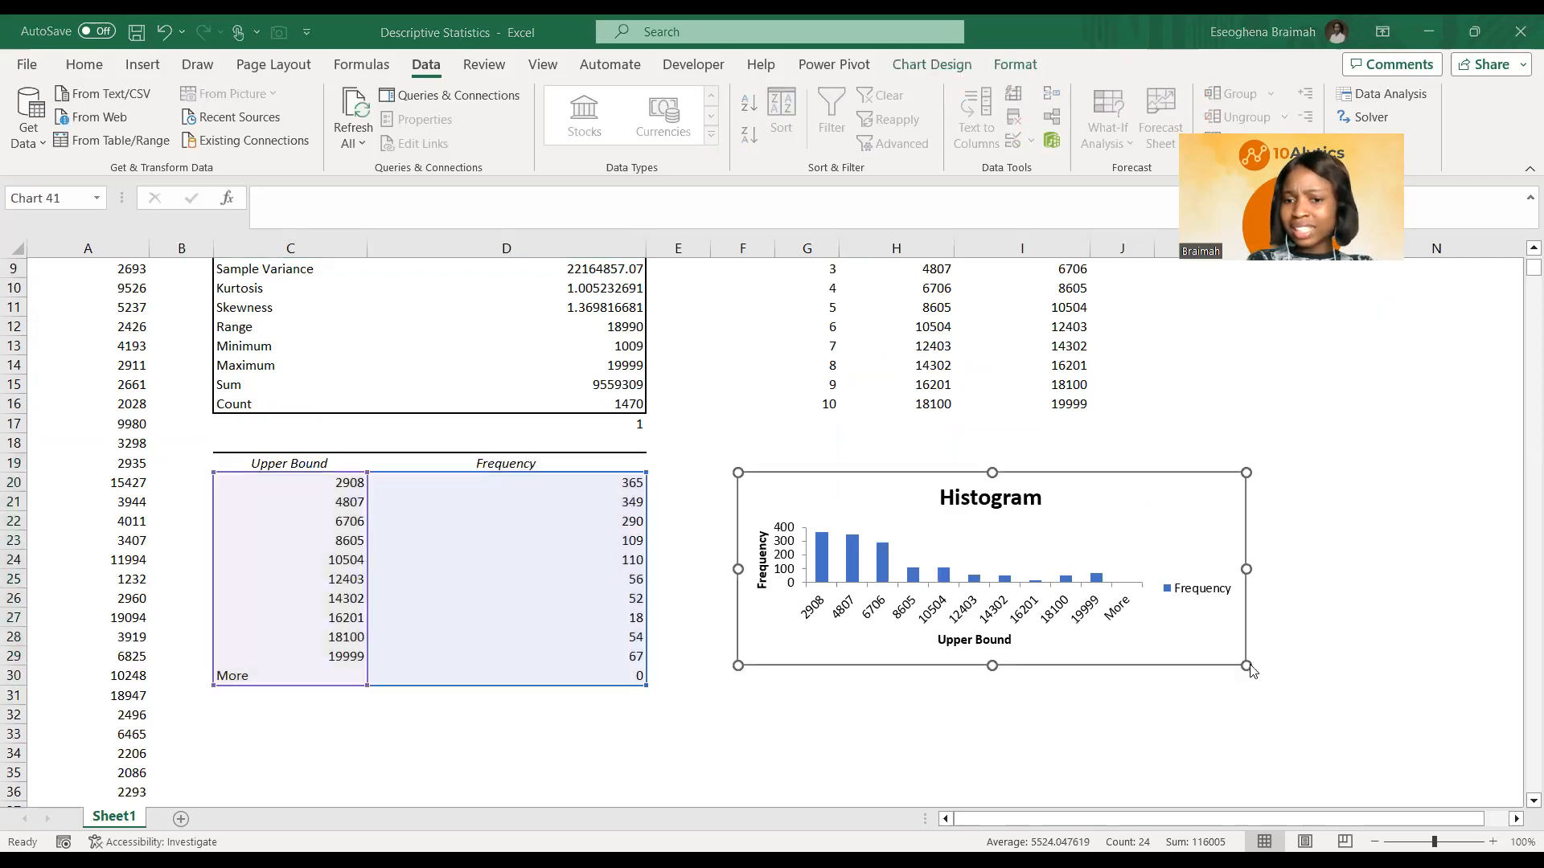
{"action": "left_click_drag", "start_coordinate": [1247, 666], "coordinate": [1311, 722]}
{"action": "scroll", "coordinate": [585, 628], "scroll_direction": "up", "scroll_amount": 2}
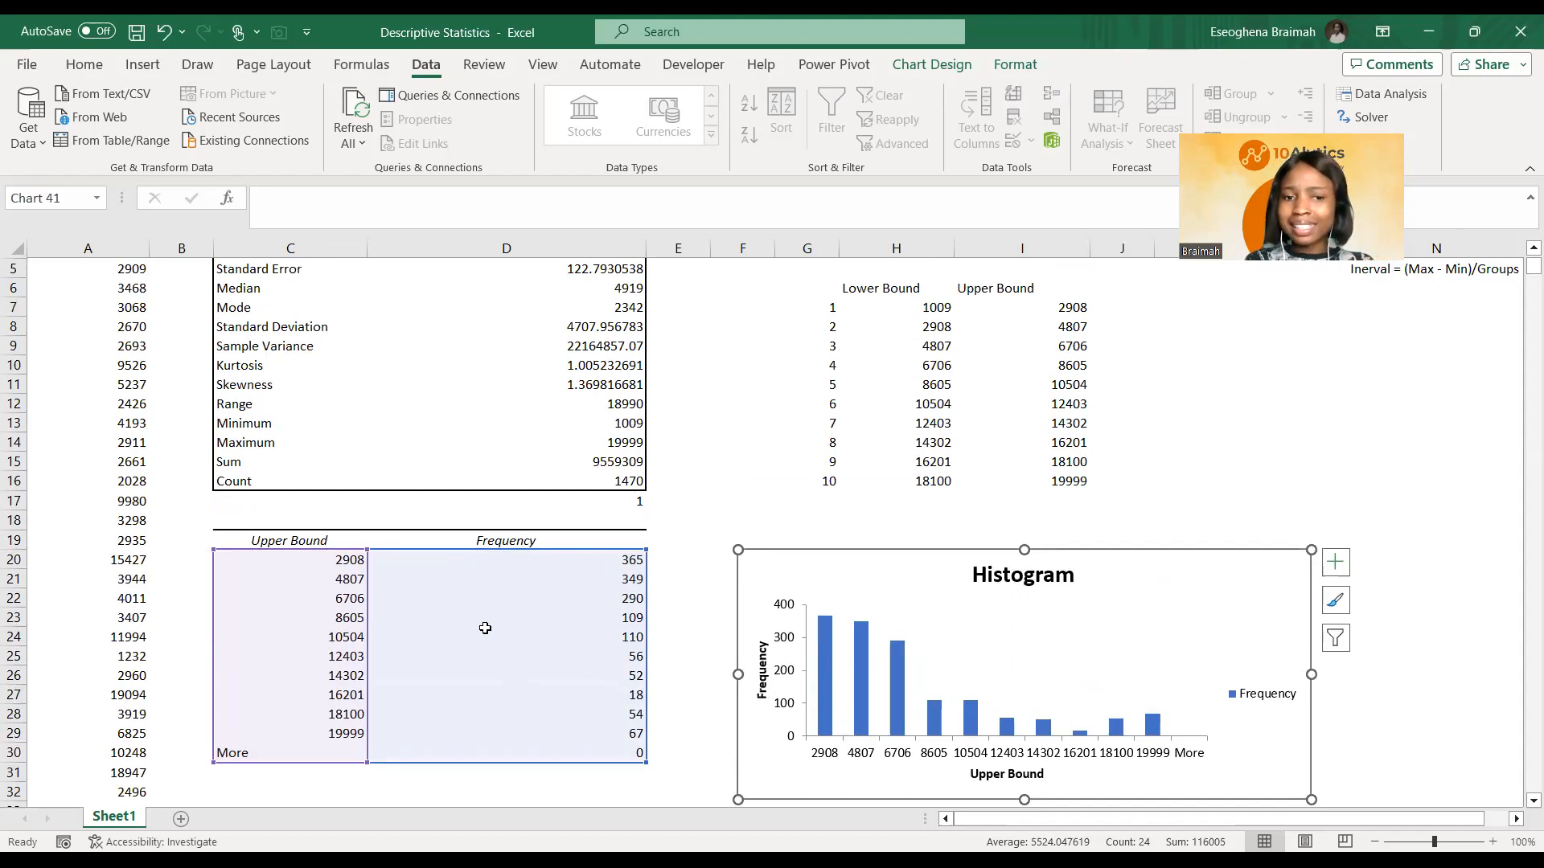
Step: Move the histogram chart up so it starts beside row 14, and enlarge it further
{"action": "left_click_drag", "start_coordinate": [933, 307], "coordinate": [1003, 306]}
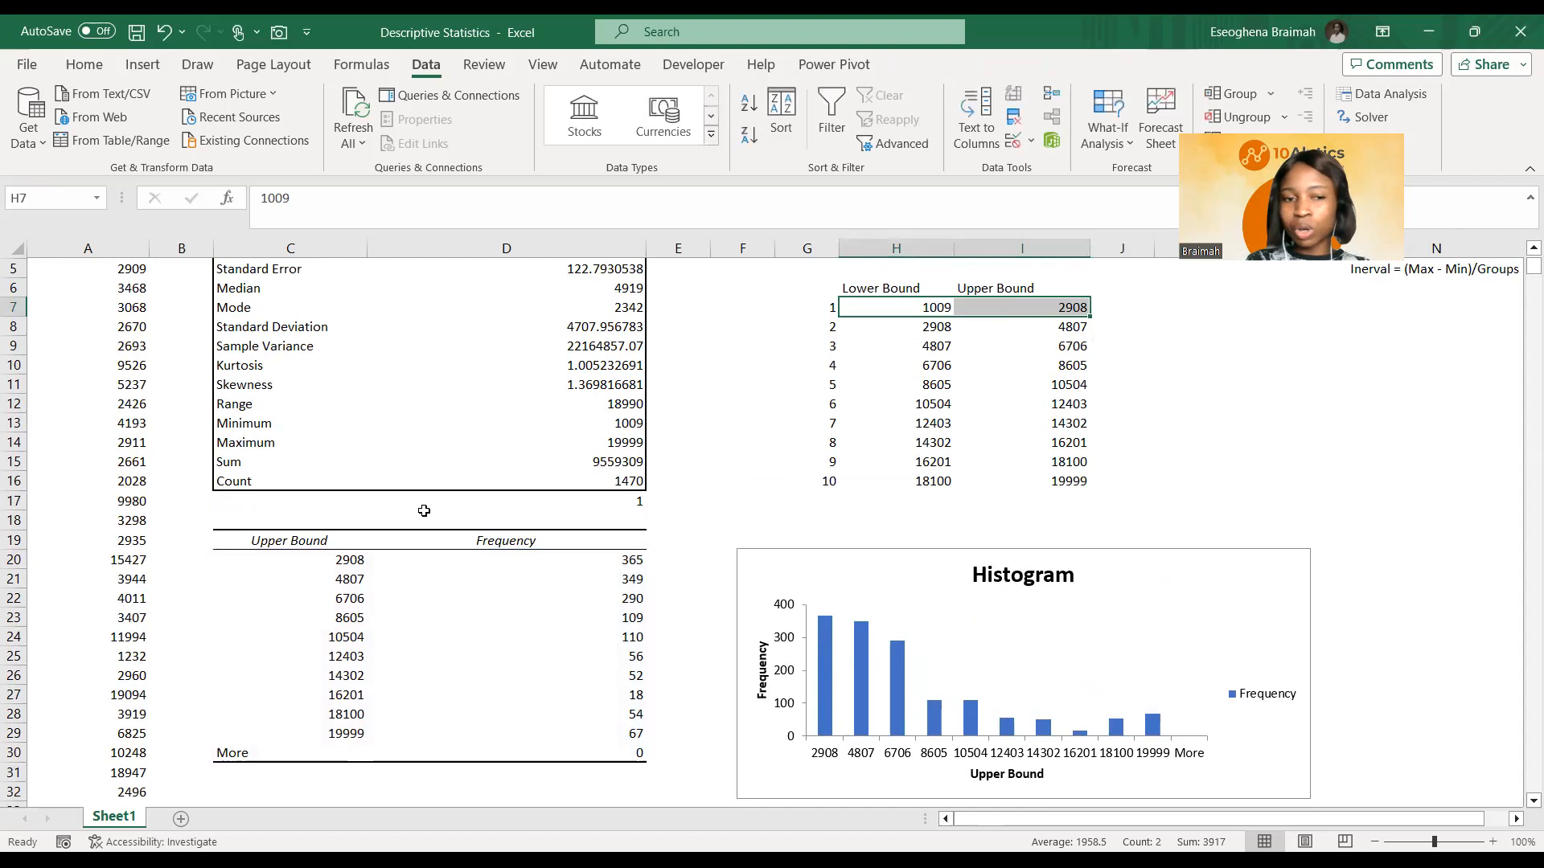
{"action": "left_click", "coordinate": [480, 578]}
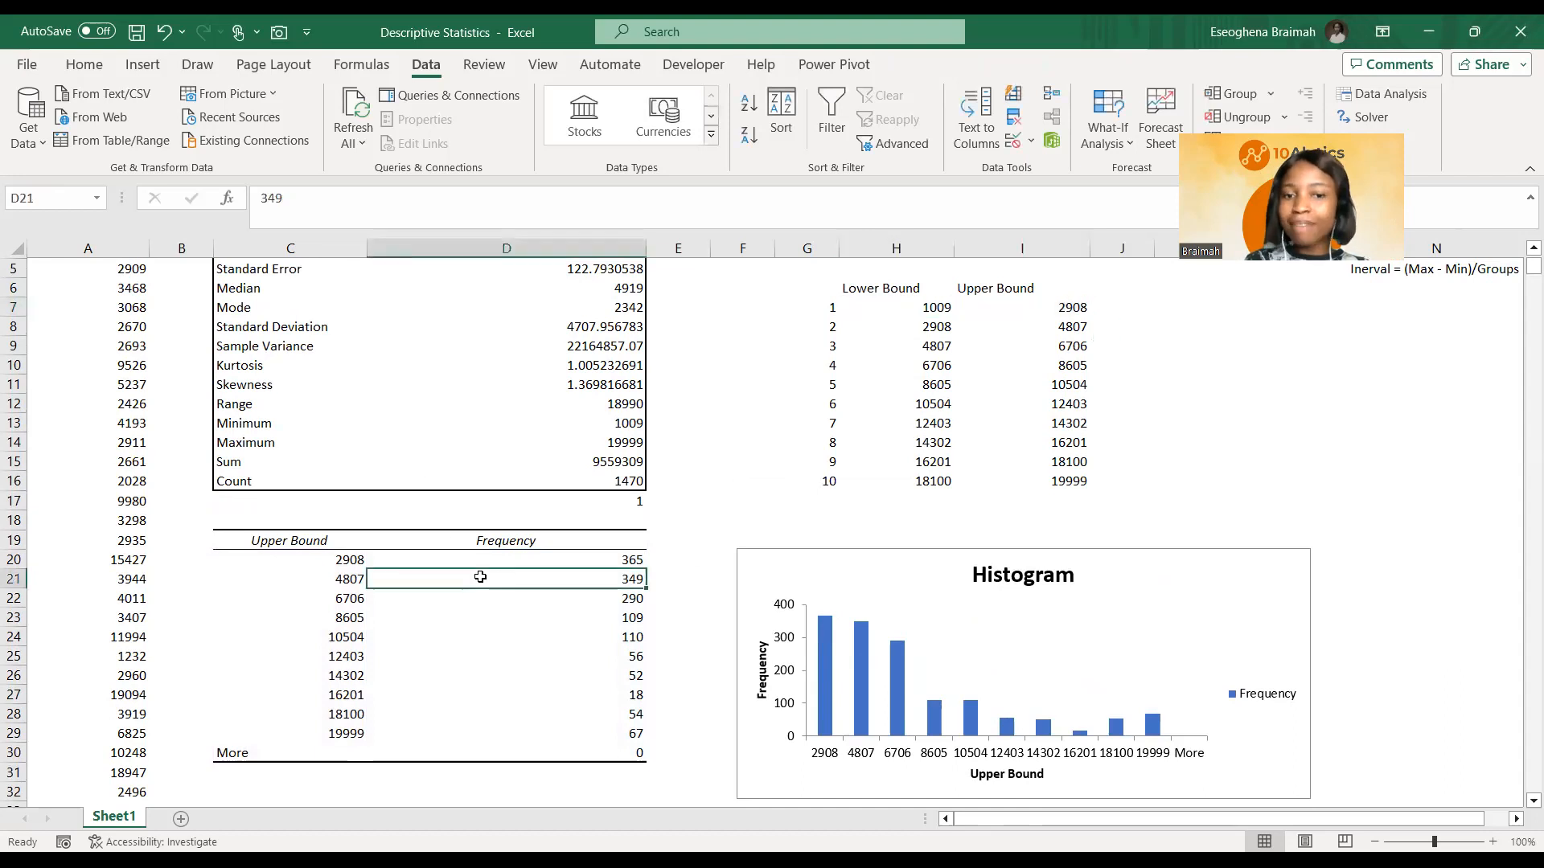
{"action": "left_click", "coordinate": [584, 562]}
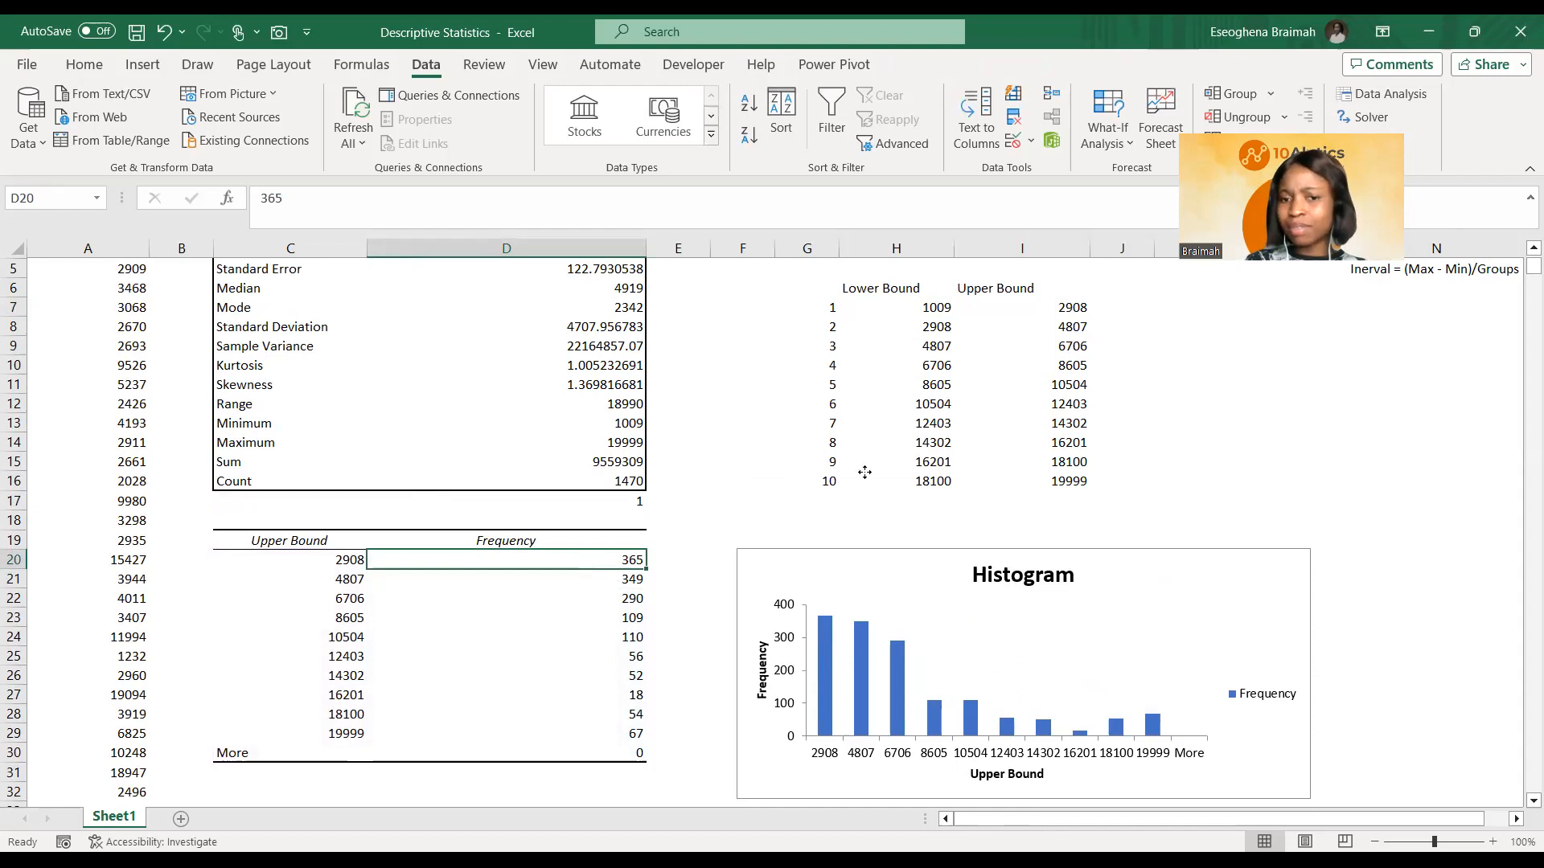
{"action": "left_click_drag", "start_coordinate": [864, 472], "coordinate": [864, 472]}
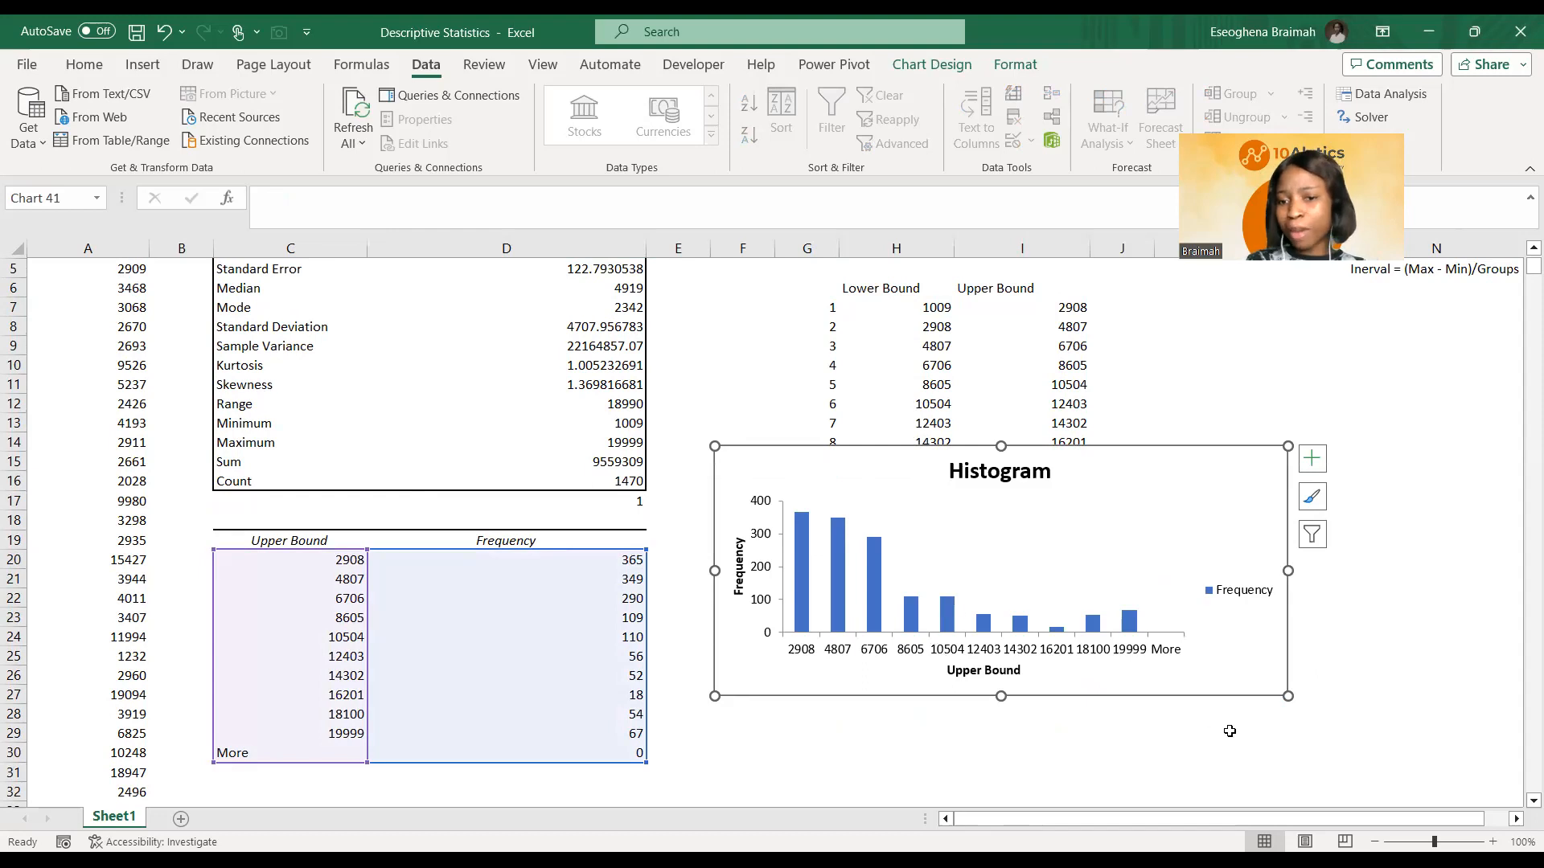
{"action": "left_click_drag", "start_coordinate": [1287, 696], "coordinate": [1333, 721]}
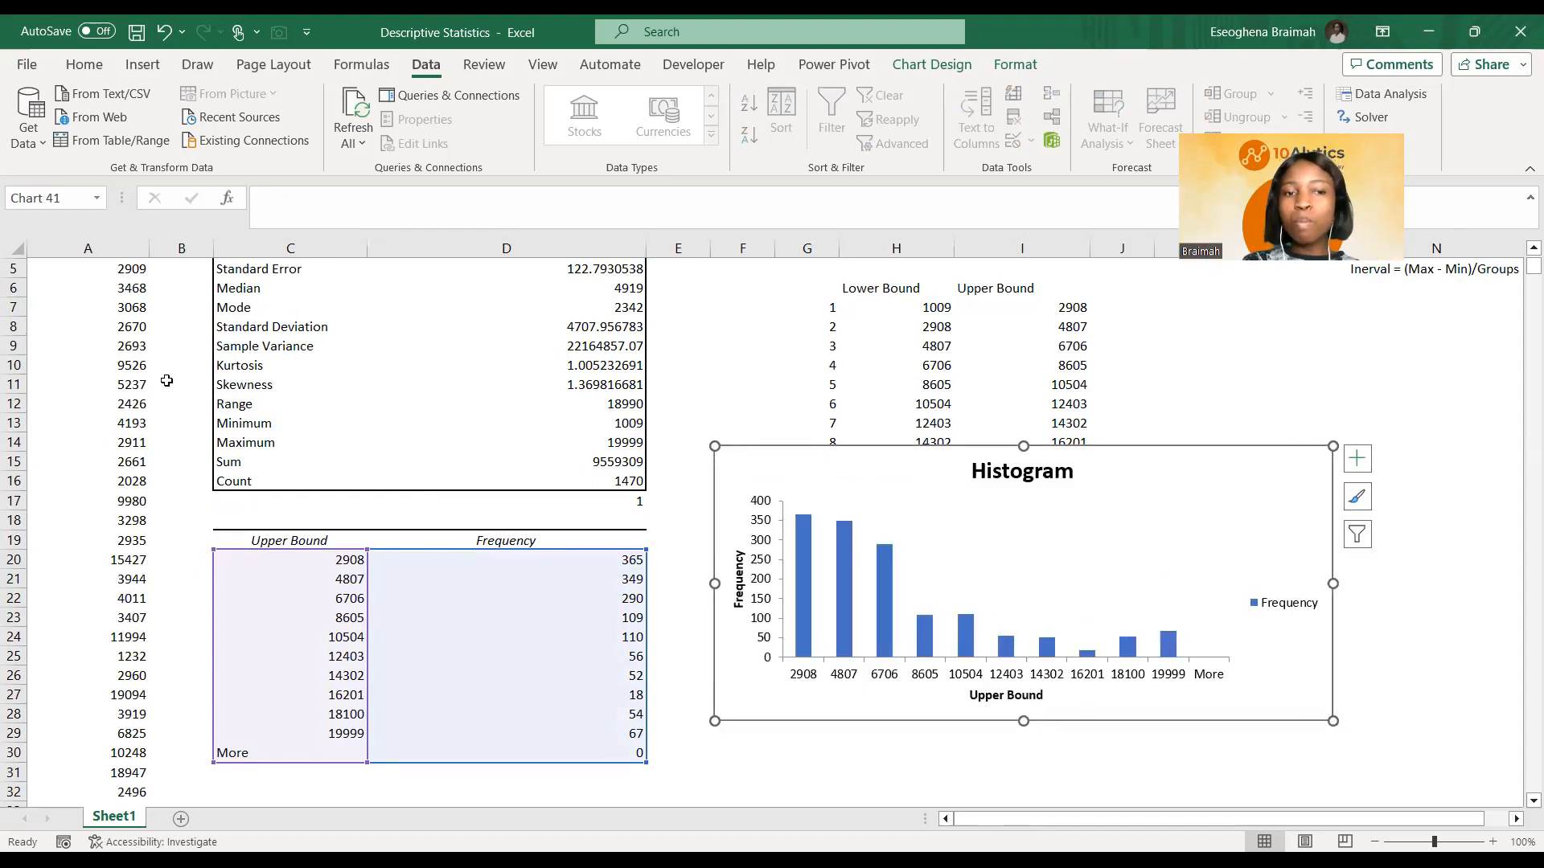
{"action": "left_click", "coordinate": [262, 371]}
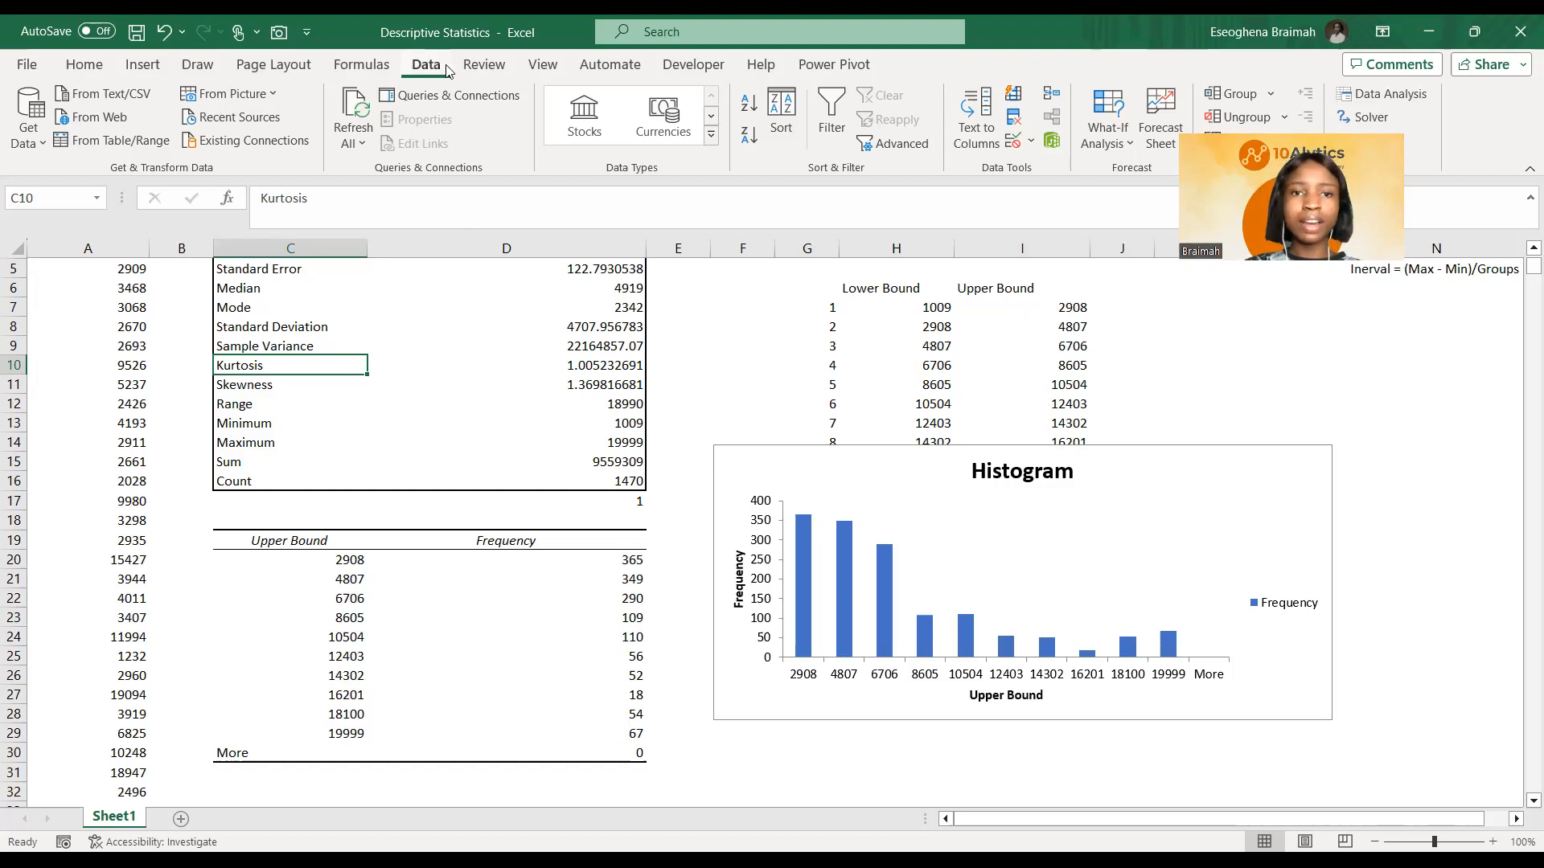
Step: Draw four freehand red pen strokes over the histogram, tracing the falling outline of its bars from the 2908 group towards the upper groups
{"action": "left_click", "coordinate": [198, 69]}
{"action": "left_click", "coordinate": [437, 103]}
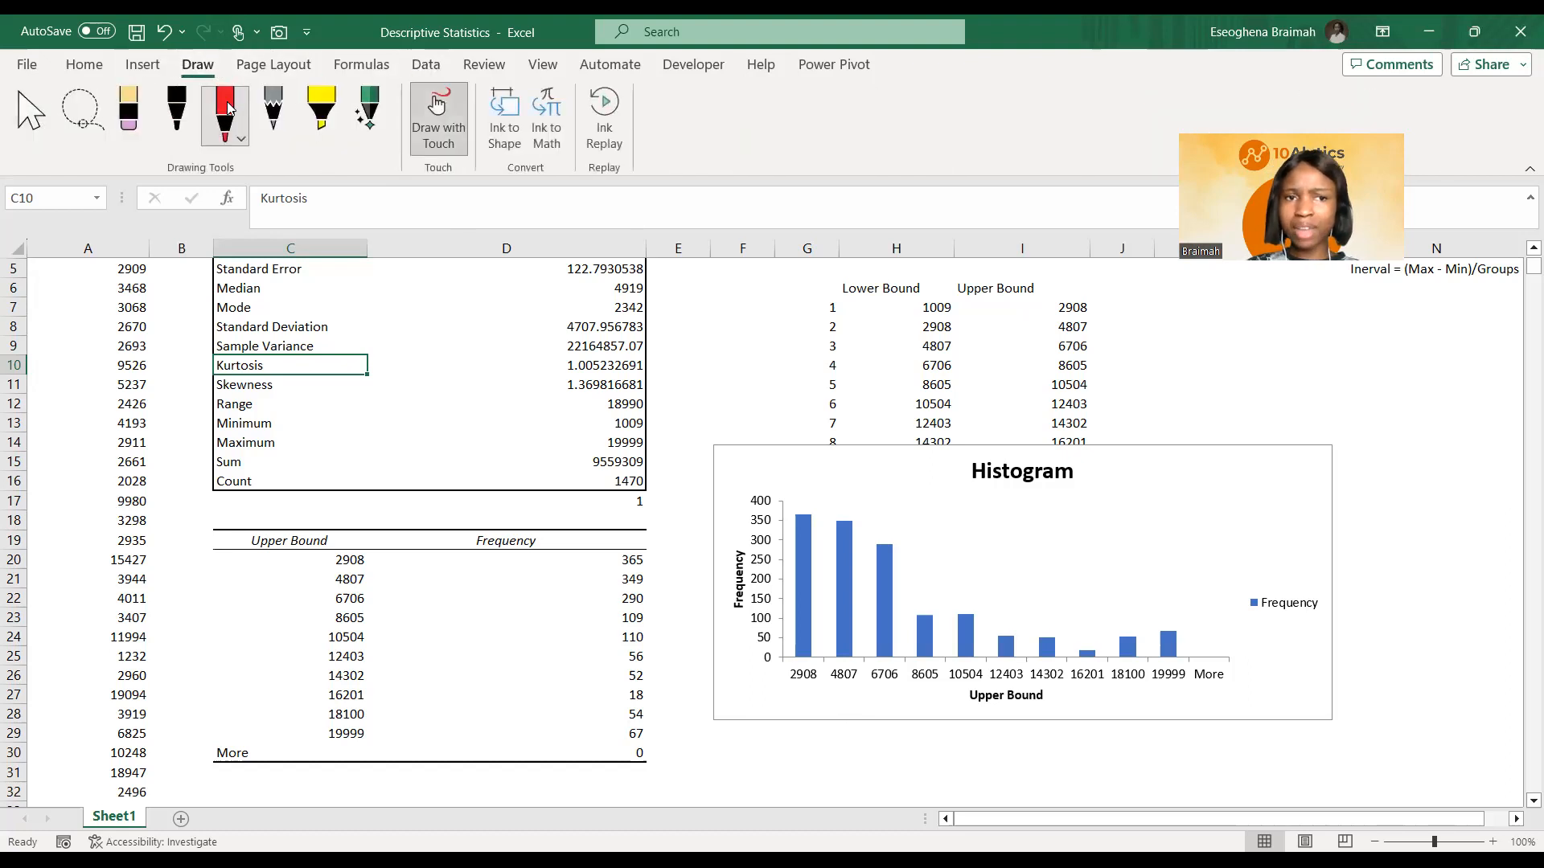
{"action": "mouse_move", "coordinate": [775, 495]}
{"action": "left_mouse_down"}
{"action": "mouse_move", "coordinate": [984, 560]}
{"action": "mouse_move", "coordinate": [1104, 641]}
{"action": "mouse_move", "coordinate": [1171, 630]}
{"action": "left_mouse_up"}
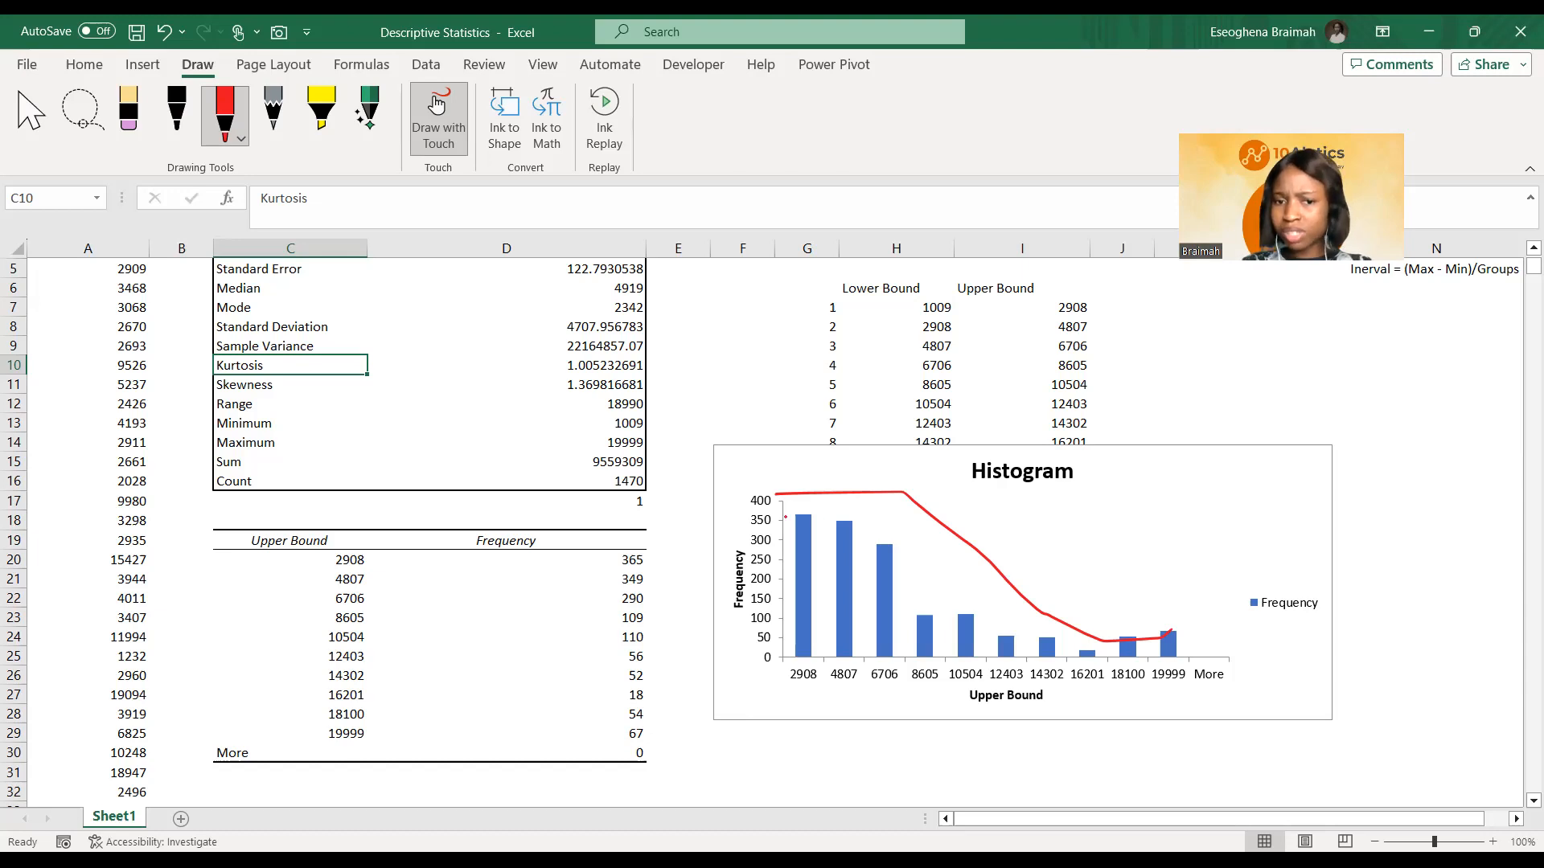
{"action": "mouse_move", "coordinate": [789, 510]}
{"action": "left_mouse_down"}
{"action": "mouse_move", "coordinate": [932, 535]}
{"action": "mouse_move", "coordinate": [939, 550]}
{"action": "left_mouse_up"}
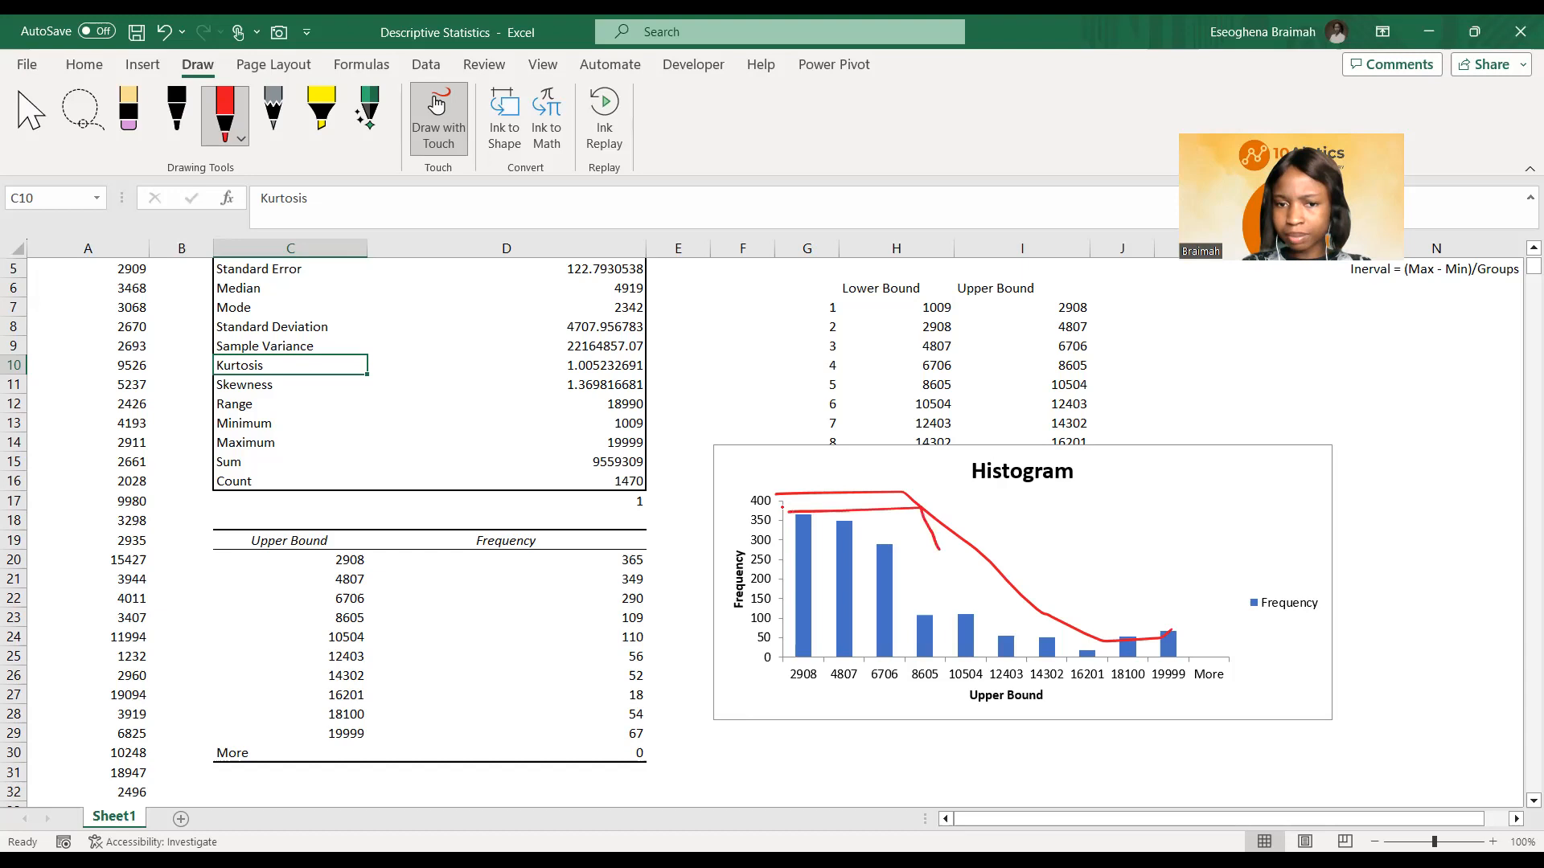
{"action": "mouse_move", "coordinate": [781, 505]}
{"action": "left_mouse_down"}
{"action": "mouse_move", "coordinate": [866, 543]}
{"action": "mouse_move", "coordinate": [921, 605]}
{"action": "mouse_move", "coordinate": [986, 631]}
{"action": "mouse_move", "coordinate": [1109, 631]}
{"action": "left_mouse_up"}
{"action": "mouse_move", "coordinate": [813, 511]}
{"action": "left_mouse_down"}
{"action": "mouse_move", "coordinate": [837, 505]}
{"action": "mouse_move", "coordinate": [937, 619]}
{"action": "left_mouse_up"}
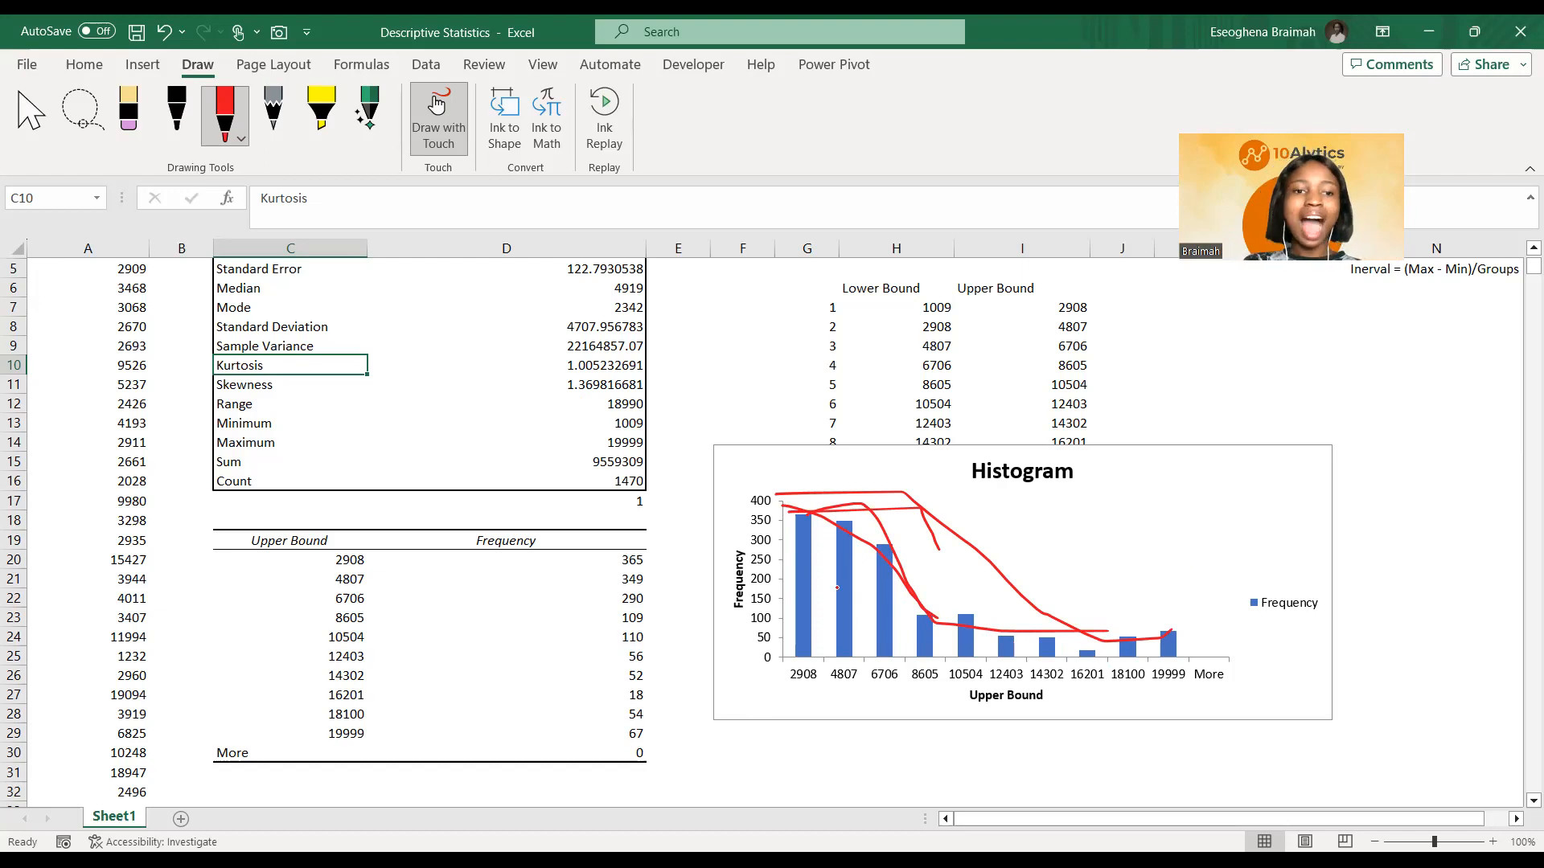
Step: Stop inking, delete the outermost red curve above the histogram bars, and select cell F6
{"action": "left_click", "coordinate": [230, 105]}
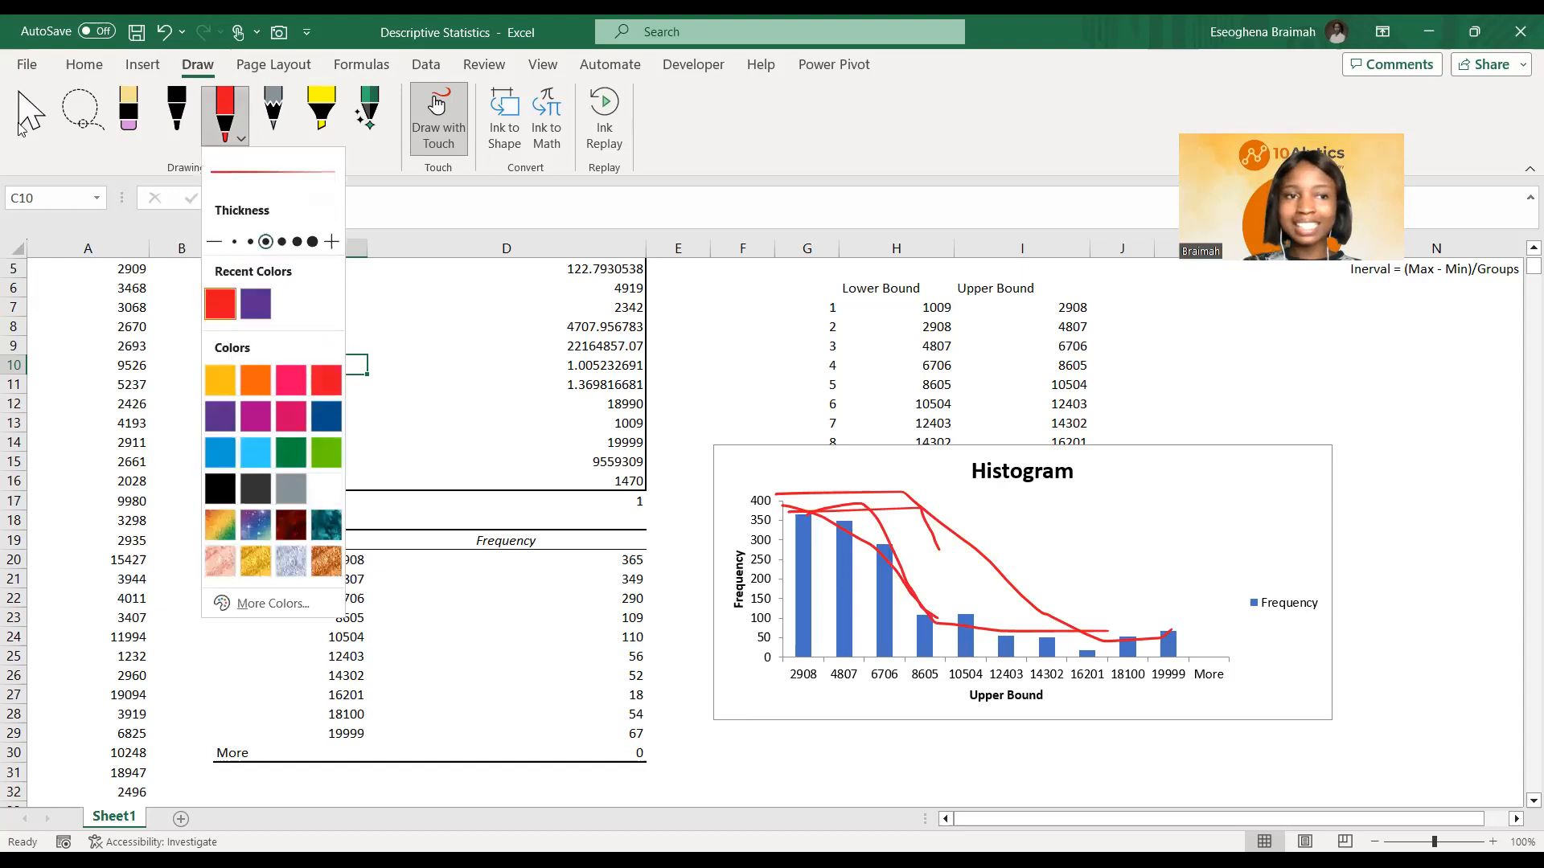
{"action": "left_click", "coordinate": [24, 119]}
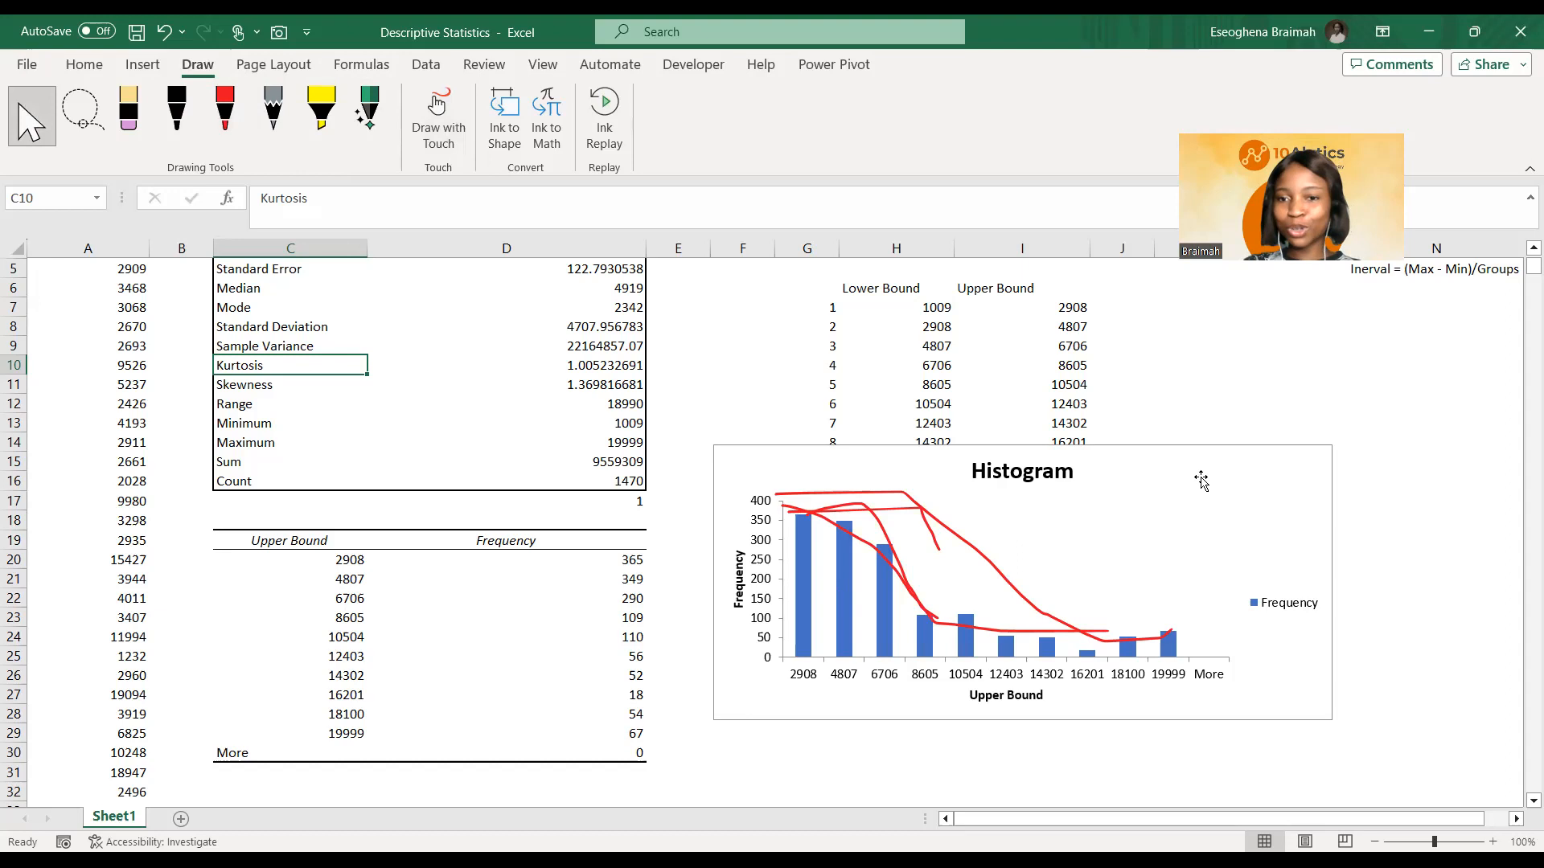
{"action": "left_click", "coordinate": [980, 560]}
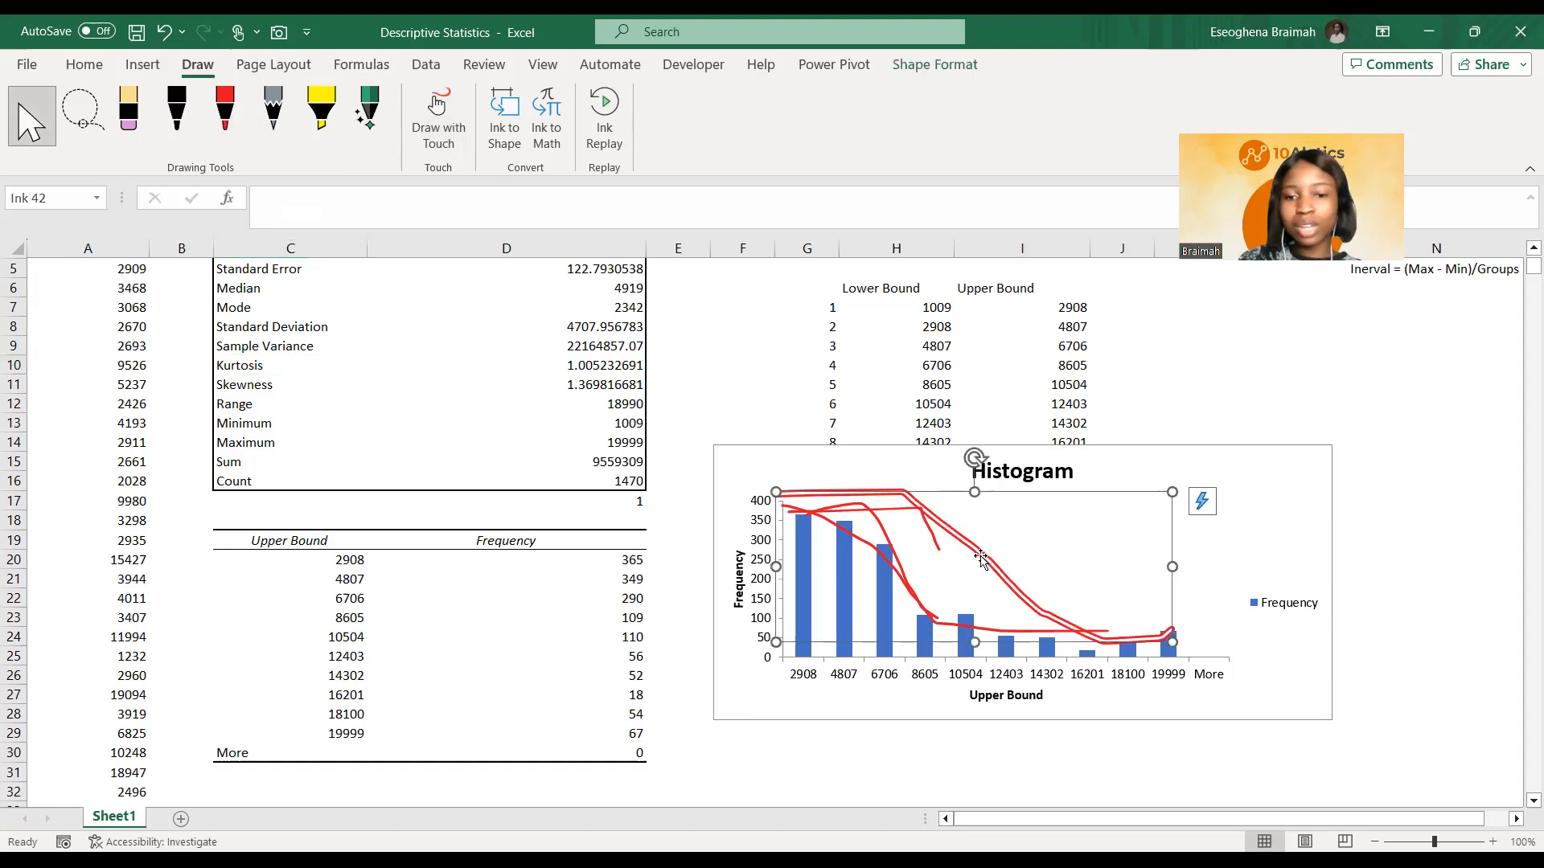
{"action": "key", "text": "Delete"}
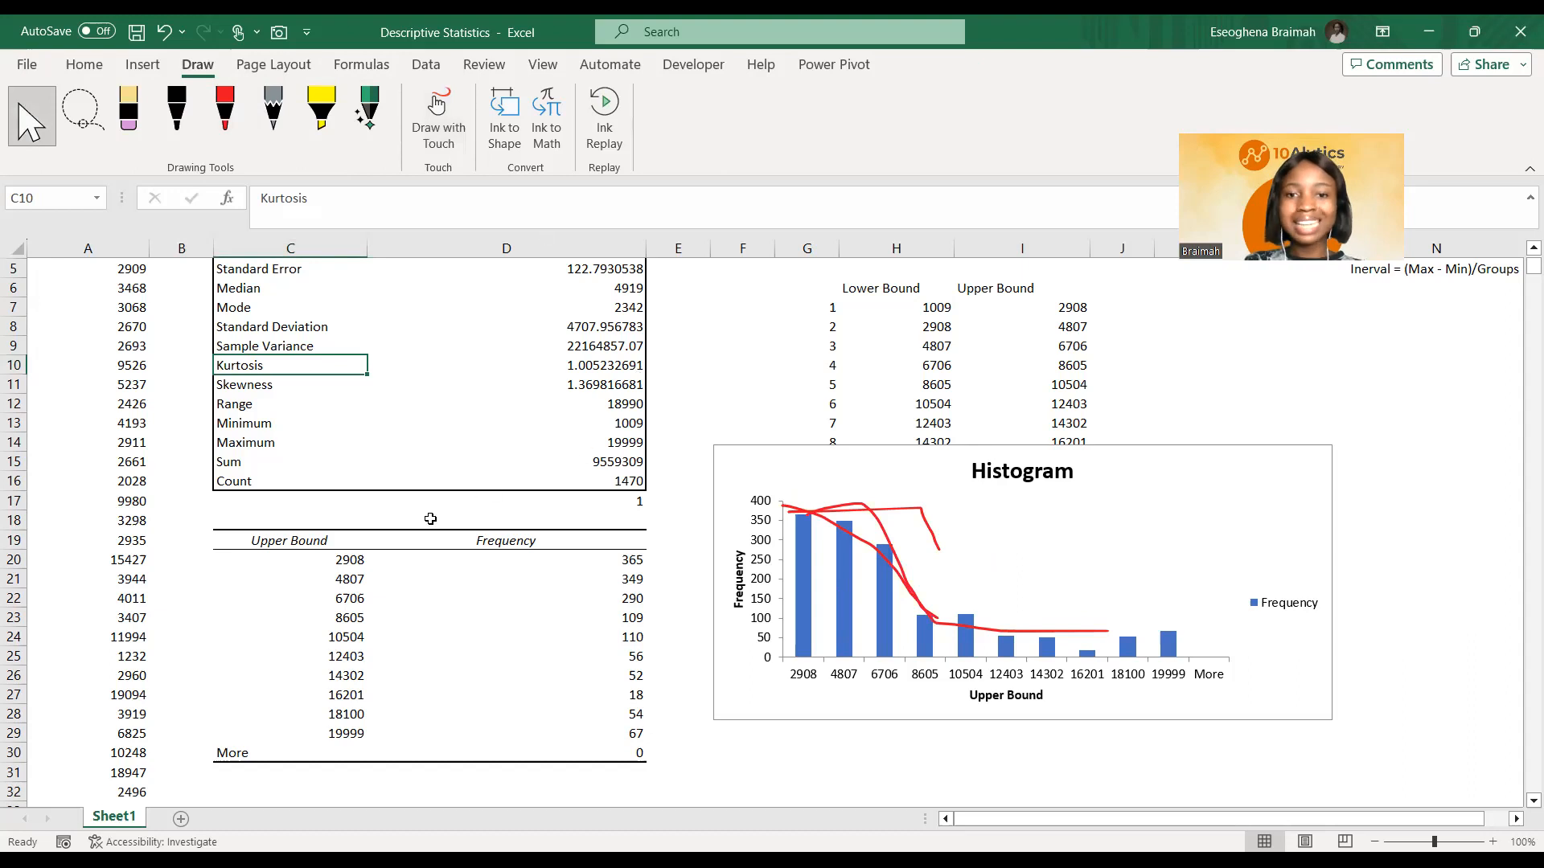
{"action": "scroll", "coordinate": [438, 508], "scroll_direction": "up", "scroll_amount": 2}
{"action": "left_click", "coordinate": [735, 363]}
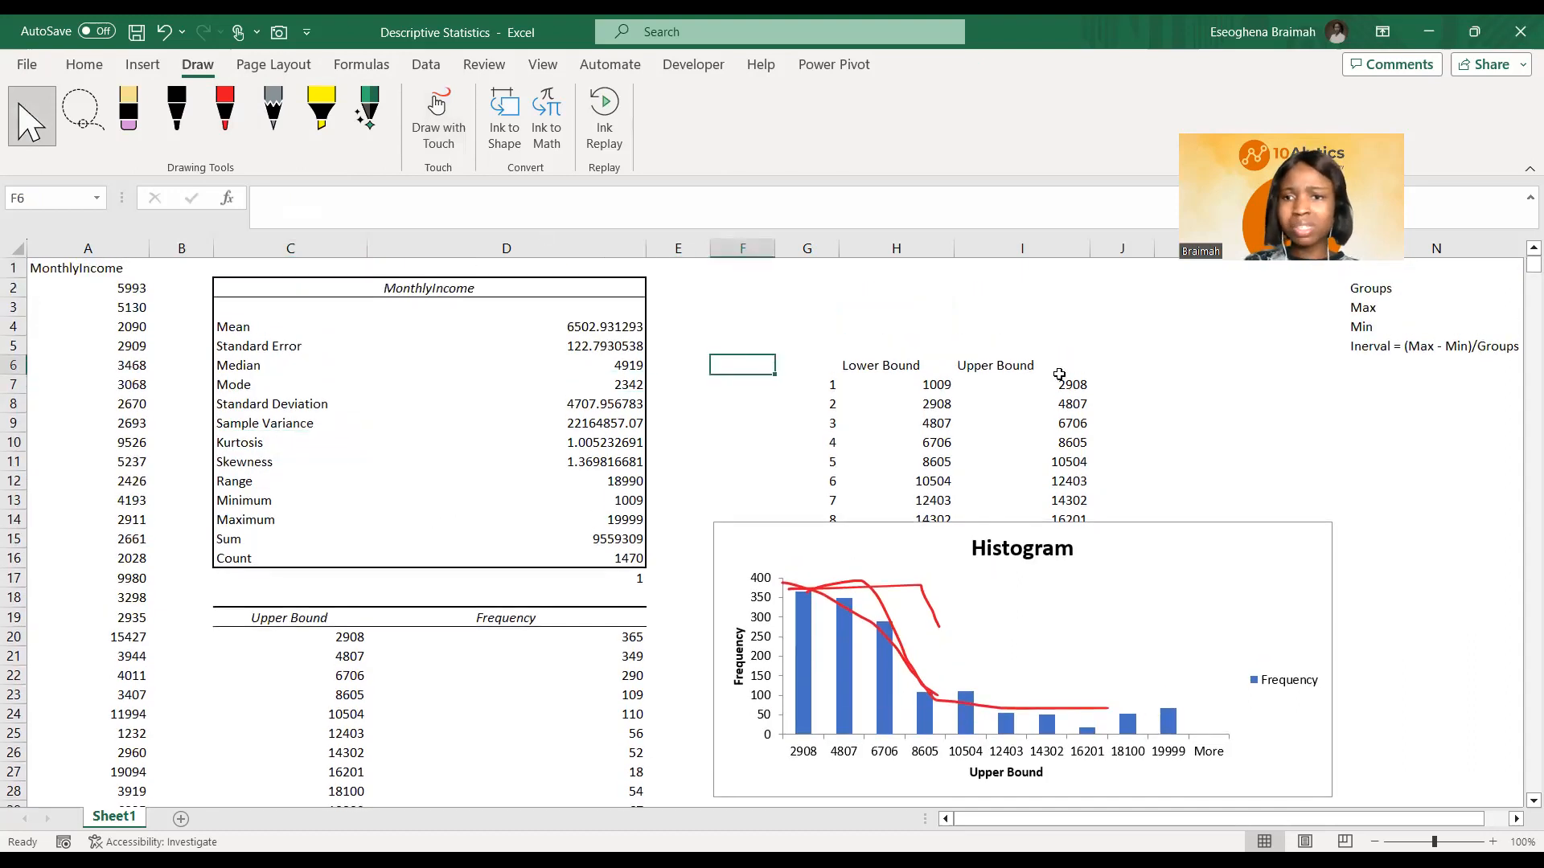